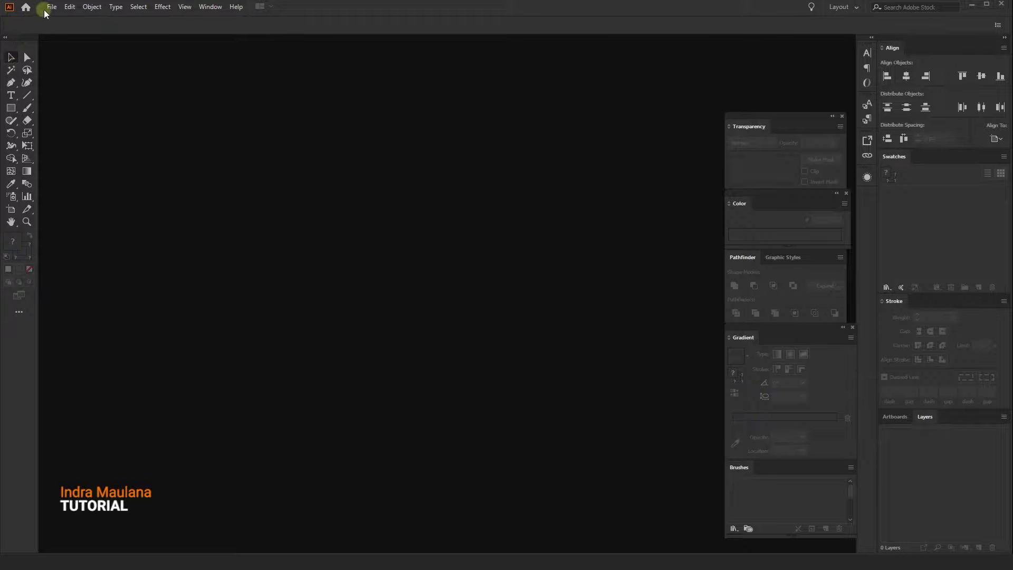
Step: Create a new Web document 595.276 × 841 px in RGB Color mode
left_click(47, 8)
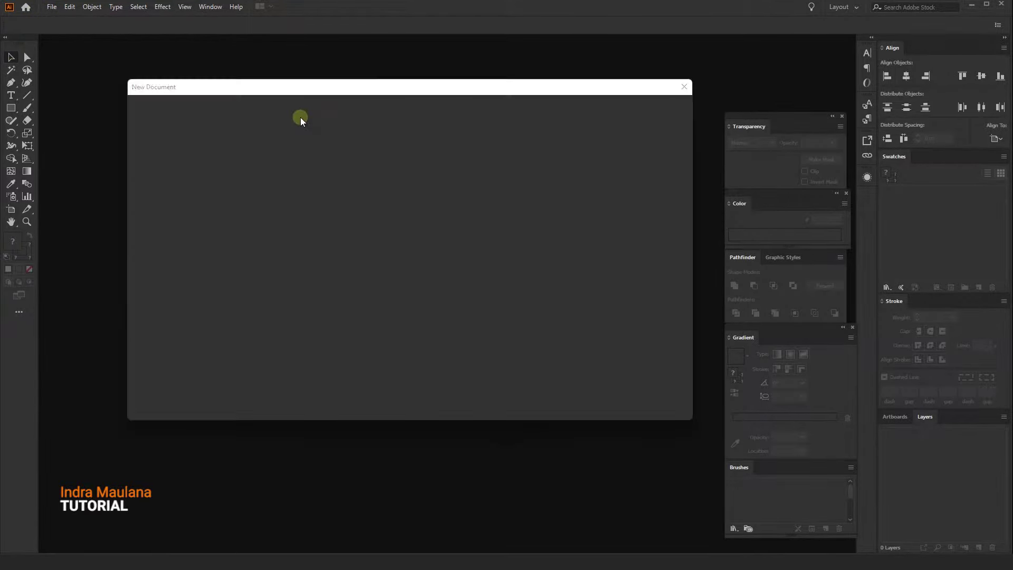
left_click(390, 105)
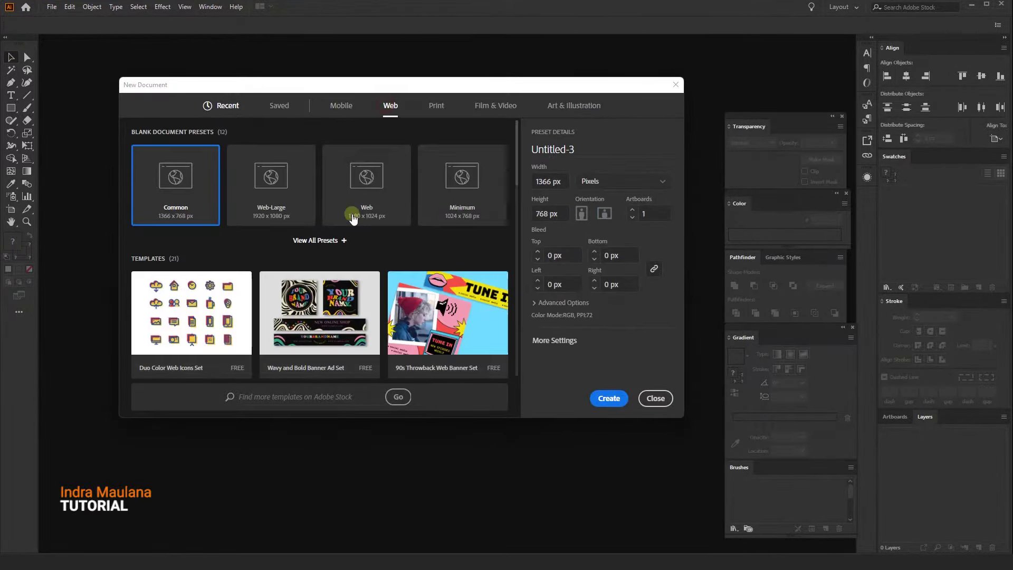
left_click(276, 213)
left_click(558, 179)
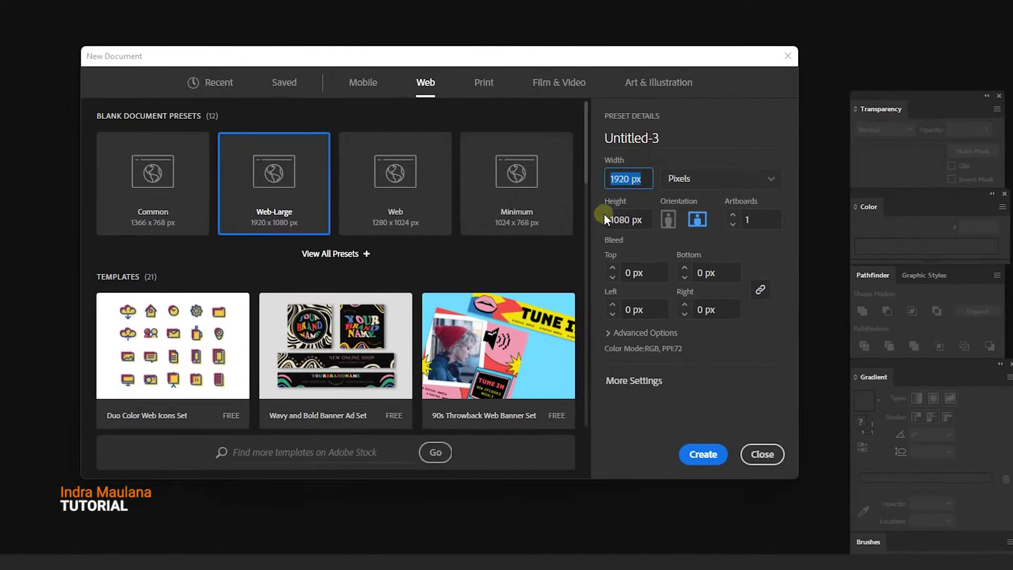
type("595.276")
key("Tab")
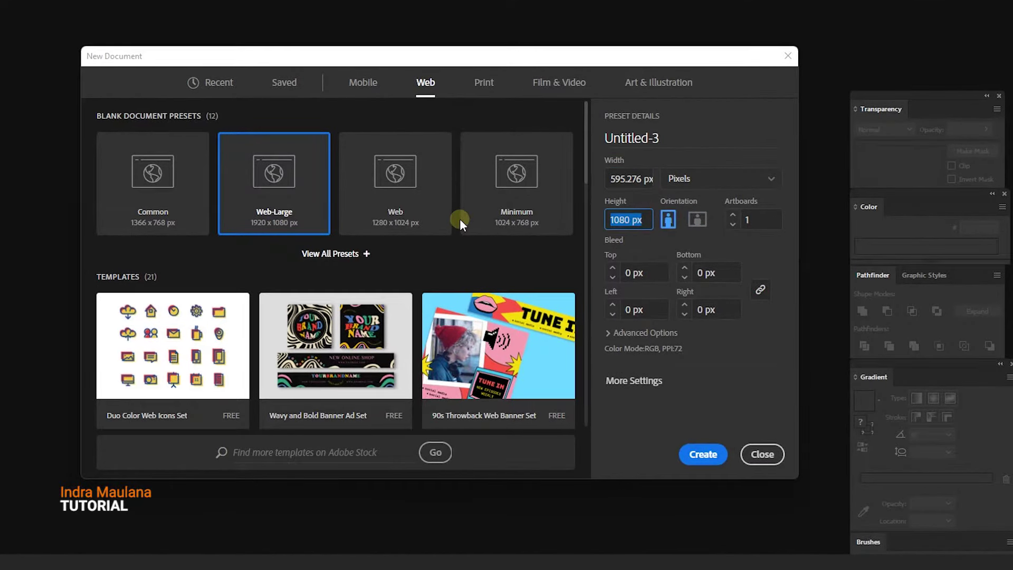
type("841.89")
left_click(609, 332)
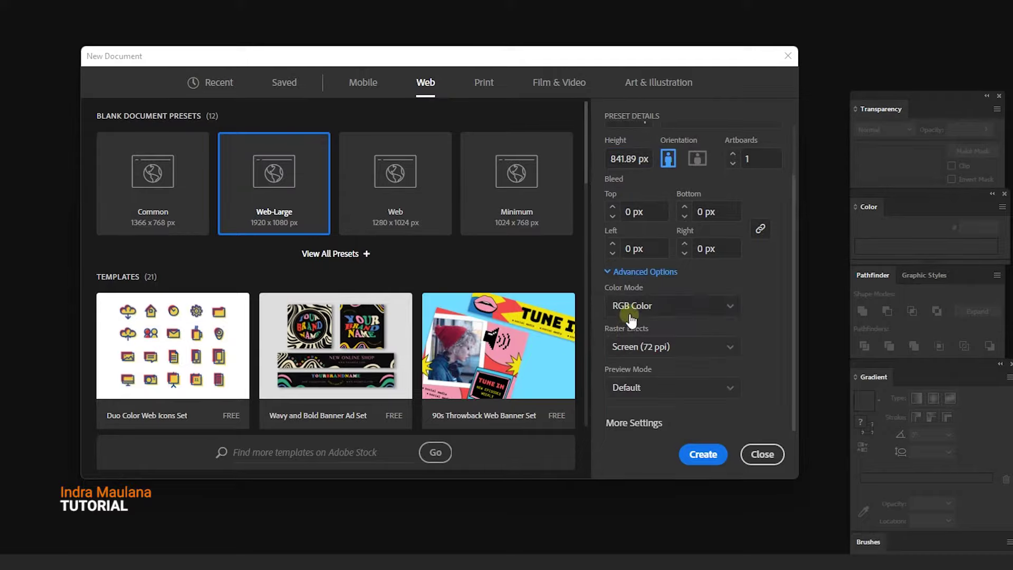
left_click(631, 311)
left_click(698, 454)
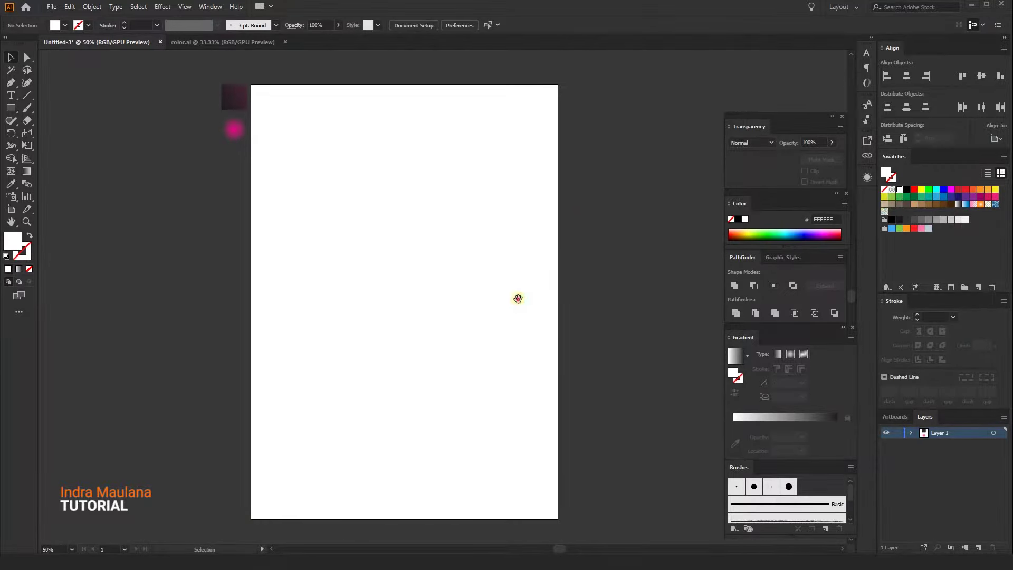
Step: Draw a rectangle covering the whole artboard
left_click_drag(518, 299, 506, 294)
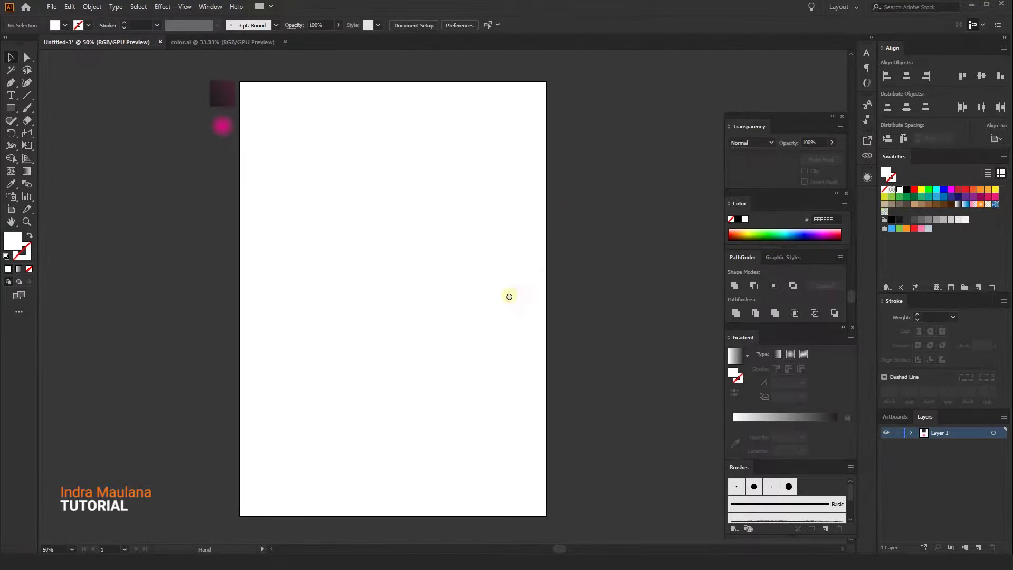
left_click(423, 238)
left_click(533, 301)
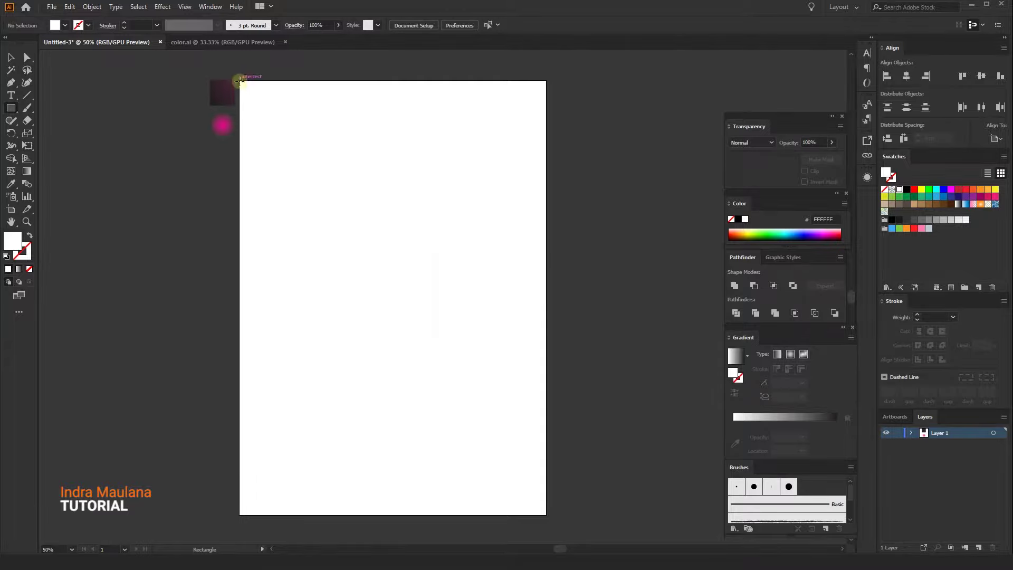
left_click_drag(239, 81, 546, 514)
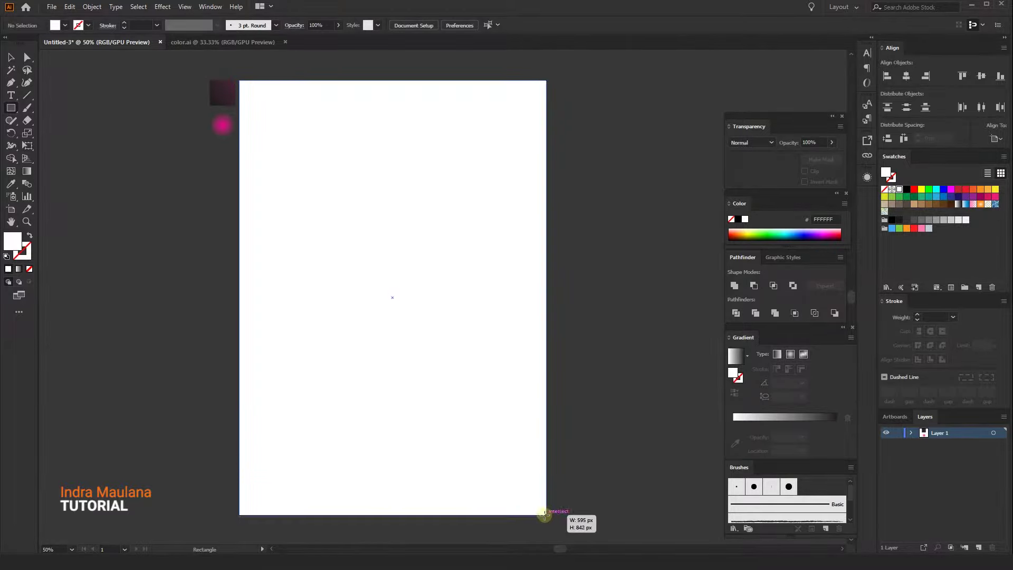
left_click(10, 57)
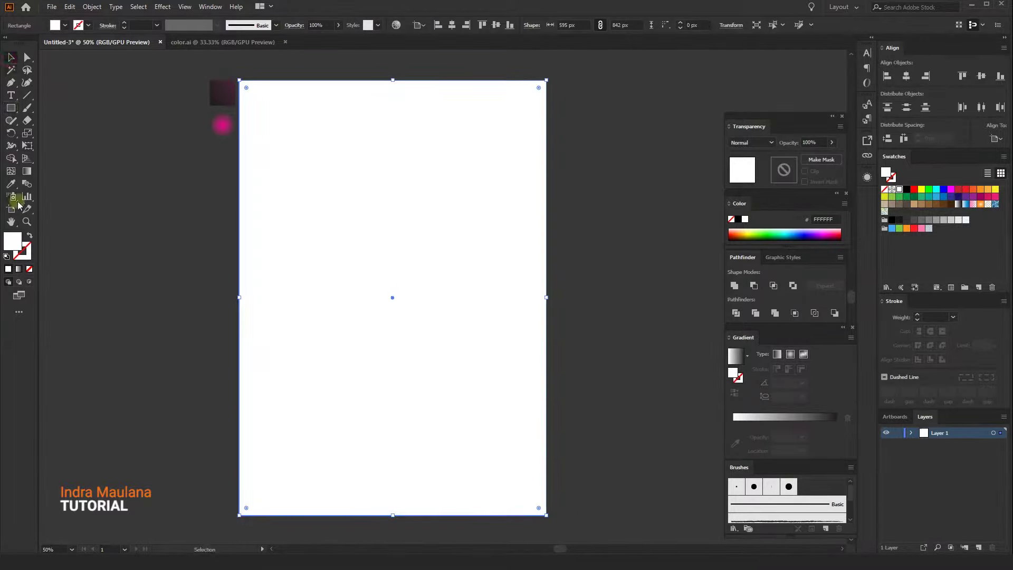
Step: Sample the swatch gradient onto the rectangle and set its stop colours to 492738 and 1E1C1D
left_click(10, 184)
left_click(226, 85)
key("v")
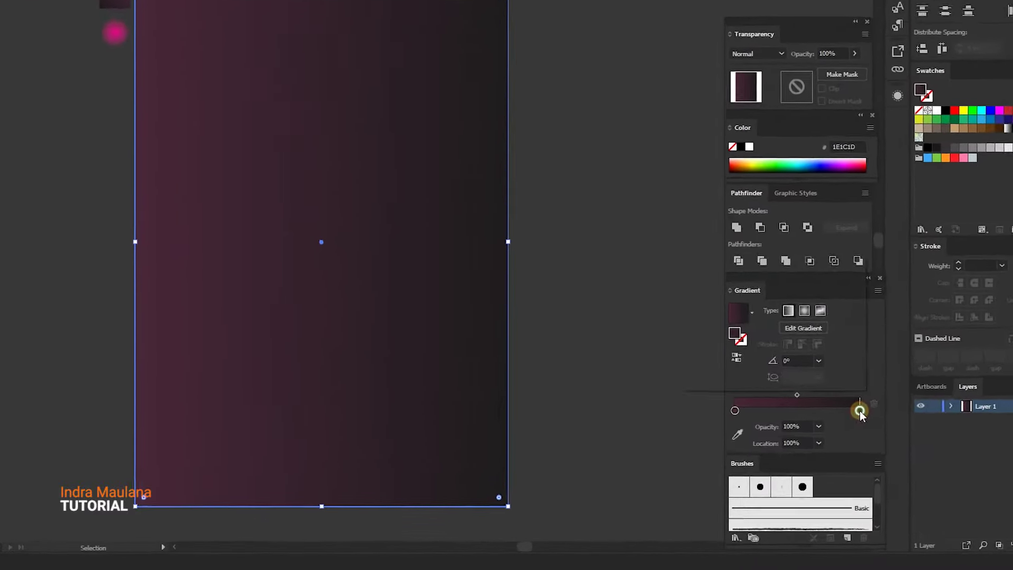
double_click(836, 437)
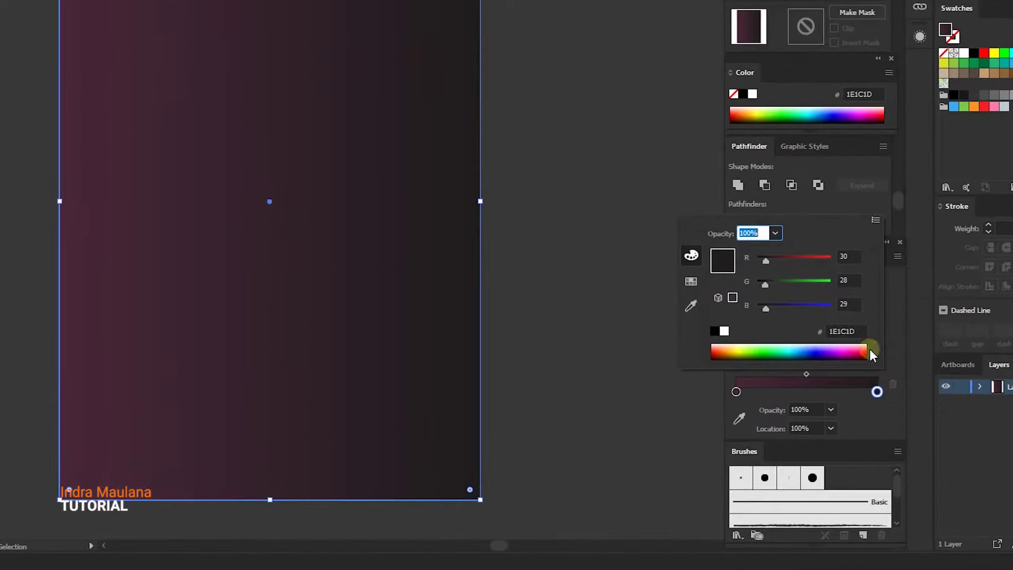
left_click(732, 393)
left_click(736, 391)
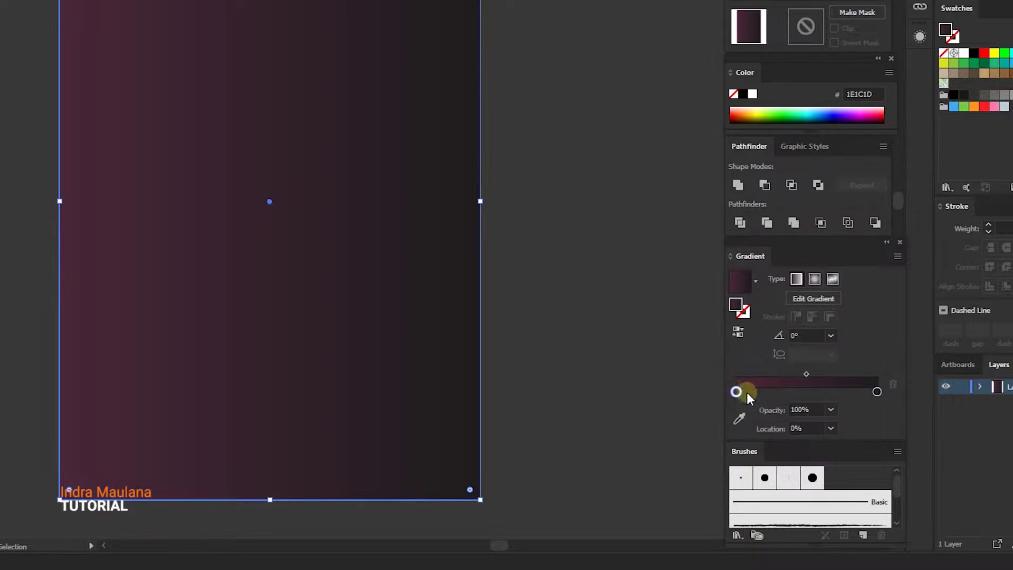
double_click(736, 391)
double_click(846, 332)
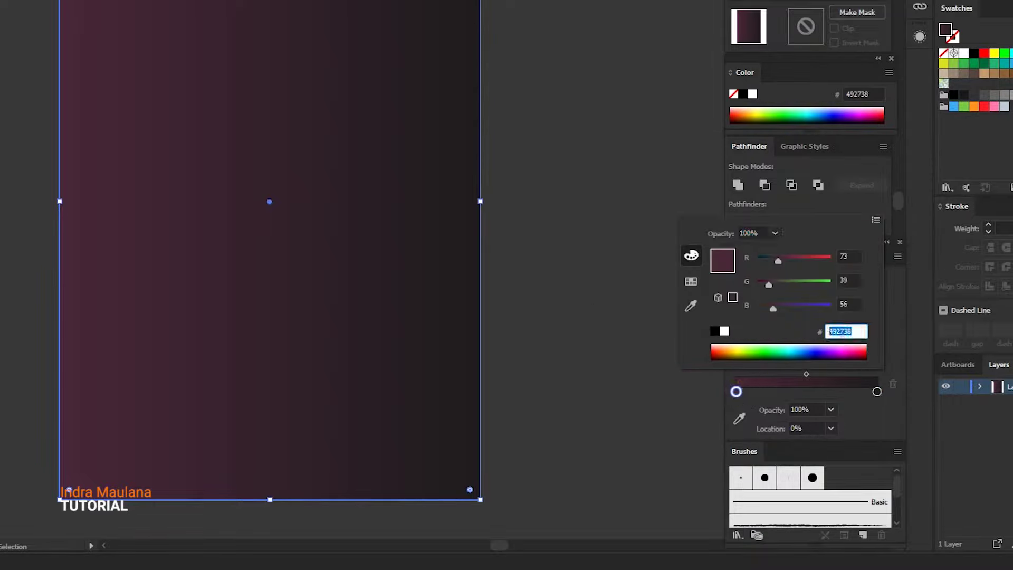
key("Return")
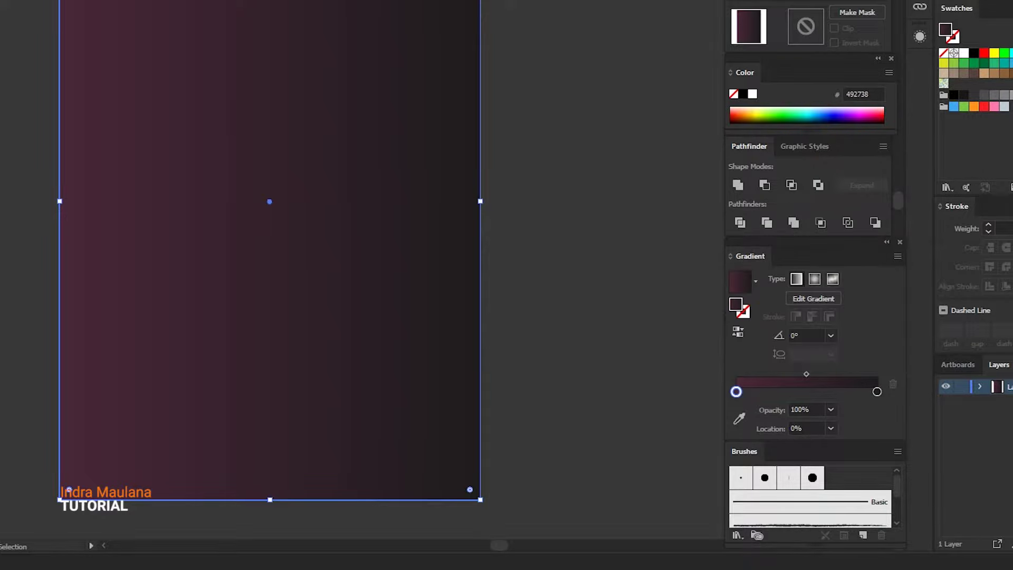
Step: Run the gradient diagonally from the rectangle's top-left to bottom-right corner
key("g")
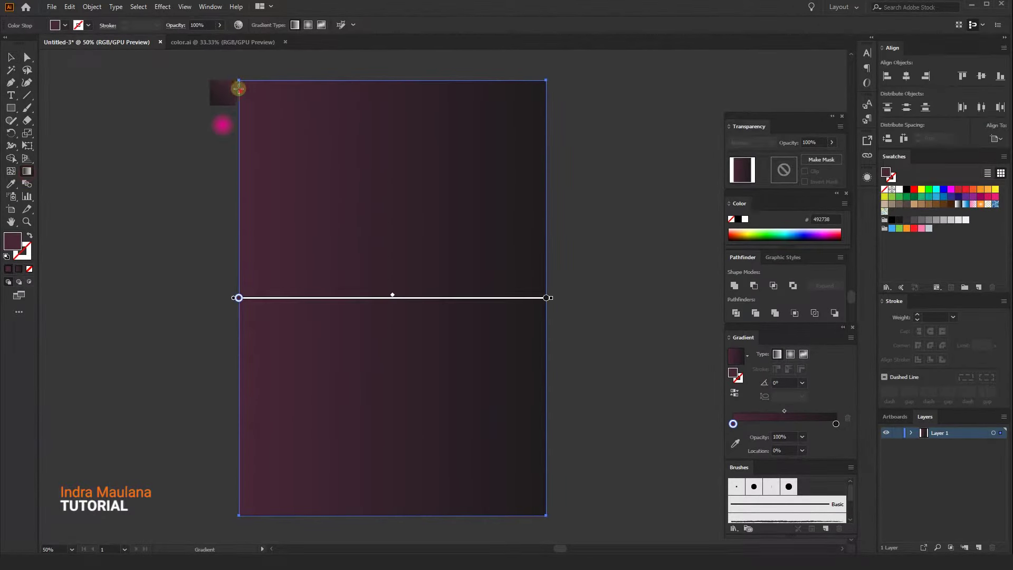
left_click_drag(233, 93, 554, 504)
left_click_drag(229, 71, 547, 512)
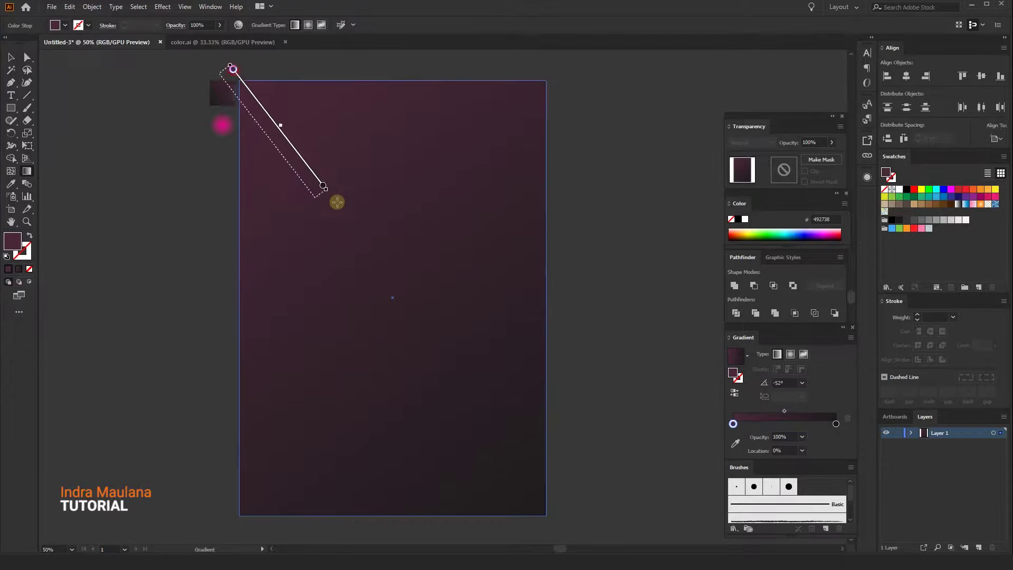
left_click(391, 289)
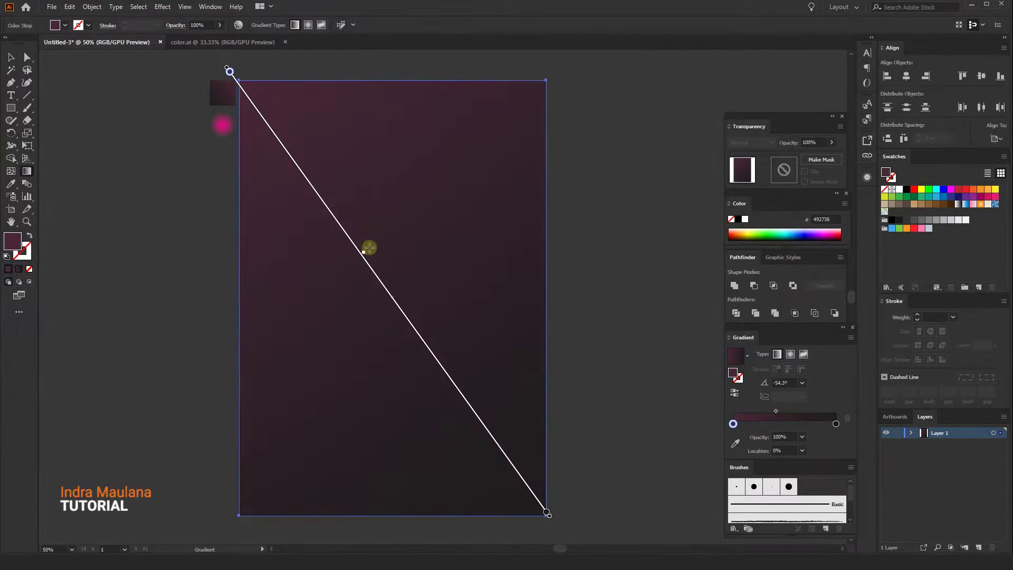
left_click(10, 56)
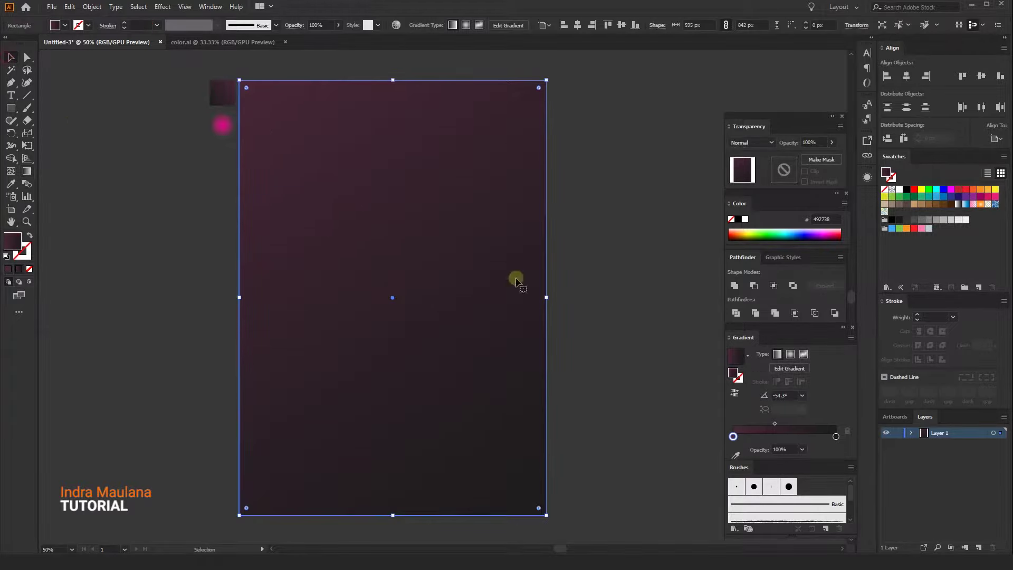
Step: Rename Layer 1 to BG, lock it, and add a new Layer 2 above
double_click(938, 433)
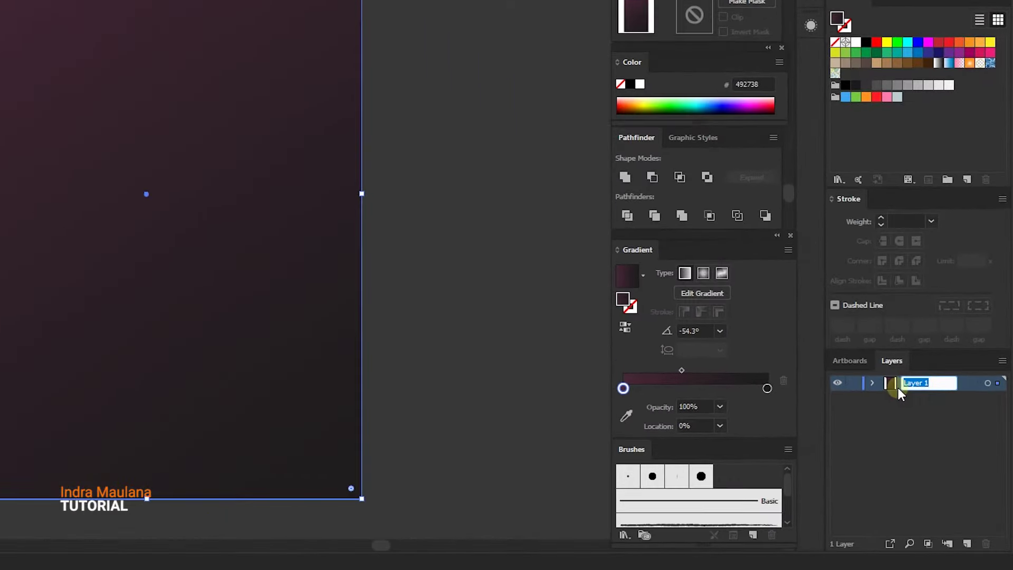
left_click(928, 382)
type("BG")
left_click(898, 389)
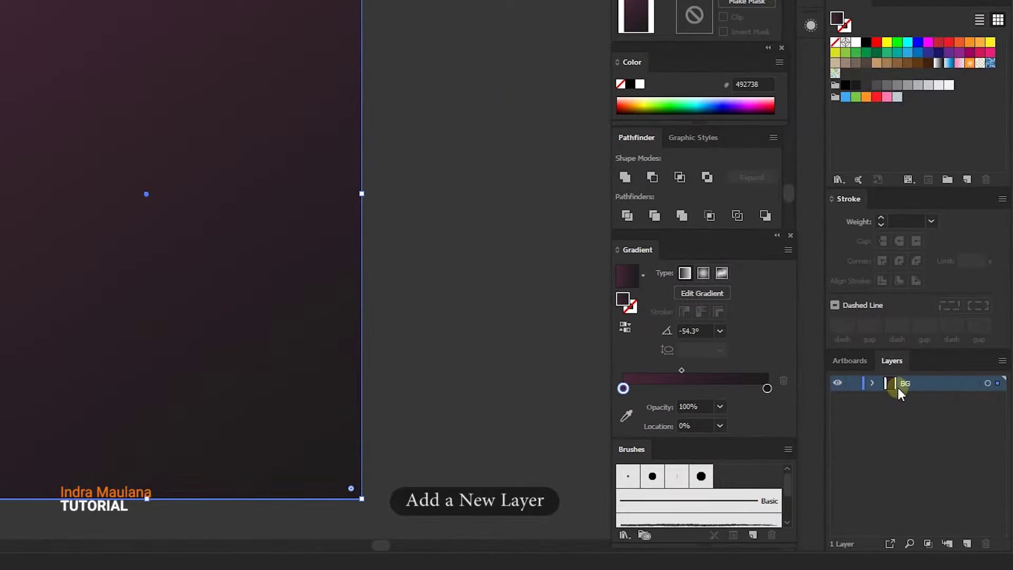
left_click(852, 383)
left_click(967, 544)
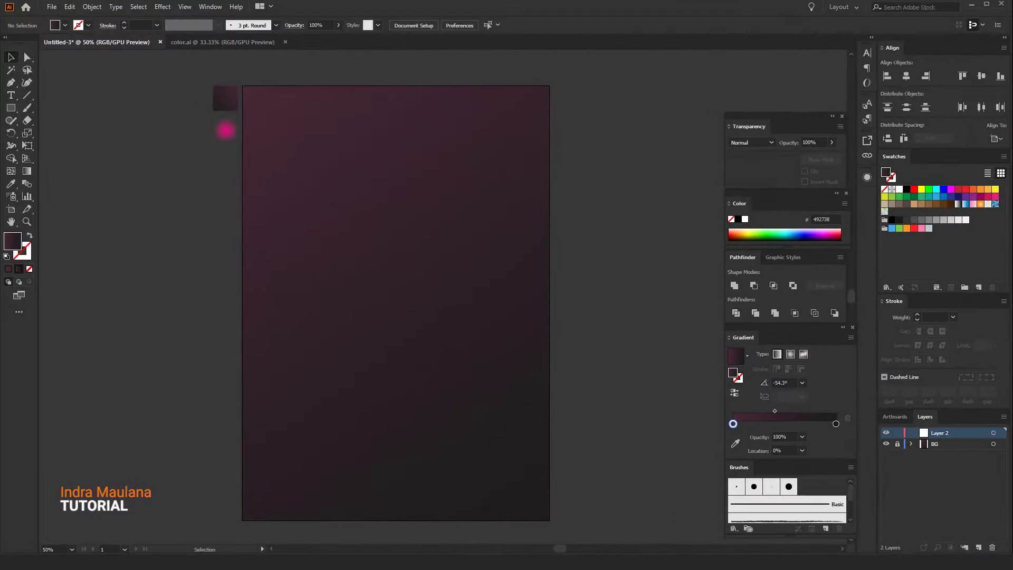
Step: Draw a large circle on the upper artboard and fill it white
left_click_drag(15, 107, 62, 153)
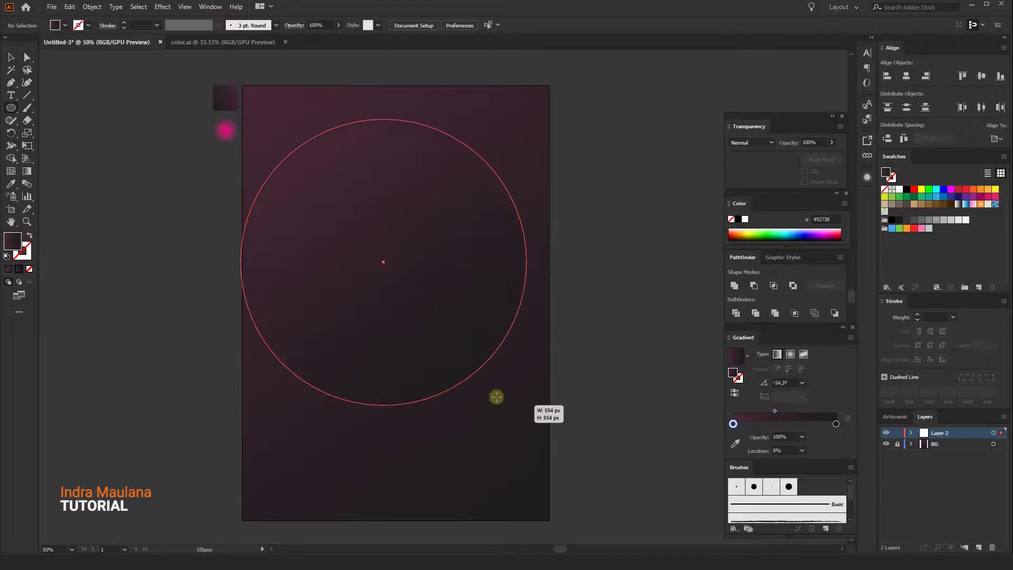
left_click_drag(389, 268, 527, 405)
left_click(5, 55)
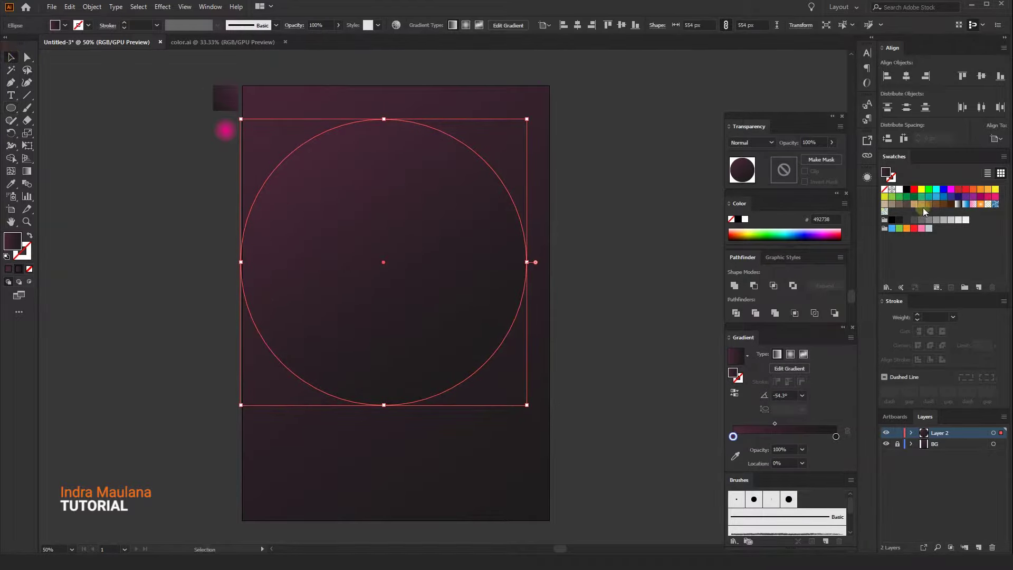
left_click(900, 190)
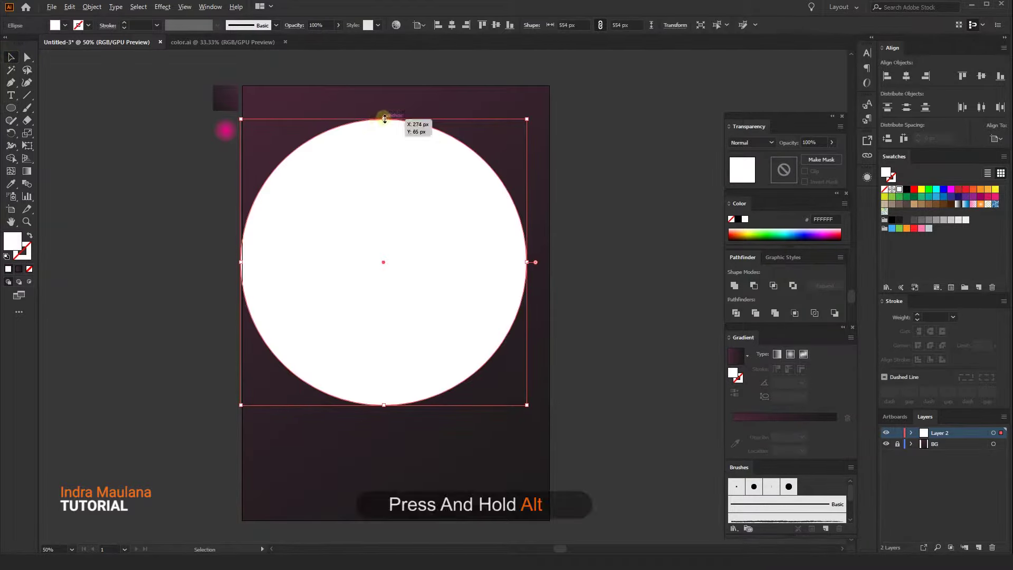
Step: Squash the white circle into a hairline about 554 × 4 px and nudge it upward
mouse_move(383, 119)
left_mouse_down()
mouse_move(386, 262)
mouse_move(377, 254)
left_mouse_up()
scroll(385, 264, "up", 4)
left_click(391, 316)
scroll(461, 324, "down", 3)
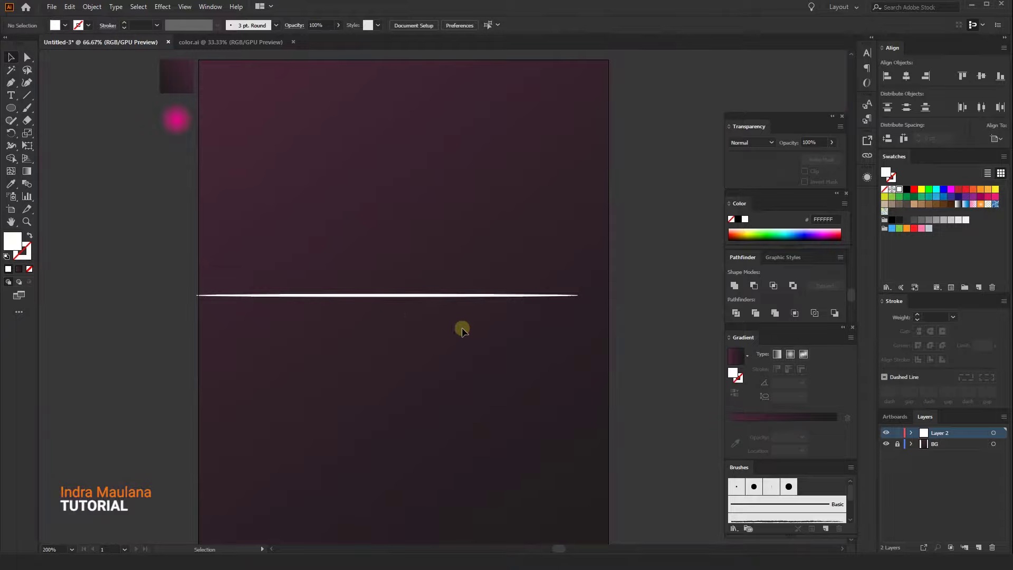
left_click_drag(443, 294, 452, 271)
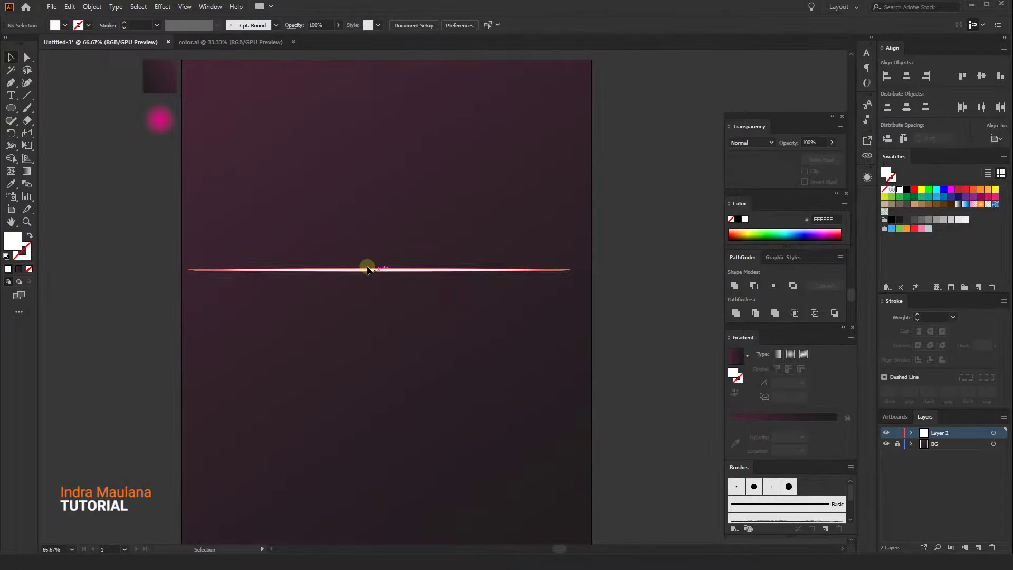
scroll(402, 271, "up", 2)
scroll(402, 271, "up", 3)
left_click(402, 273)
left_click_drag(386, 267, 384, 273)
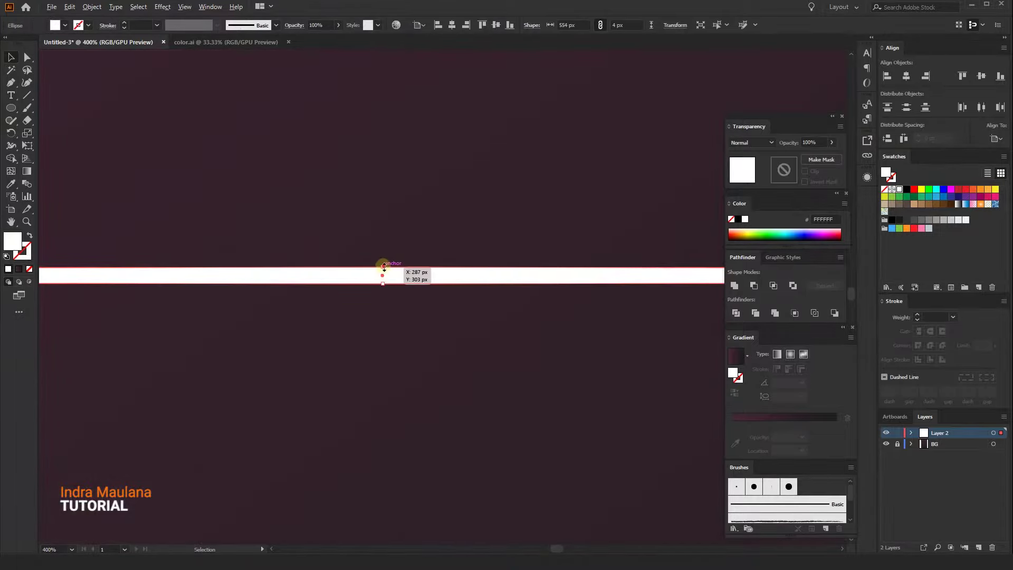
left_click(436, 373)
scroll(398, 335, "down", 6)
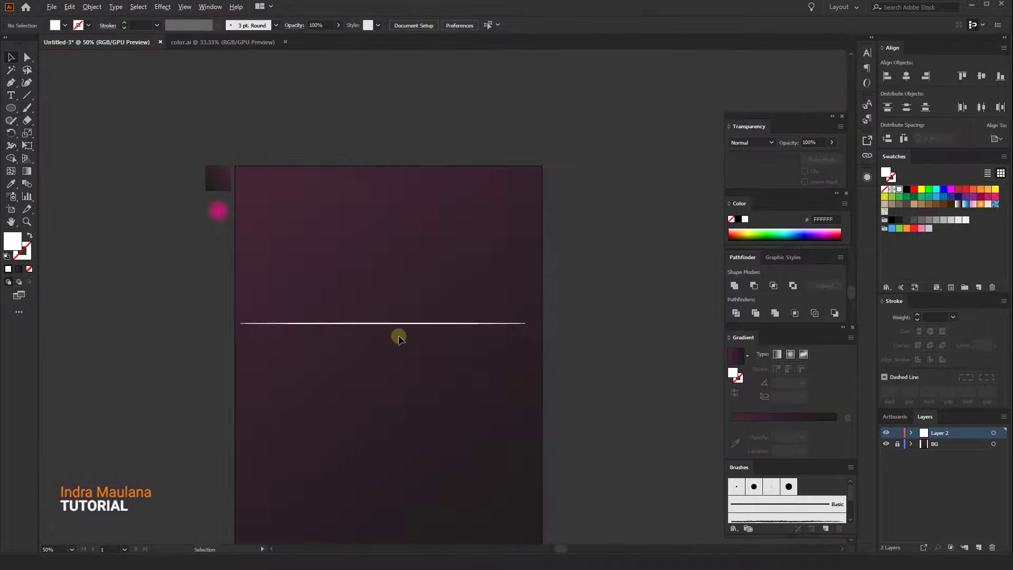
scroll(411, 340, "up", 1)
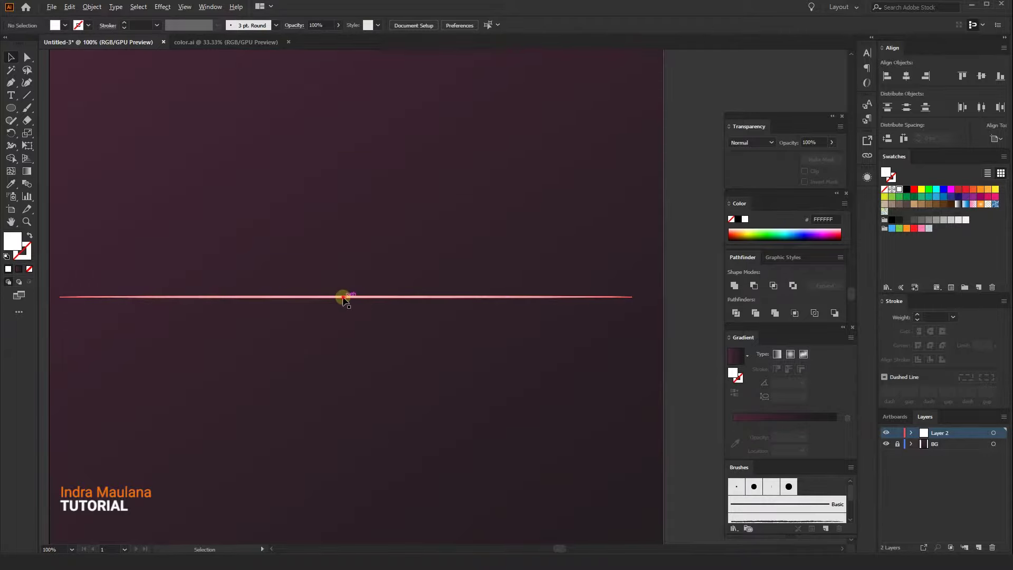
Step: Alt-drag a copy of the white line beside the original
left_click_drag(343, 298, 331, 305)
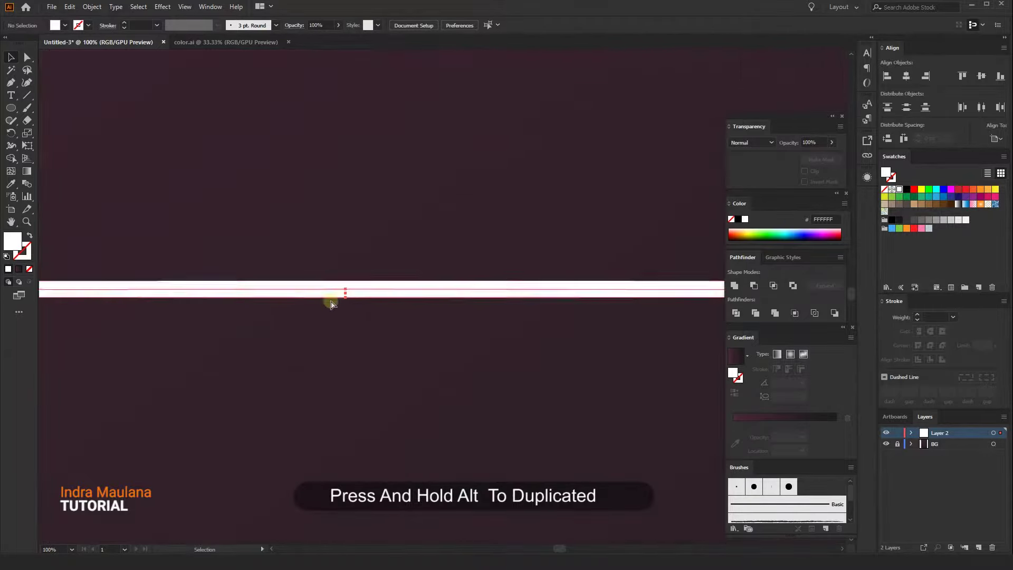
left_click_drag(331, 305, 317, 291)
mouse_move(338, 271)
left_mouse_down()
mouse_move(367, 315)
mouse_move(383, 308)
left_mouse_up()
left_click(388, 330)
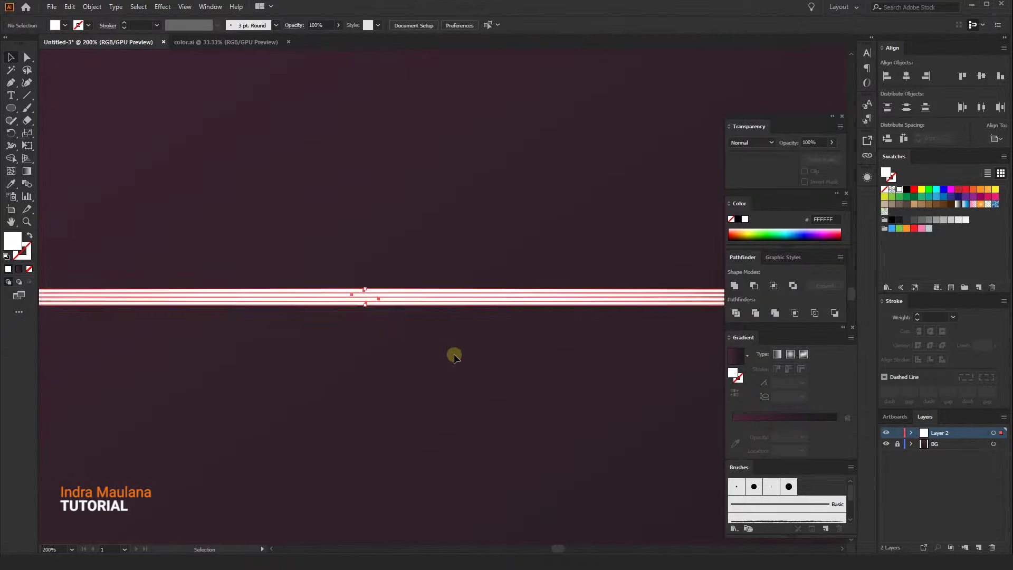
Step: Duplicate the stacked lines below the originals and zoom out to check the stack
scroll(456, 338, "down", 4)
scroll(460, 333, "up", 3)
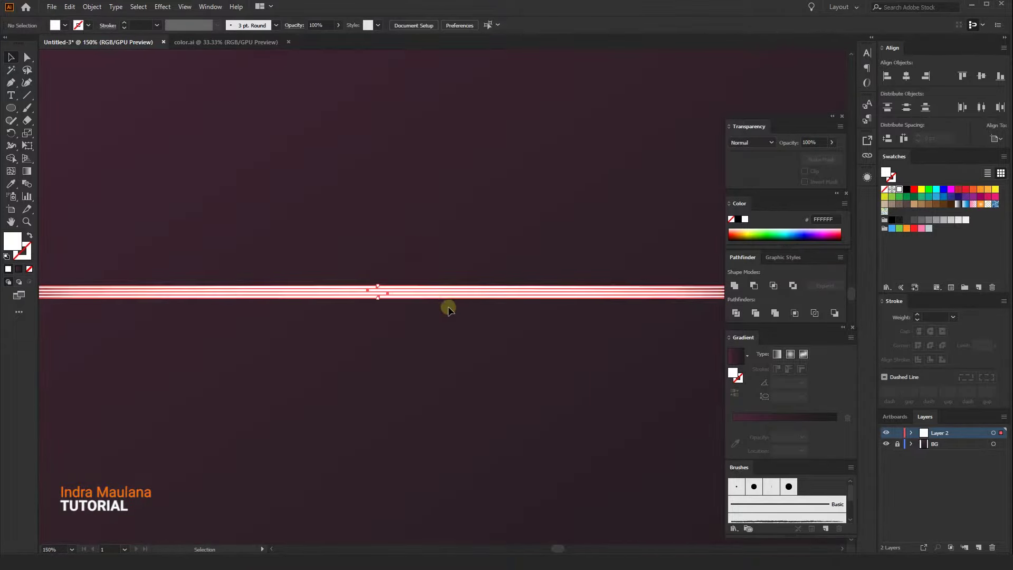
left_click(435, 292)
left_click_drag(436, 291, 409, 304)
scroll(422, 327, "down", 2)
key("ctrl+shift+a")
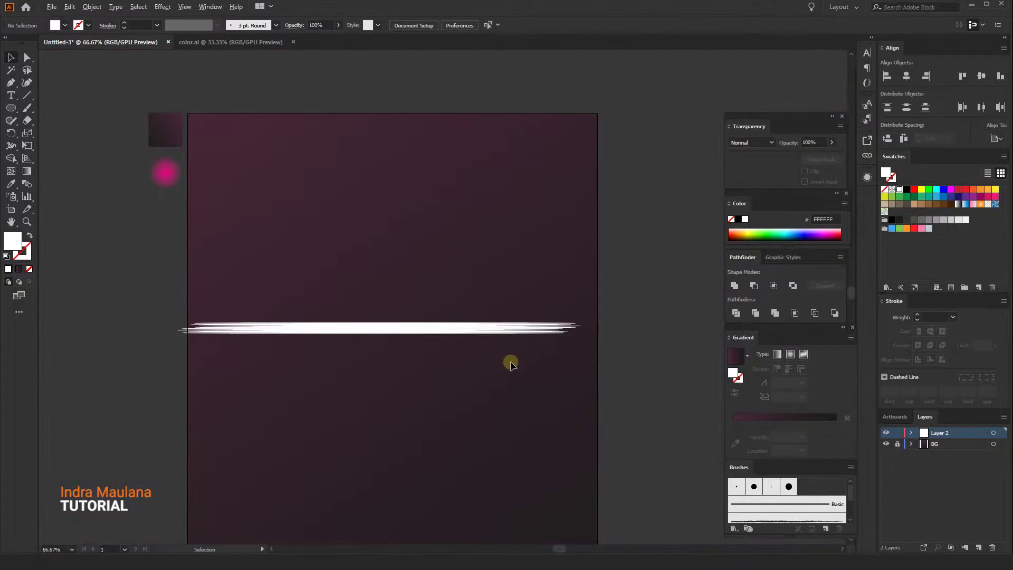
scroll(510, 364, "up", 2)
Step: Select all the white lines and duplicate them about 56 px lower
left_click_drag(559, 325, 371, 255)
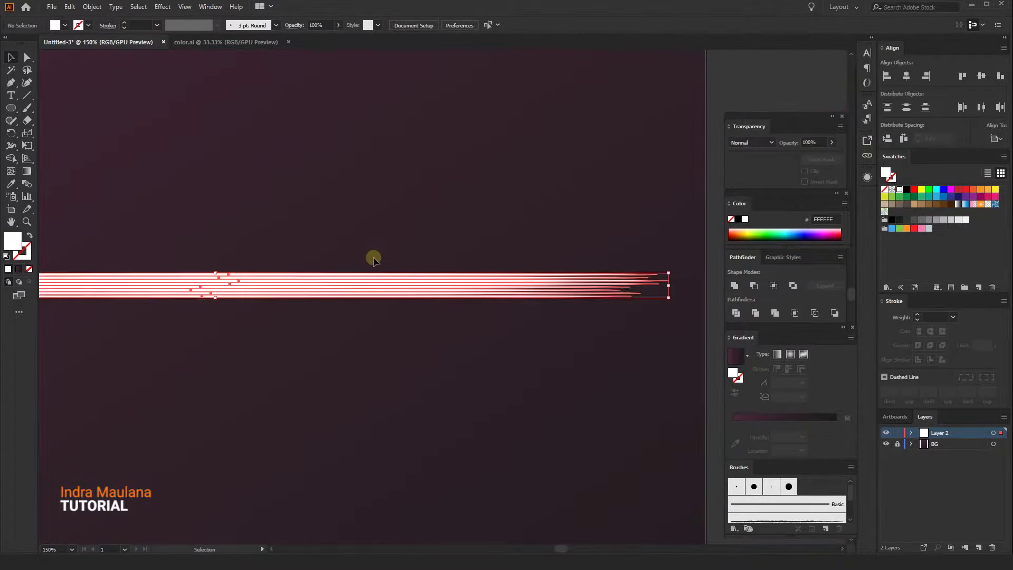
scroll(219, 285, "up", 2)
key("ctrl+shift+a")
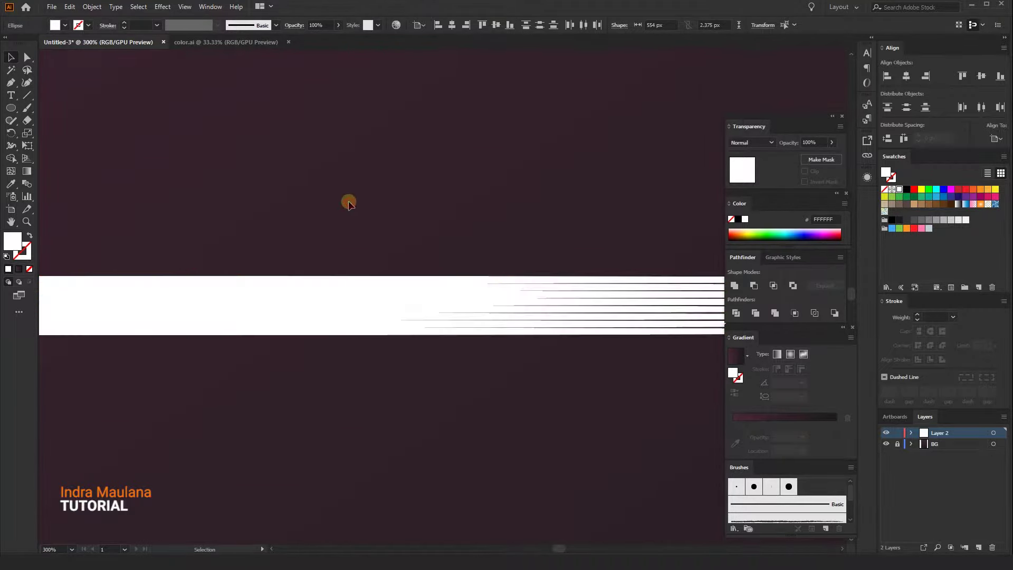
scroll(425, 220, "down", 3)
scroll(467, 219, "up", 3)
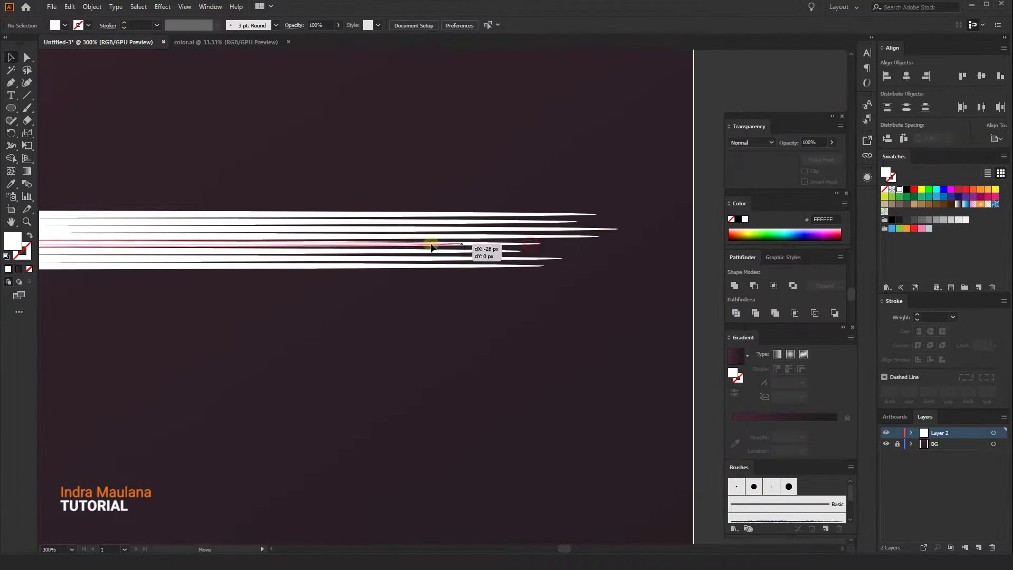
left_click(404, 243)
left_click(508, 229, "shift")
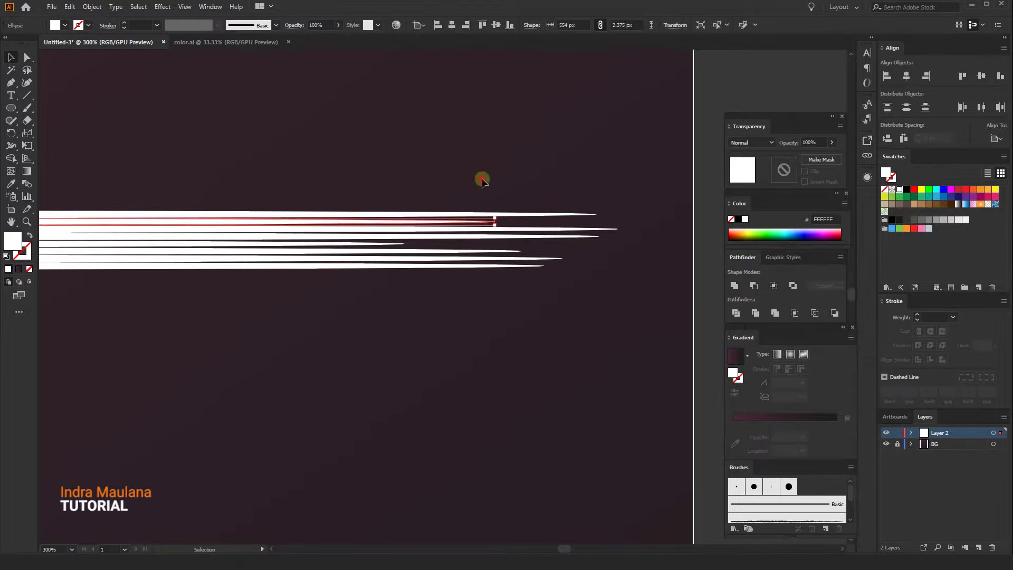
scroll(454, 185, "down", 2)
key("ctrl+shift+a")
key("ctrl+a")
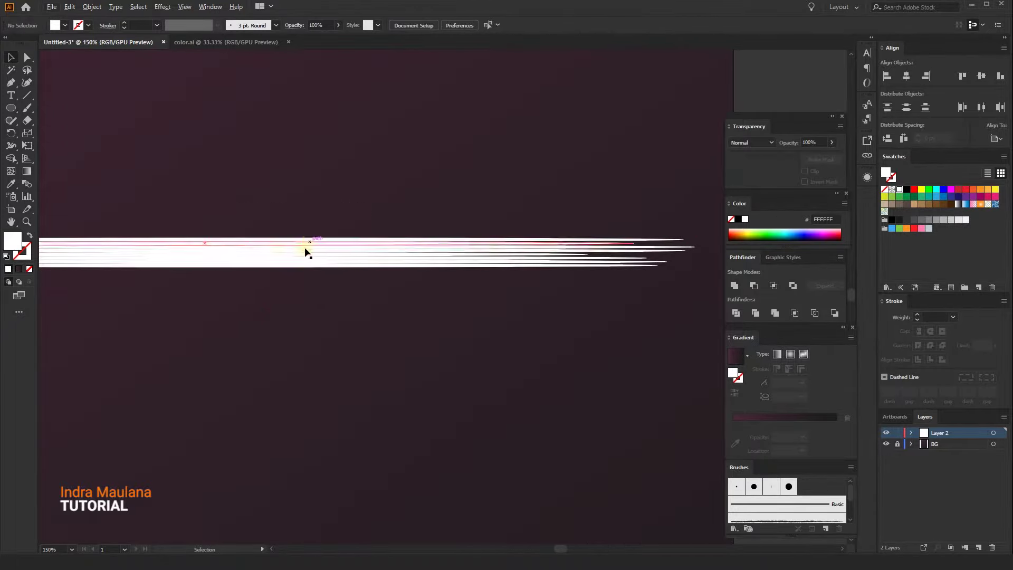
left_click_drag(356, 269, 392, 299)
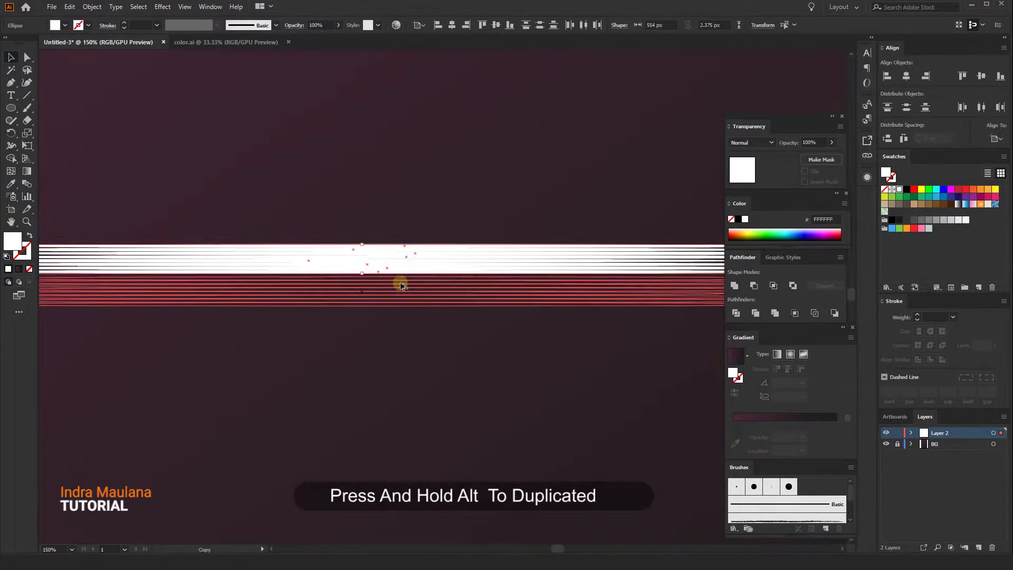
Step: Rotate the copied lines 180° so they taper the opposite way
scroll(382, 358, "down", 2)
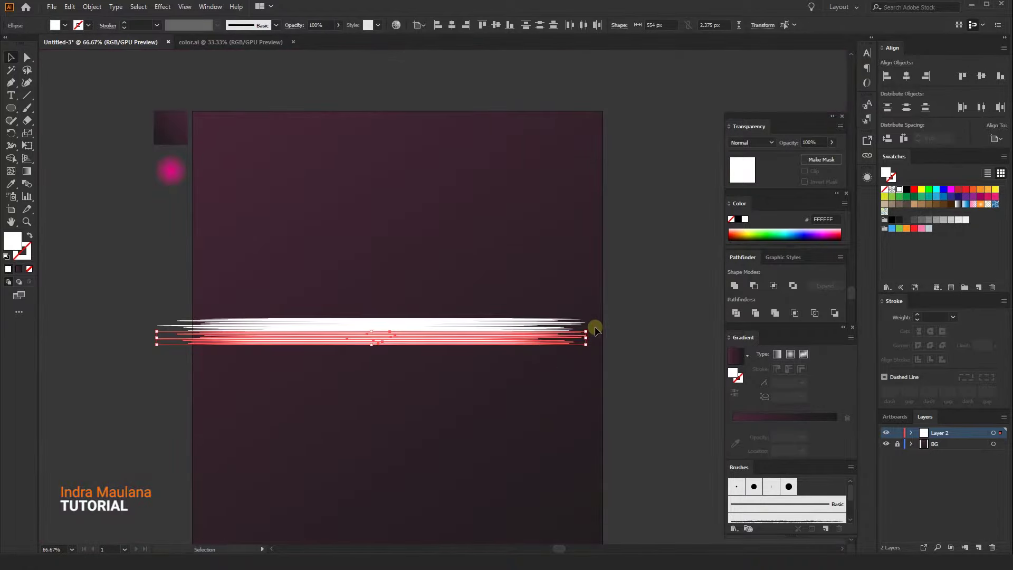
left_click_drag(590, 327, 270, 376)
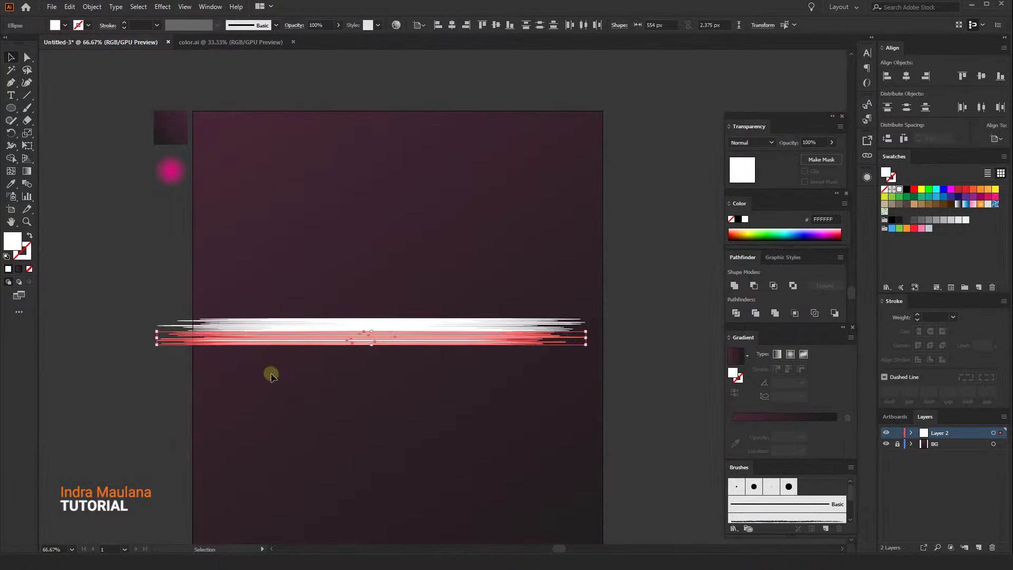
left_click(522, 373)
left_click_drag(525, 397, 525, 396)
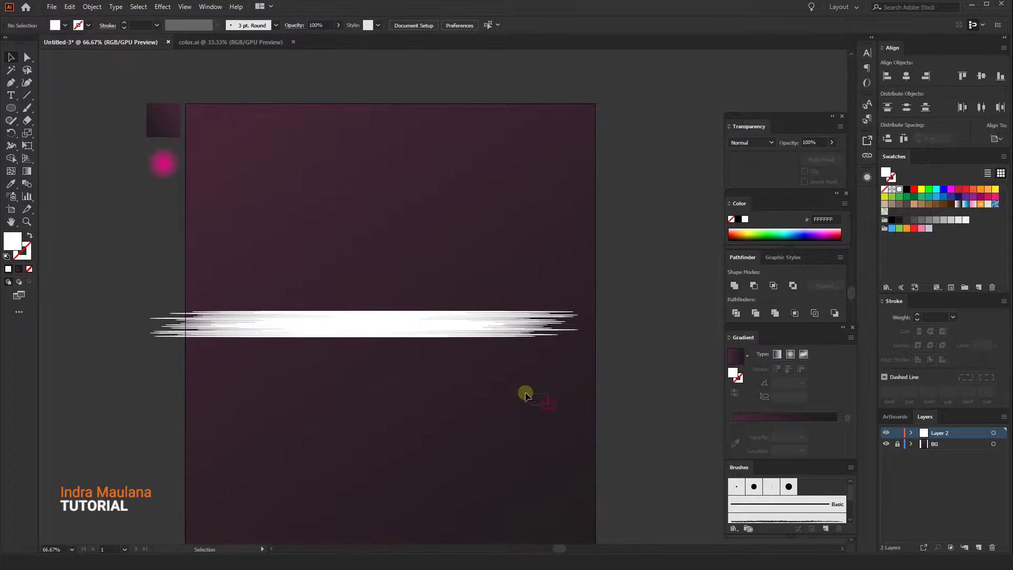
scroll(485, 341, "up", 1)
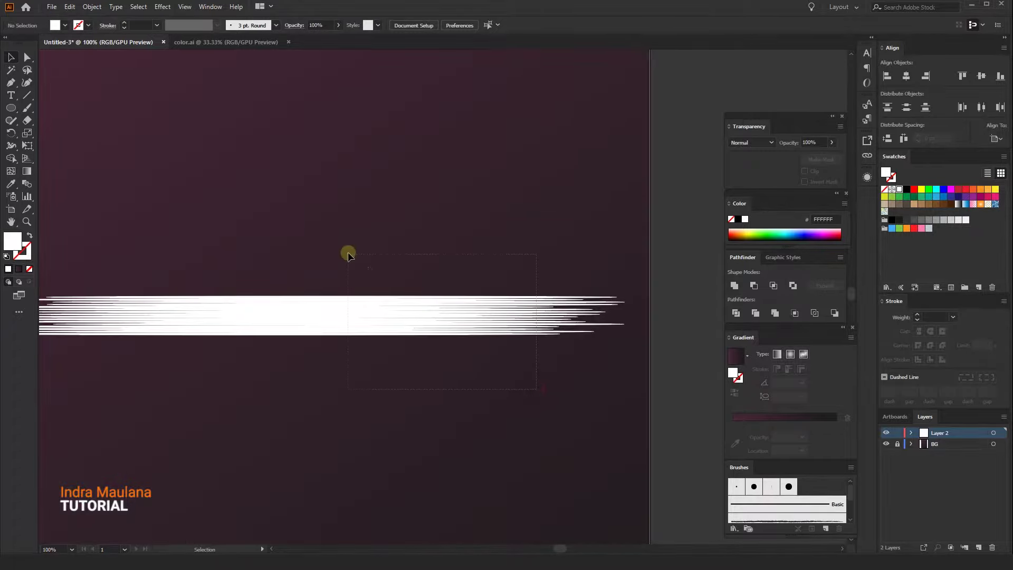
left_click_drag(348, 255, 348, 255)
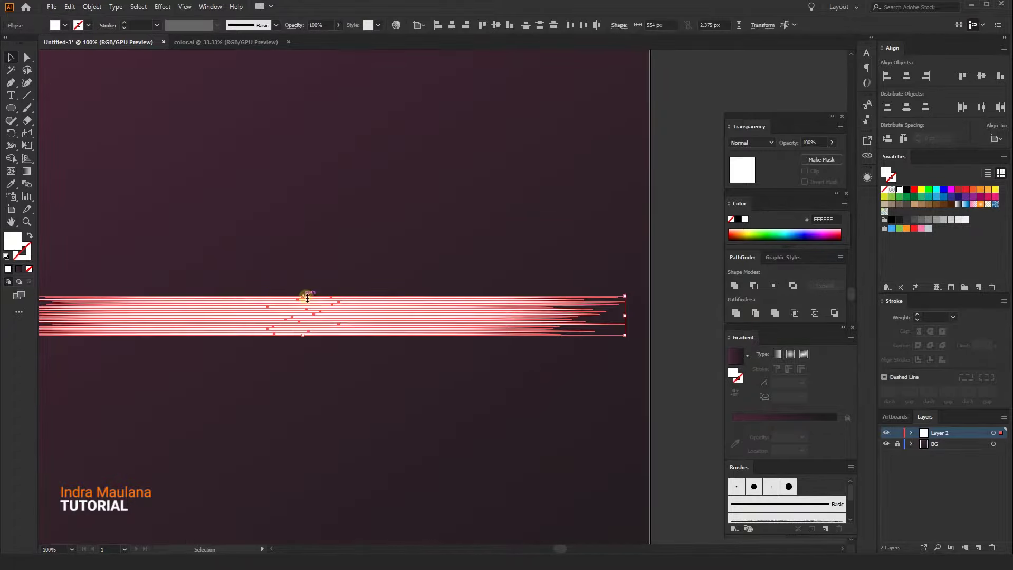
left_click(327, 235)
scroll(359, 217, "left", 2)
left_click_drag(392, 365, 358, 344)
left_click(364, 360)
Step: Copy the top line 45 px lower to stagger the band
left_click(372, 282)
left_click(370, 304)
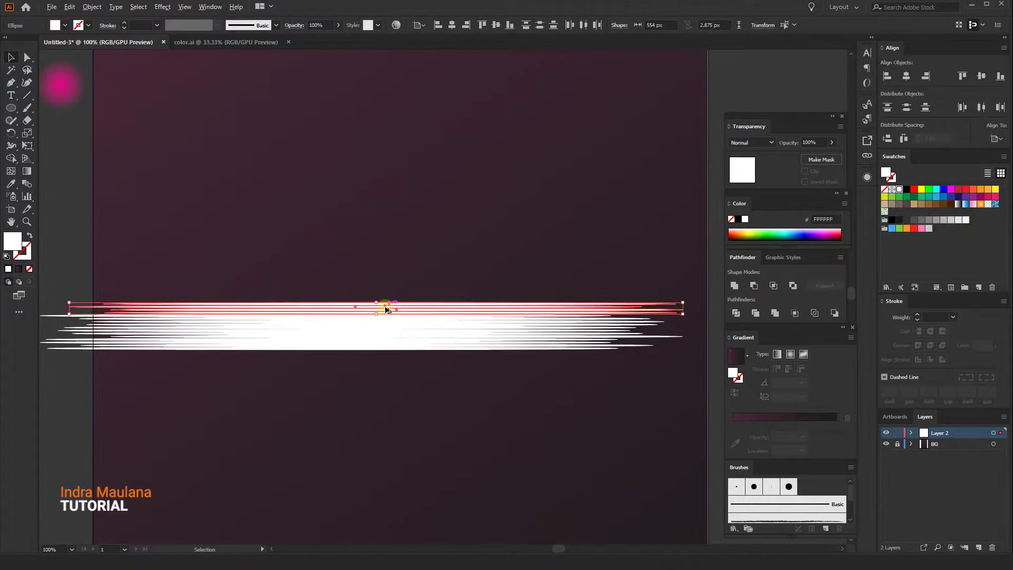
left_click_drag(375, 316, 380, 357)
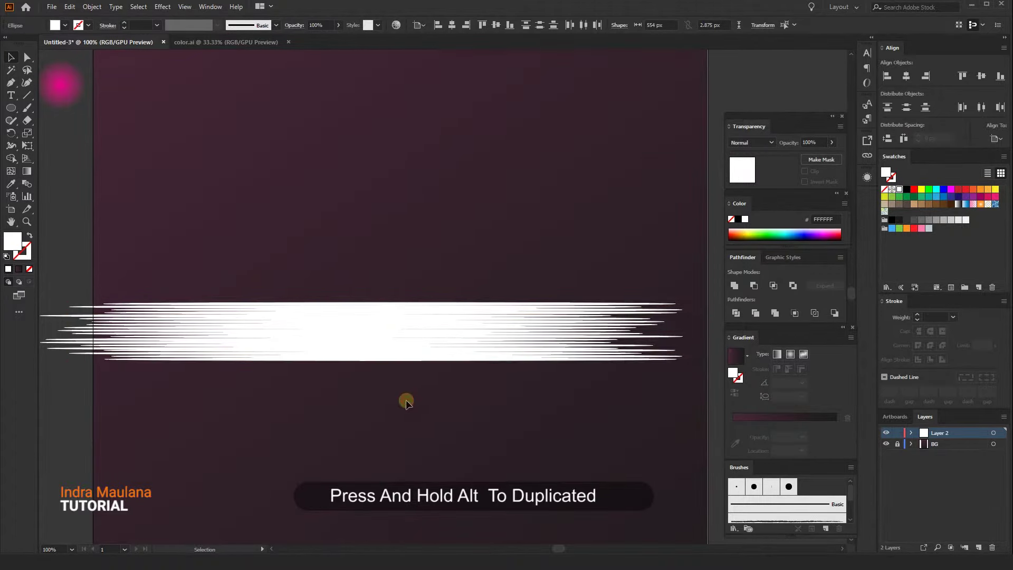
key("ctrl+shift+a")
key("ctrl+minus")
Step: Select all the white streaks and merge them with Pathfinder Unite
scroll(477, 432, "up", 1)
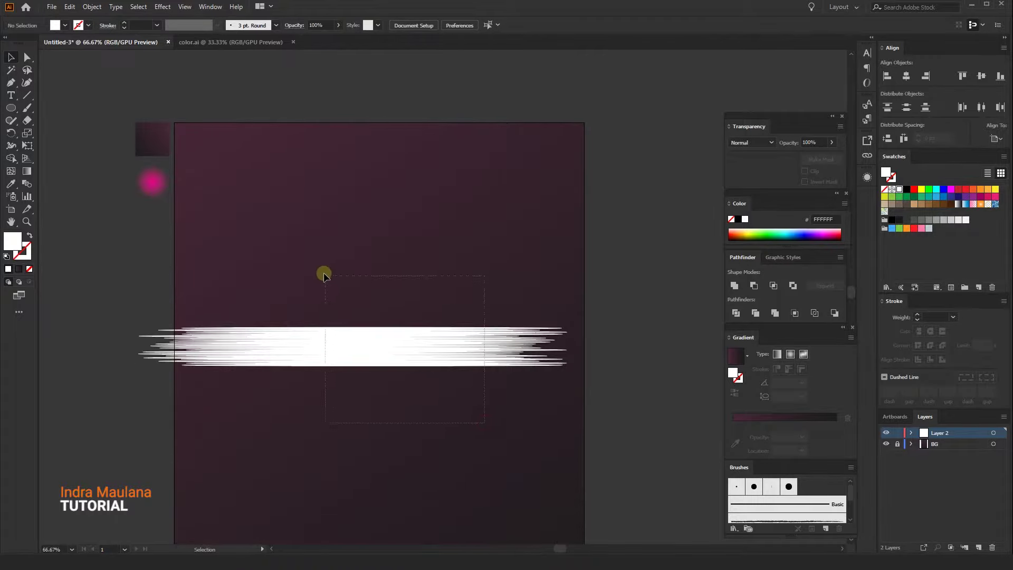
left_click_drag(323, 274, 324, 274)
left_click(735, 287)
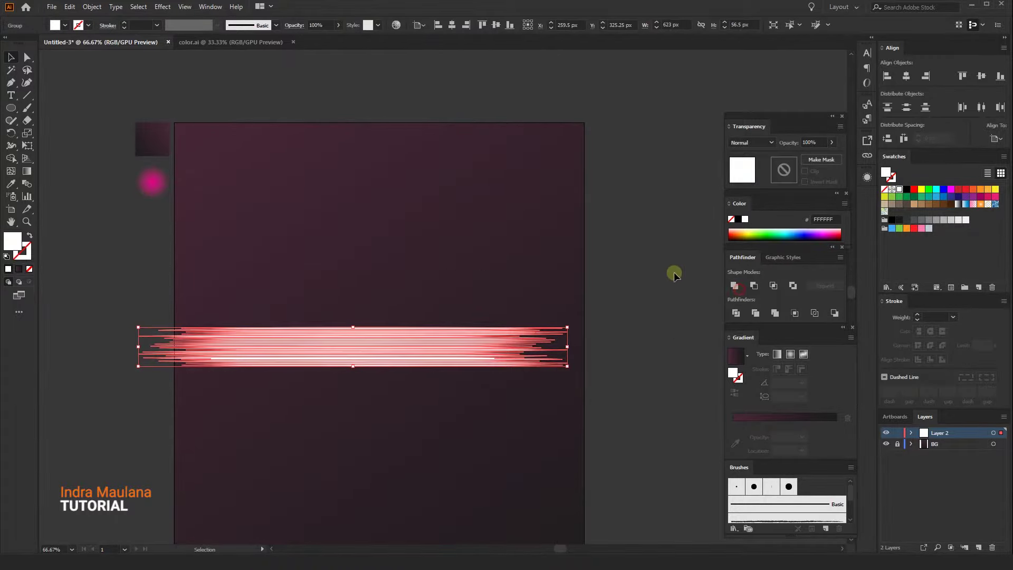
Step: Rotate the streak band about 45° into a lower-left to upper-right diagonal
left_click(491, 306)
left_click(386, 350)
left_click_drag(559, 278, 561, 220)
left_click(501, 330)
Step: Nudge the diagonal streak band slightly lower on the artboard
scroll(480, 330, "down", 1)
scroll(416, 311, "up", 4)
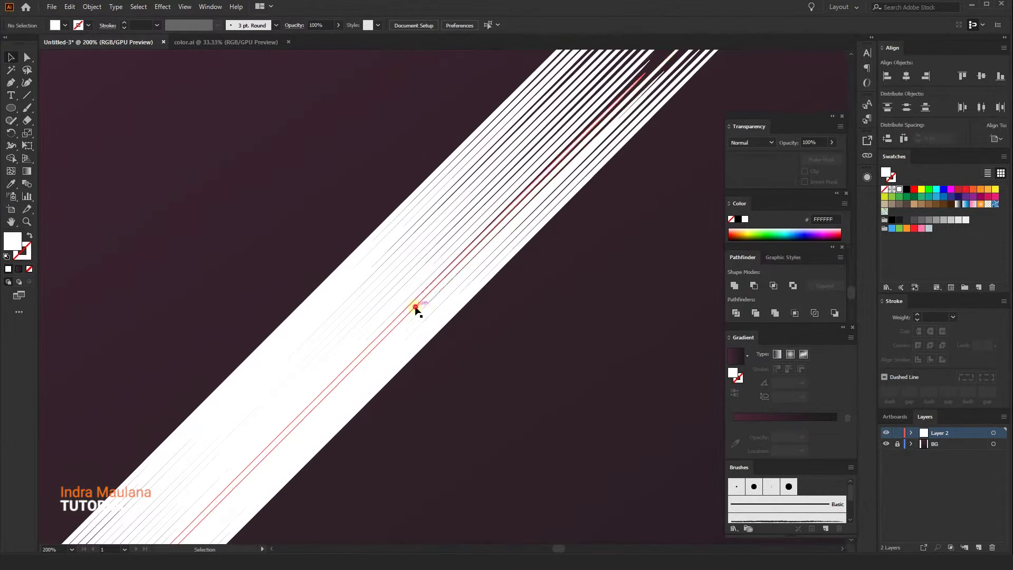
left_click(416, 307)
scroll(416, 308, "down", 3)
left_click(451, 372)
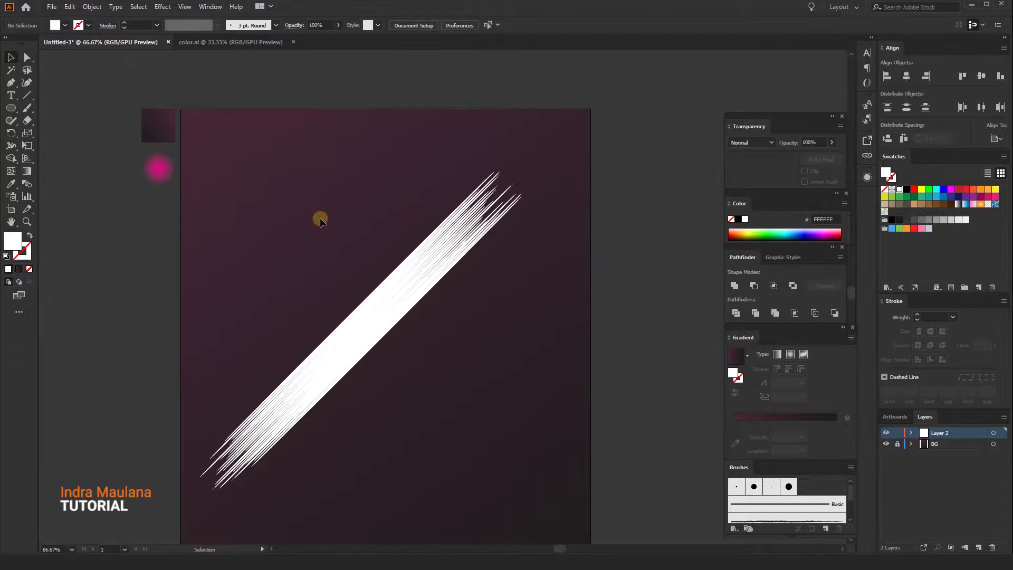
scroll(316, 221, "down", 2)
scroll(308, 211, "down", 1)
left_click_drag(344, 227, 344, 236)
Step: Sample the pink glow circle's gradient onto the streak band
left_click(11, 183)
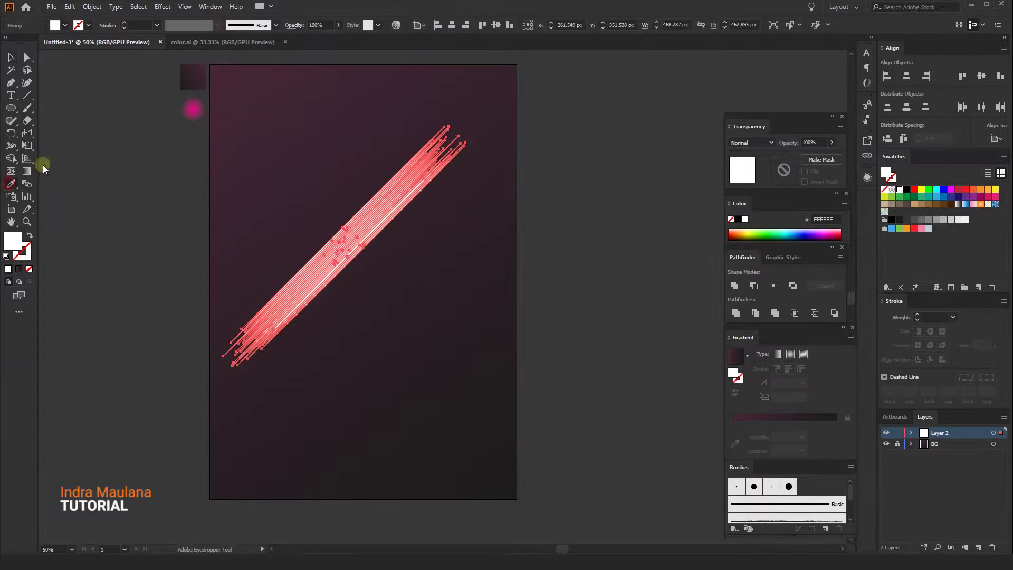
left_click(192, 109)
key("v")
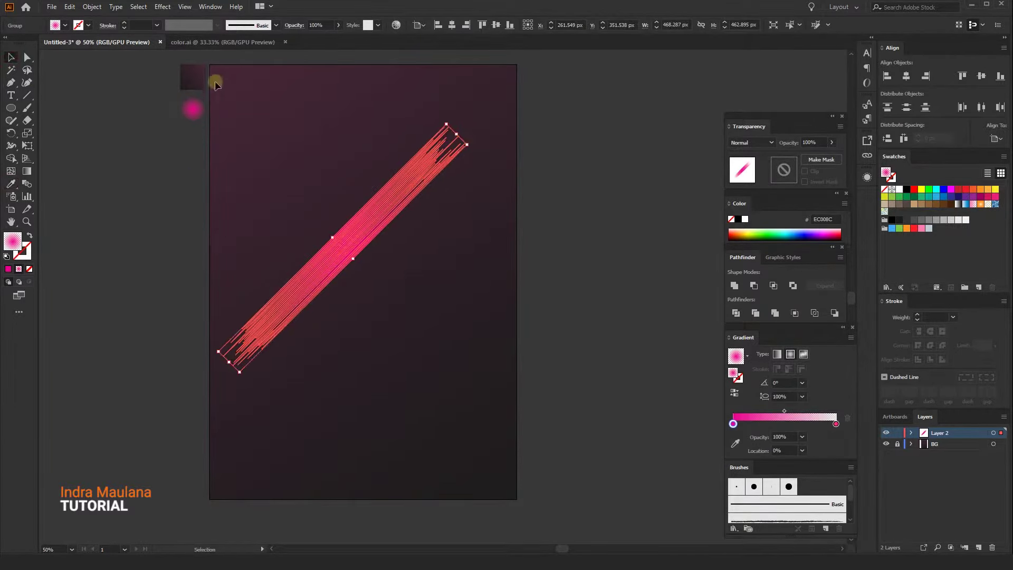
Step: Hide selection edges with View > Hide Edges to preview the pink glow
left_click(185, 7)
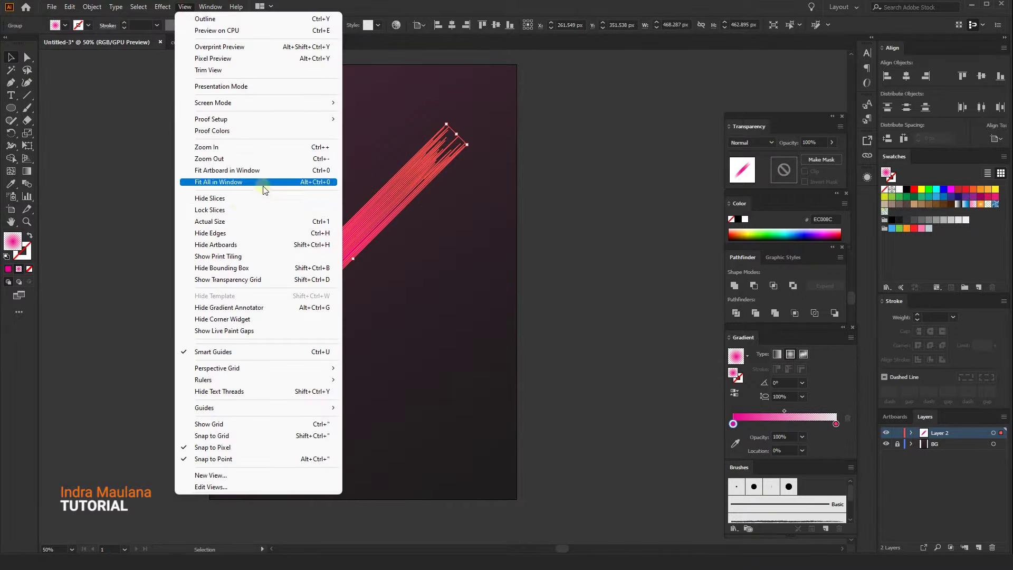
left_click(274, 233)
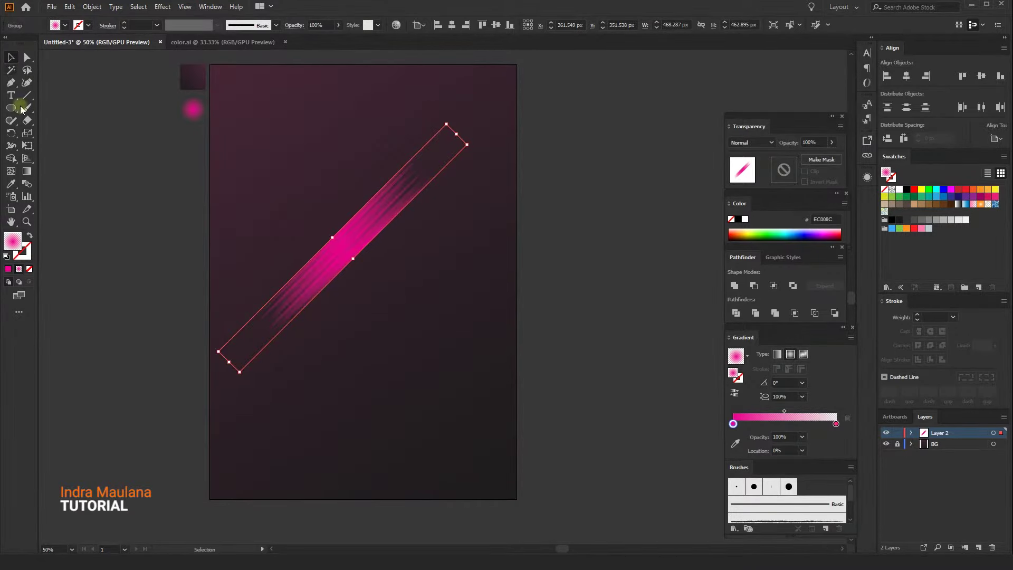
key("ctrl+h")
key("ctrl+h")
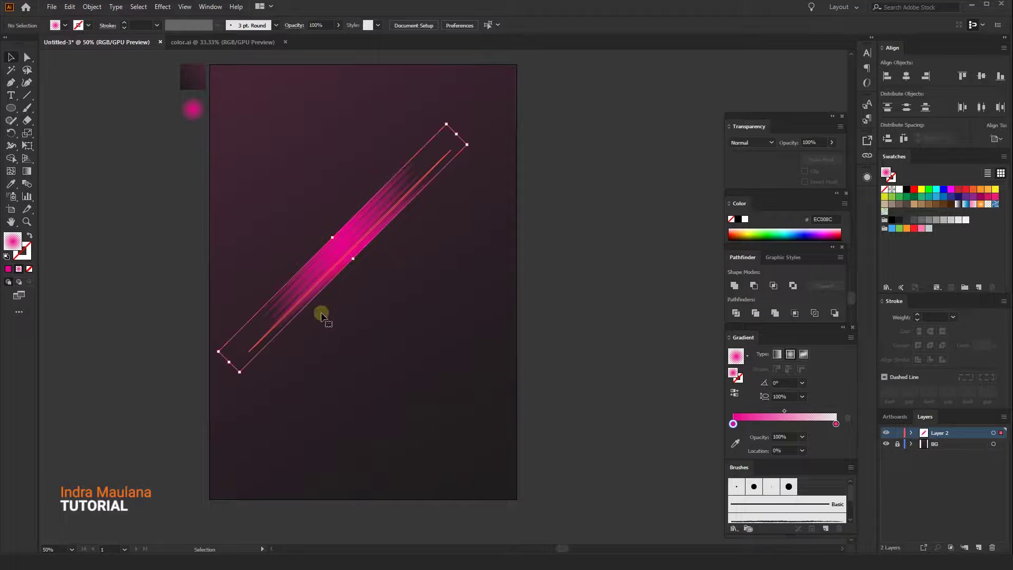
scroll(330, 317, "up", 1)
key("ctrl+h")
key("ctrl+h")
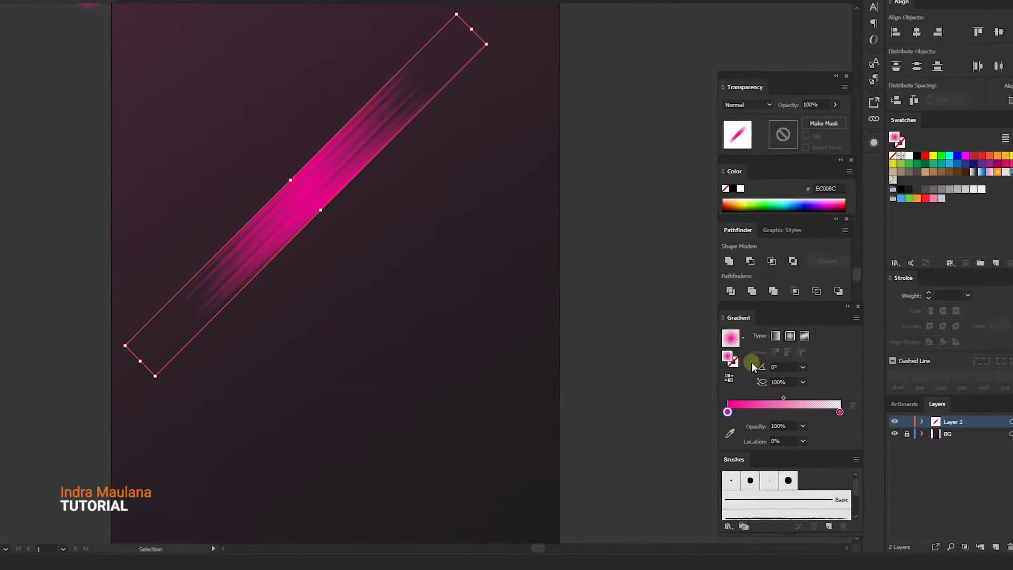
Step: Set the right gradient stop's opacity to 0% so the pink fades out
double_click(733, 424)
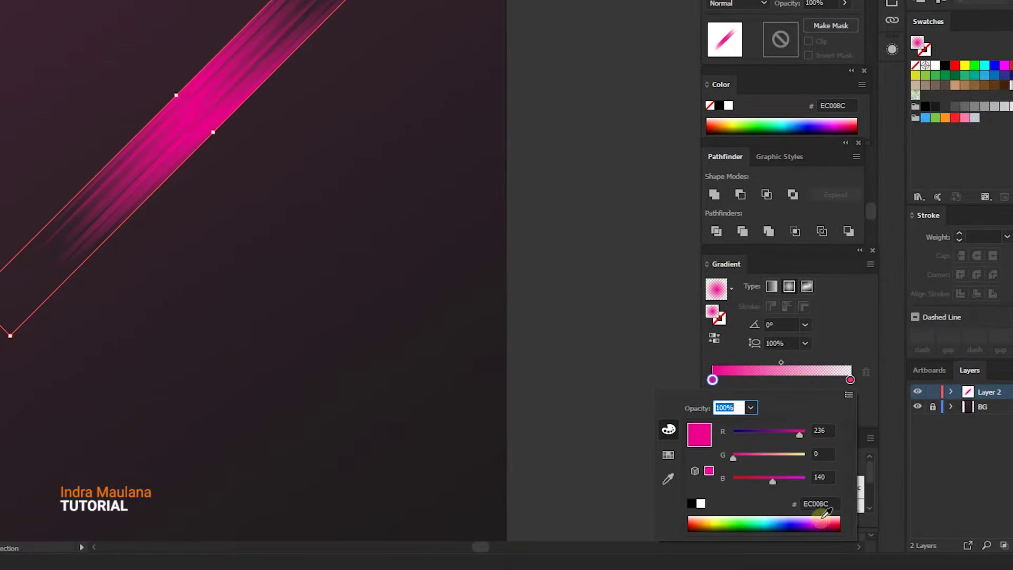
left_click(834, 504)
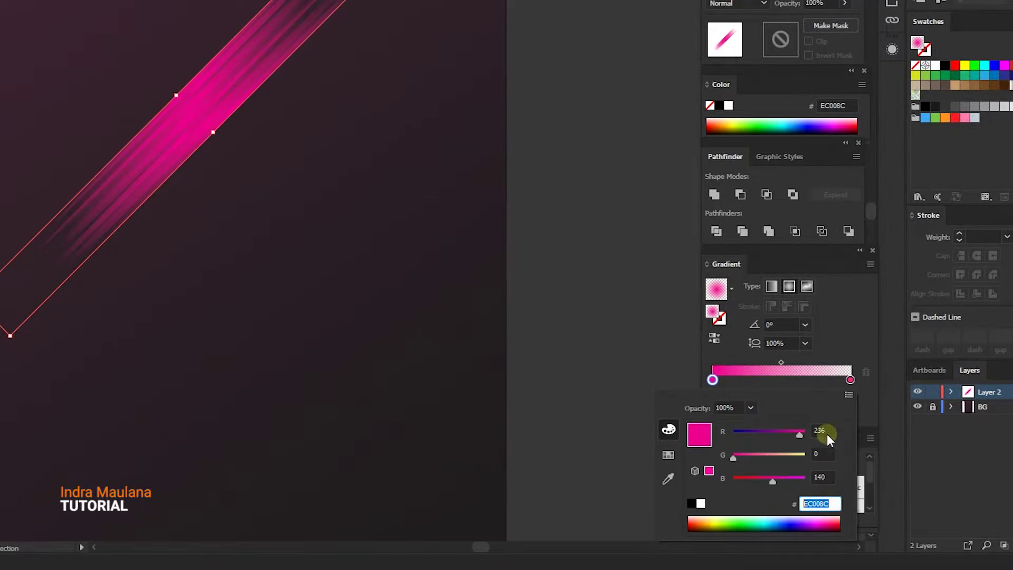
left_click(850, 380)
double_click(850, 380)
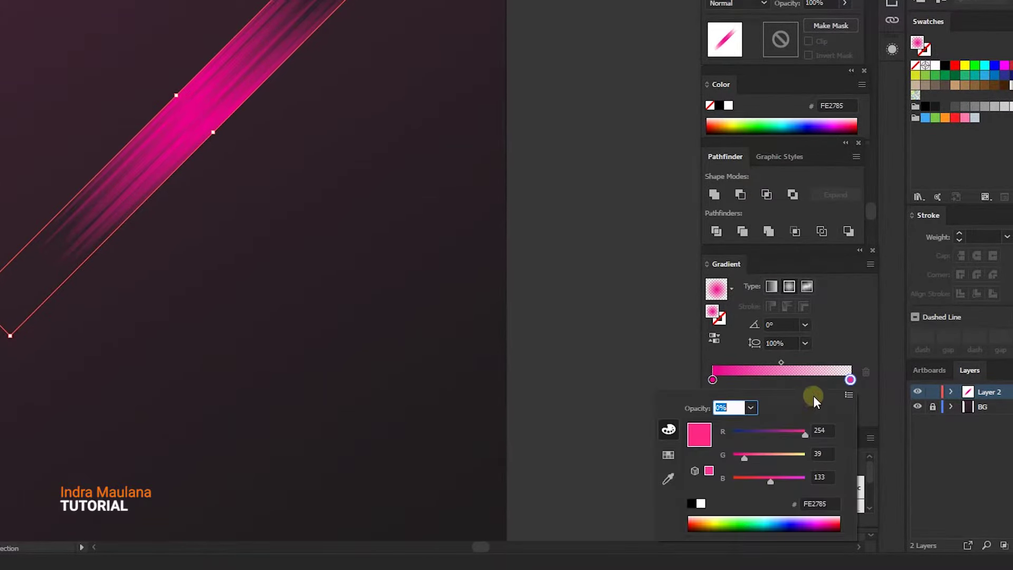
left_click(751, 408)
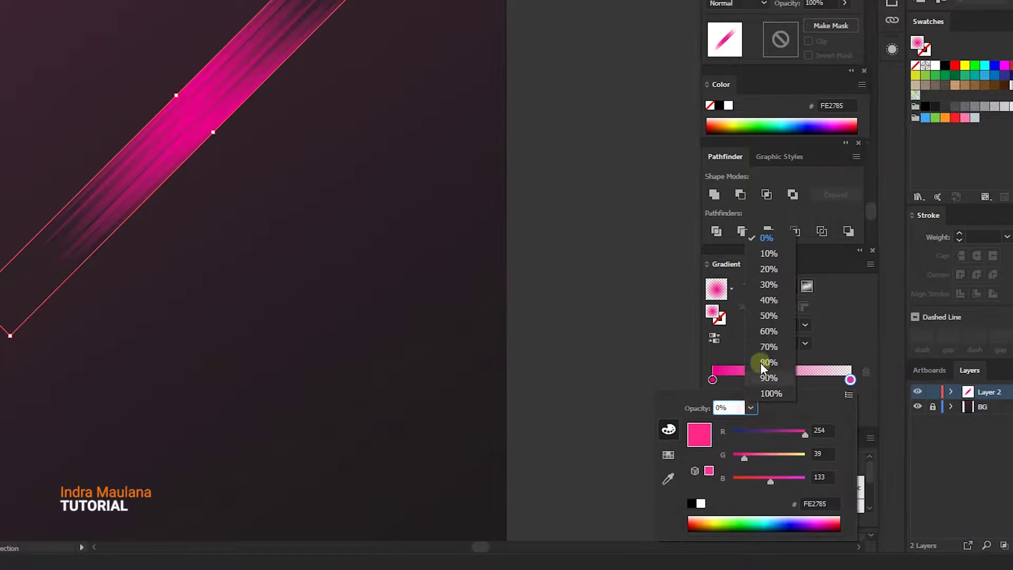
left_click(766, 393)
left_click(851, 381)
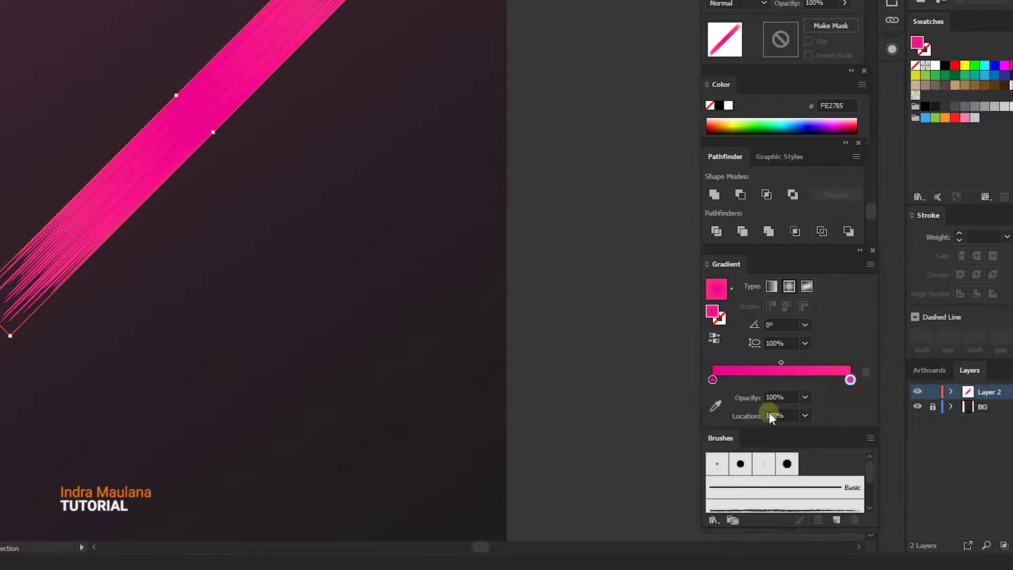
double_click(848, 381)
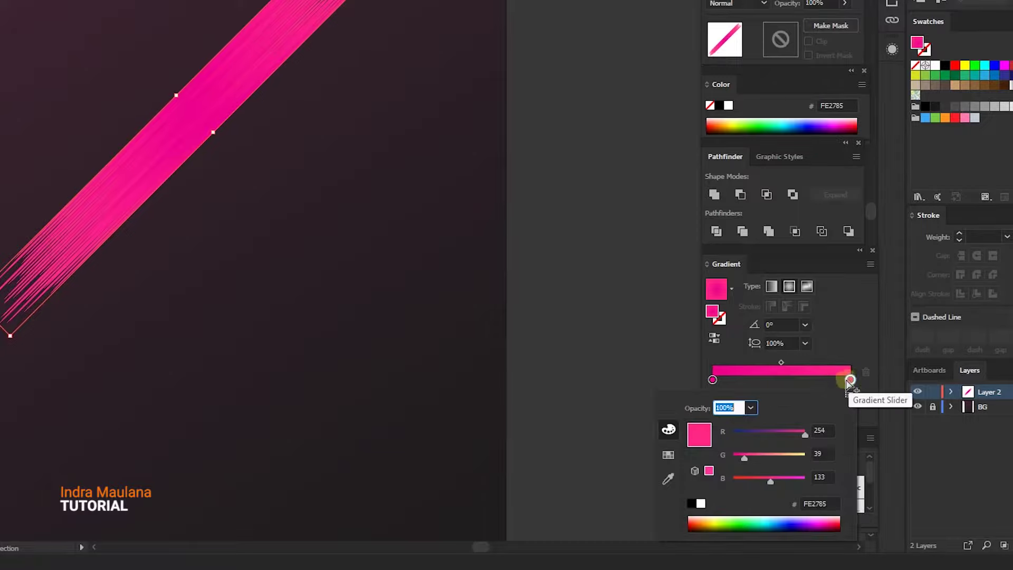
left_click(750, 408)
type("0")
key("Return")
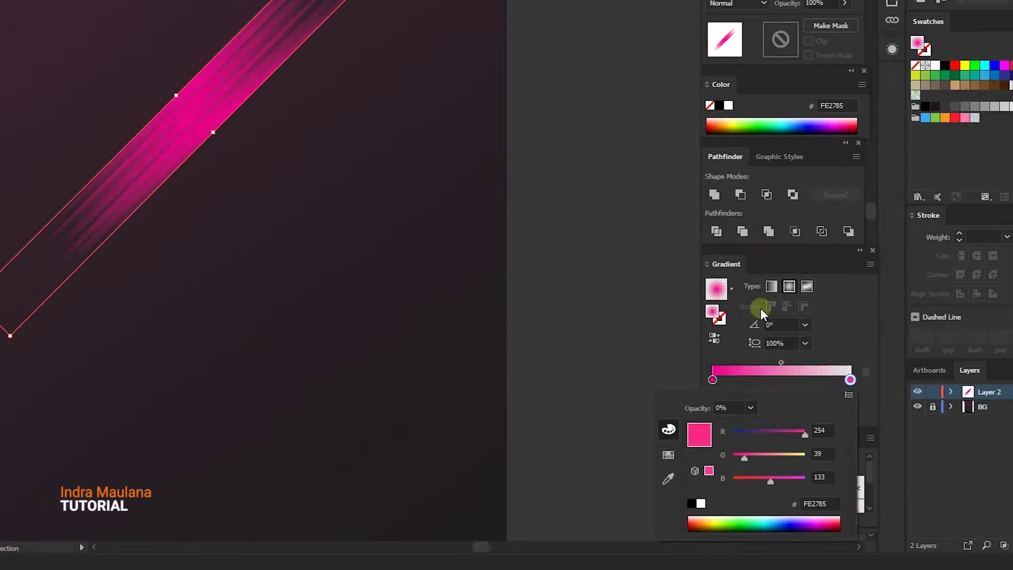
left_click(855, 388)
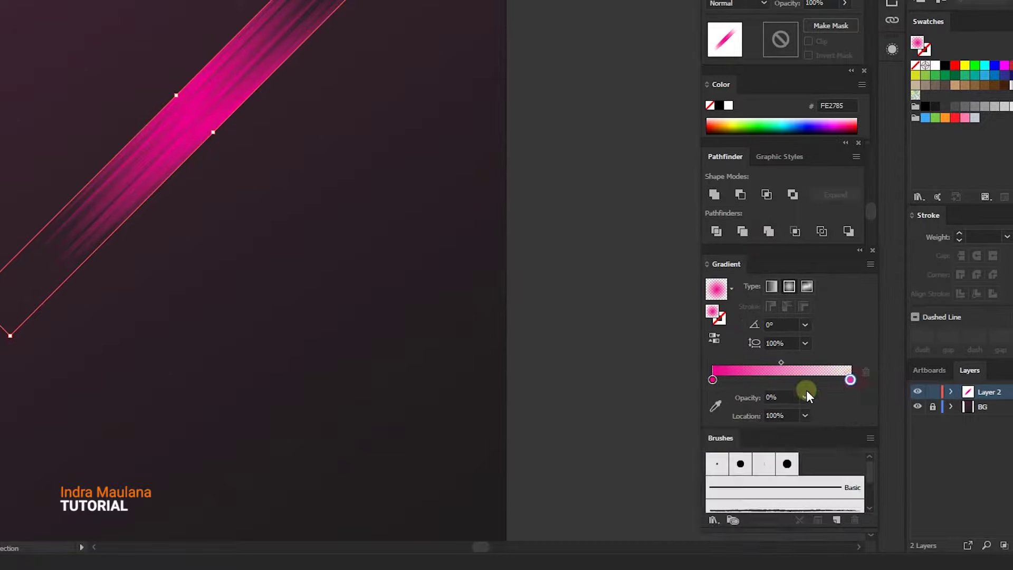
Step: Switch the streak's gradient type to Radial and preview the result
double_click(851, 380)
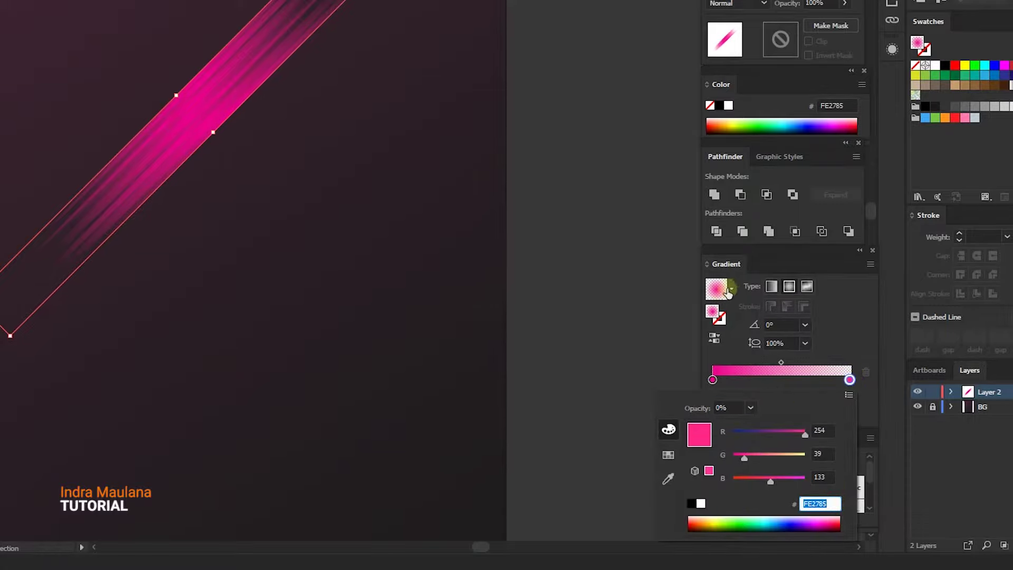
left_click(789, 291)
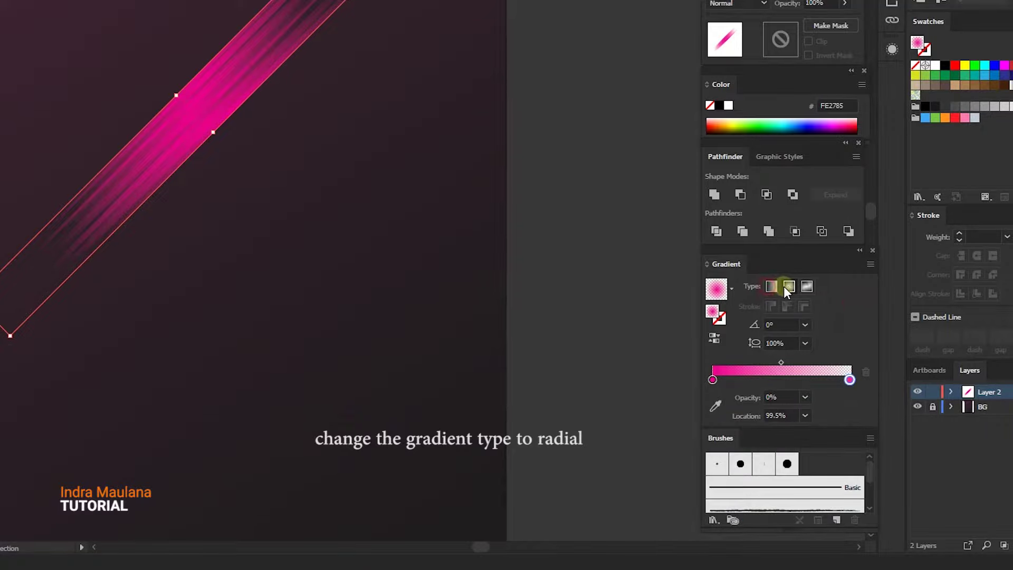
left_click(788, 290)
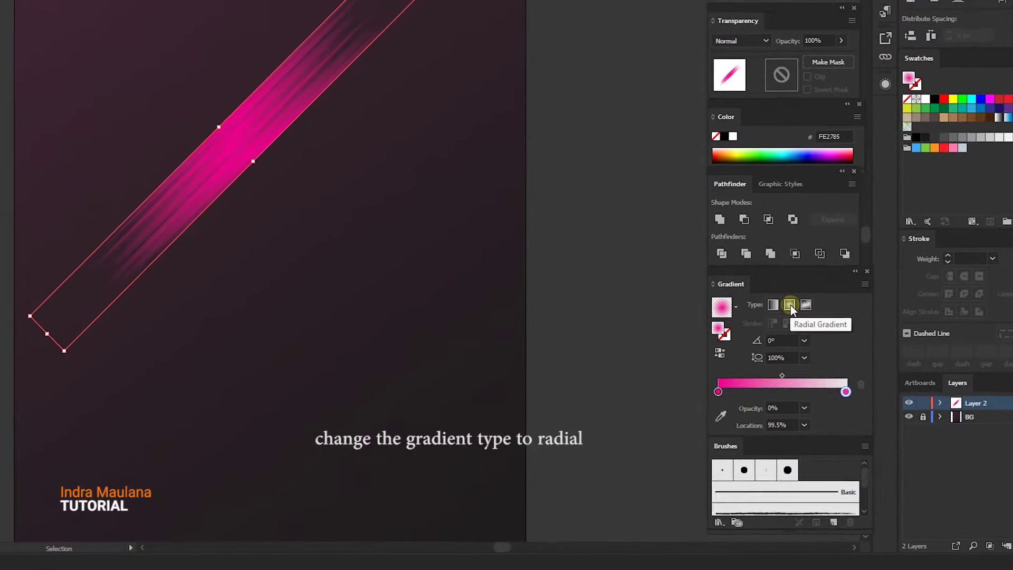
left_click(611, 329)
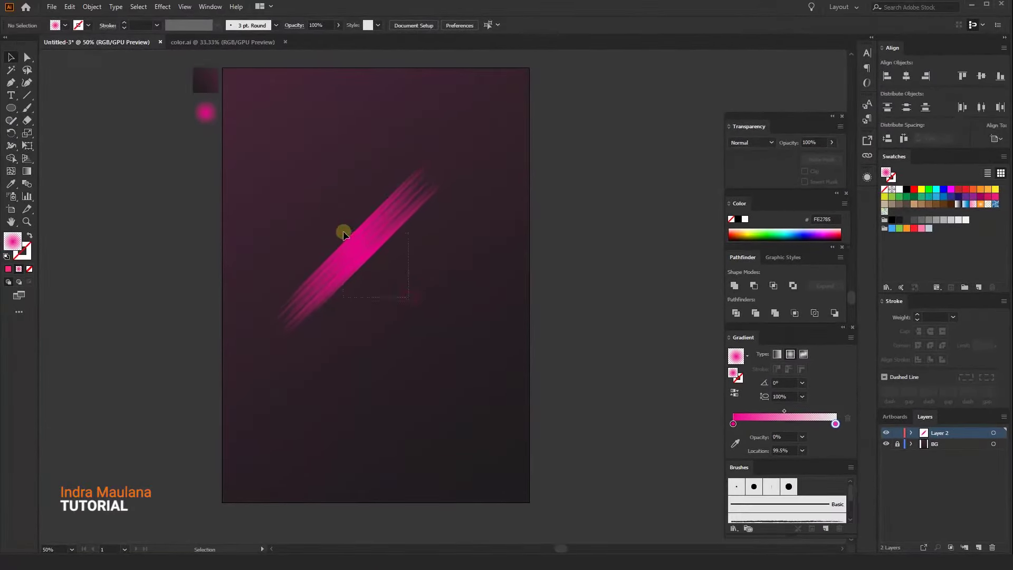
Step: Select the pink streak group
left_click(371, 285)
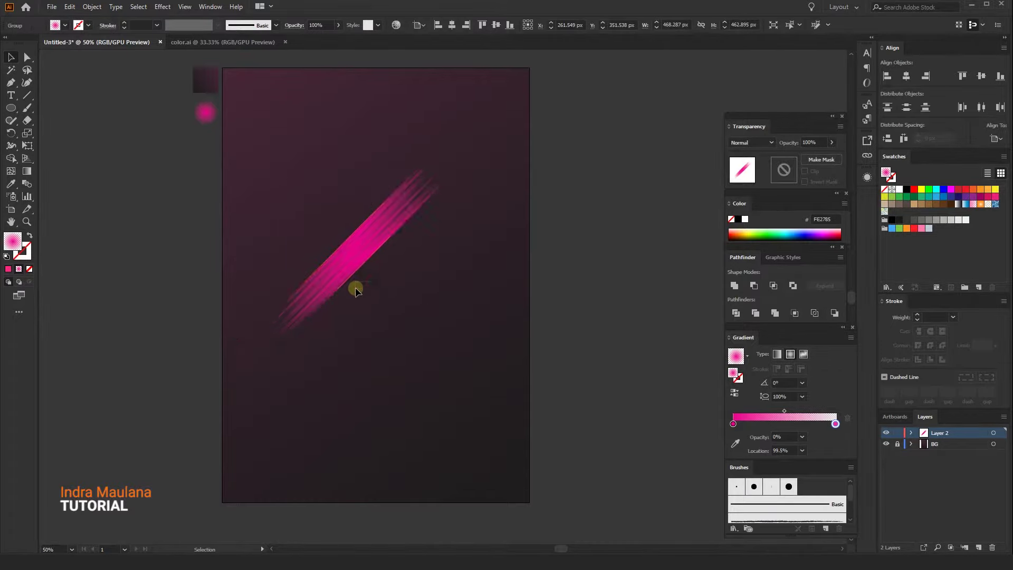
left_click(392, 309)
left_click_drag(307, 218, 311, 222)
left_click_drag(411, 284, 376, 260)
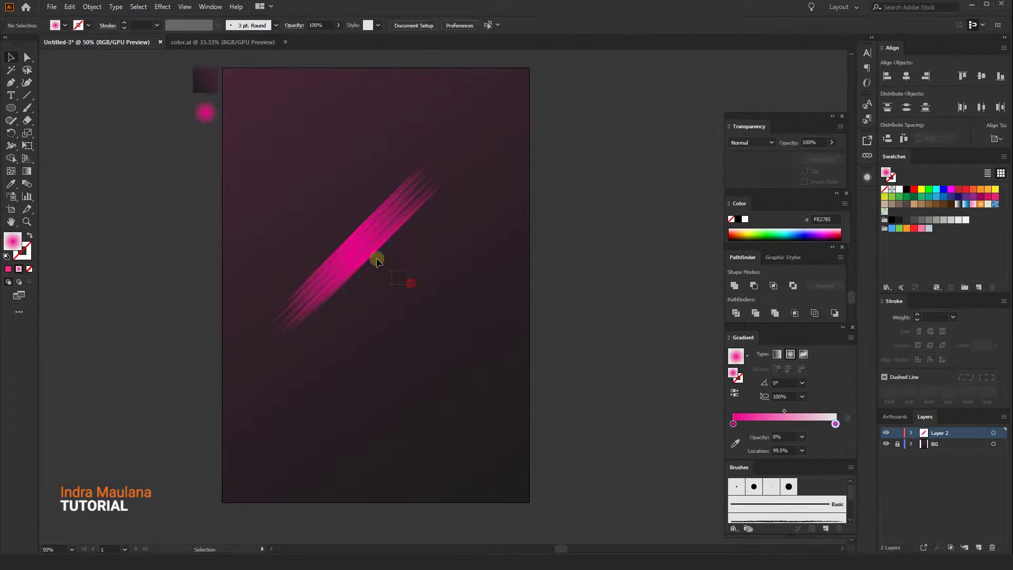
left_click_drag(344, 214, 352, 251)
left_click(26, 171)
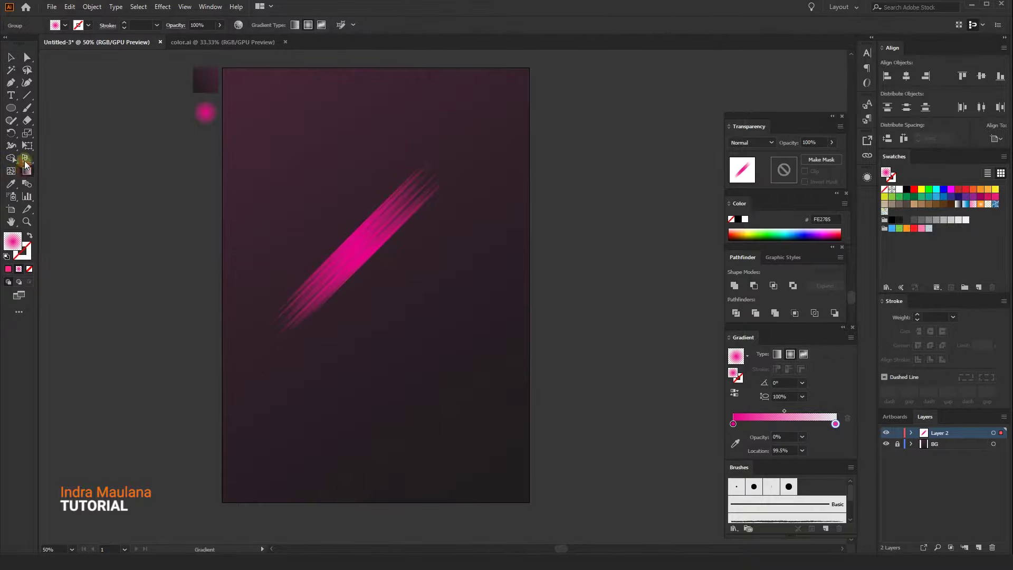
left_click(10, 57)
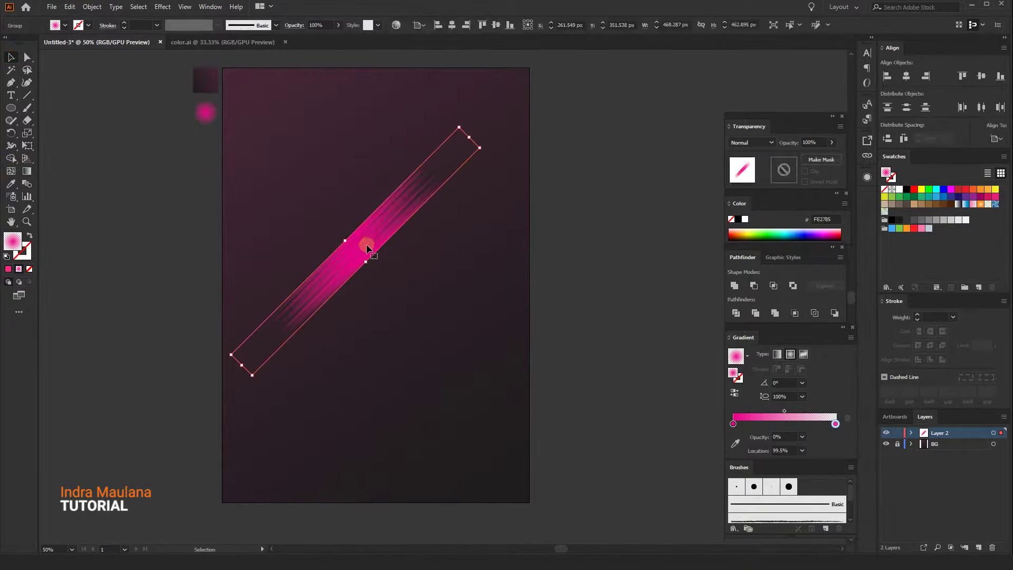
Step: Shift the streak up and left into place, then Alt-drag a copy to the right
left_click_drag(366, 242, 347, 234)
left_click(410, 305)
left_click_drag(401, 306, 382, 300)
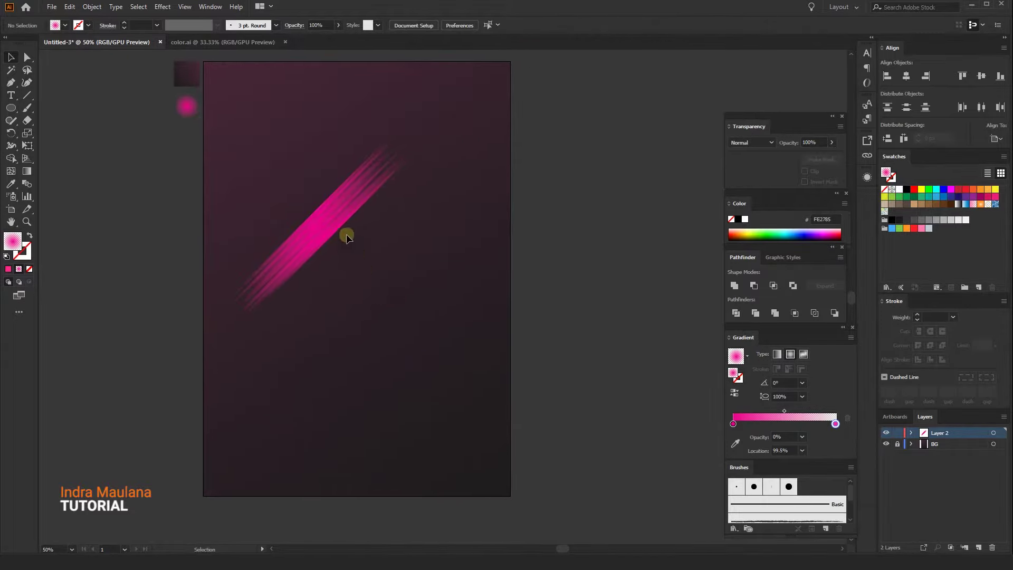
left_click_drag(341, 216, 328, 223)
left_click(436, 256)
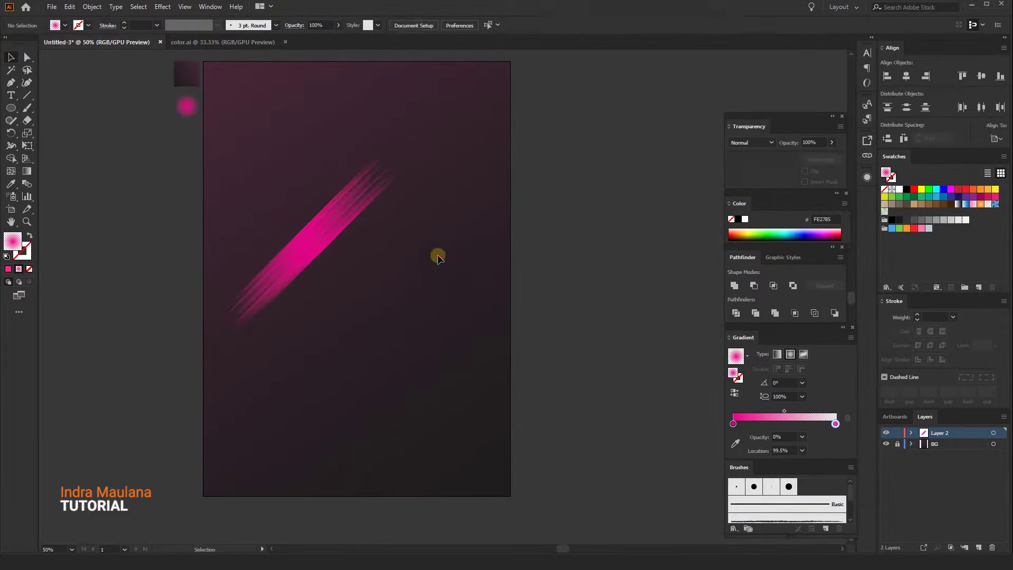
left_click_drag(449, 260, 436, 267)
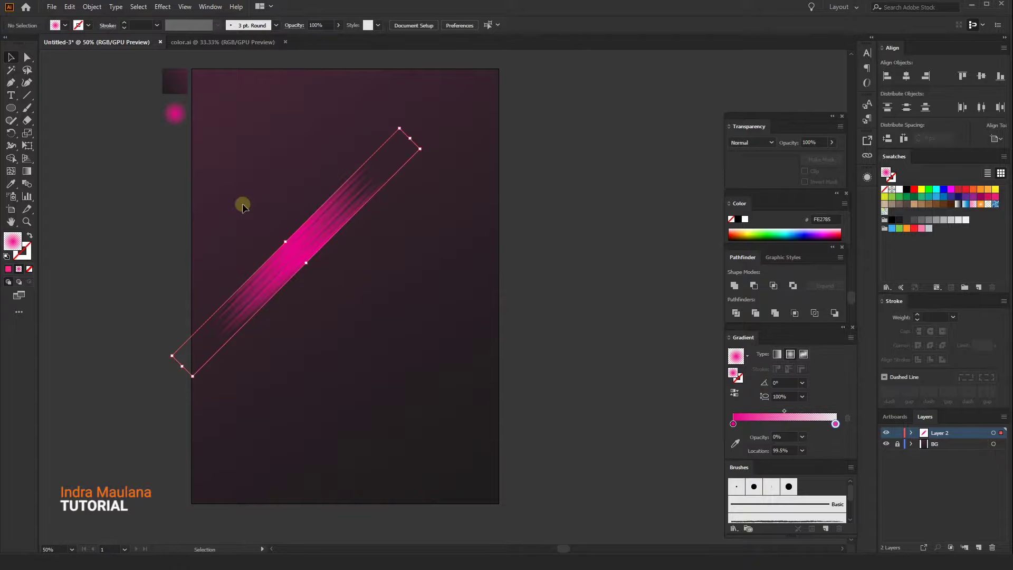
mouse_move(285, 242)
left_mouse_down()
mouse_move(352, 255)
mouse_move(311, 248)
left_mouse_up()
Step: Place a copy of the pink streak beside the original, then drag out another duplicate up-left
left_click(399, 264)
key("ctrl+plus")
key("ctrl+plus")
key("ctrl+plus")
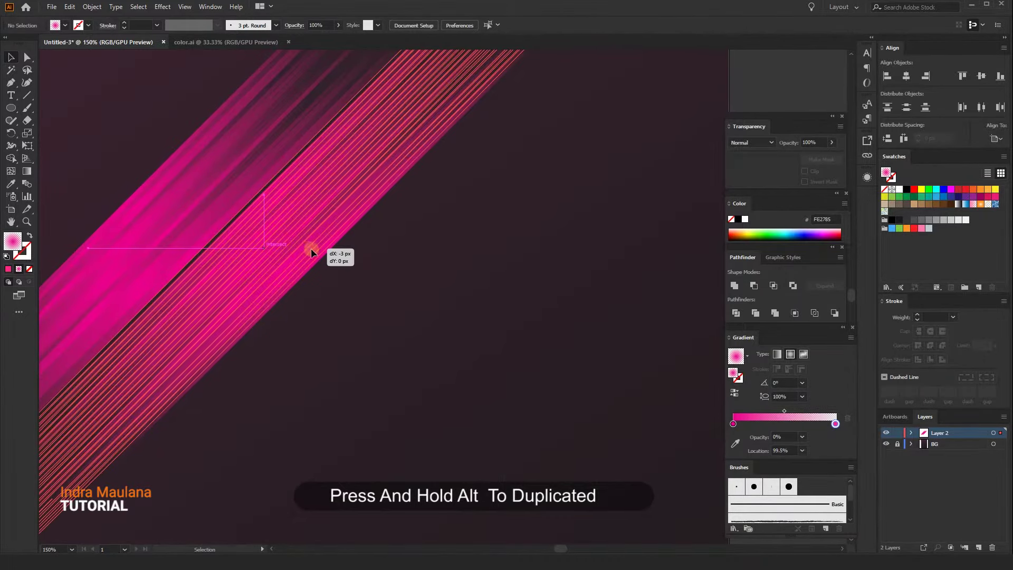
left_click(414, 343)
key("ctrl+minus")
key("ctrl+minus")
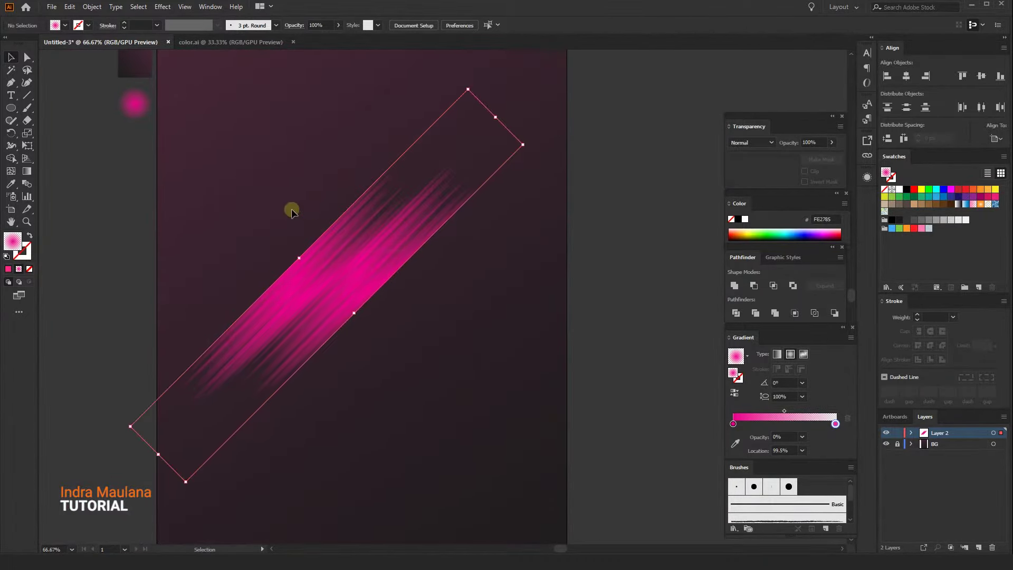
left_click_drag(270, 156, 395, 346)
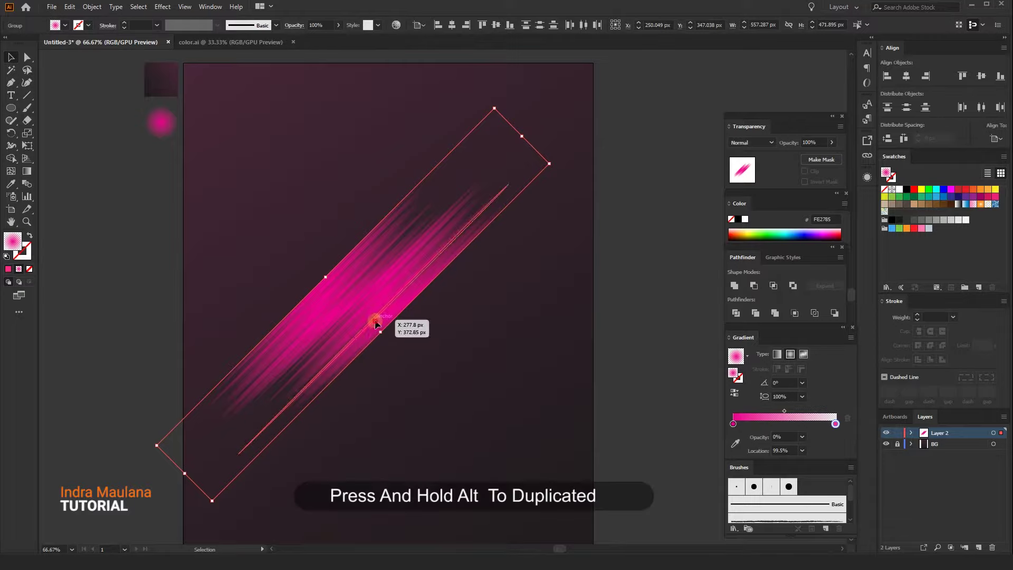
left_click_drag(356, 289, 330, 237)
Step: Widen the streak group toward the lower right, shift it down-right and enlarge it
scroll(497, 407, "down", 1)
left_click(494, 407)
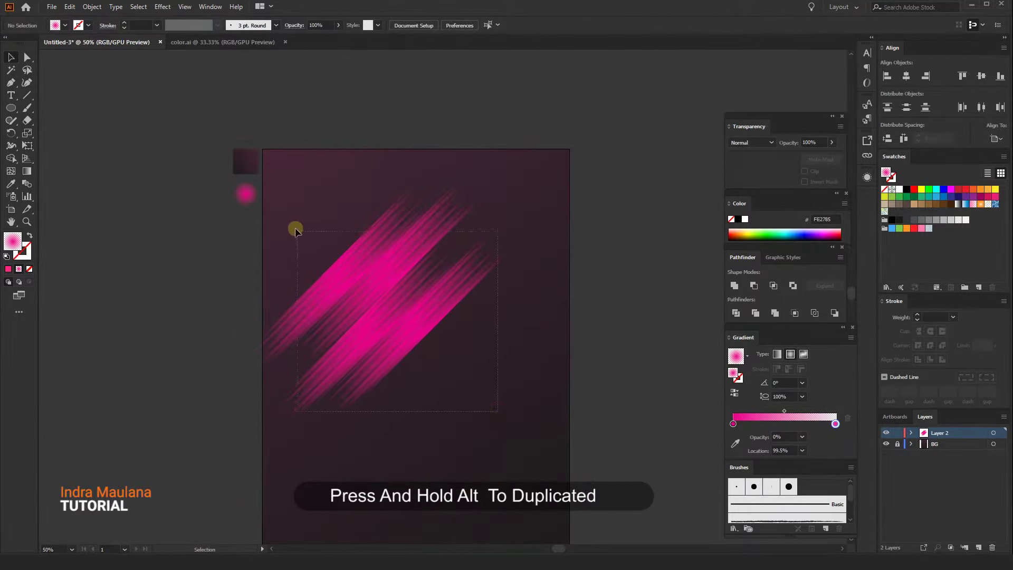
left_click(362, 293)
left_click_drag(395, 327, 415, 347)
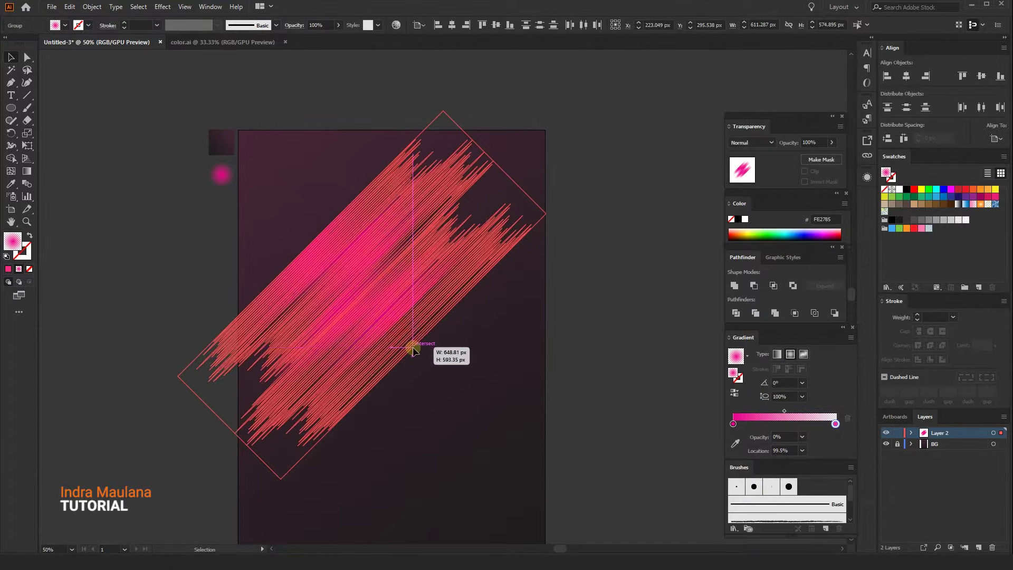
left_click(455, 399)
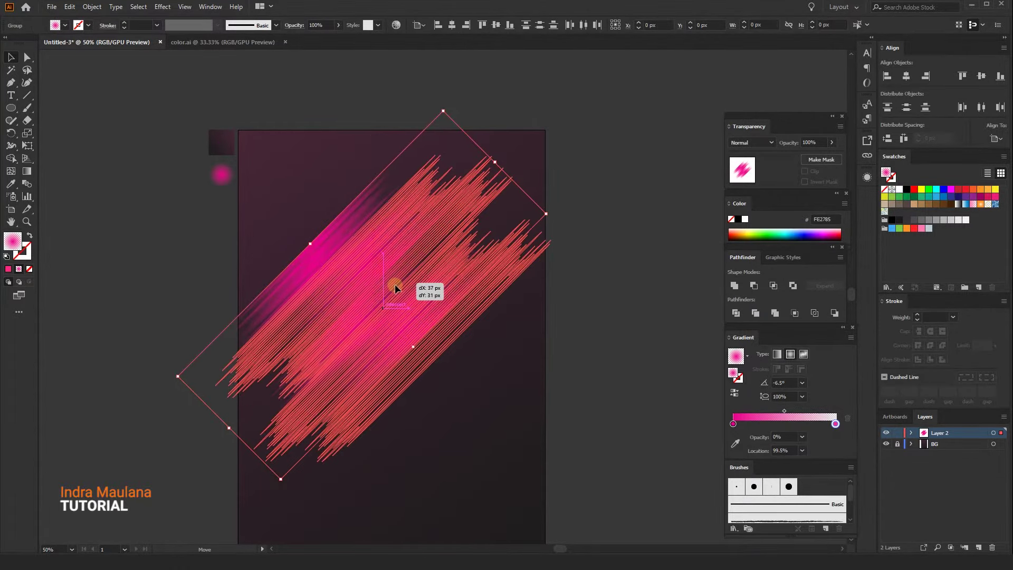
left_click_drag(376, 266, 394, 284)
left_click_drag(434, 360, 429, 356)
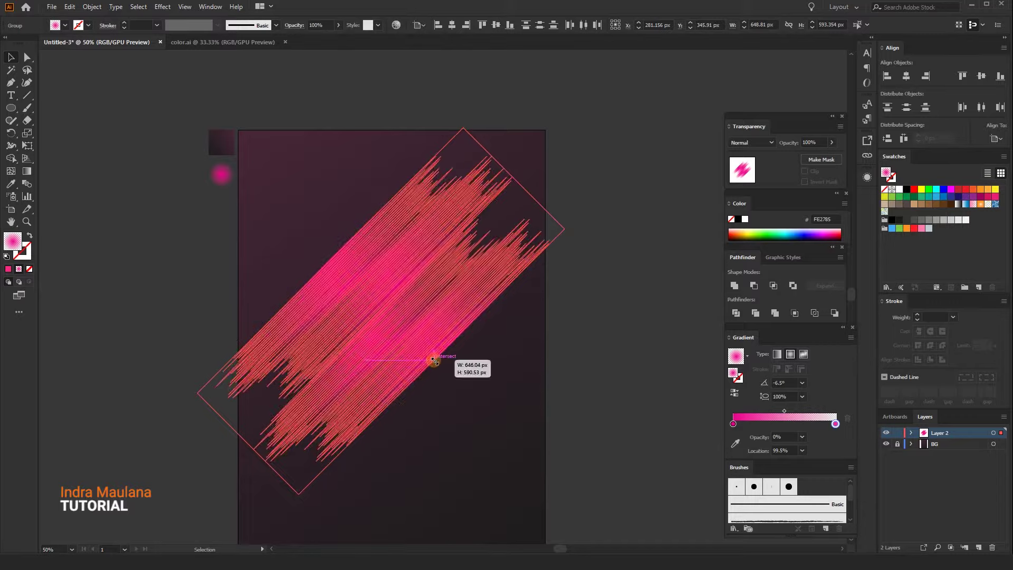
left_click(459, 425)
Step: Reselect the streak group, zoom back out and nudge it slightly down
left_click_drag(447, 414, 433, 383)
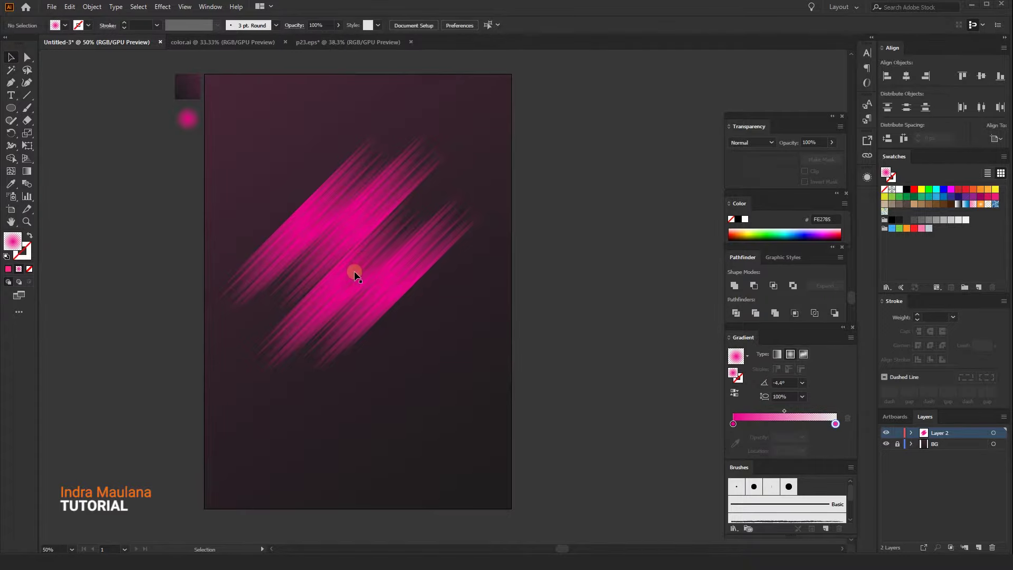
scroll(340, 287, "up", 3)
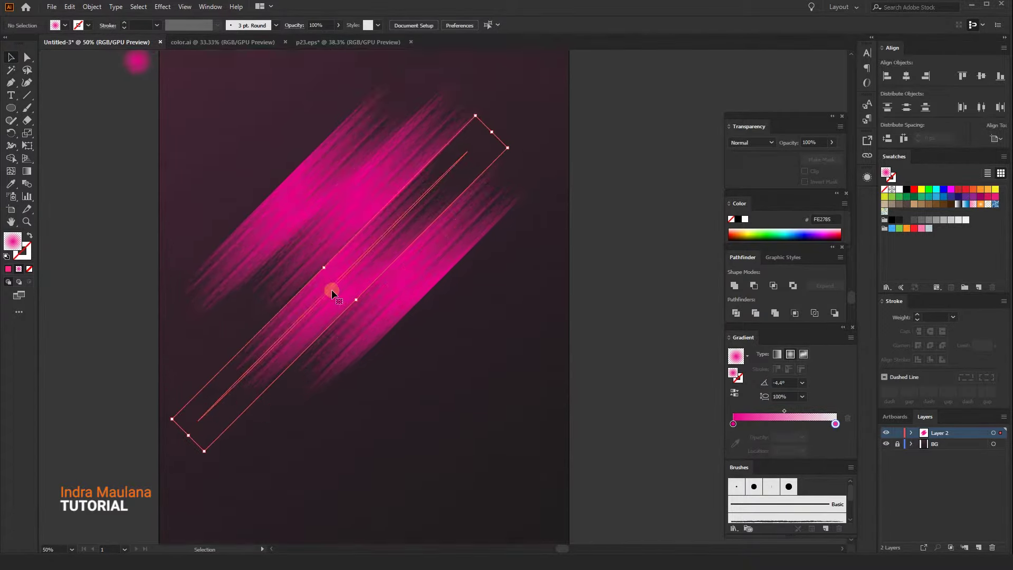
left_click(329, 282)
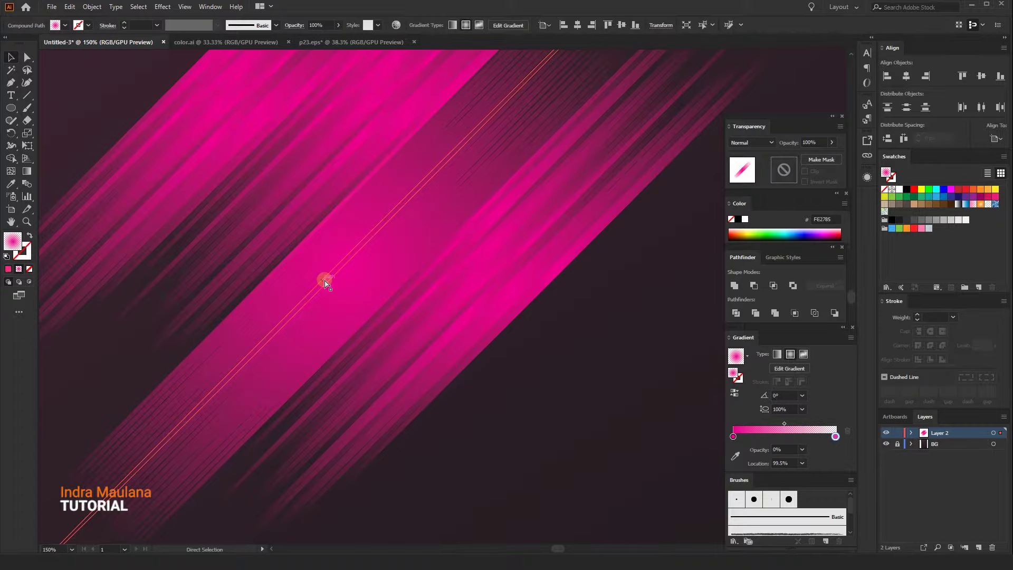
key("v")
key("ctrl+minus")
key("ctrl+minus")
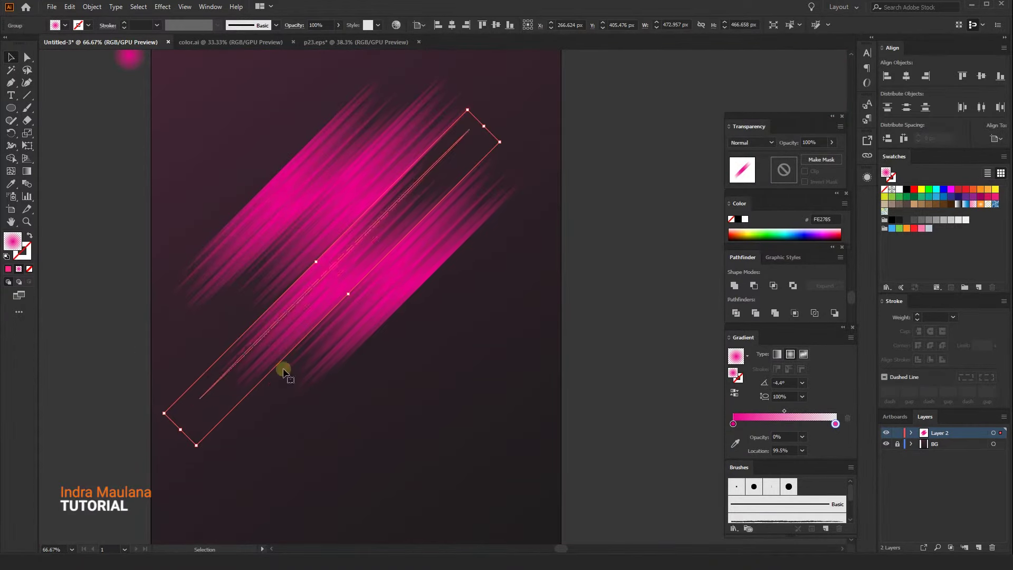
scroll(316, 356, "up", 2)
scroll(326, 330, "down", 2)
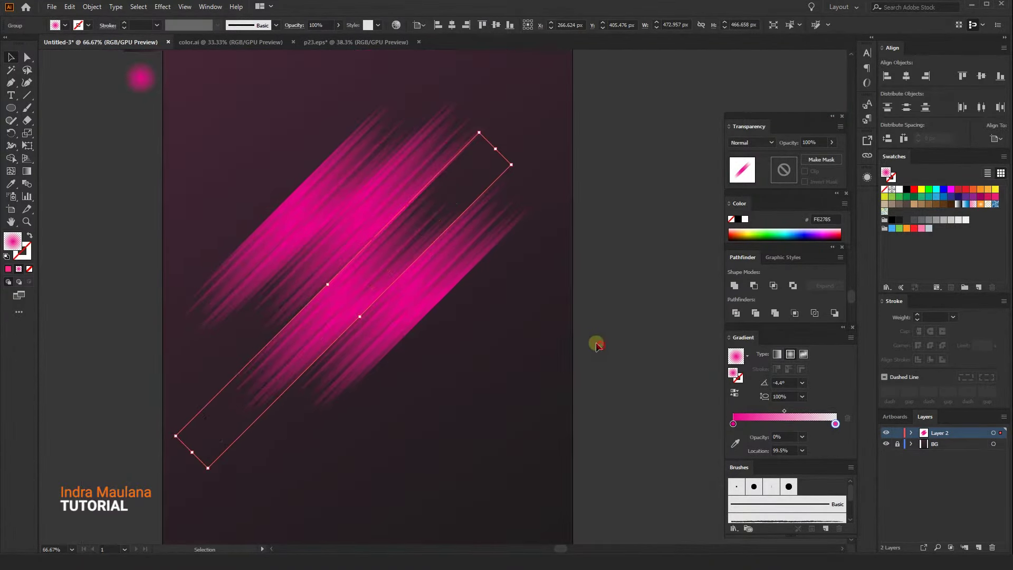
left_click_drag(340, 301, 333, 318)
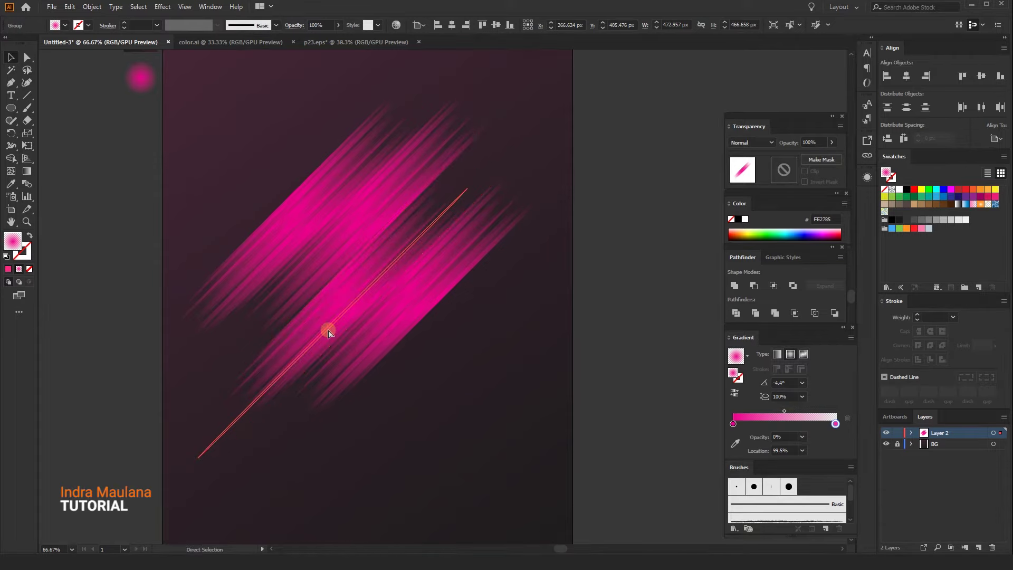
Step: Make a clipping mask from the thin parallelogram path
left_click(327, 332)
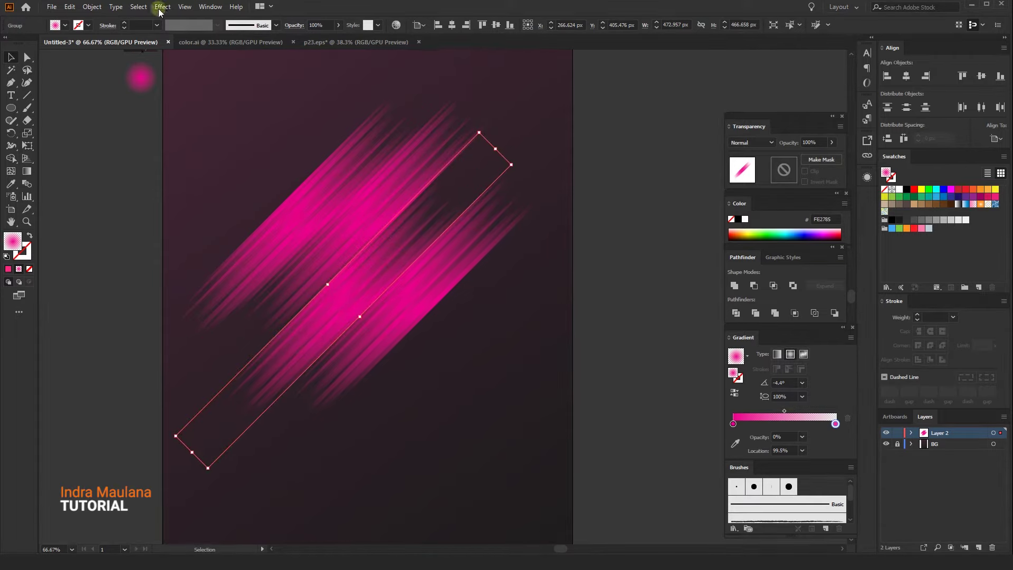
left_click(90, 7)
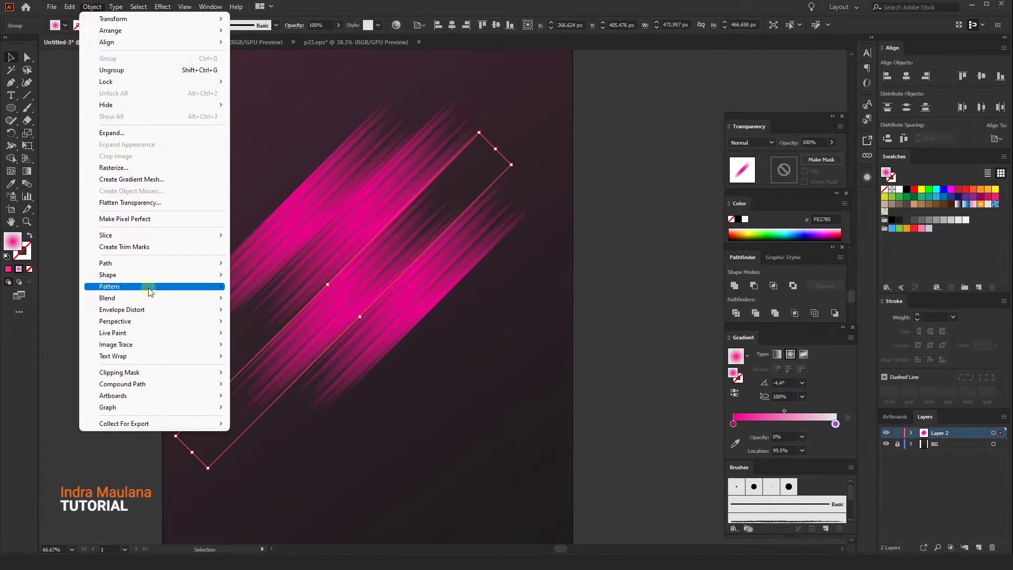
mouse_move(112, 356)
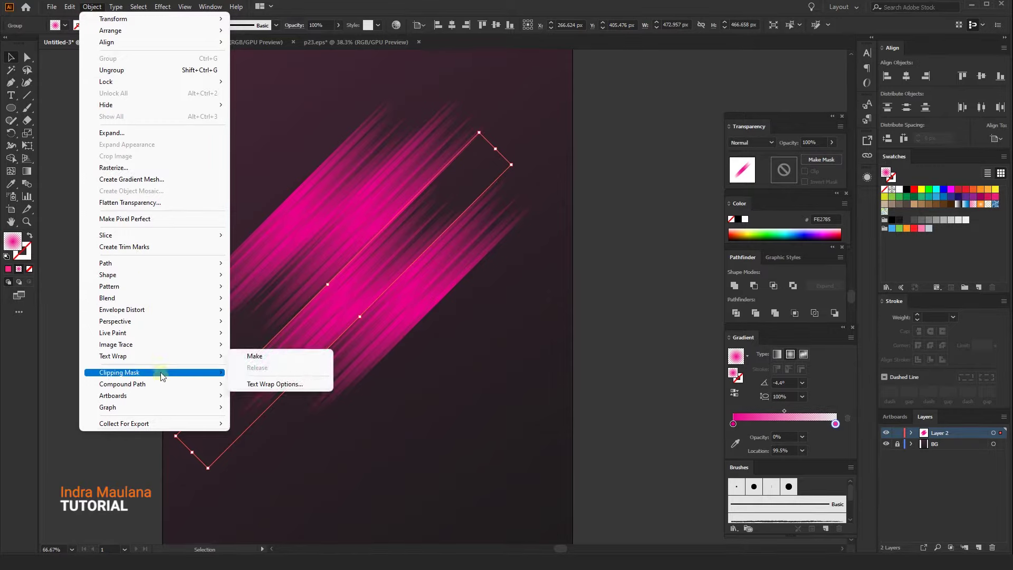
mouse_move(123, 384)
left_click(307, 385)
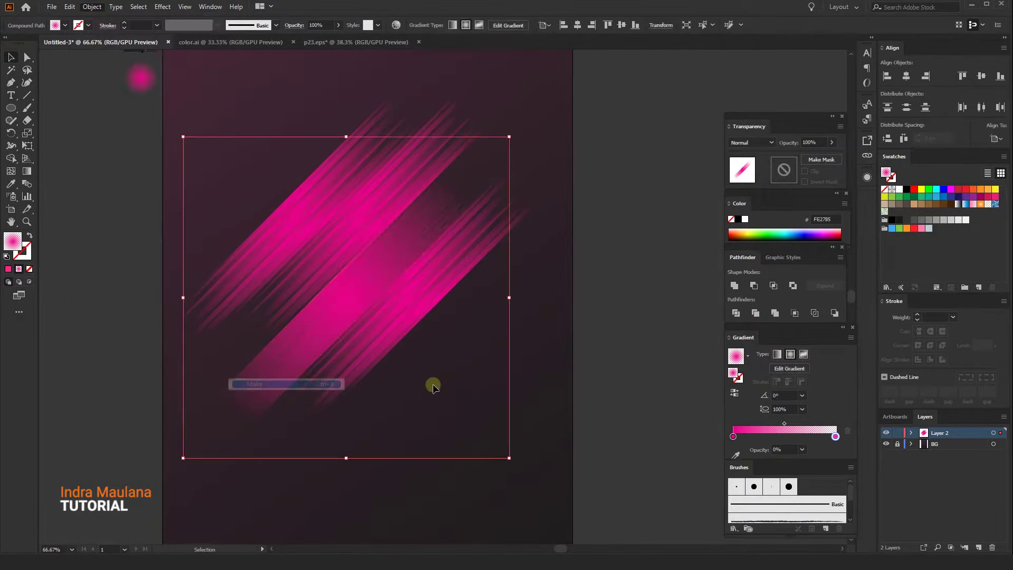
left_click(429, 385)
left_click(311, 344)
left_click(430, 387)
Step: Rotate the line group slightly, make it a compound path, then shrink and reposition it
left_click(298, 224)
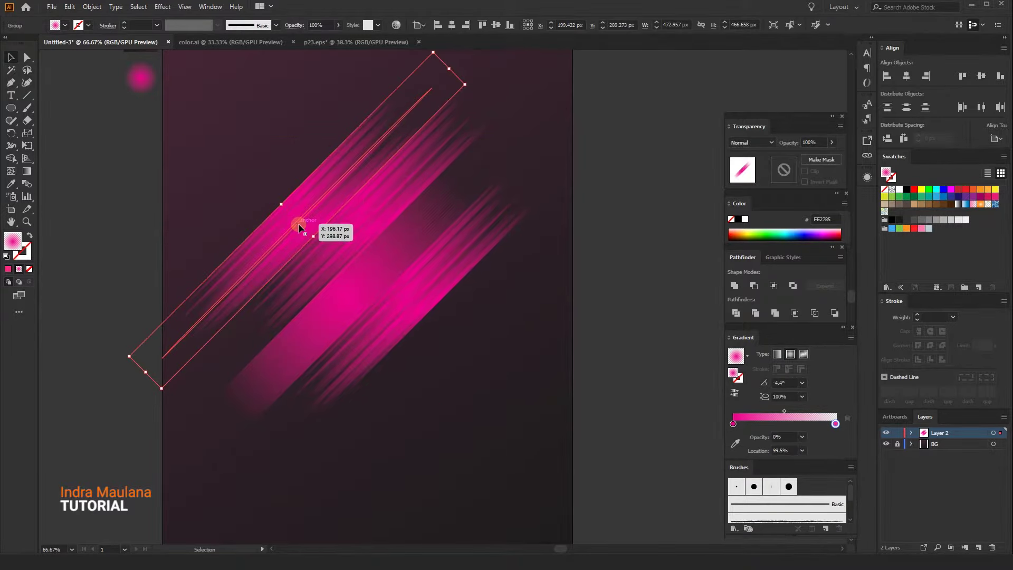
left_click_drag(449, 67, 443, 74)
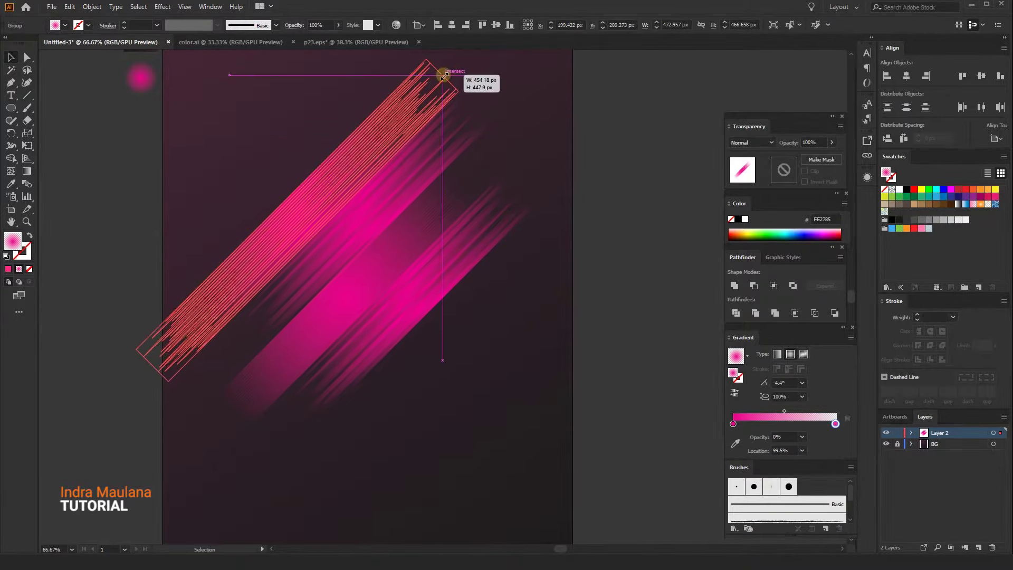
left_click(92, 6)
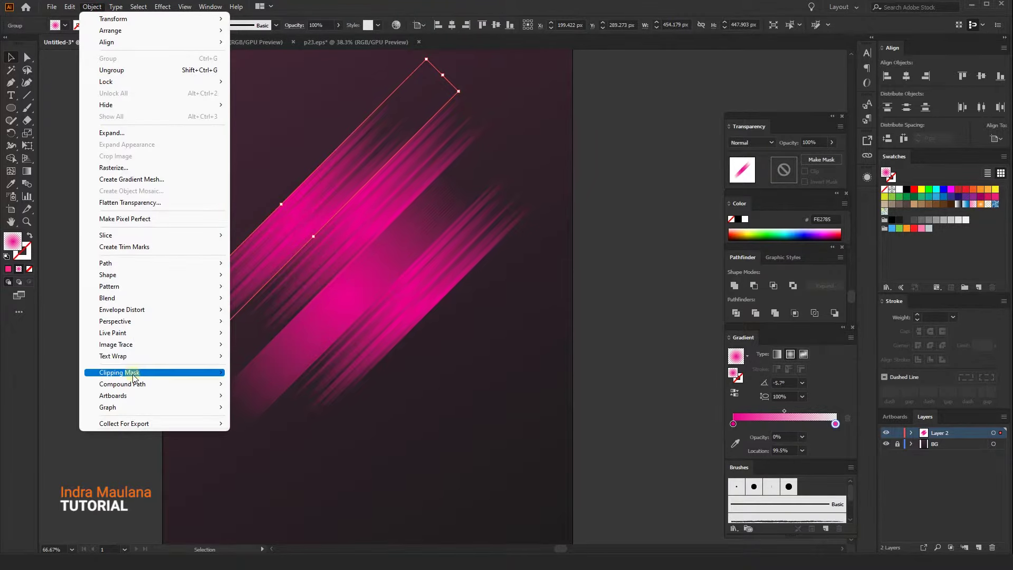
mouse_move(122, 384)
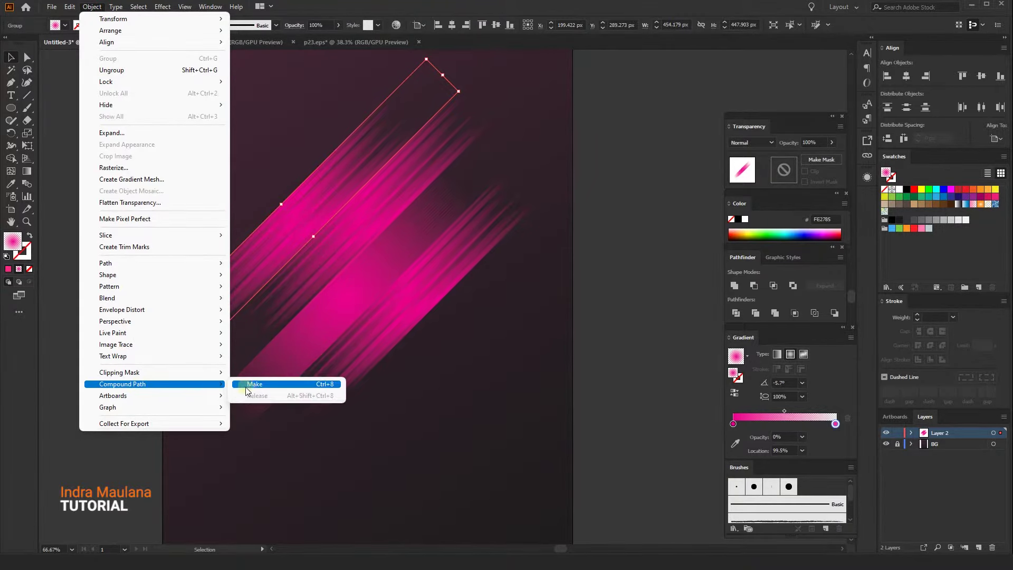
left_click(255, 372)
left_click(401, 432)
left_click(282, 252)
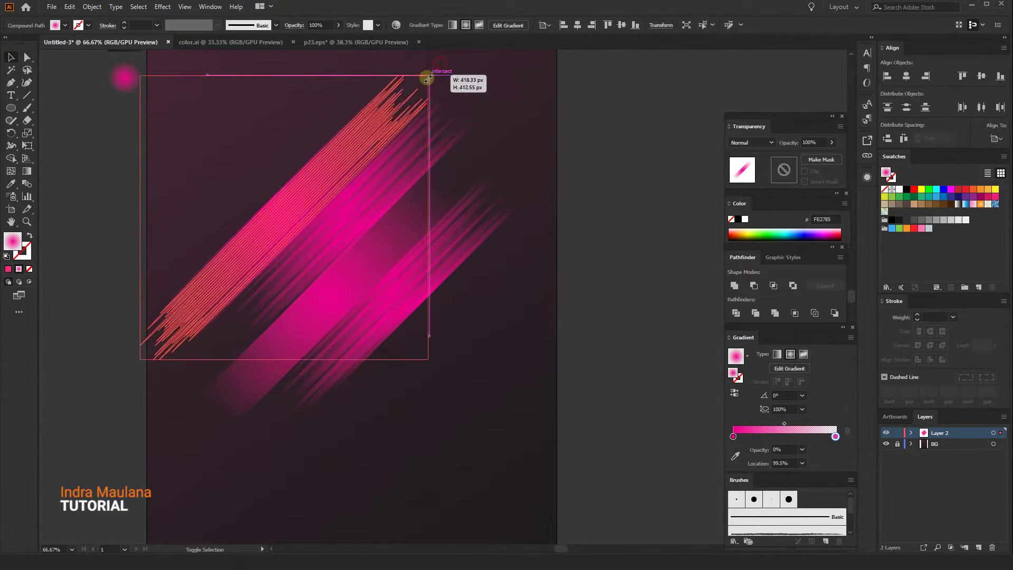
left_click_drag(440, 64, 419, 85)
left_click_drag(319, 182, 313, 190)
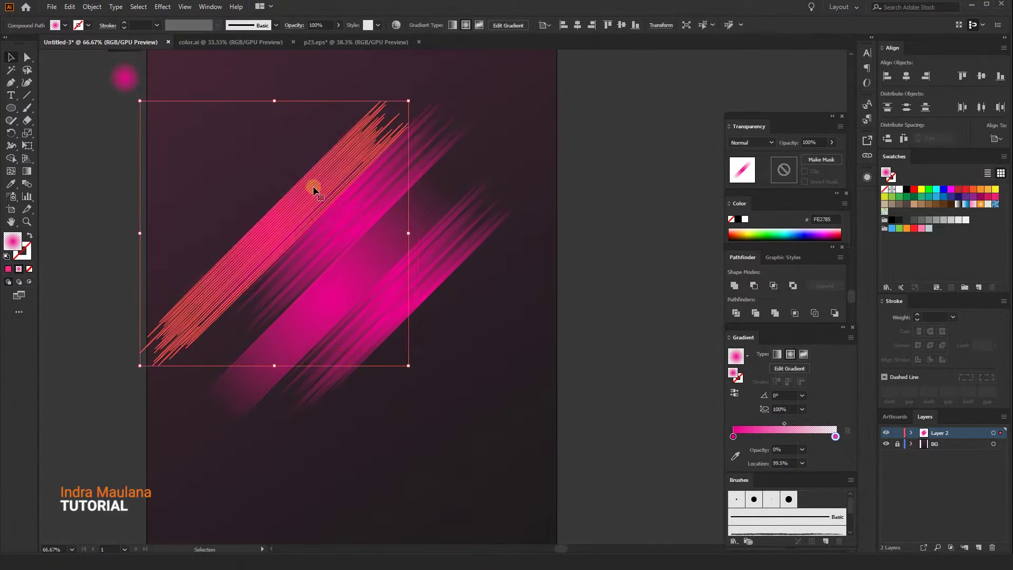
left_click(450, 414)
Step: Duplicate the streak compound path up-right beside the artboard and rescale it
left_click(303, 377)
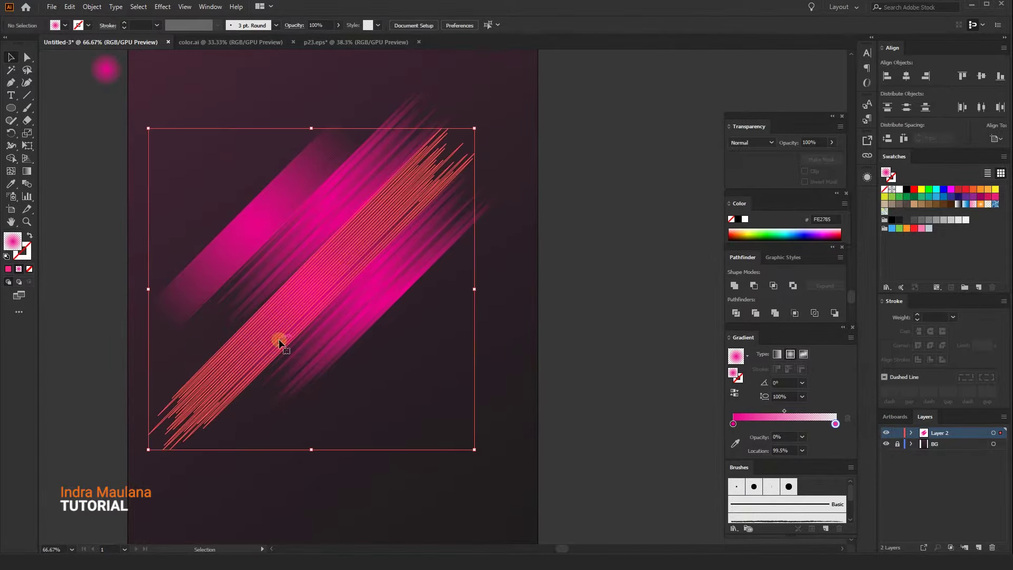
mouse_move(280, 341)
left_mouse_down()
mouse_move(255, 323)
mouse_move(211, 360)
mouse_move(396, 165)
left_mouse_up()
left_click(408, 392)
left_click_drag(503, 96, 373, 260)
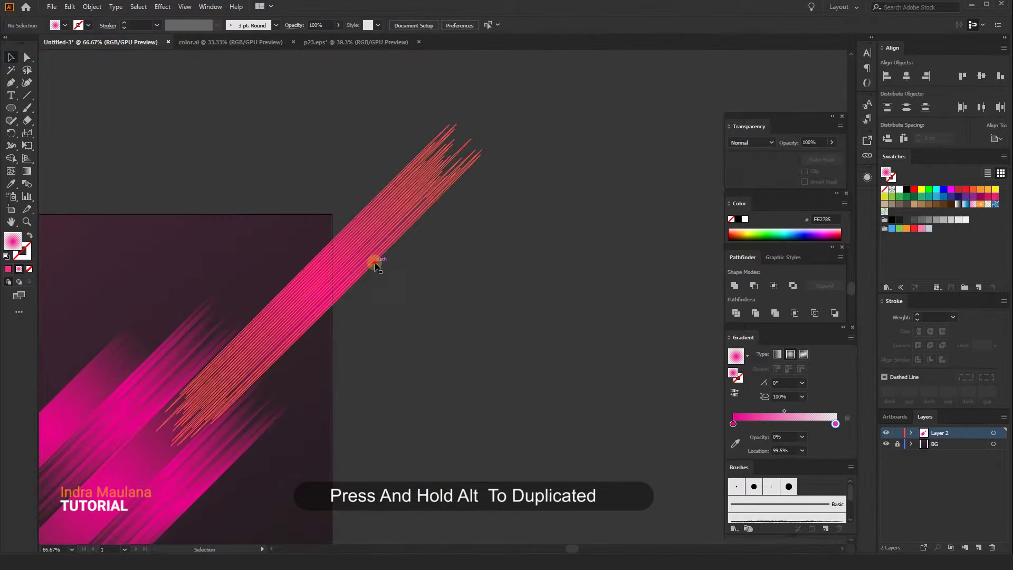
left_click(376, 263)
left_click_drag(383, 218, 385, 228)
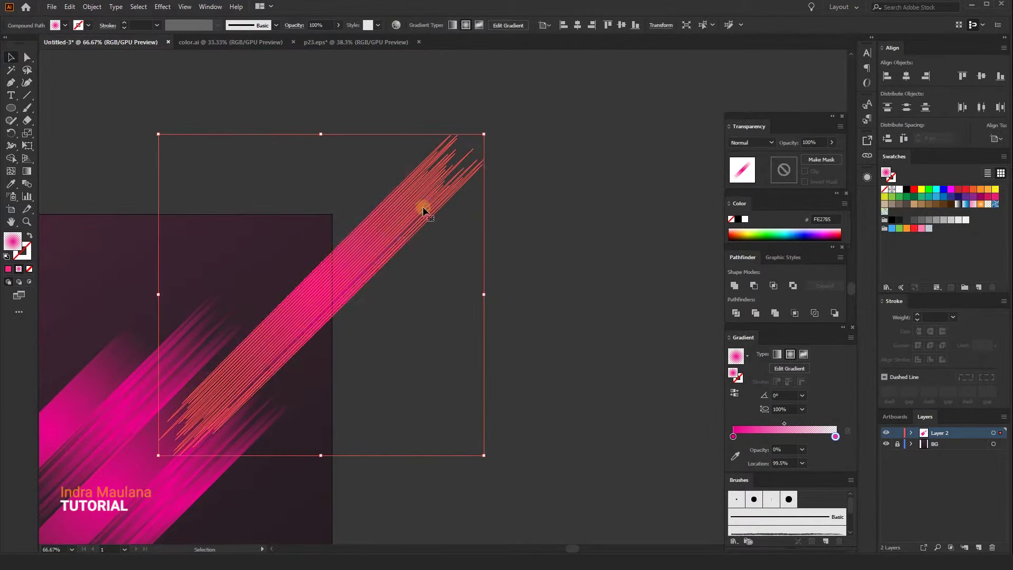
left_click_drag(484, 134, 425, 289)
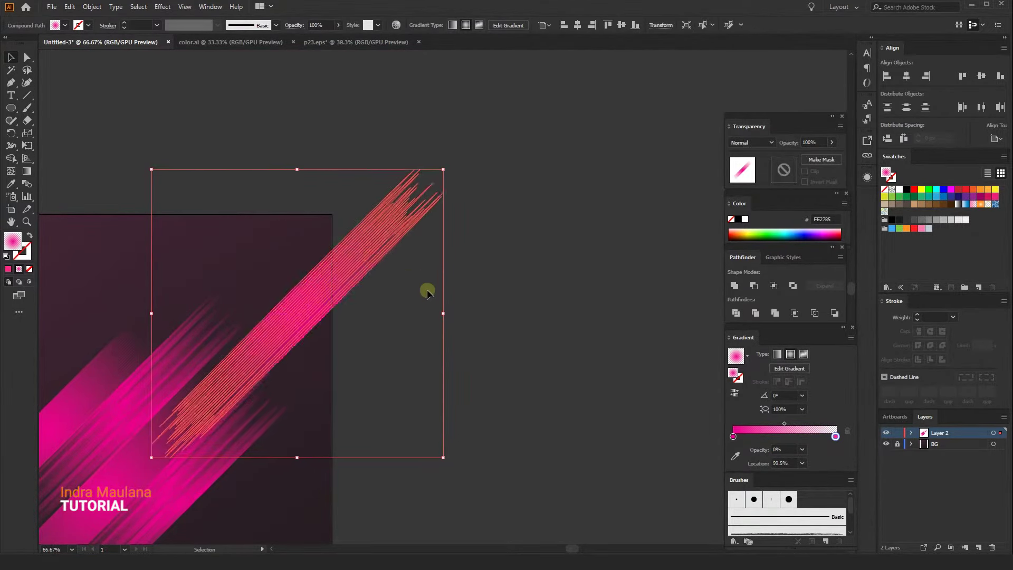
Step: Place another copy of the streak lower-right, enlarging it then scaling it back down
key("ctrl+shift+a")
key("ctrl+minus")
key("ctrl+minus")
key("ctrl+plus")
key("ctrl+plus")
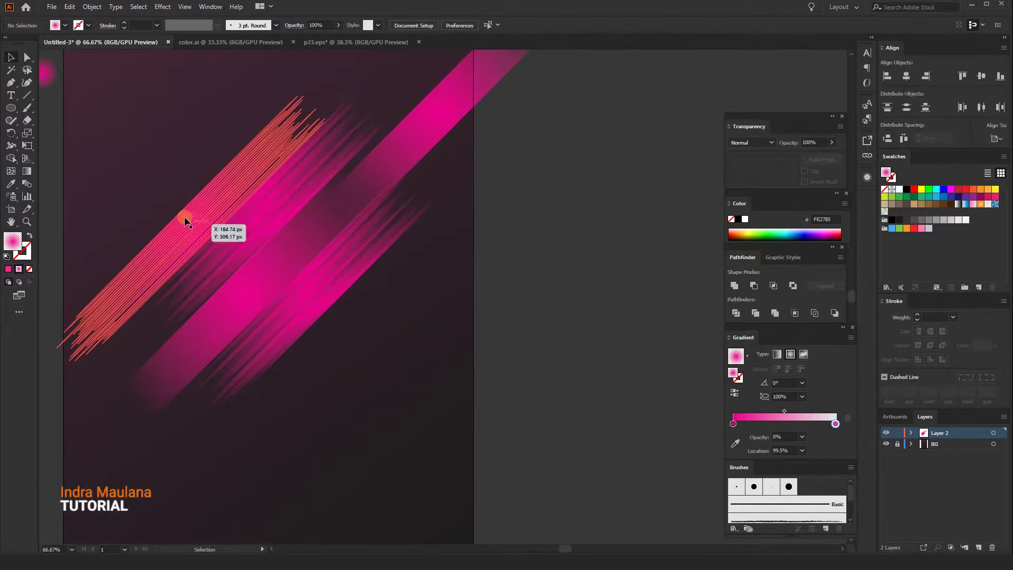
left_click(178, 232)
left_click_drag(209, 248, 388, 389)
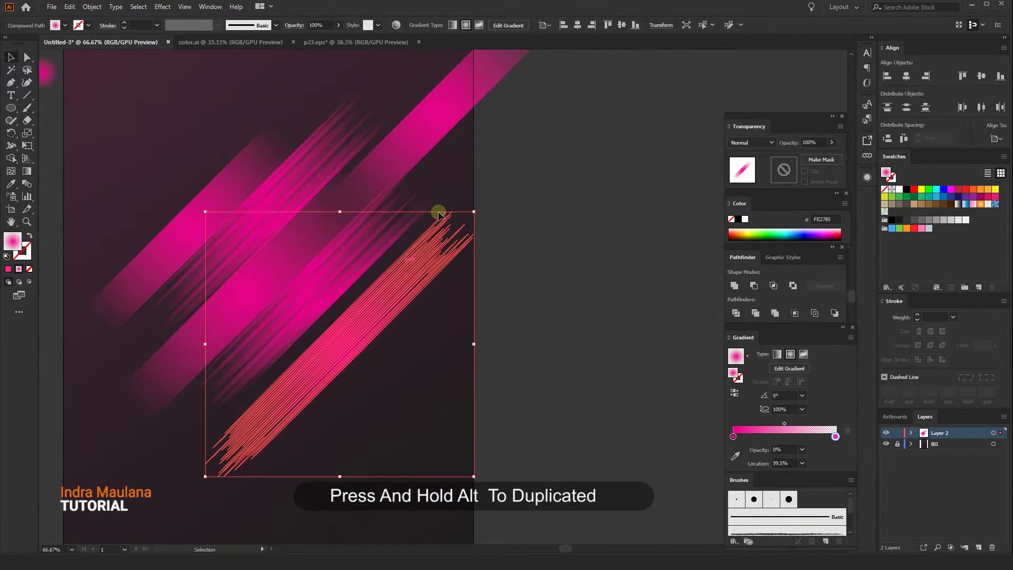
mouse_move(474, 213)
left_mouse_down()
mouse_move(551, 157)
mouse_move(554, 126)
mouse_move(519, 160)
left_mouse_up()
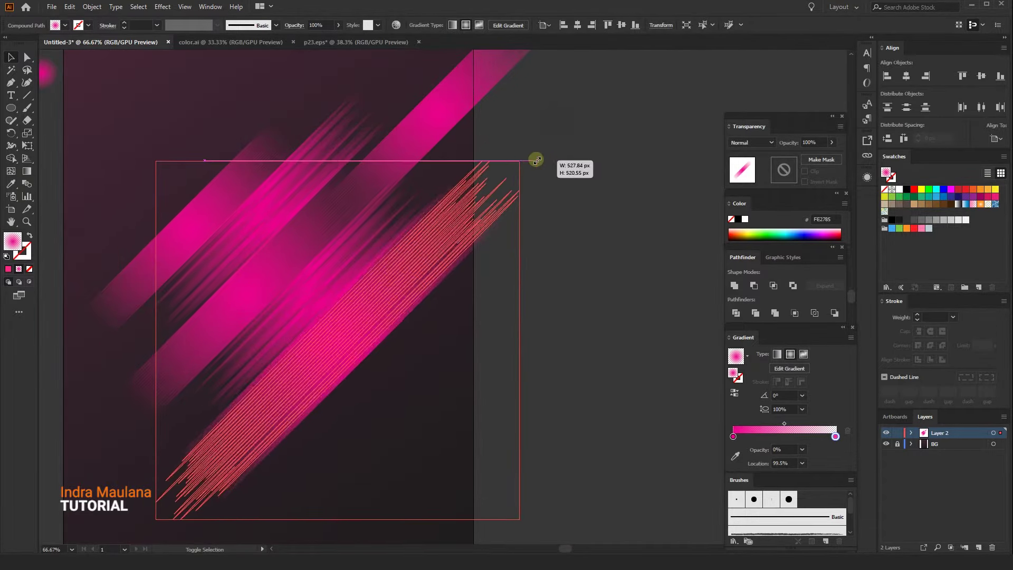
left_click_drag(417, 281, 416, 280)
left_click(566, 422)
Step: Shift the lower streak slightly down-right and copy it off the artboard to the right
scroll(566, 422, "down", 1)
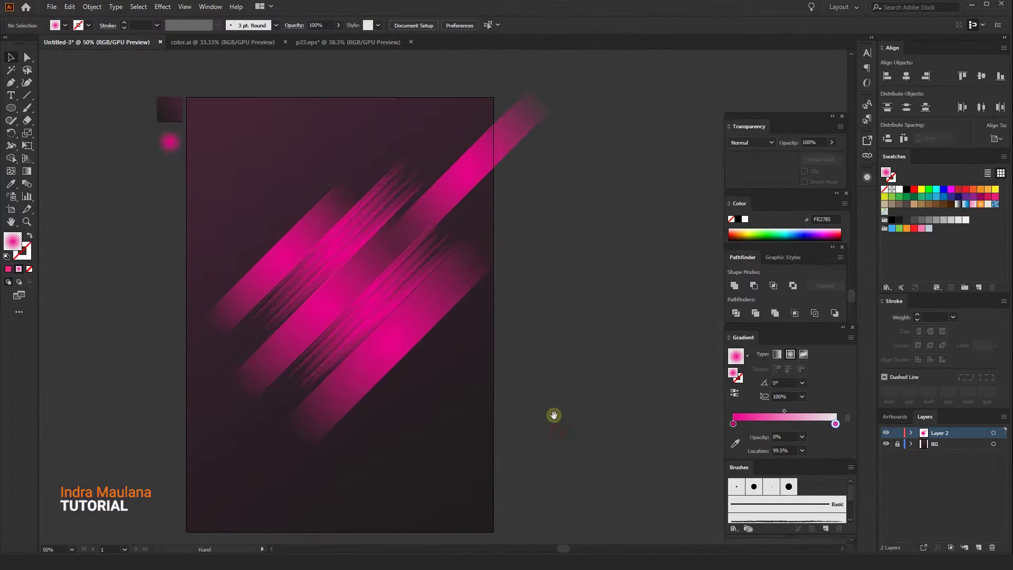
left_click_drag(426, 354, 429, 355)
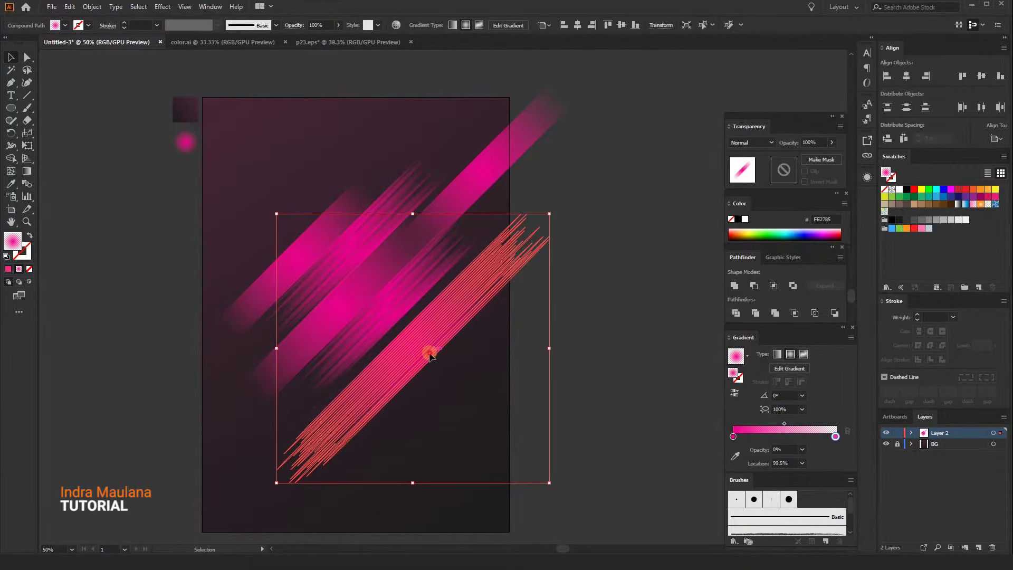
left_click(492, 388)
left_click(433, 333)
left_click_drag(594, 323, 579, 310)
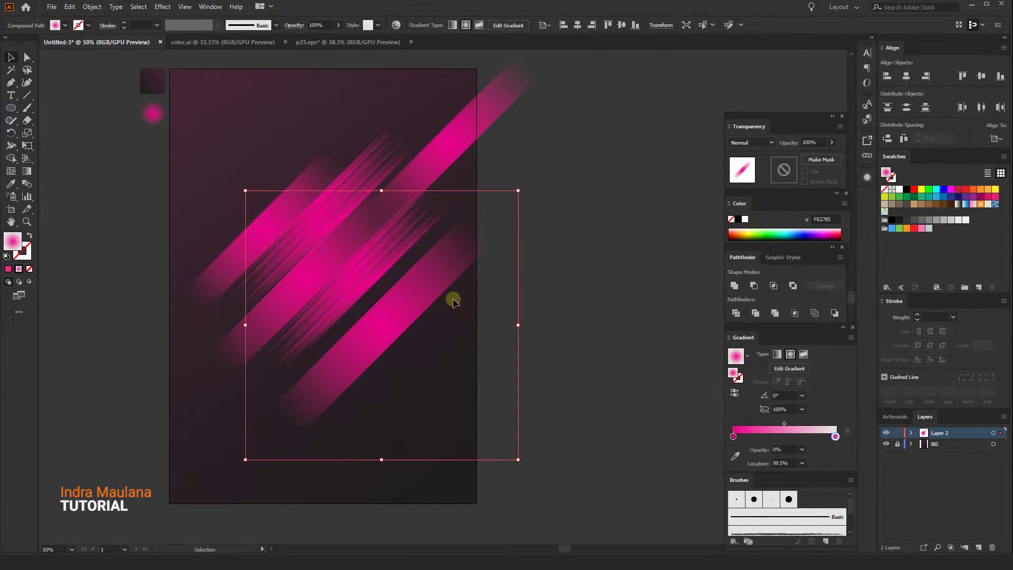
mouse_move(284, 340)
left_mouse_down()
mouse_move(571, 239)
mouse_move(267, 313)
left_mouse_up()
Step: Flatten the copy into a thin band, rotate it to 45° and lay it across the big streaks
mouse_move(403, 173)
left_mouse_down()
mouse_move(461, 244)
mouse_move(441, 262)
left_mouse_up()
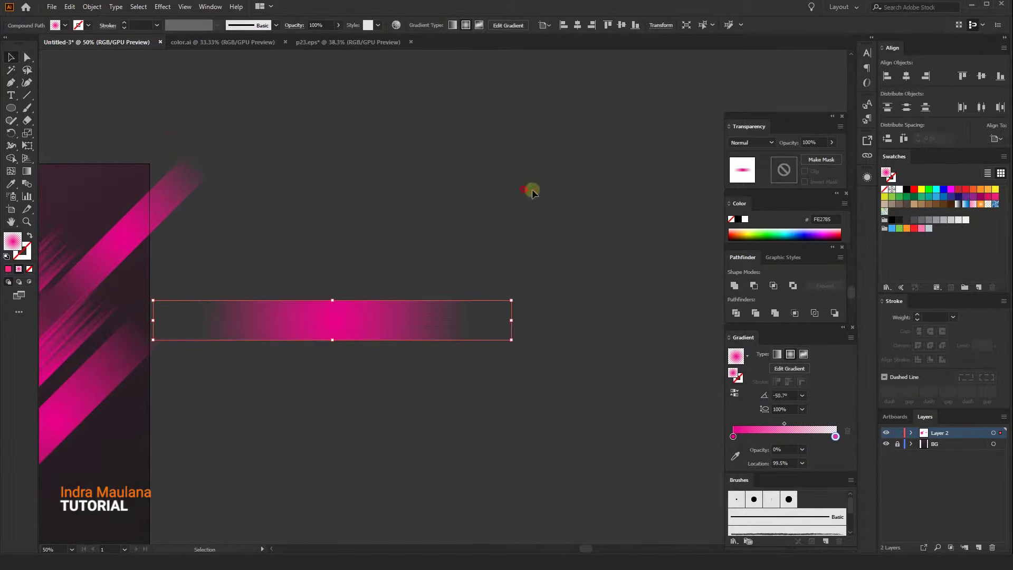
left_click_drag(353, 299, 355, 318)
left_click_drag(537, 315, 513, 218)
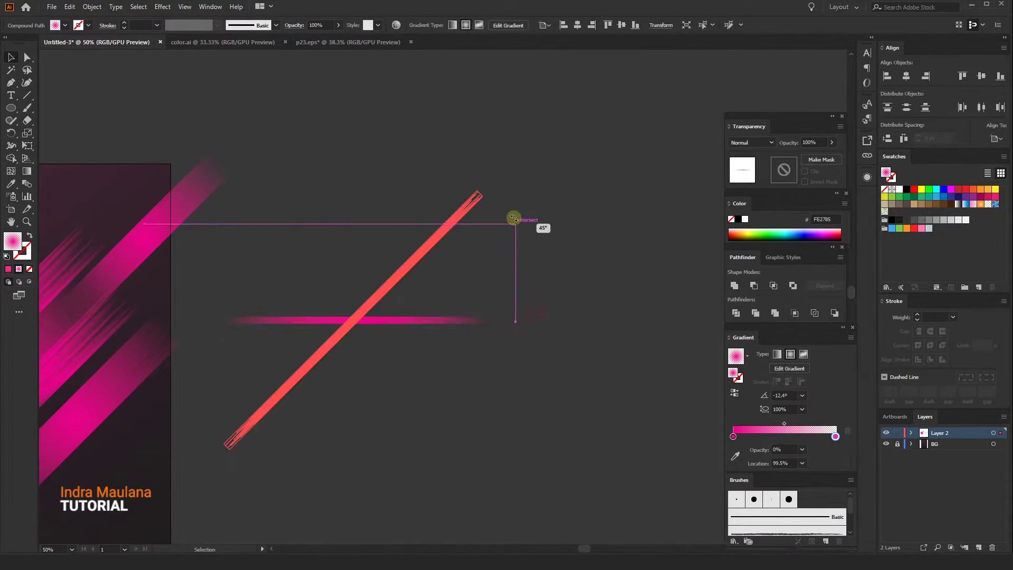
left_click(606, 327)
scroll(633, 317, "left", 5)
mouse_move(638, 301)
left_mouse_down()
mouse_move(275, 407)
mouse_move(346, 383)
left_mouse_up()
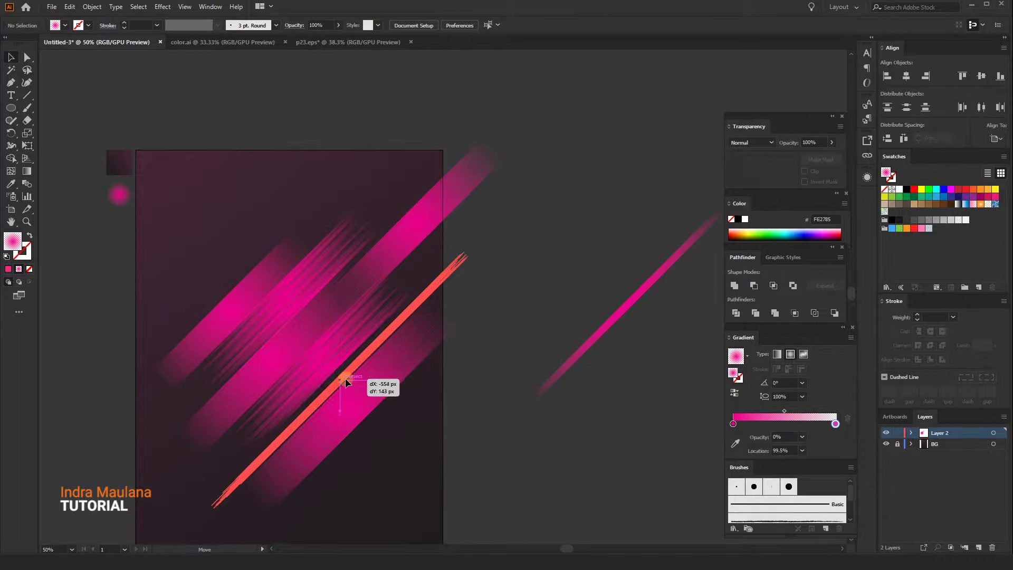
left_click_drag(346, 383, 334, 380)
Step: Move the thin streak's gradient midpoint to about 30%, fine-tune its position and copy it up-right
left_click_drag(519, 312, 535, 327)
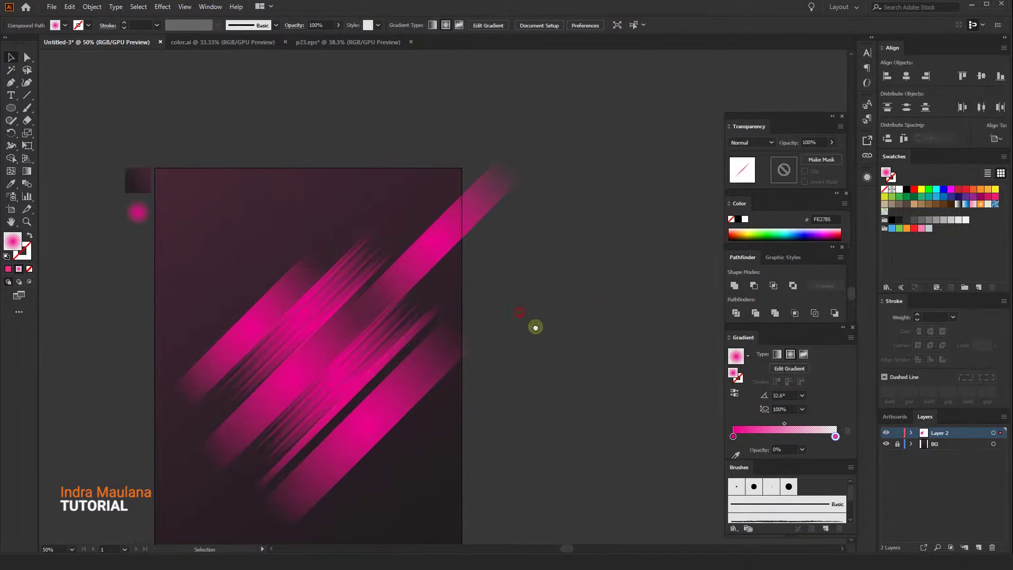
scroll(375, 354, "up", 1)
left_click_drag(371, 367, 385, 364)
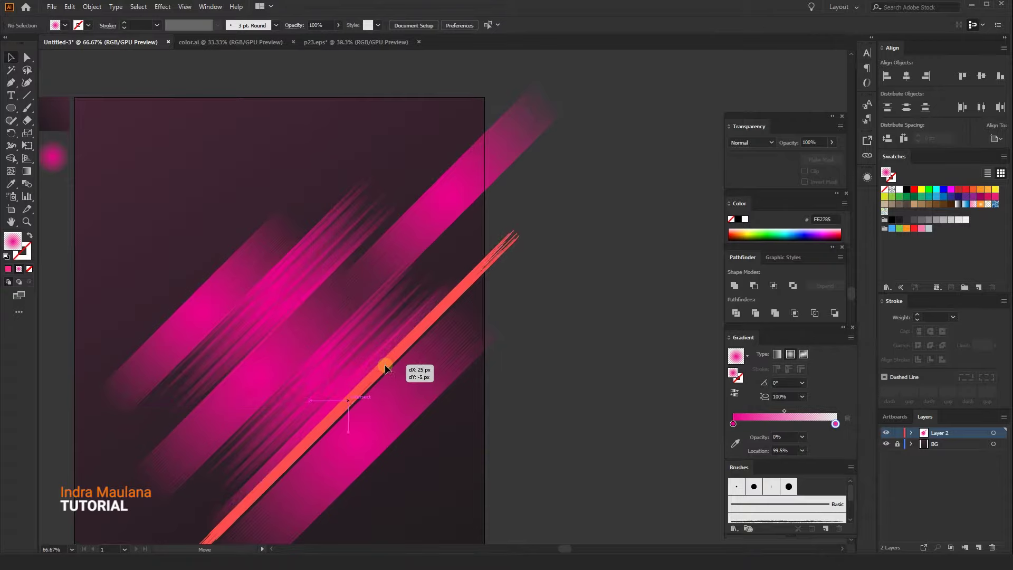
left_click(785, 421)
left_click_drag(784, 422, 763, 422)
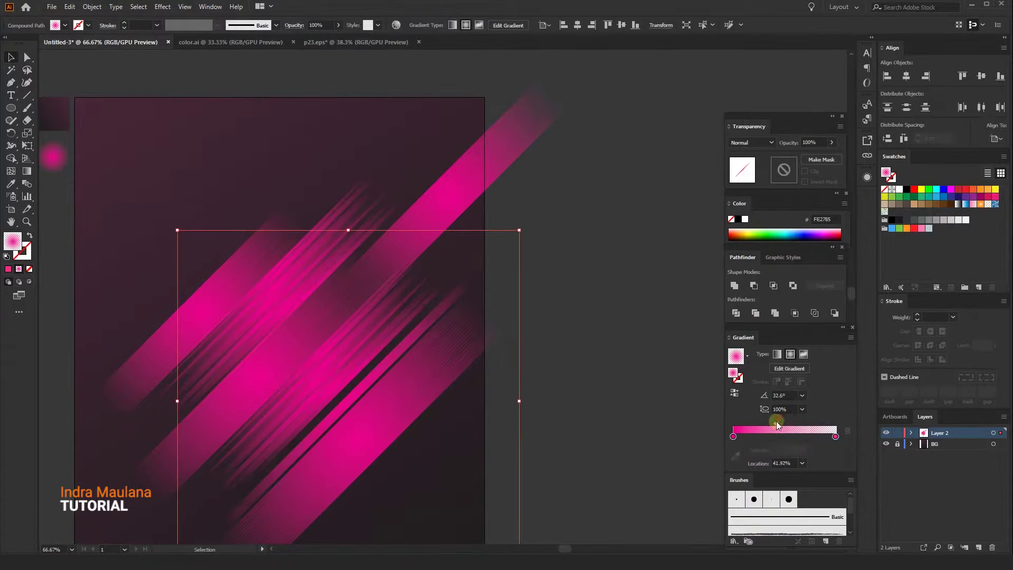
left_click(606, 316)
left_click_drag(395, 355, 393, 356)
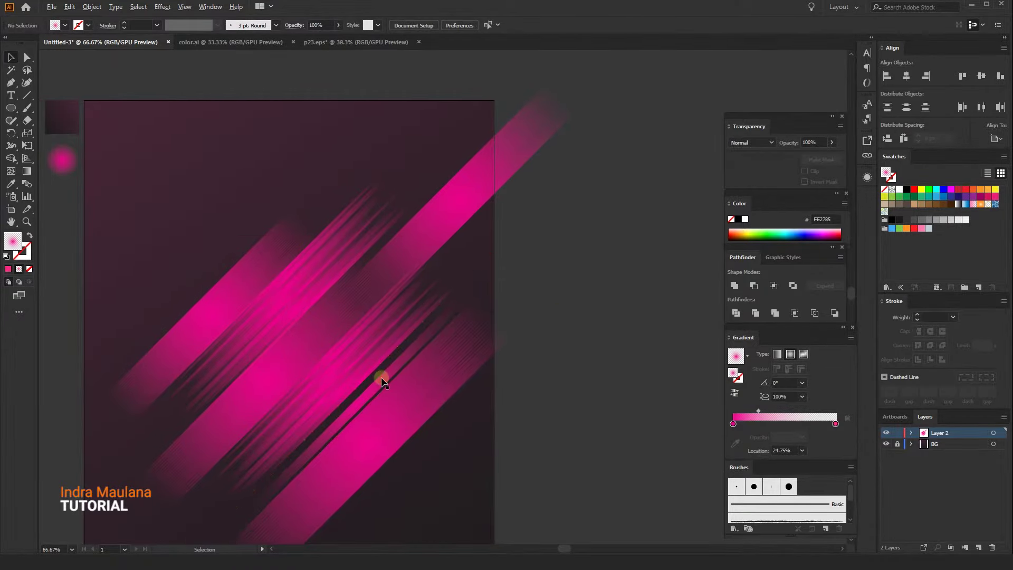
mouse_move(383, 380)
left_mouse_down()
mouse_move(460, 227)
mouse_move(436, 252)
left_mouse_up()
left_click_drag(588, 283, 602, 264)
Step: Delete the unwanted orange upper streak
left_click(601, 262)
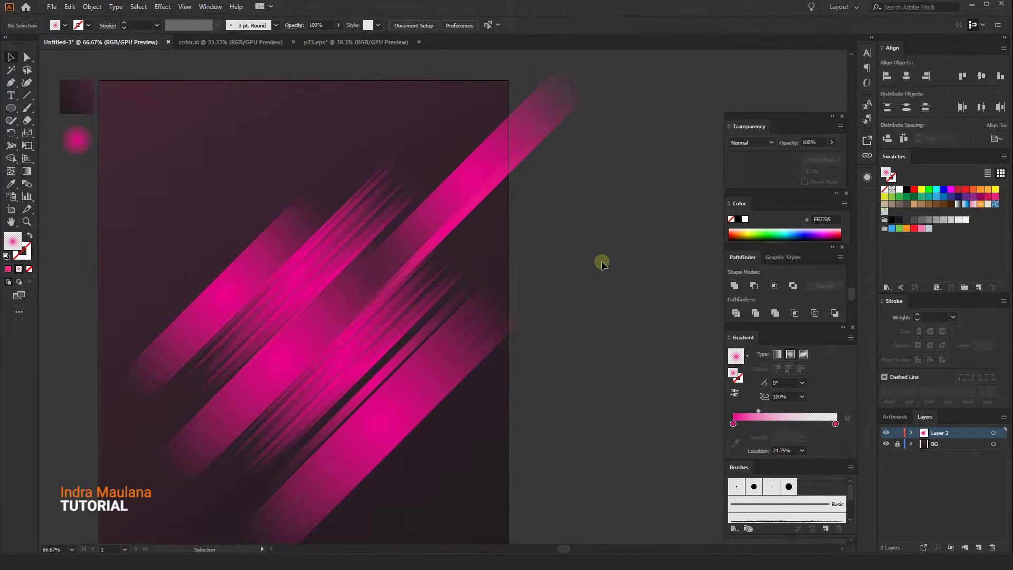
left_click_drag(429, 249, 431, 252)
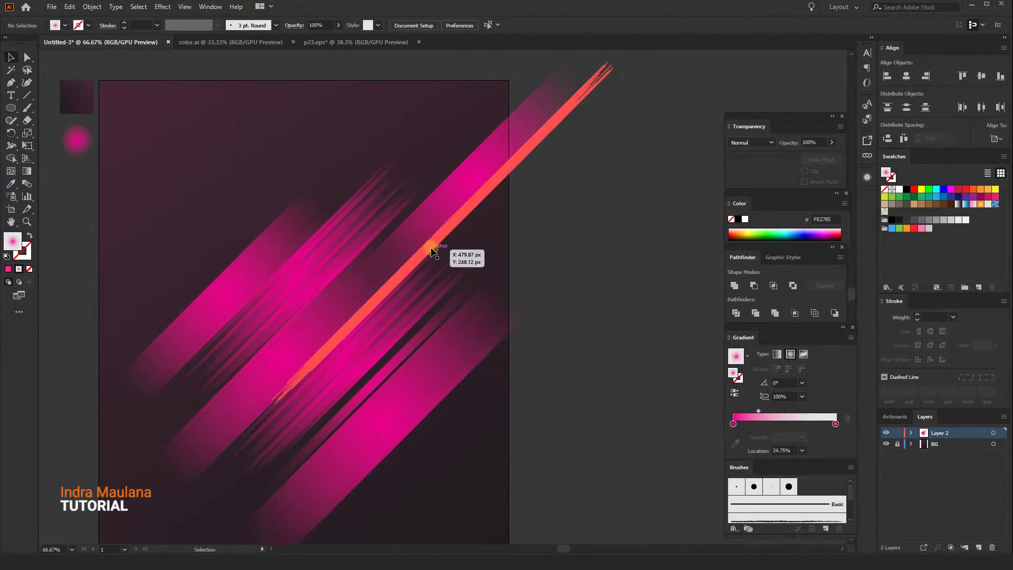
key("Delete")
scroll(478, 215, "down", 1)
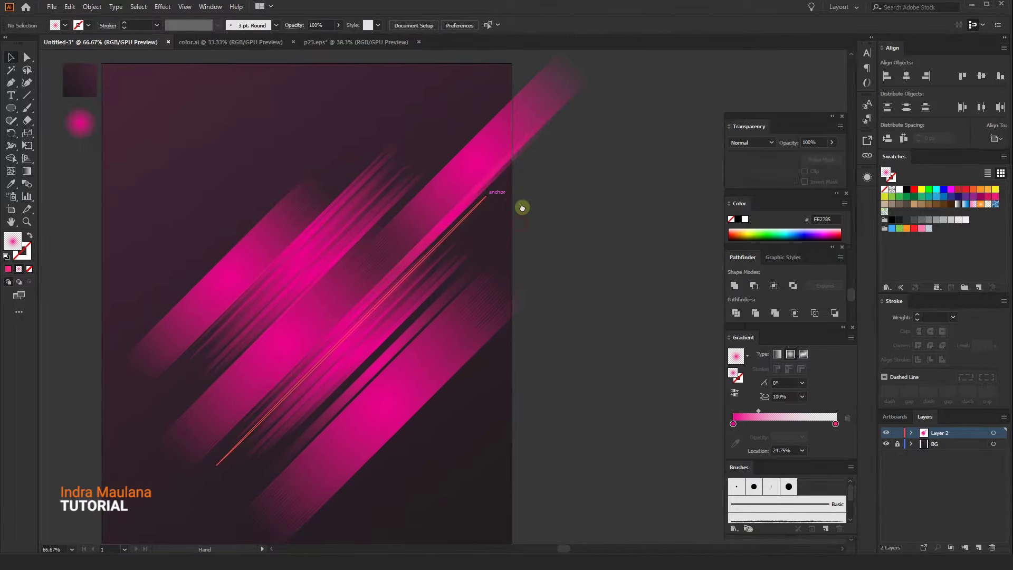
Step: Duplicate the upper streak beside the artboard, rotate it horizontal, stretch it, and rotate it back diagonal
left_click_drag(470, 199, 276, 258)
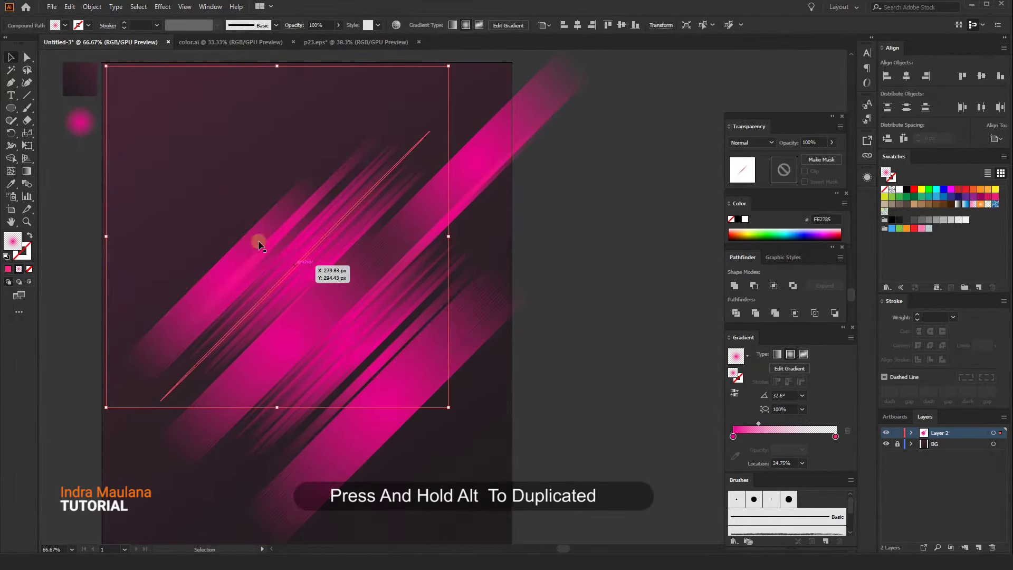
left_click_drag(277, 258, 313, 300)
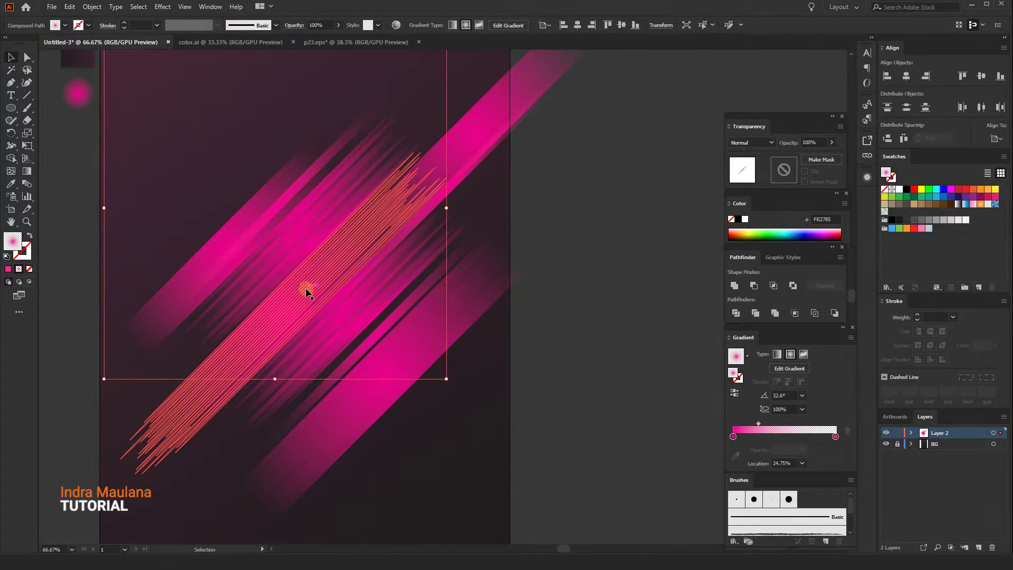
left_click_drag(306, 289, 295, 218)
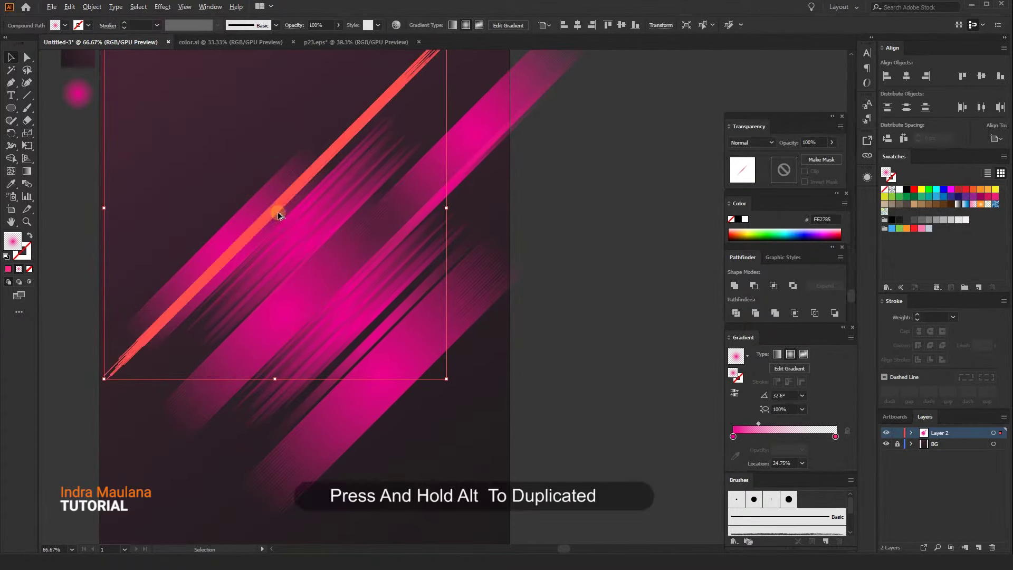
left_click_drag(456, 280, 584, 296)
scroll(571, 158, "right", 5)
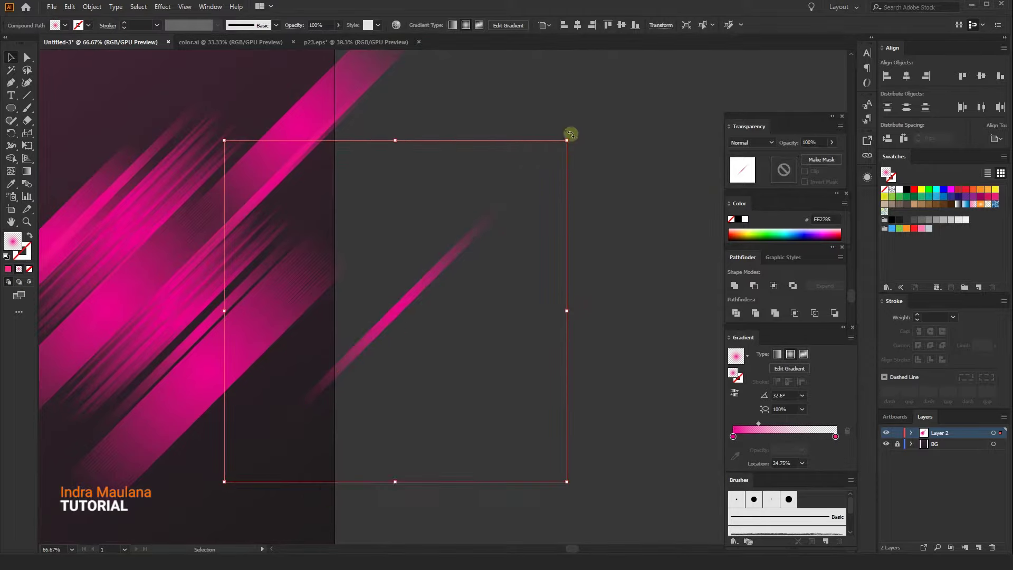
left_click_drag(570, 131, 634, 294)
mouse_move(395, 311)
left_mouse_down()
mouse_move(392, 290)
mouse_move(395, 300)
left_mouse_up()
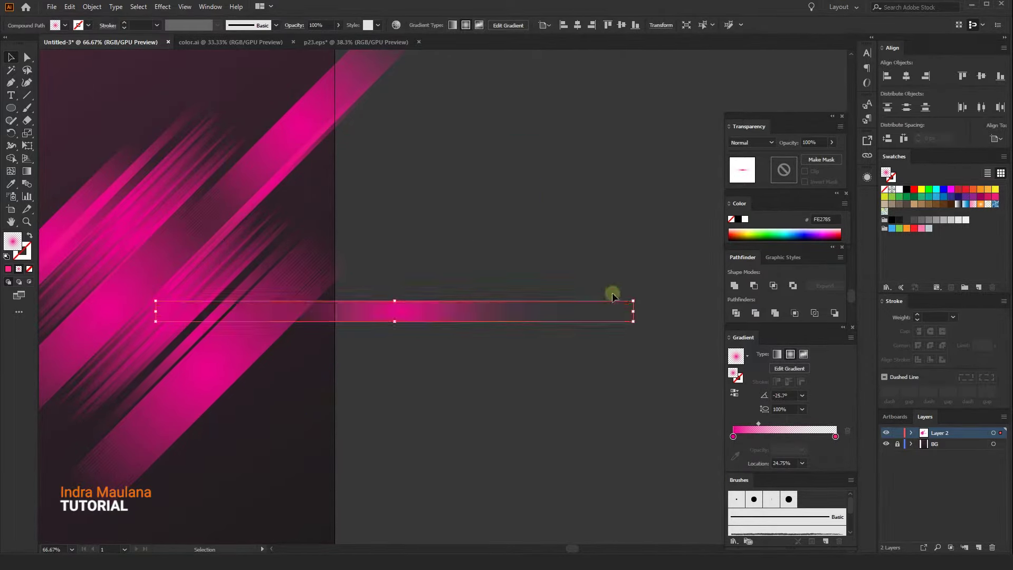
left_click_drag(639, 299, 570, 323)
left_click(441, 299)
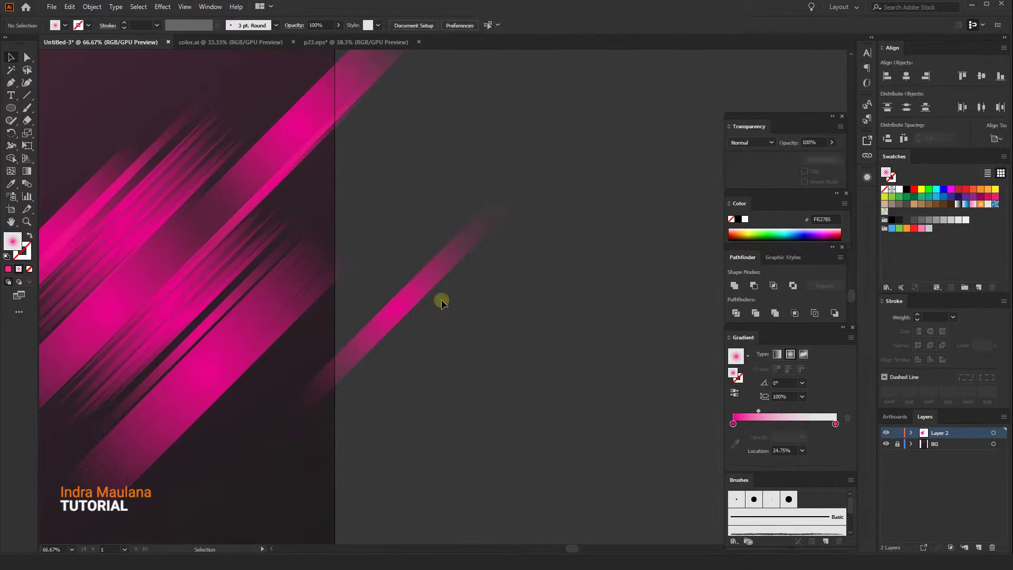
left_click_drag(451, 355, 501, 350)
Step: Move the new streak toward the artboard and drag its radial glow centre down-left onto the lower streak
mouse_move(468, 266)
left_mouse_down()
mouse_move(447, 266)
mouse_move(446, 209)
left_mouse_up()
left_click(527, 289)
left_click_drag(527, 289, 483, 282)
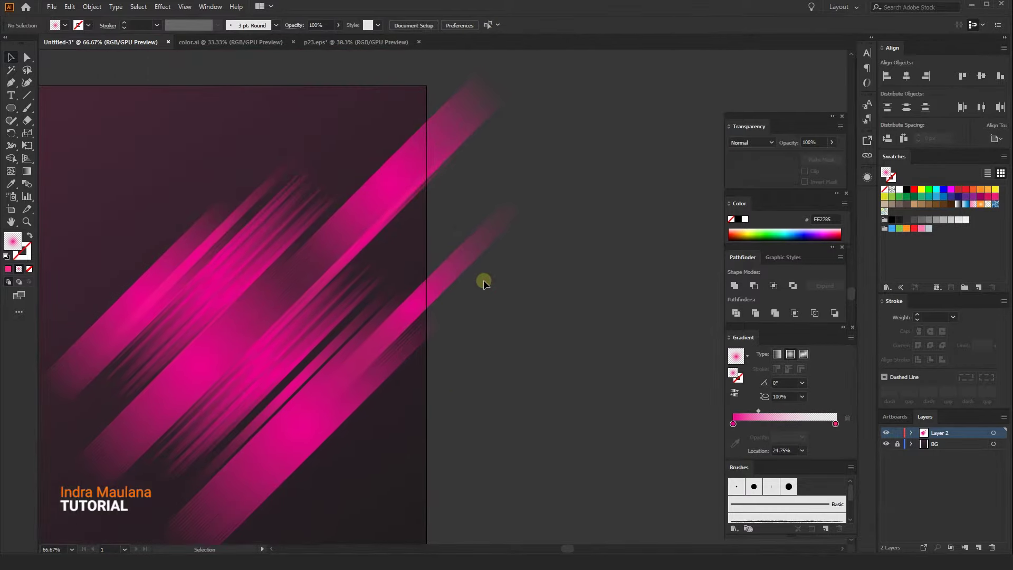
left_click_drag(490, 347, 491, 311)
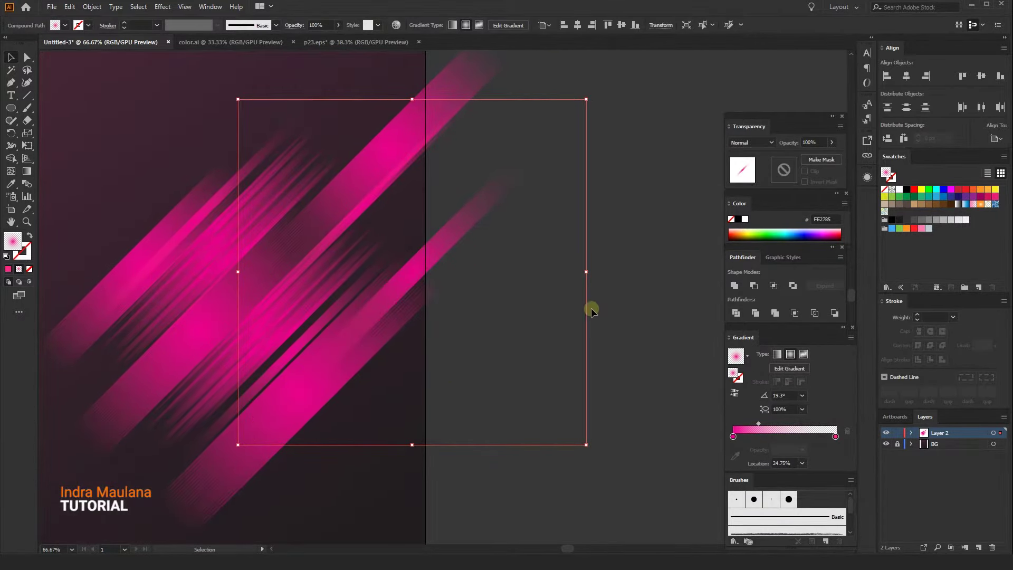
left_click(26, 171)
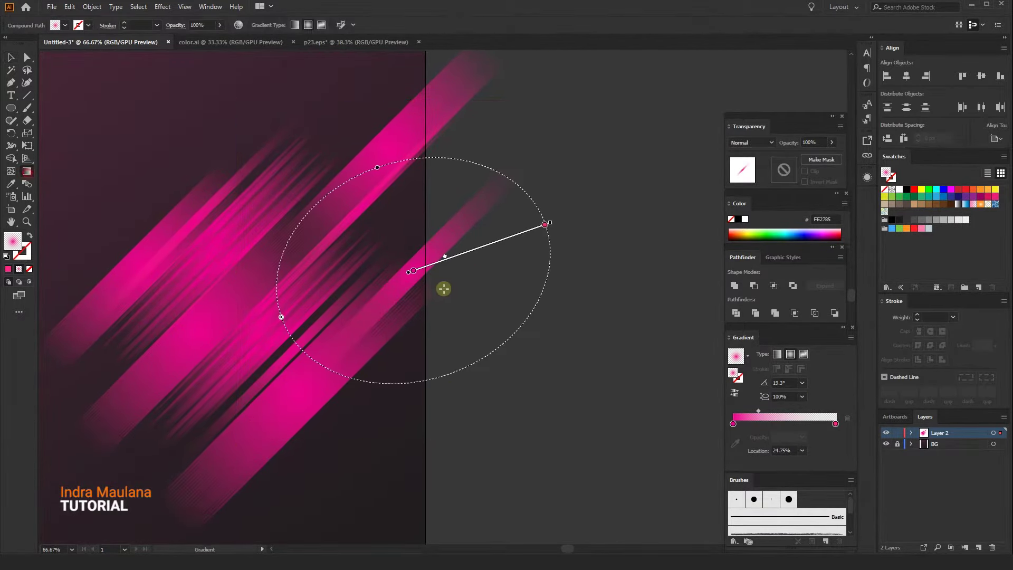
mouse_move(444, 261)
left_mouse_down()
mouse_move(350, 321)
mouse_move(357, 329)
left_mouse_up()
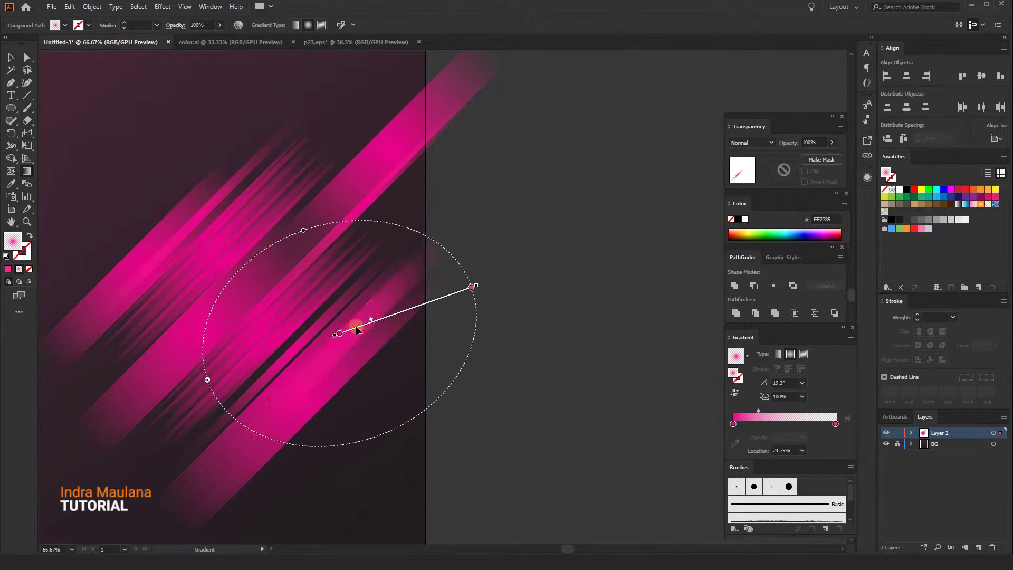
left_click(11, 50)
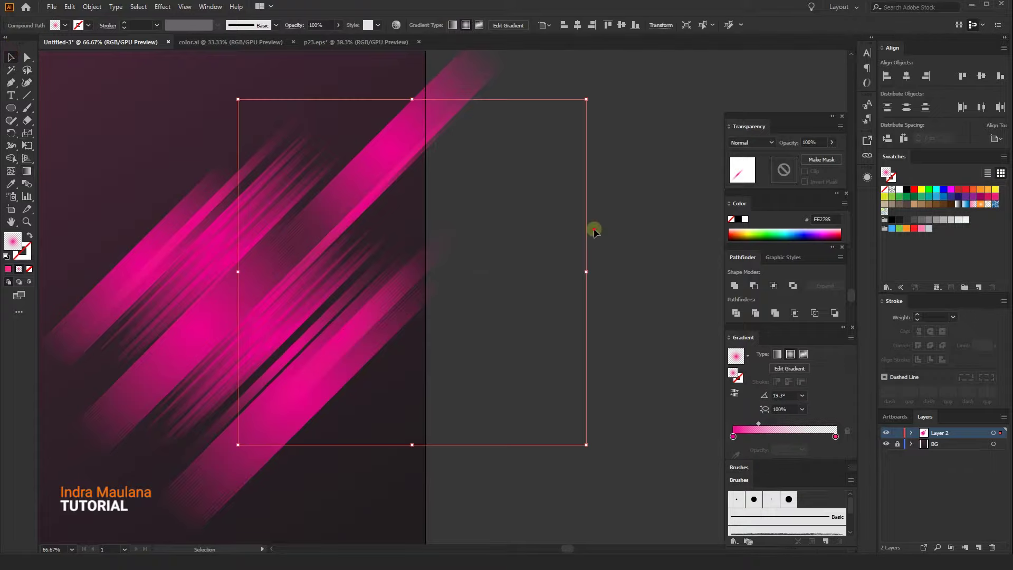
left_click(593, 228)
Step: Copy the long streak group, paste it in front and enlarge it across the artboard
left_click_drag(559, 302, 567, 291)
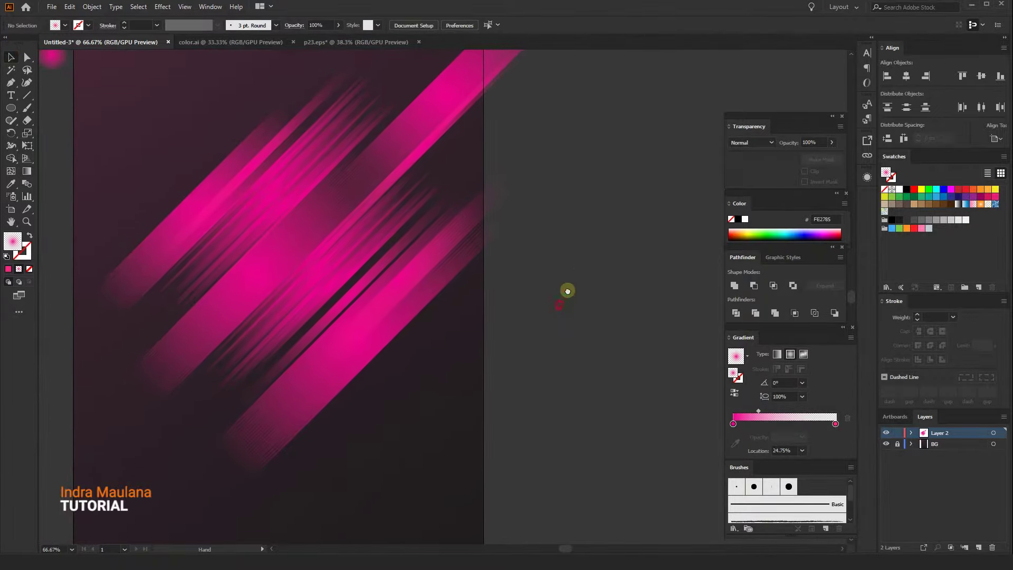
left_click_drag(432, 417, 450, 418)
left_click(352, 271)
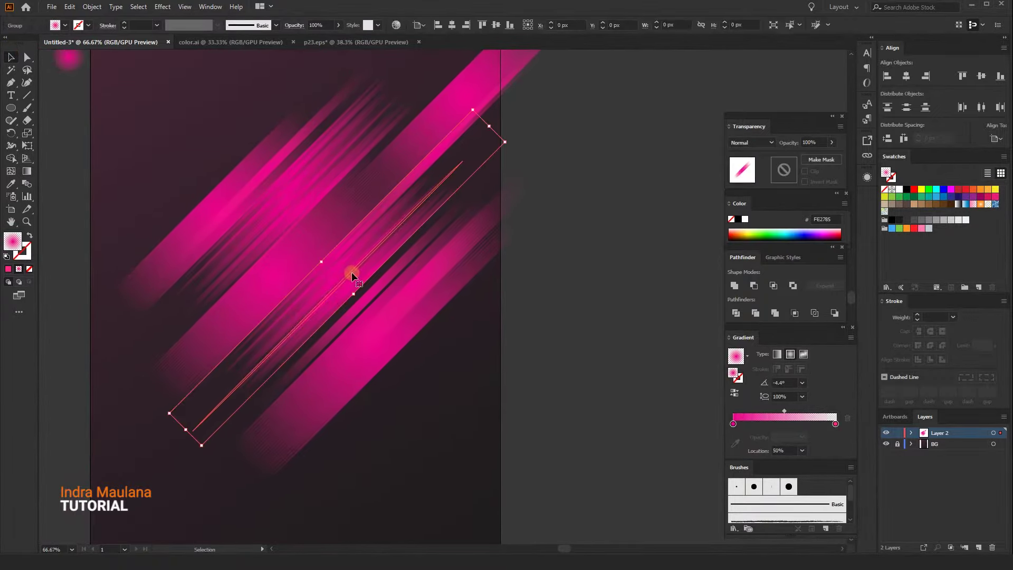
left_click(70, 6)
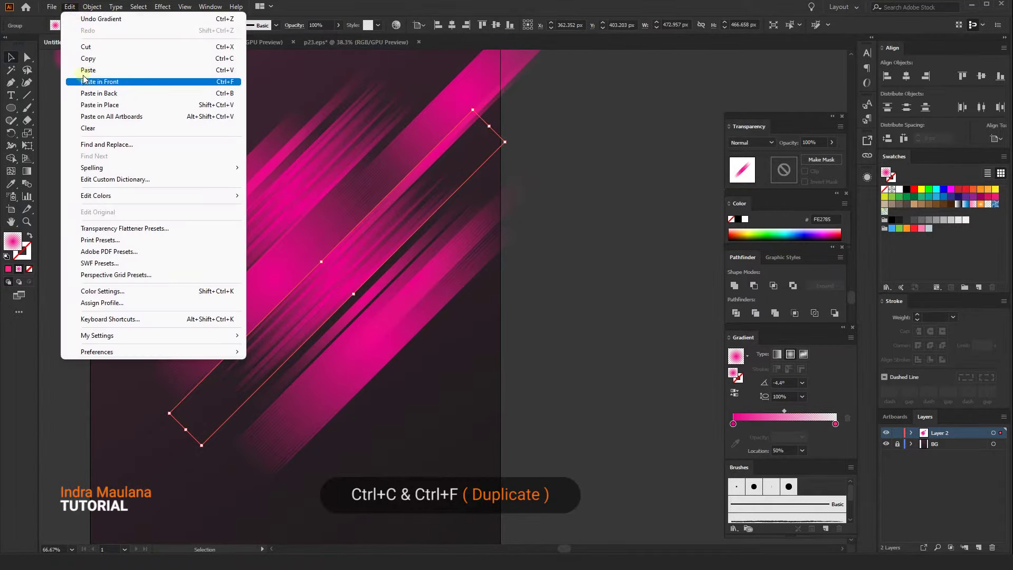
left_click(77, 60)
left_click(70, 6)
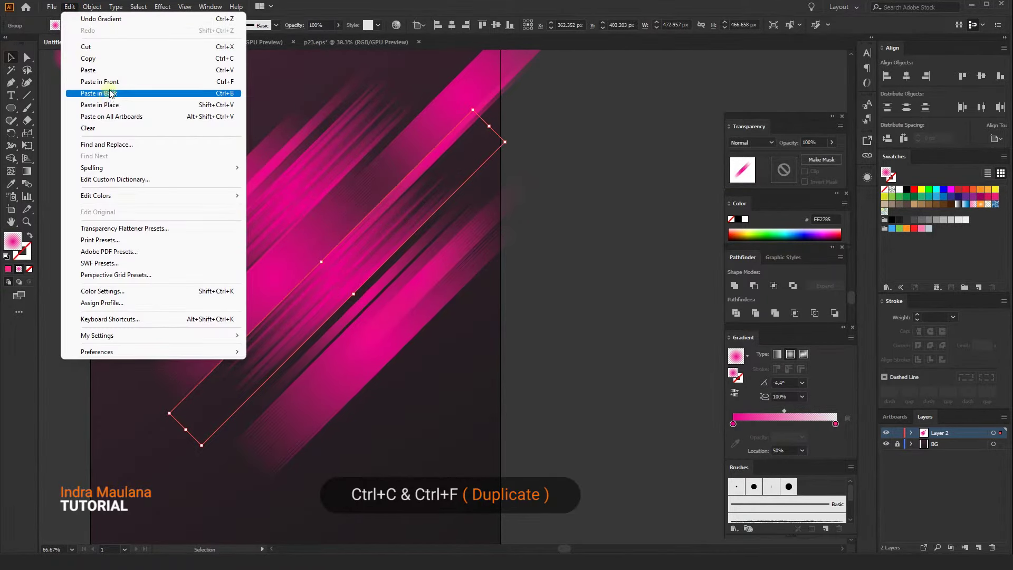
left_click(100, 82)
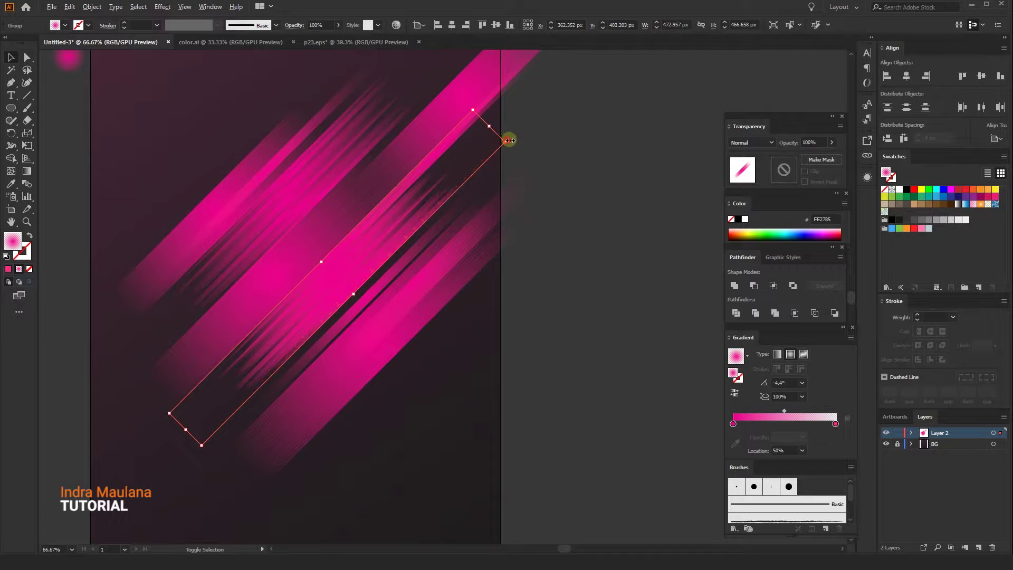
left_click_drag(508, 141, 541, 197)
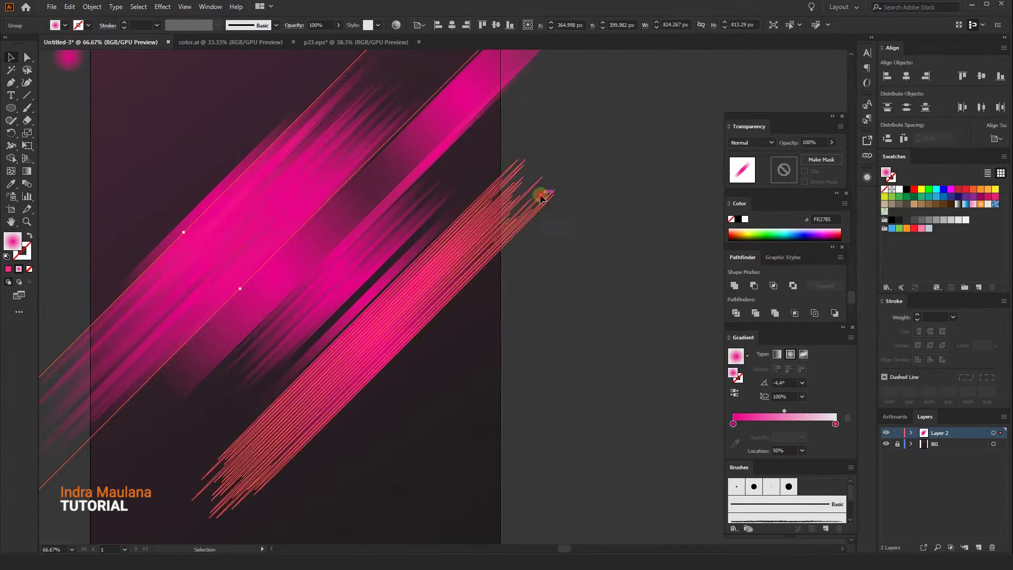
Step: Send the enlarged copy to the back, then shift it up-right and resize it on the artboard
key("ctrl+minus")
key("ctrl+minus")
left_click(255, 337)
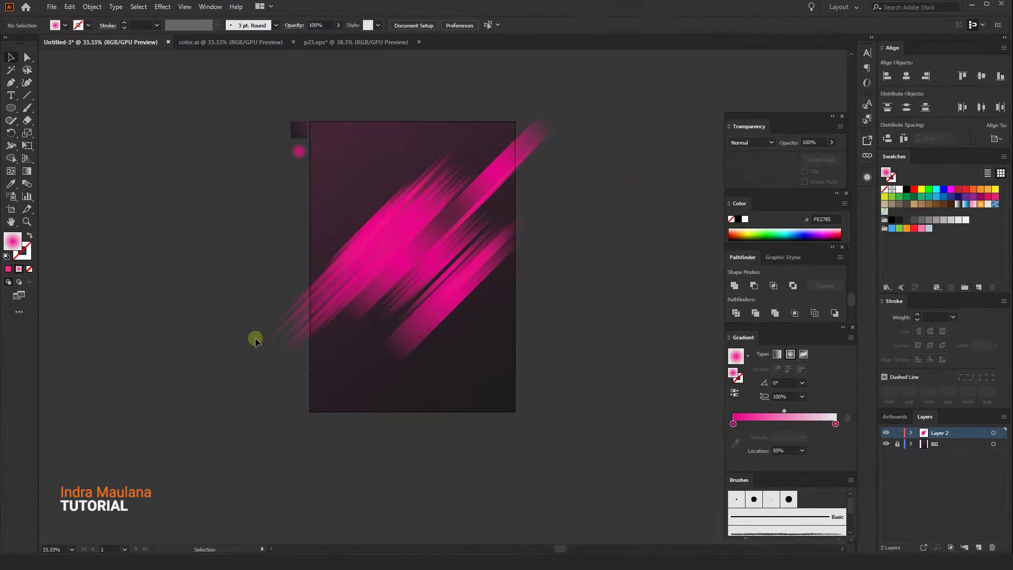
right_click(366, 278)
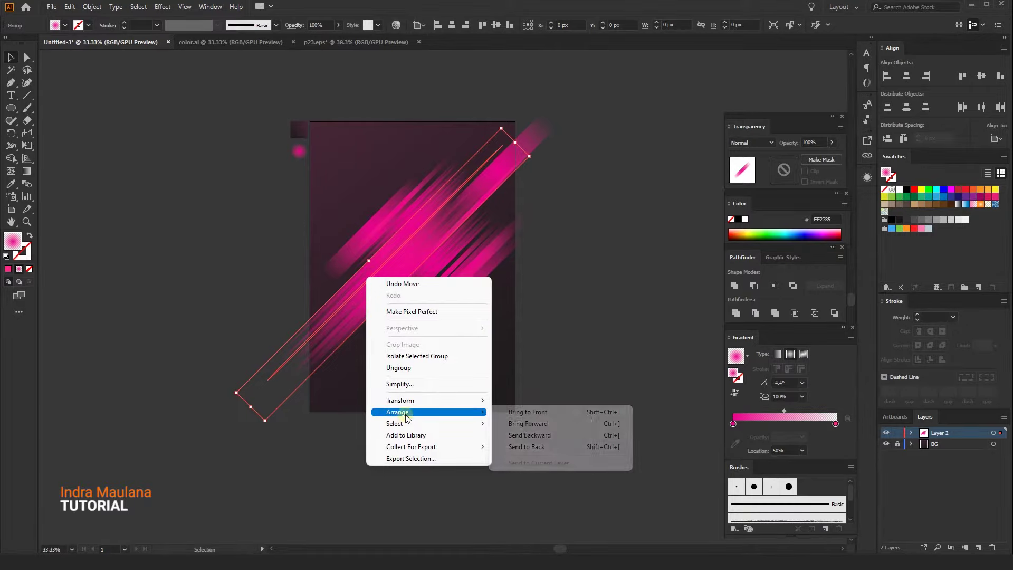
left_click(528, 447)
left_click_drag(312, 358, 345, 350)
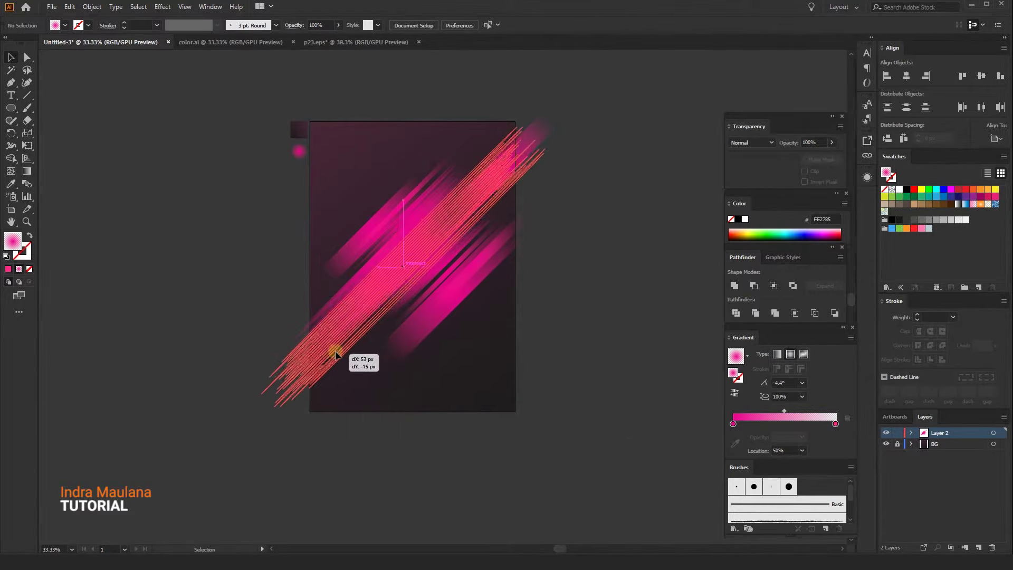
left_click_drag(550, 137, 535, 163)
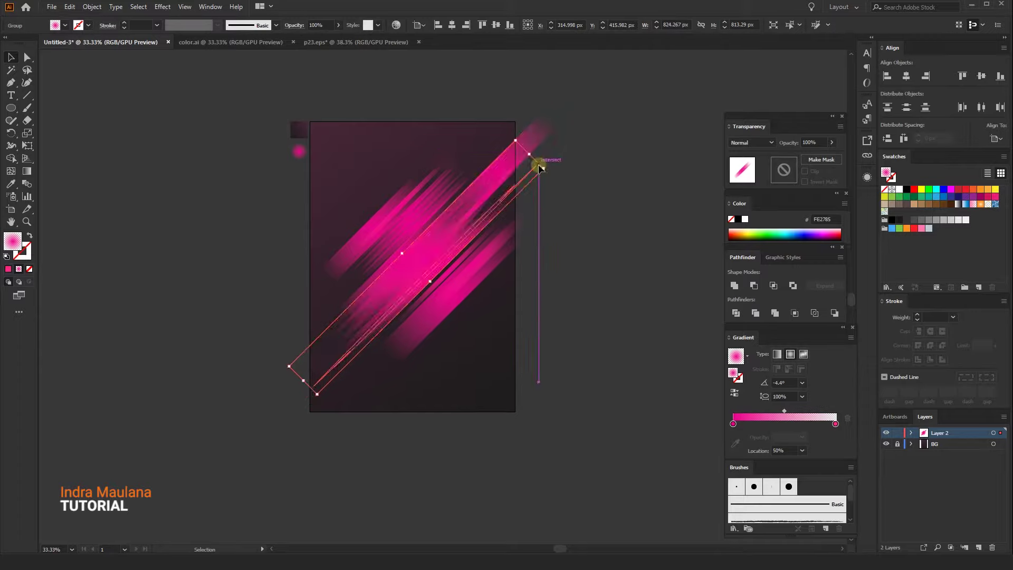
left_click_drag(429, 278, 467, 302)
left_click(594, 327)
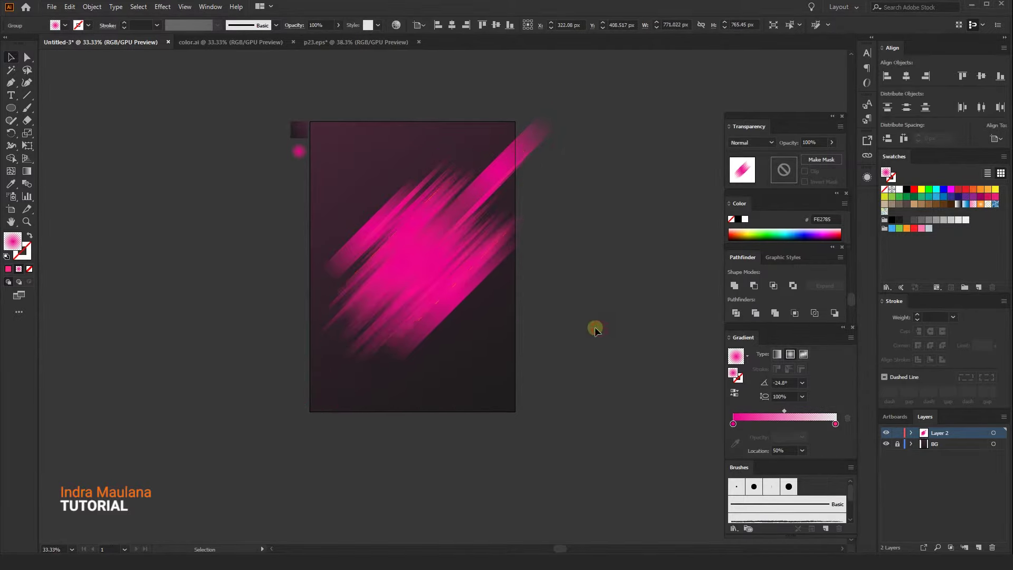
left_click(488, 210)
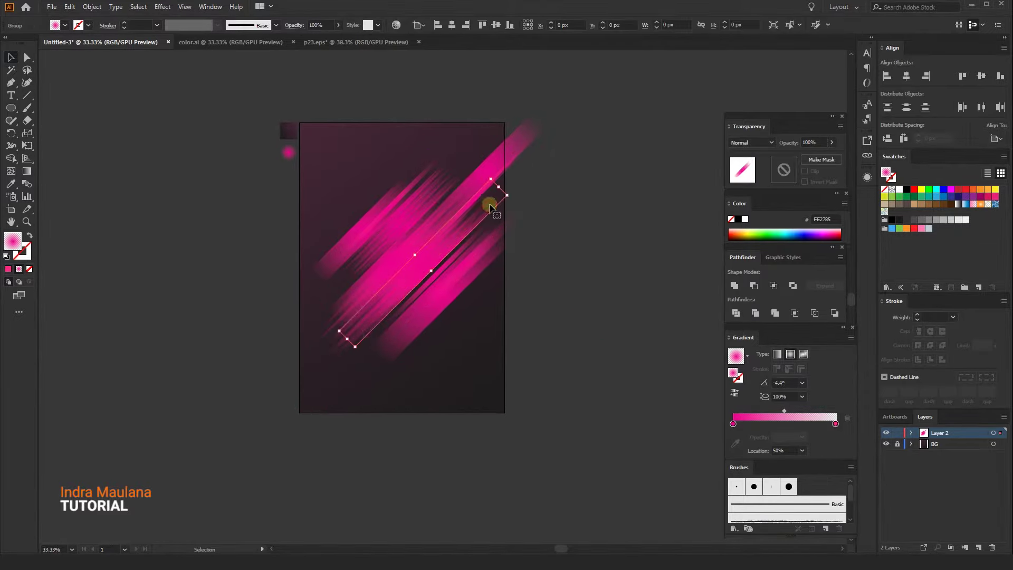
key("ctrl+z")
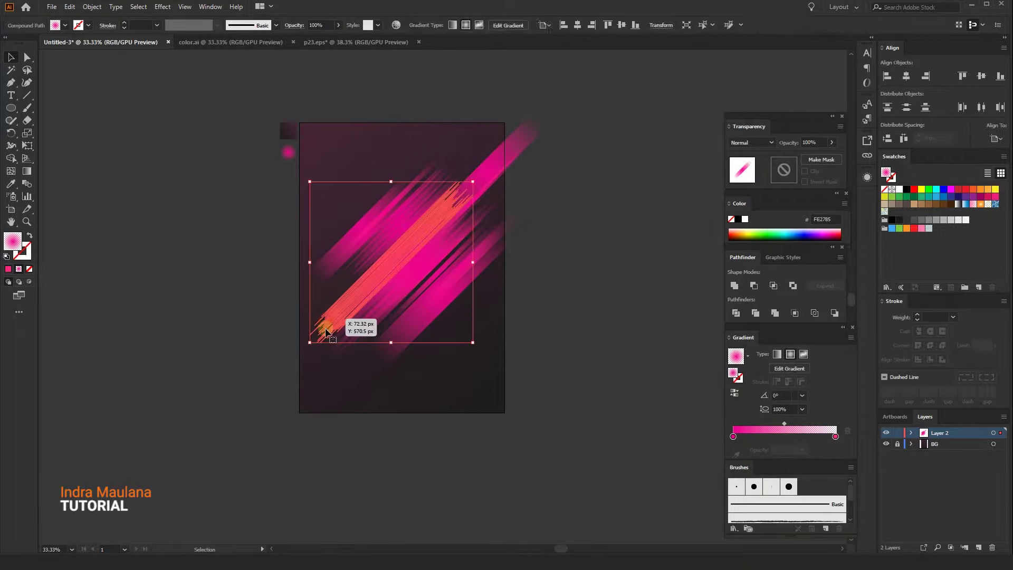
key("ctrl+shift+z")
key("ctrl+shift+z")
Step: Lower the streak group's opacity to 59%
scroll(311, 371, "up", 1)
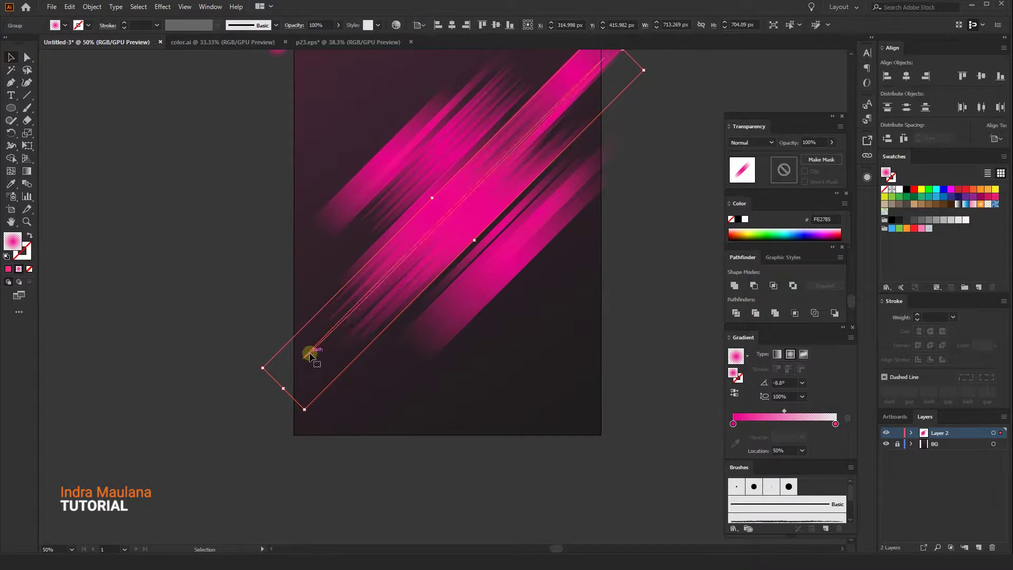
left_click_drag(309, 332, 258, 310)
key("ctrl+z")
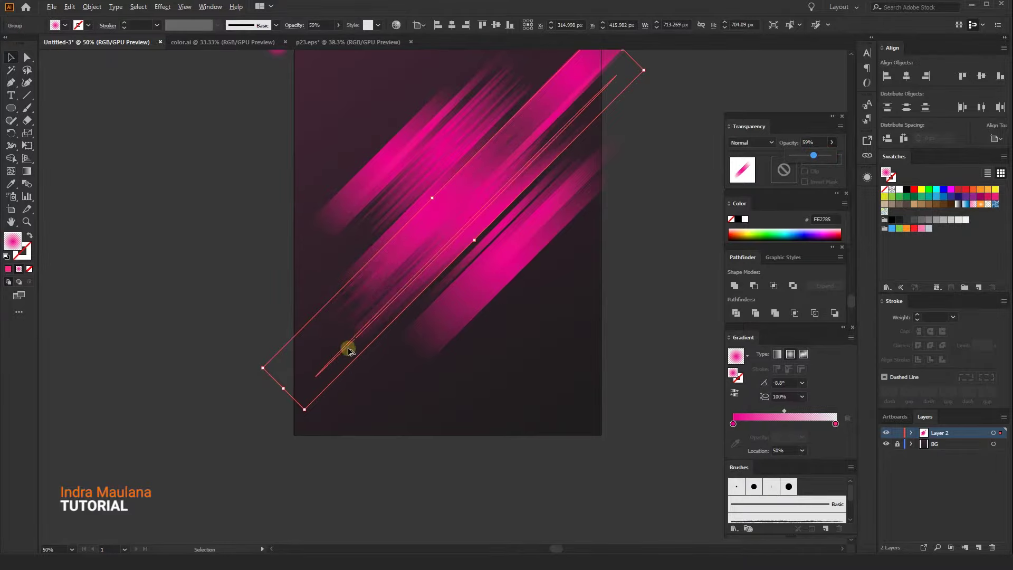
mouse_move(340, 367)
left_mouse_down()
mouse_move(363, 402)
mouse_move(338, 370)
left_mouse_up()
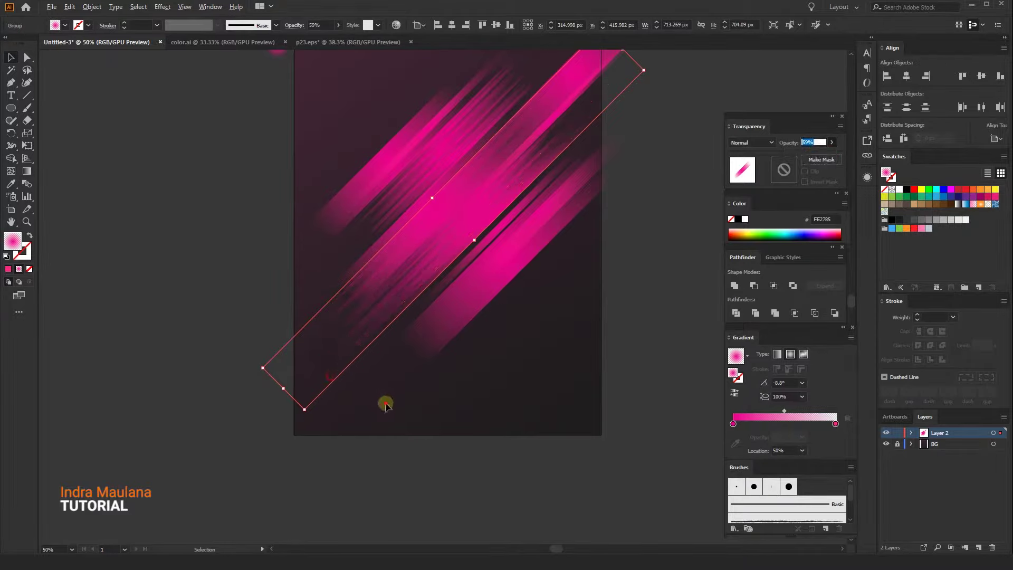
Step: Duplicate the streak group, set the copy to 34% opacity and move it up-left
left_click_drag(516, 357, 569, 219)
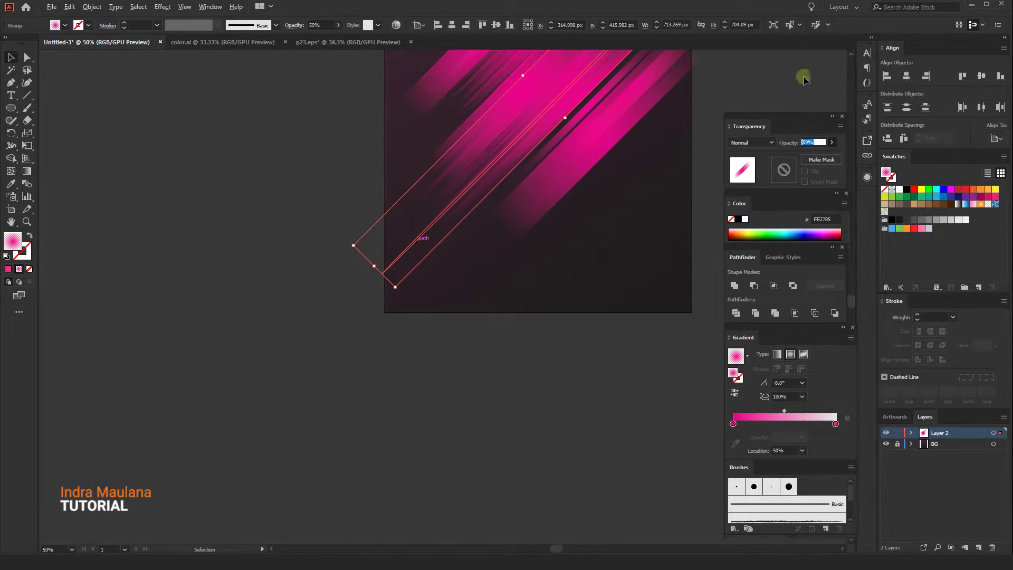
mouse_move(260, 402)
left_mouse_down()
mouse_move(251, 451)
mouse_move(314, 442)
left_mouse_up()
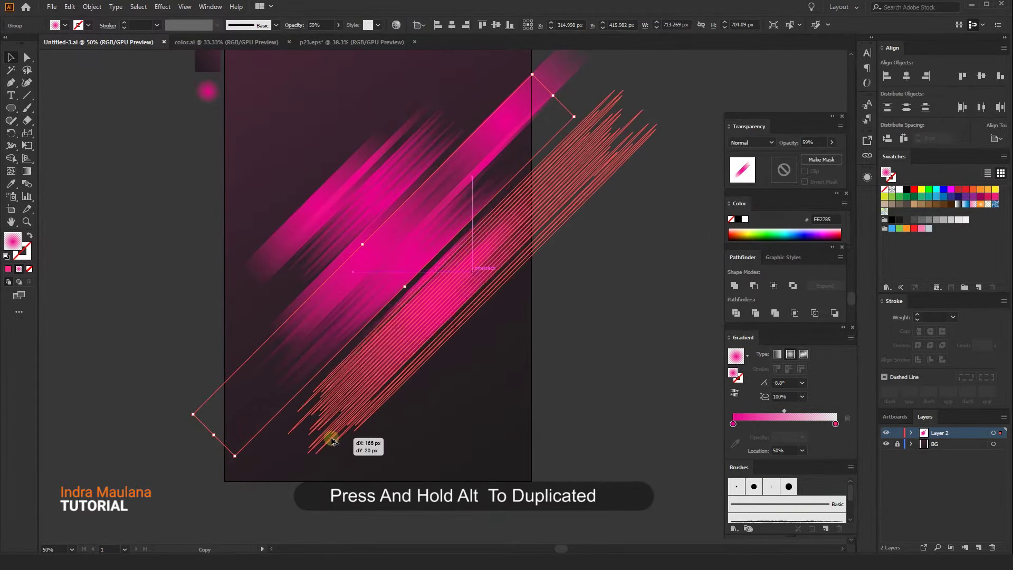
mouse_move(488, 311)
left_mouse_down()
mouse_move(484, 297)
mouse_move(493, 307)
left_mouse_up()
left_click(831, 142)
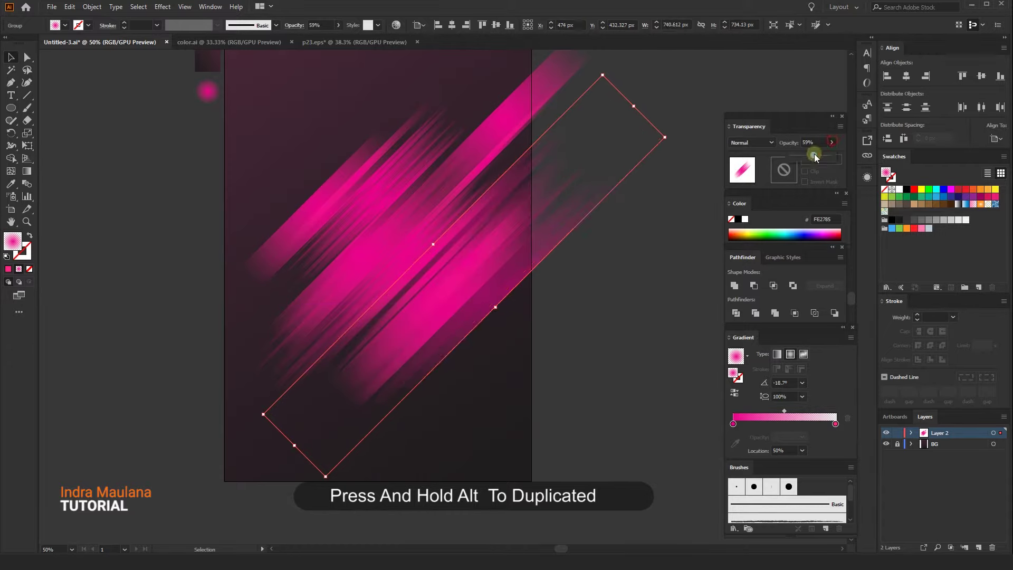
left_click_drag(815, 157, 804, 157)
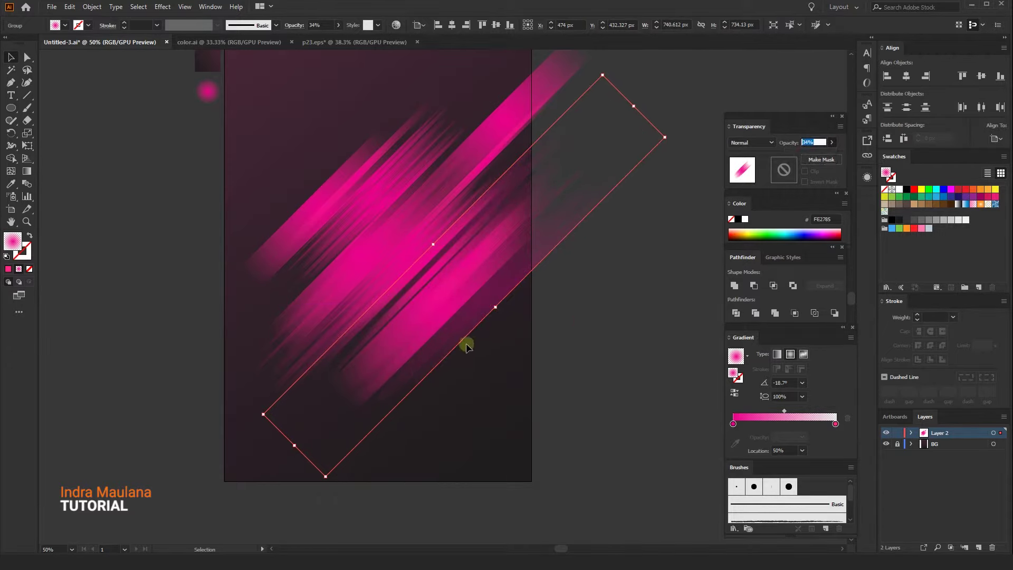
left_click_drag(466, 343, 371, 264)
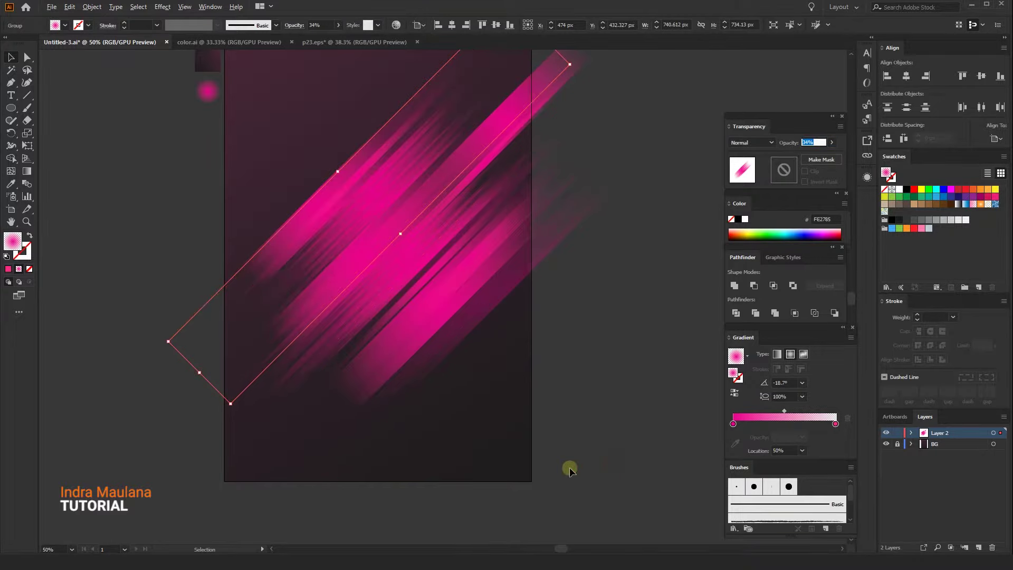
scroll(545, 329, "down", 2)
Step: Move the pink streak group up and left and shrink it slightly
left_click(558, 426)
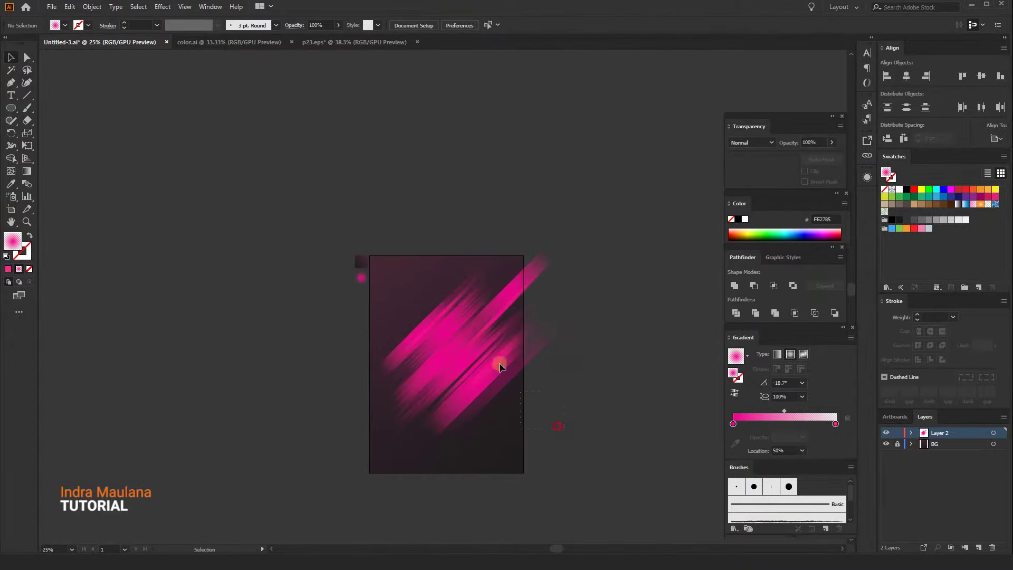
left_click_drag(399, 258, 399, 259)
left_click_drag(471, 370, 457, 359)
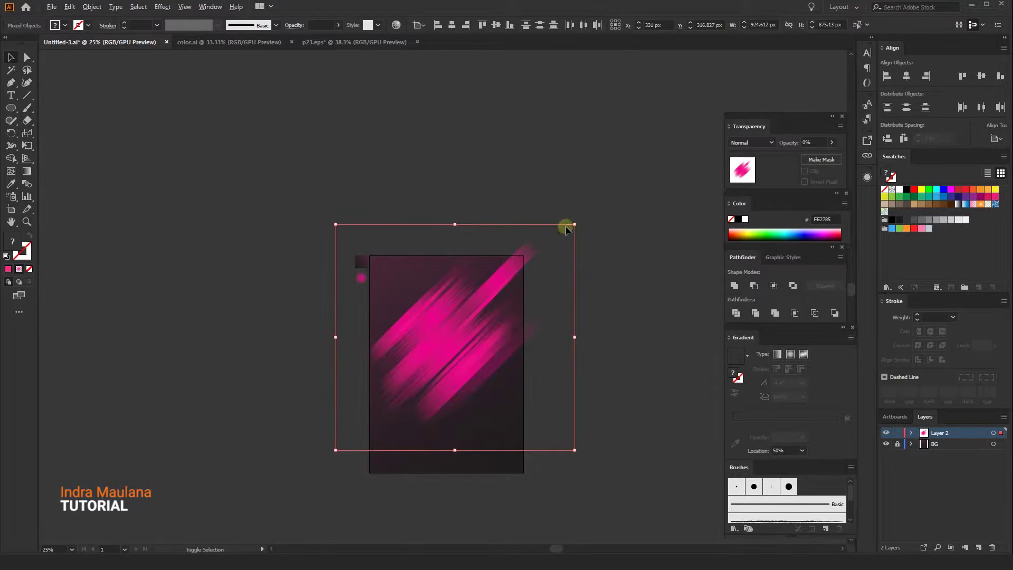
left_click_drag(572, 226, 565, 230)
left_click(584, 358)
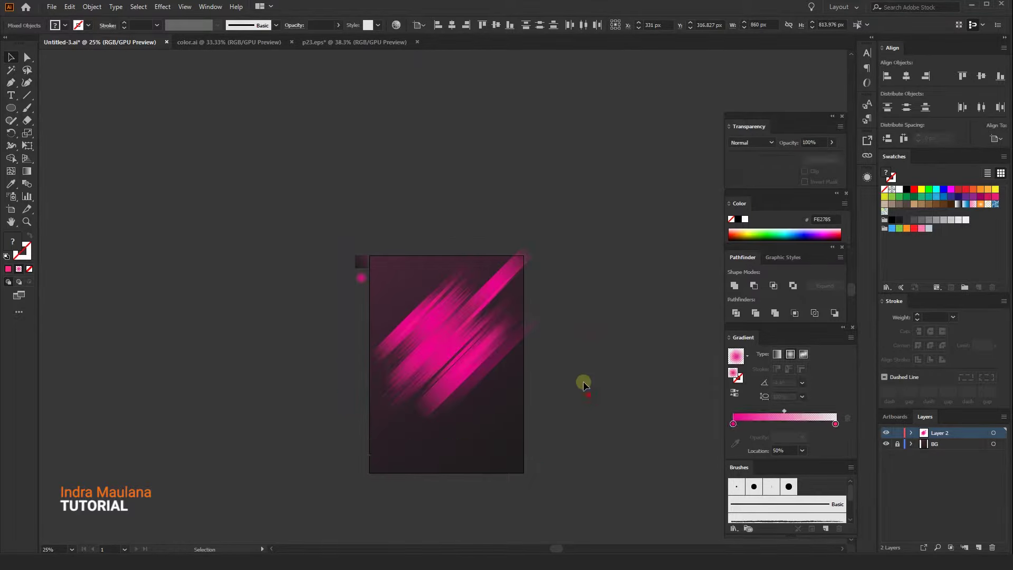
Step: Nudge the streak group with Shift+arrow keys so it ends slightly higher, then deselect
scroll(561, 390, "up", 1)
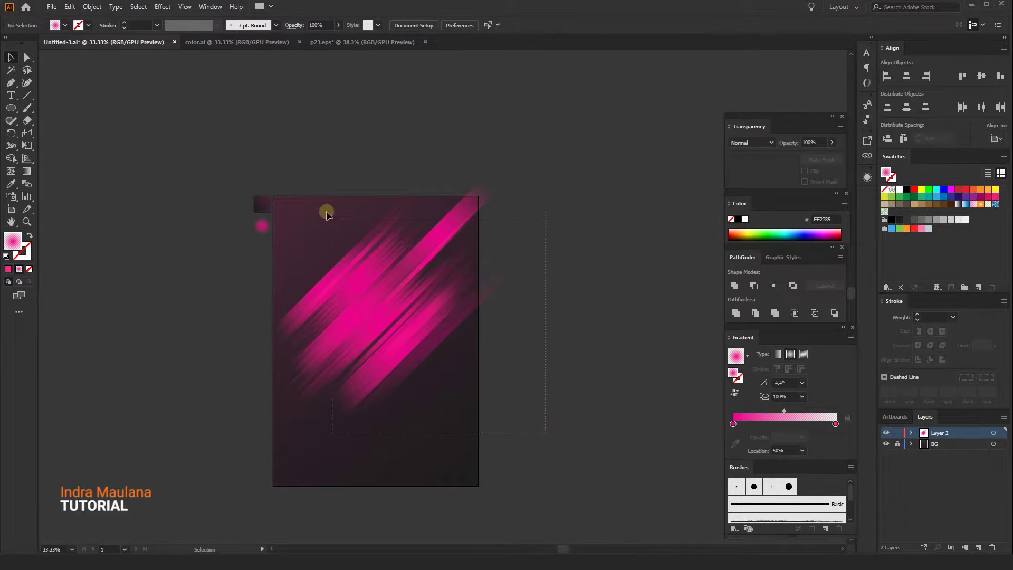
left_click(375, 273)
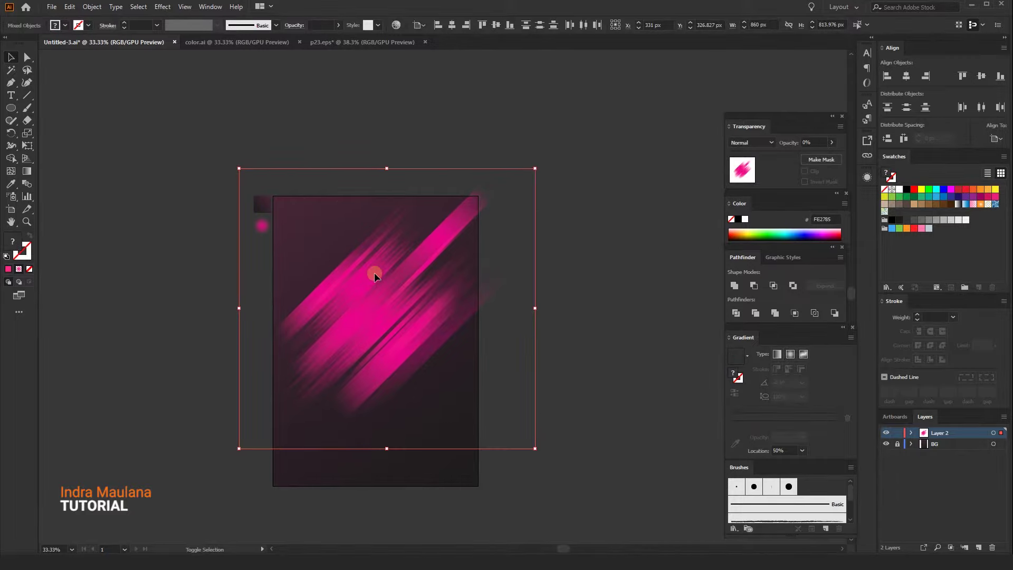
key("shift+Left")
key("shift+Left")
key("shift+Down")
key("shift+Down")
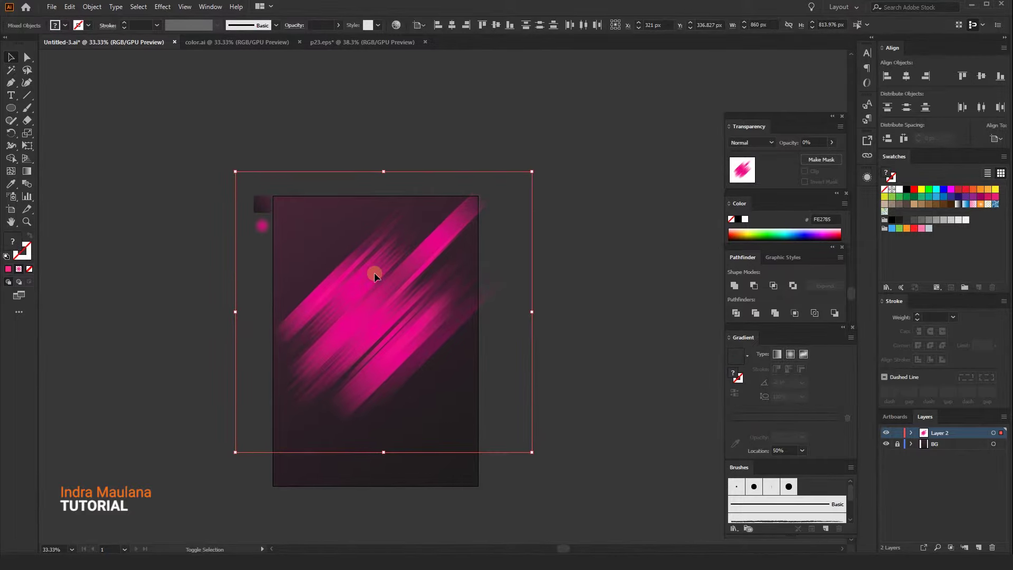
key("shift+Up")
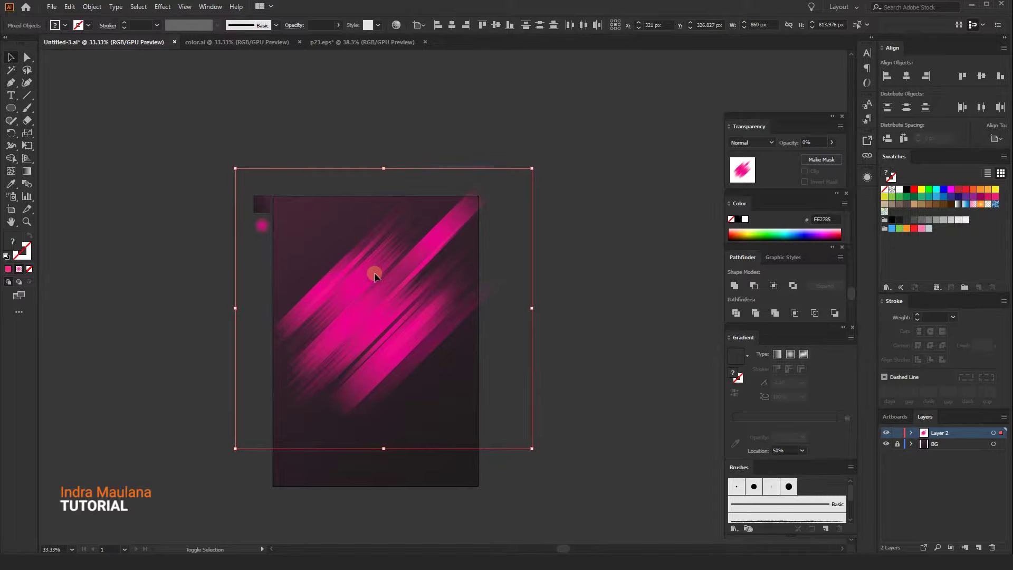
key("ctrl+shift+a")
Step: Zoom and pan the view to frame the artboard at 50%
scroll(394, 434, "down", 2)
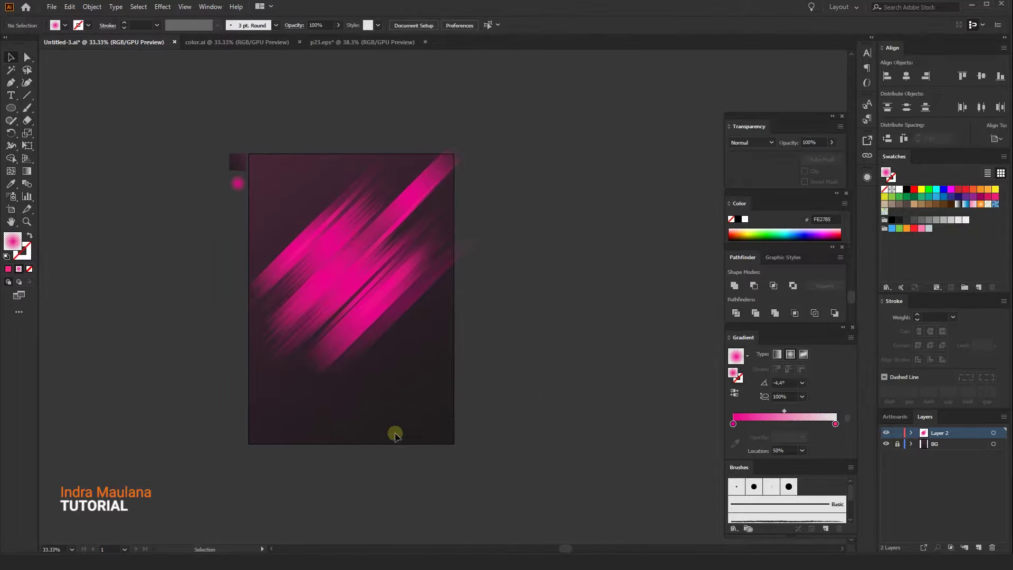
scroll(395, 434, "up", 1)
mouse_move(363, 394)
left_mouse_down()
mouse_move(376, 414)
mouse_move(318, 394)
left_mouse_up()
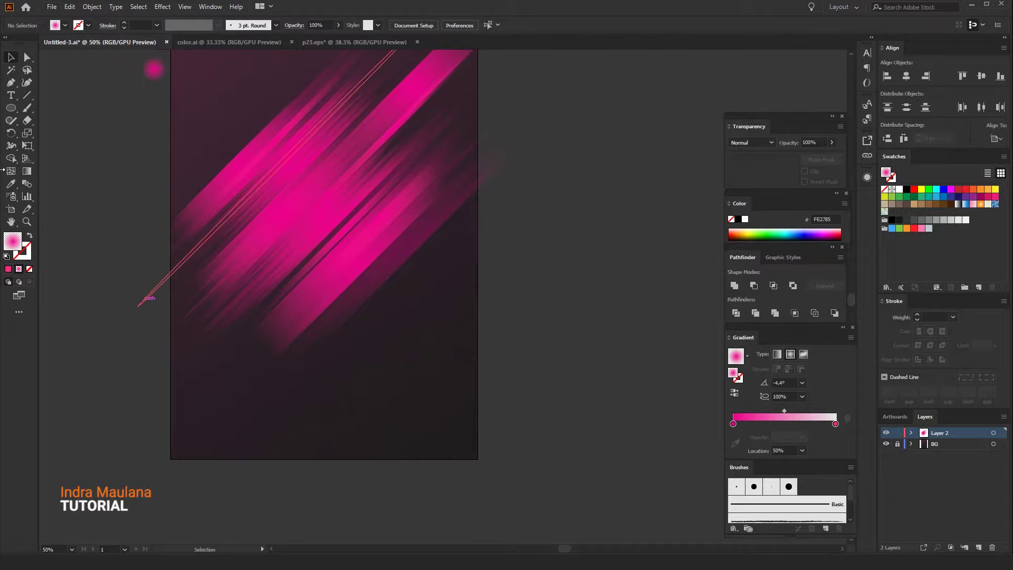
left_click_drag(10, 107, 391, 414)
Step: Draw a wide rectangle over the lower right area of the artboard
double_click(8, 107)
left_click(530, 301)
left_click_drag(11, 108, 25, 112)
left_click(237, 248)
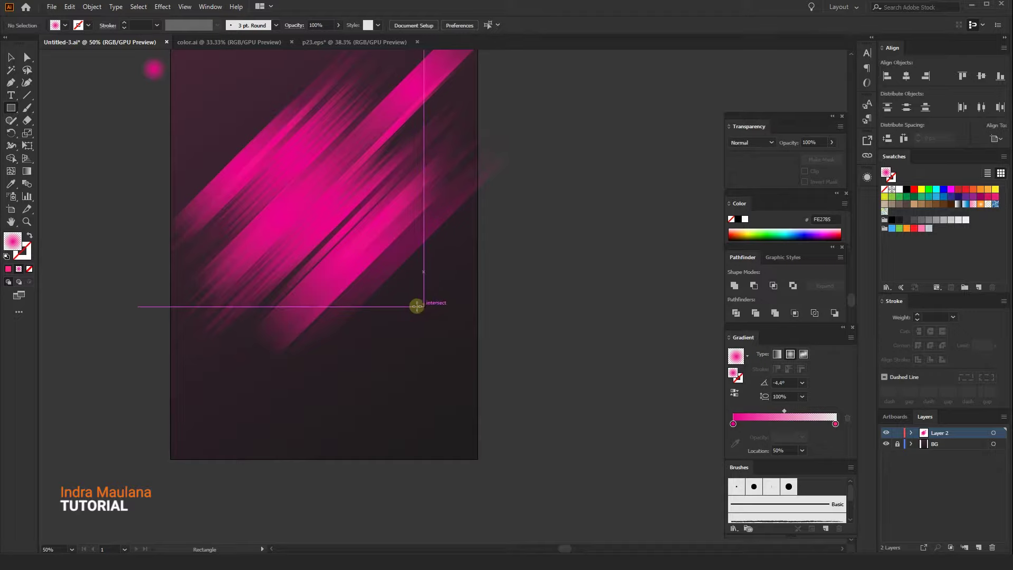
left_click_drag(413, 306, 705, 428)
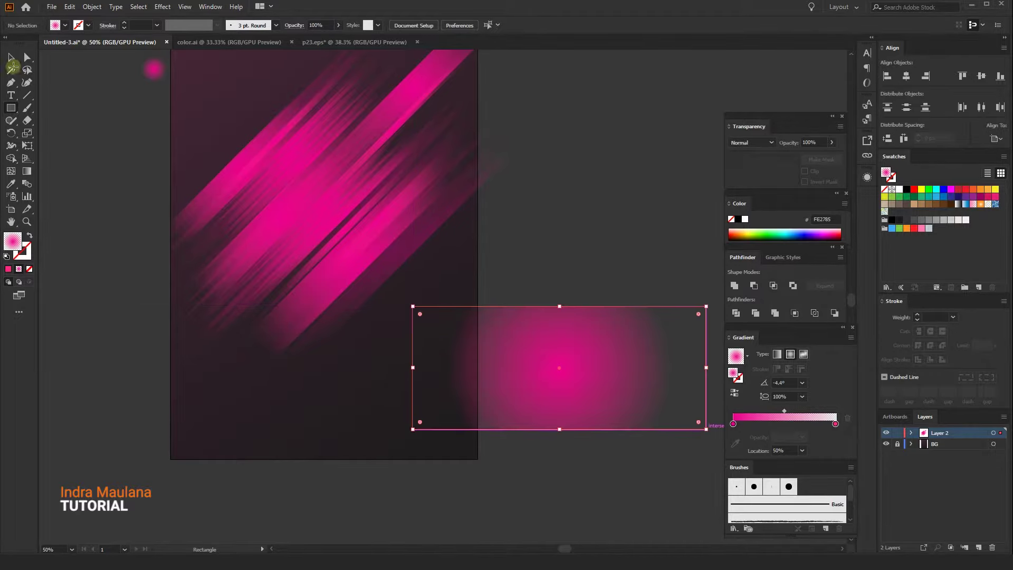
left_click(11, 58)
left_click_drag(509, 232, 426, 208)
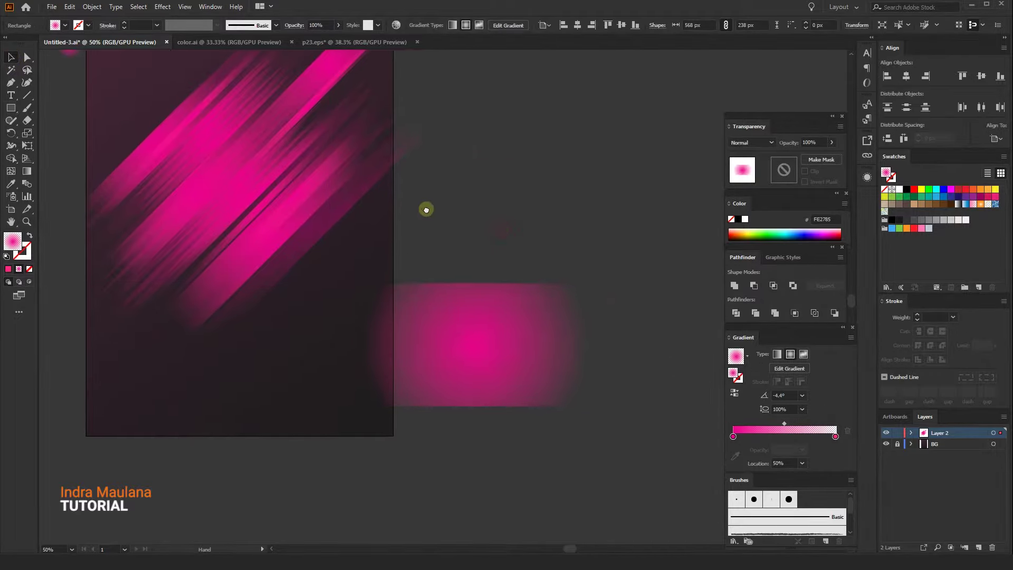
Step: Move the radial gradient centre to the top edge, stretch it wider and level it horizontally
left_click(27, 171)
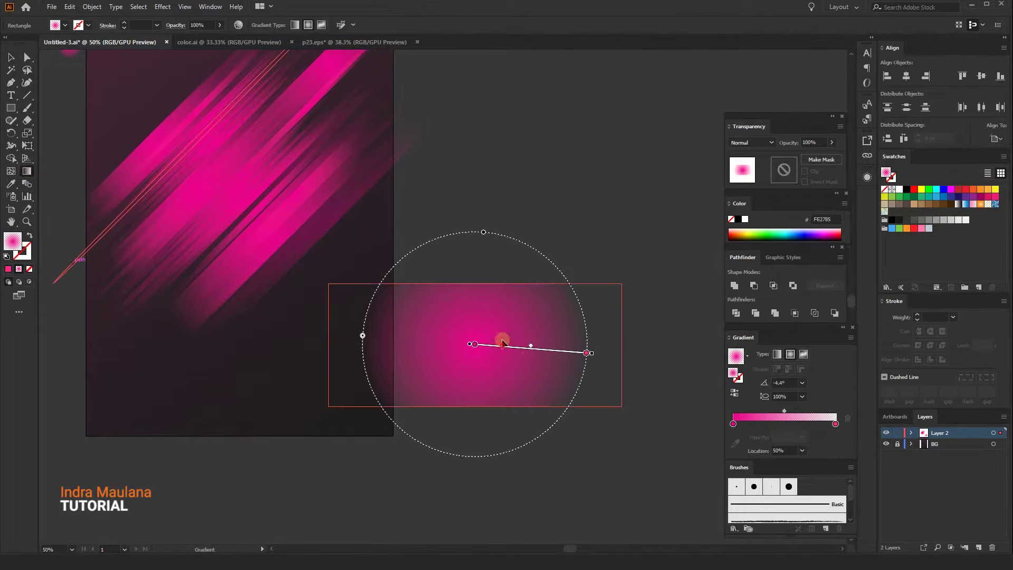
left_click_drag(502, 340, 505, 279)
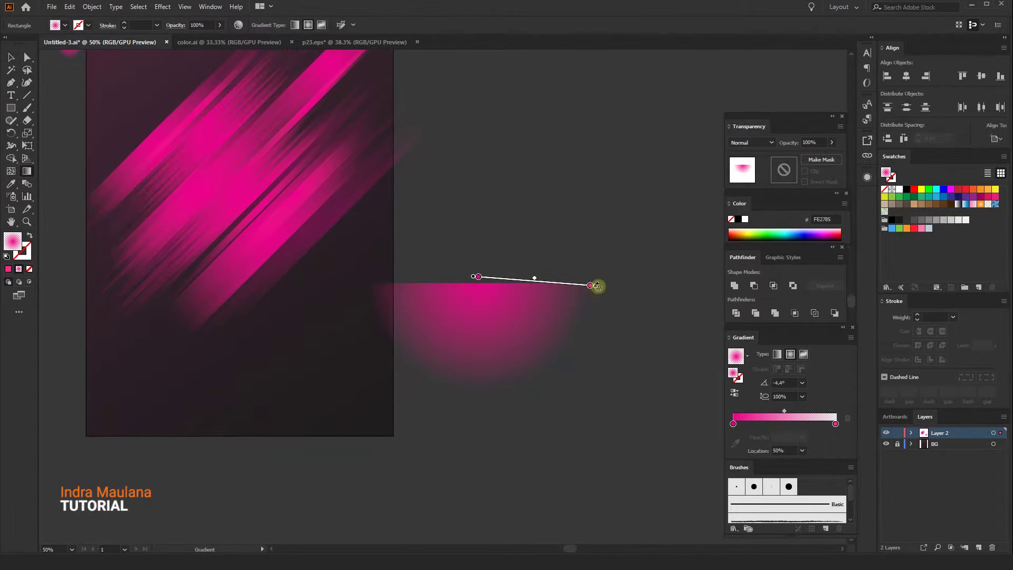
left_click_drag(591, 286, 605, 286)
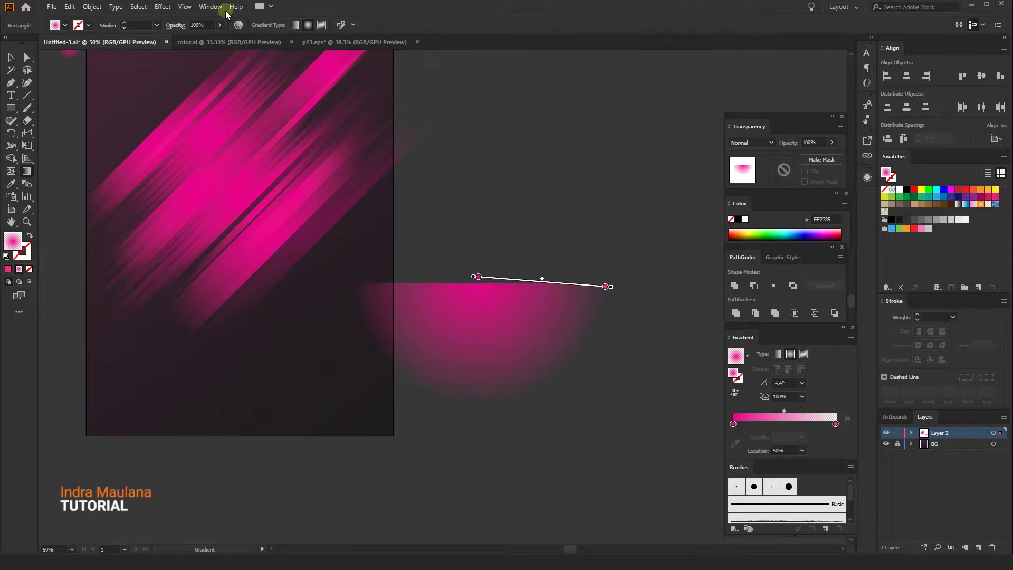
left_click(184, 6)
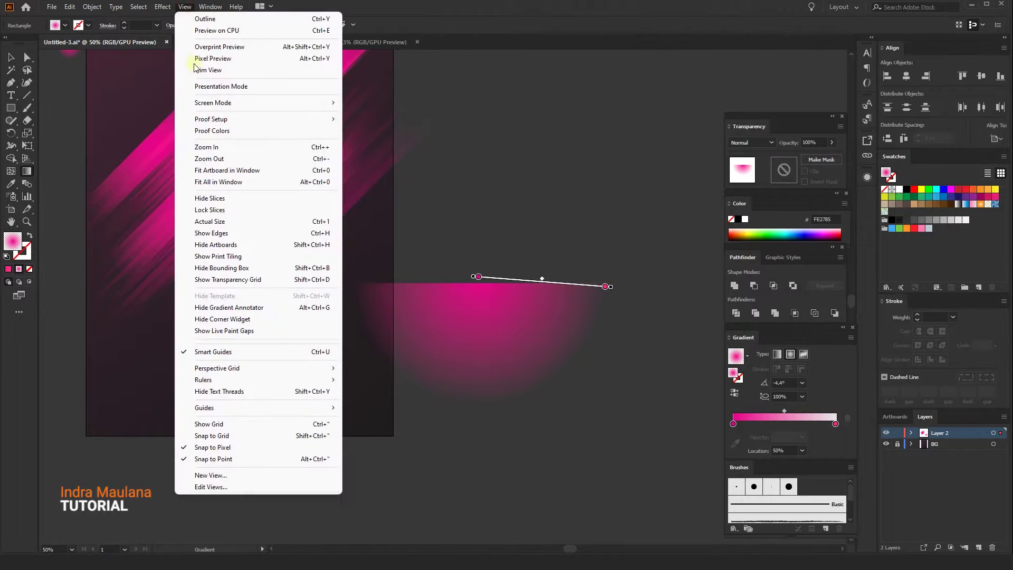
left_click(252, 232)
mouse_move(613, 285)
left_mouse_down()
mouse_move(626, 260)
mouse_move(630, 276)
left_mouse_up()
Step: Flatten the gradient into an ellipse, set its midpoint to 35.37%, and shorten the rectangle to 158 px
left_click_drag(478, 149, 478, 208)
left_click_drag(509, 278, 523, 279)
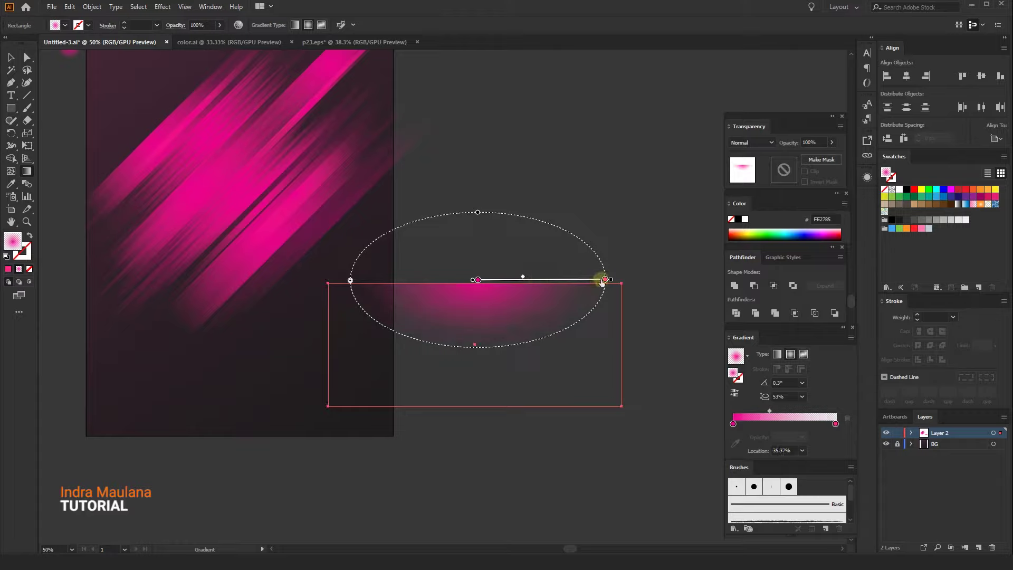
left_click_drag(611, 279, 621, 278)
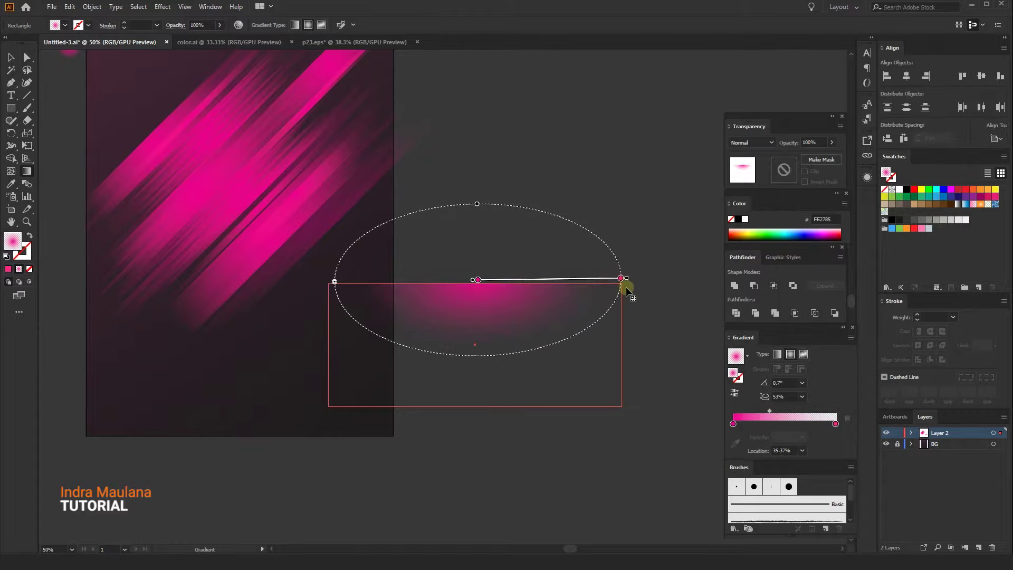
key("v")
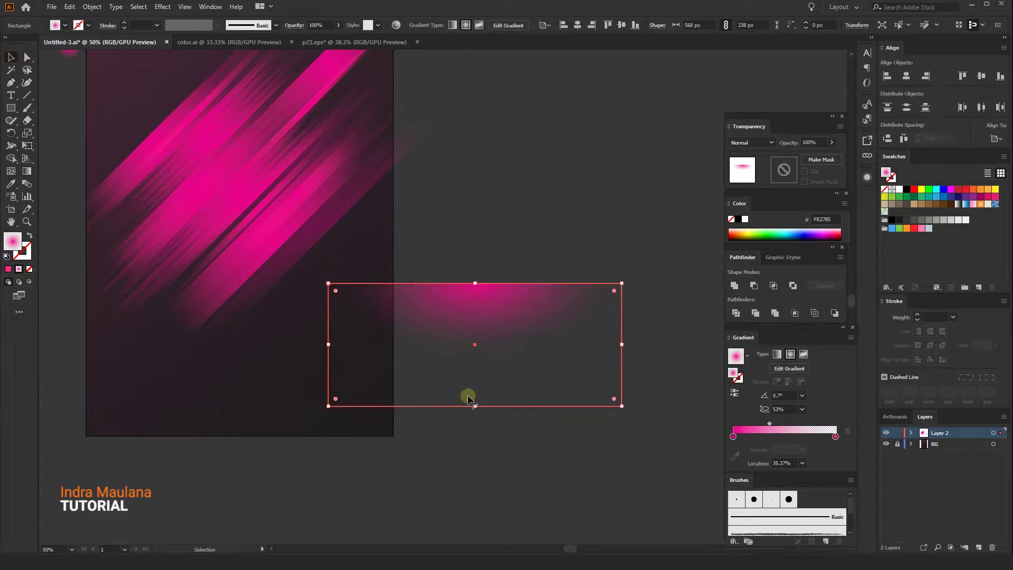
left_click_drag(474, 405, 475, 364)
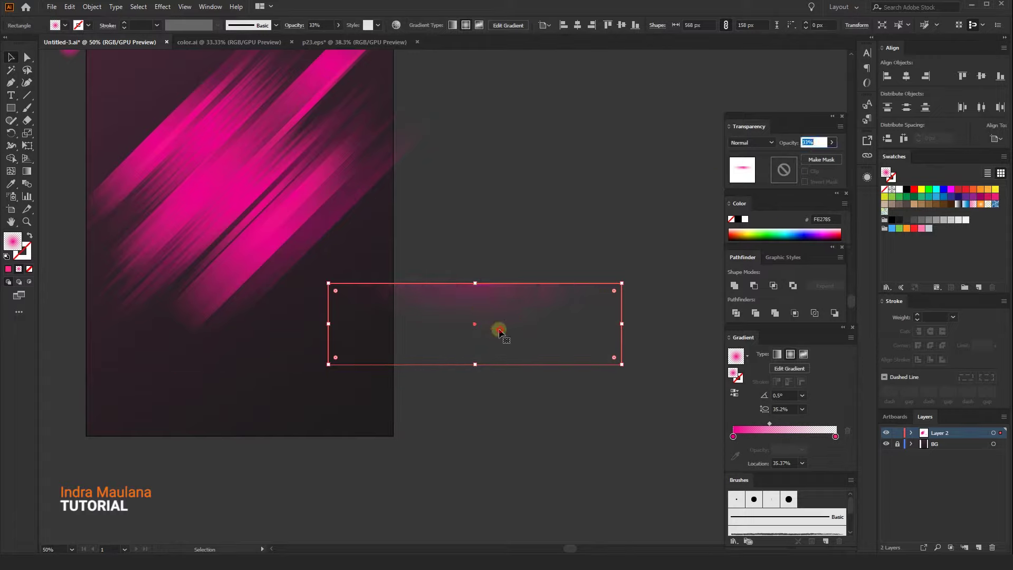
Step: Rotate the glow rectangle 45° and move it up-left onto the artboard
left_click_drag(598, 199, 593, 196)
left_click(688, 391)
left_click(497, 311)
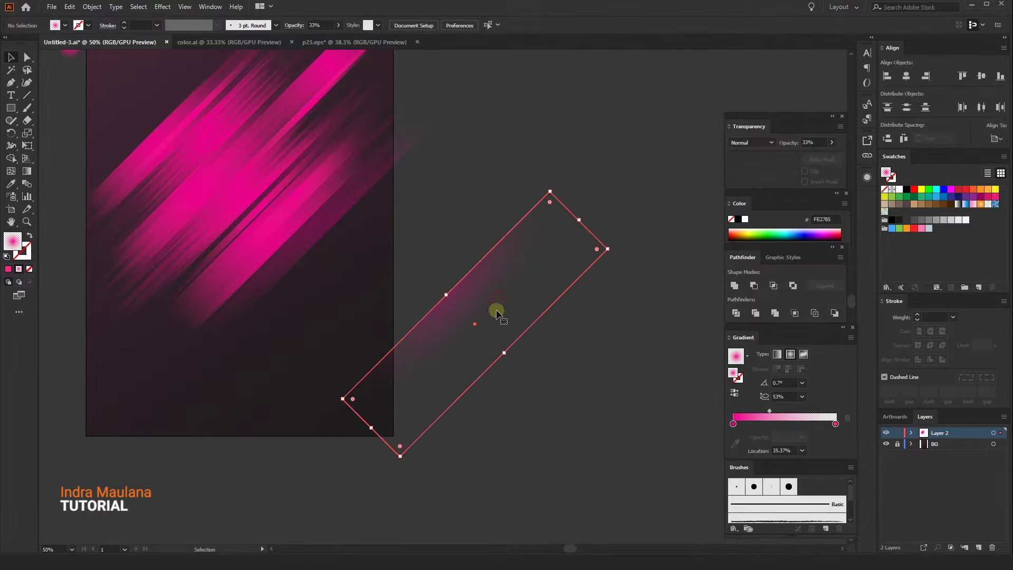
left_click_drag(518, 304, 402, 268)
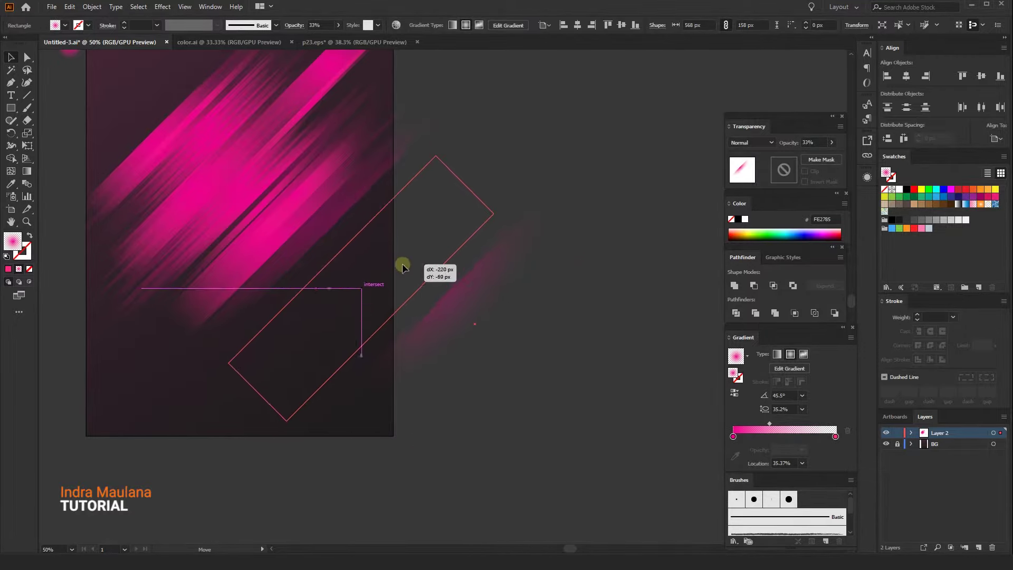
Step: Alt-drag a copy of the glow and position both along the diagonal streaks
mouse_move(376, 313)
left_mouse_down()
mouse_move(447, 334)
mouse_move(416, 278)
left_mouse_up()
left_click(437, 305)
left_click(486, 357)
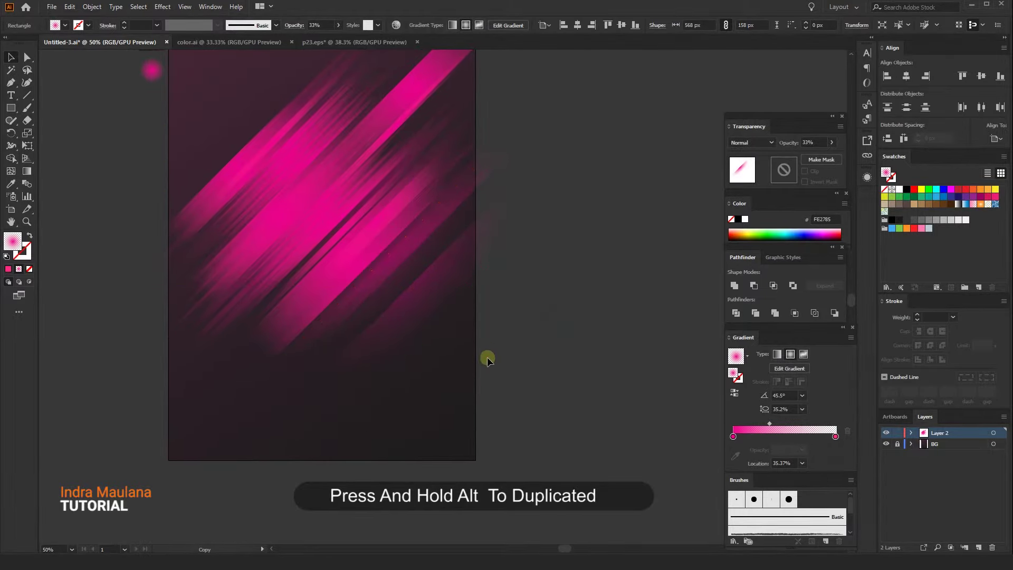
left_click_drag(487, 358, 387, 344)
left_click_drag(500, 349, 536, 389)
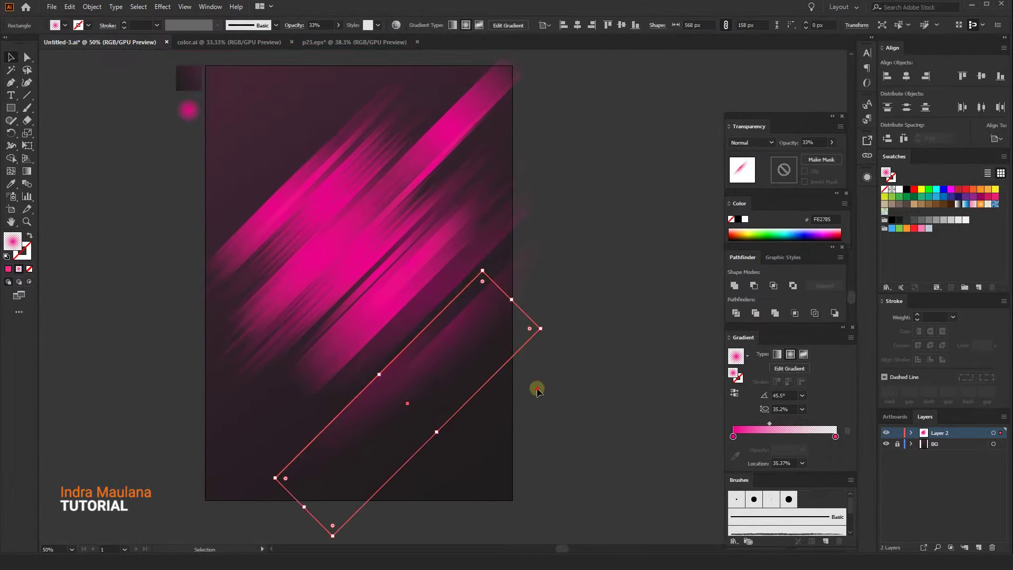
left_click_drag(418, 422, 414, 417)
left_click_drag(523, 420, 548, 443)
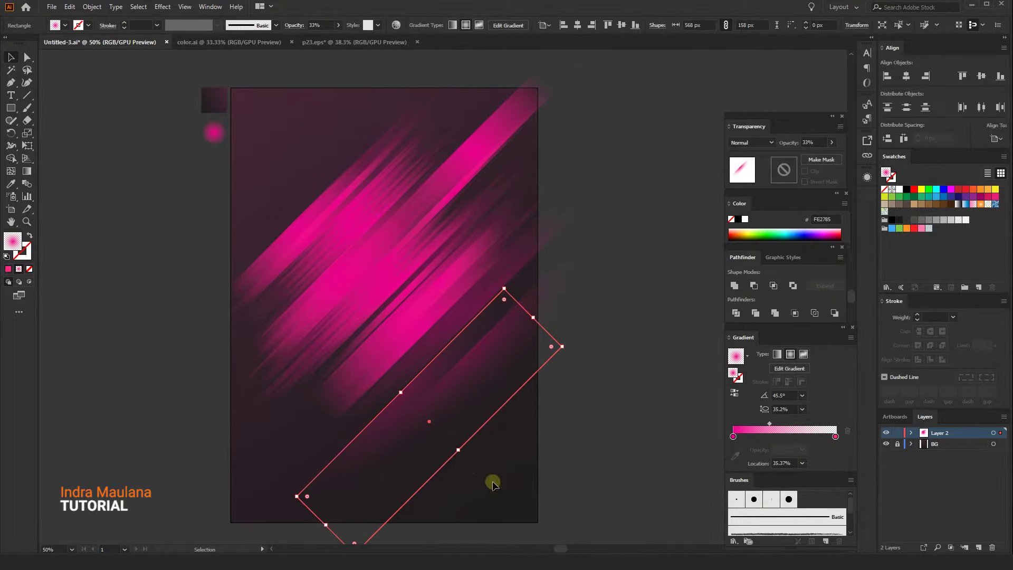
mouse_move(375, 478)
left_mouse_down()
mouse_move(312, 408)
mouse_move(264, 282)
left_mouse_up()
left_click(142, 308)
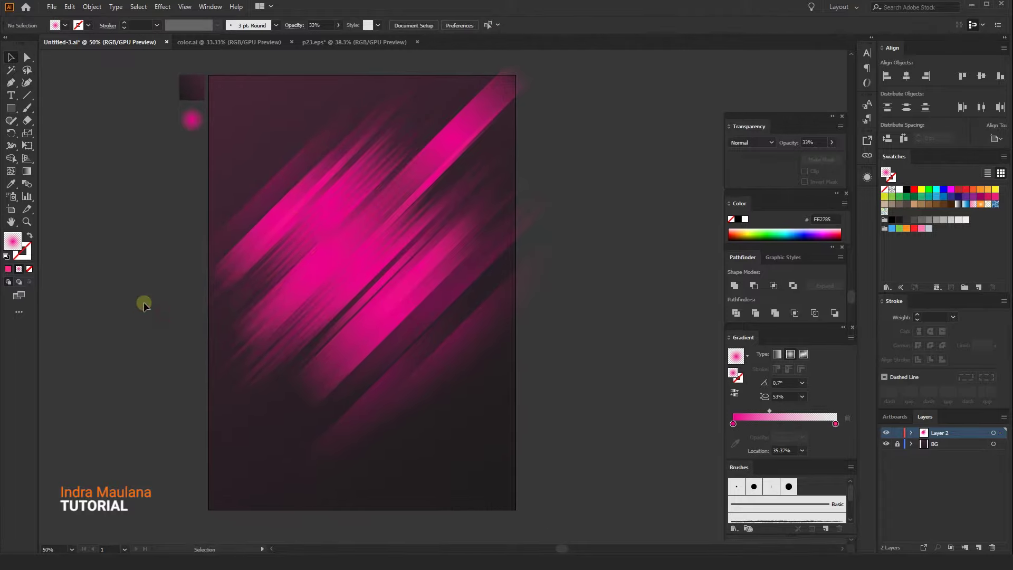
Step: Lock the rotated glow rectangle with Object > Lock > Selection
scroll(143, 302, "down", 1)
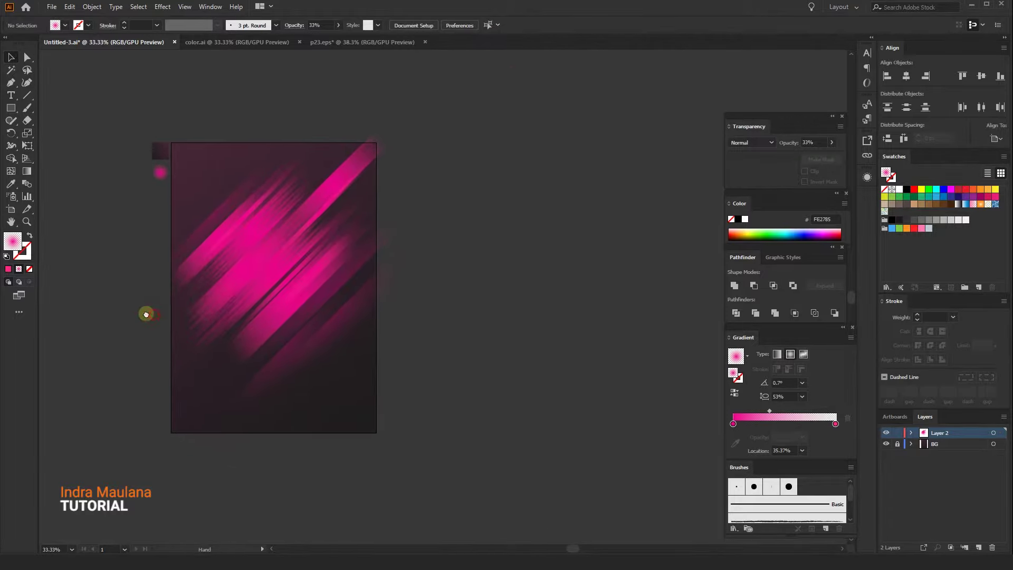
left_click(220, 294)
left_click(296, 251)
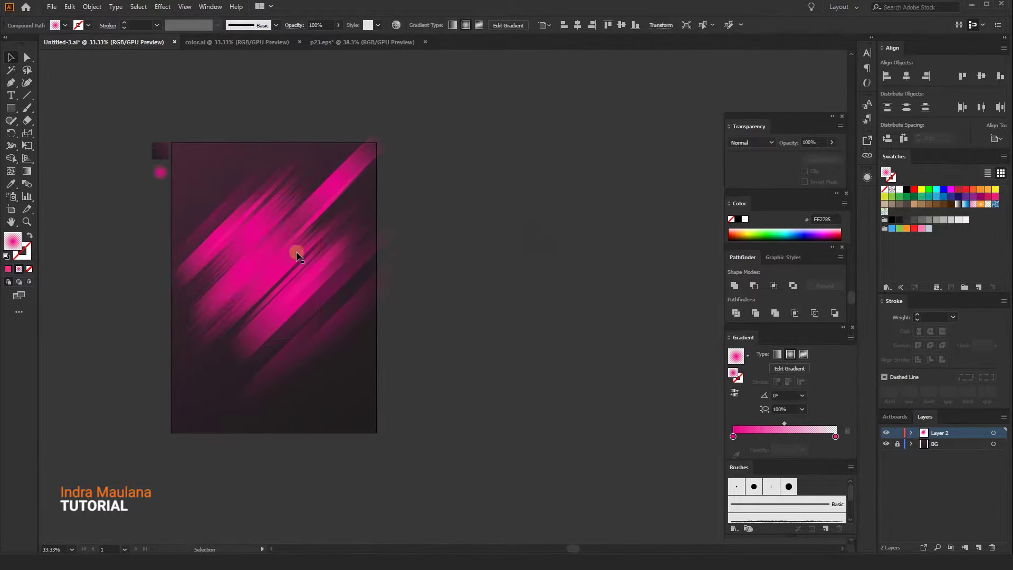
left_click(283, 200)
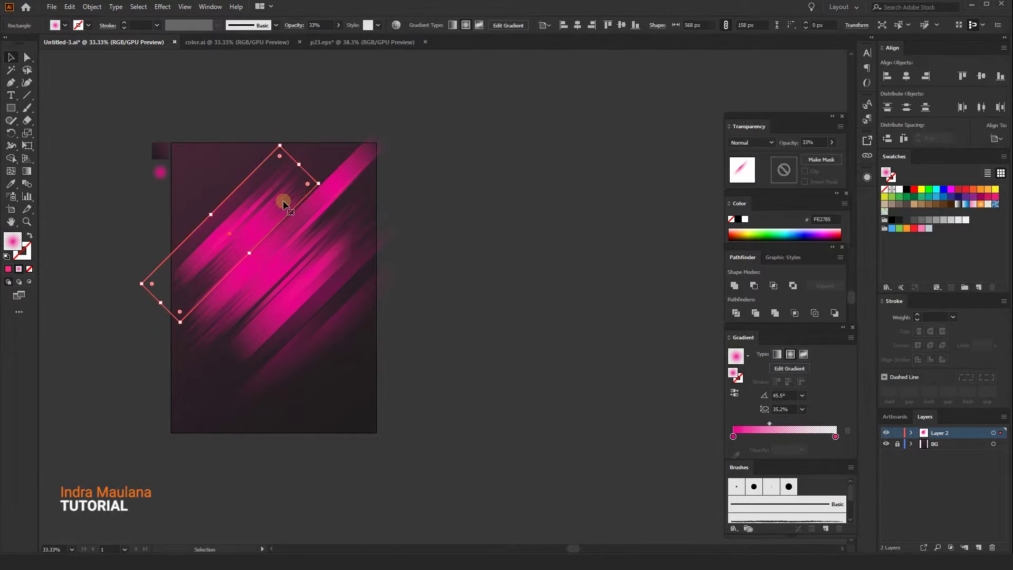
left_click(91, 6)
mouse_move(106, 81)
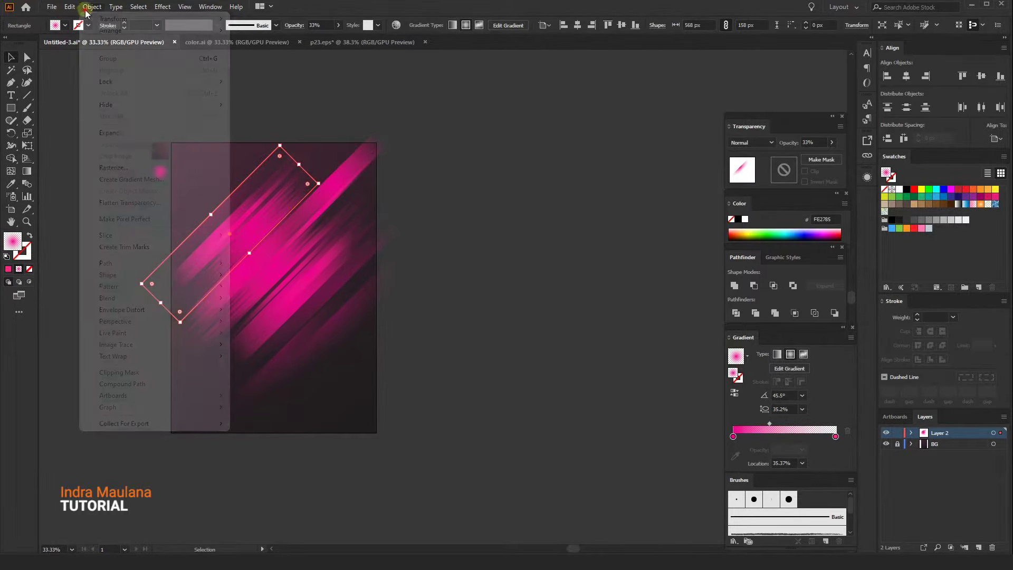
left_click(246, 84)
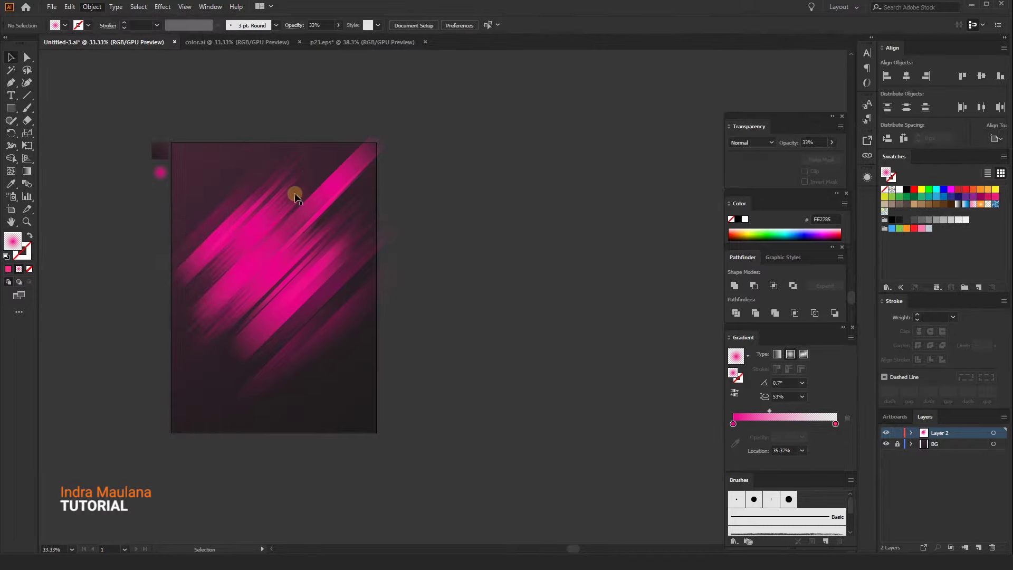
Step: Select the thin diagonal line group and lower its opacity to 64%
left_click(295, 196)
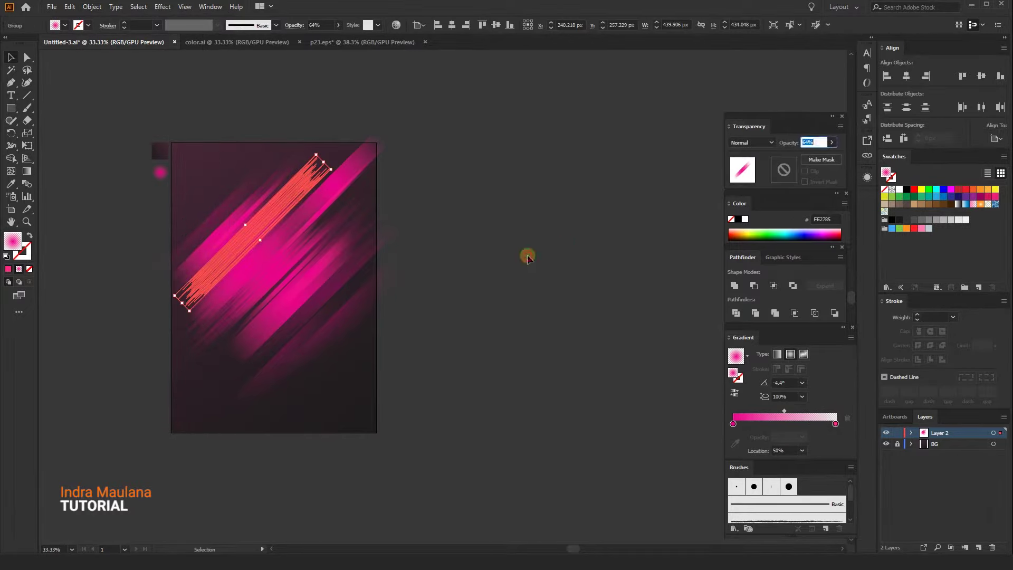
left_click(507, 279)
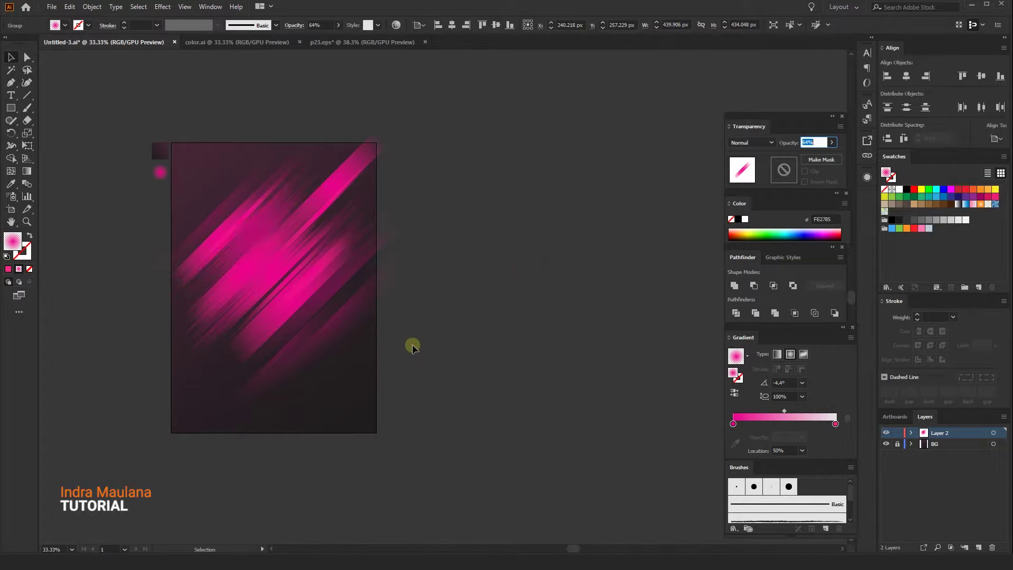
key("ctrl+plus")
left_click_drag(177, 280, 276, 280)
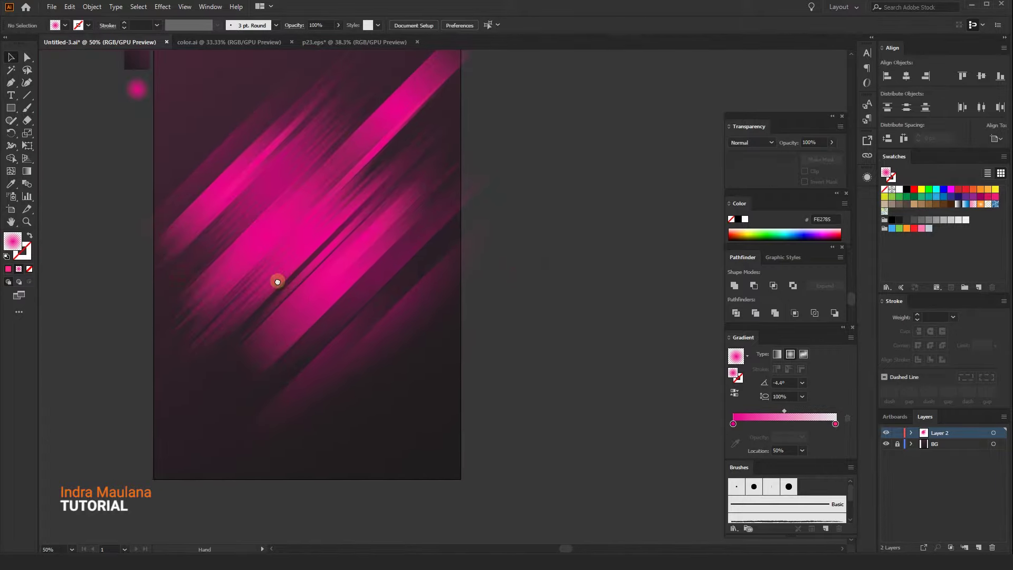
left_click(210, 289)
left_click(564, 407)
left_click_drag(420, 350, 459, 354)
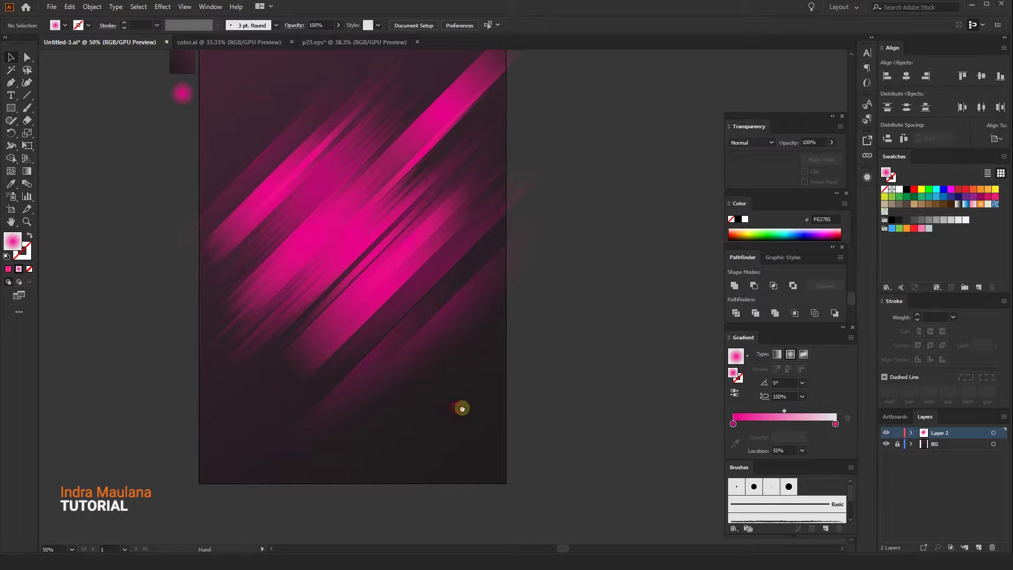
scroll(461, 411, "down", 1)
left_click_drag(461, 414, 454, 396)
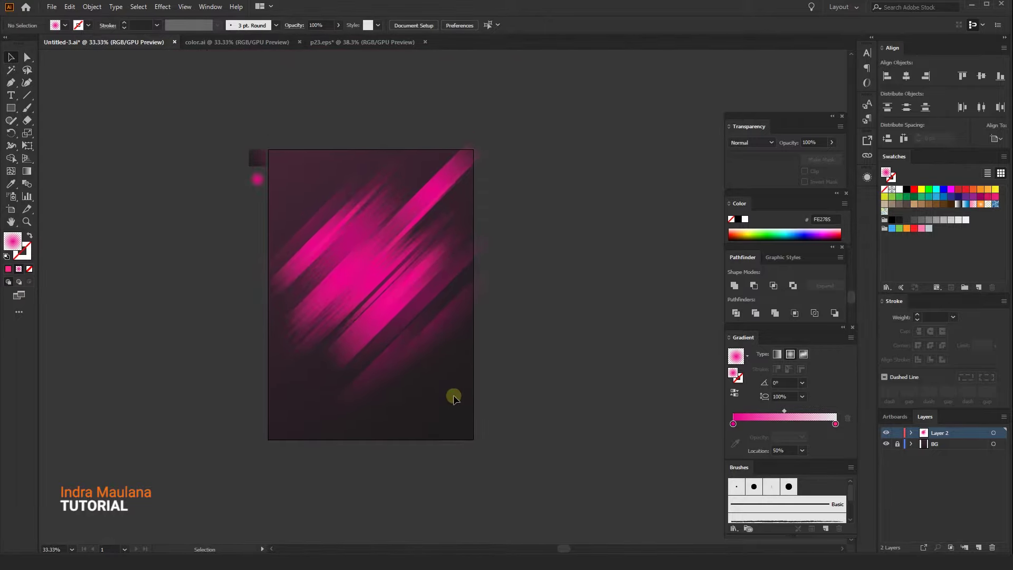
left_click_drag(10, 107, 43, 140)
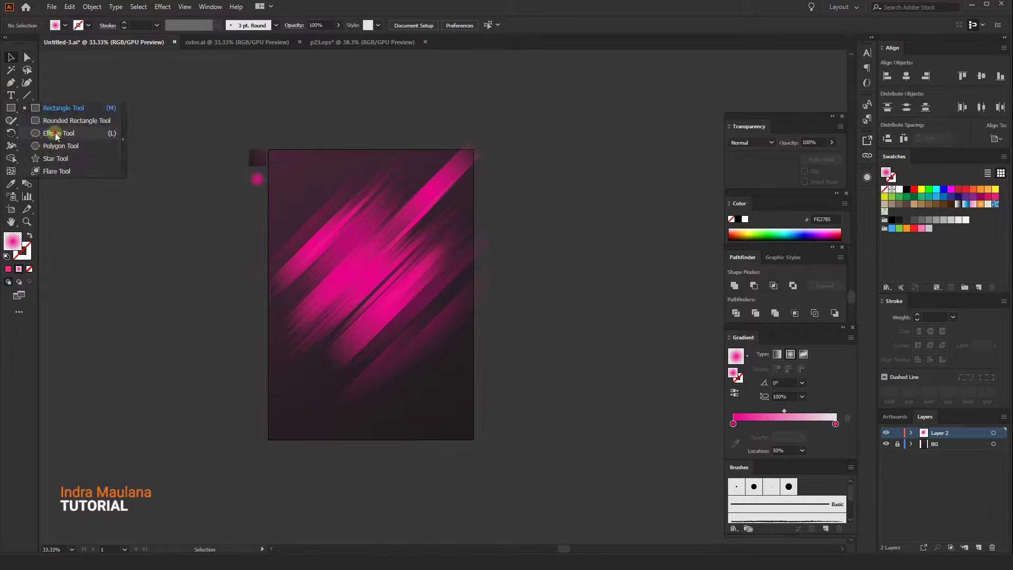
Step: Draw a pink radial-gradient circle, move it onto the artboard, and send it to the back
left_click(56, 136)
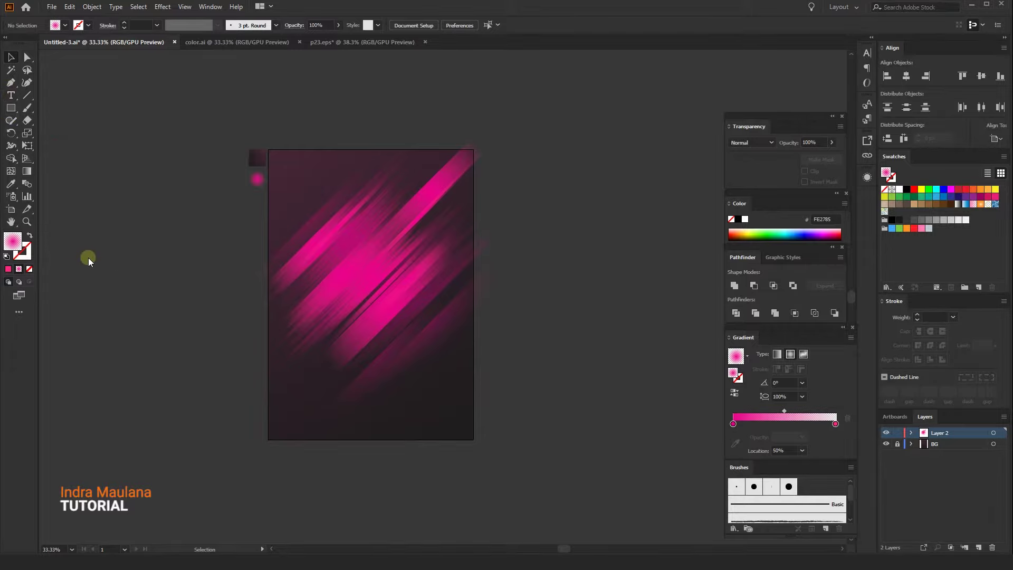
left_click_drag(175, 282, 284, 390)
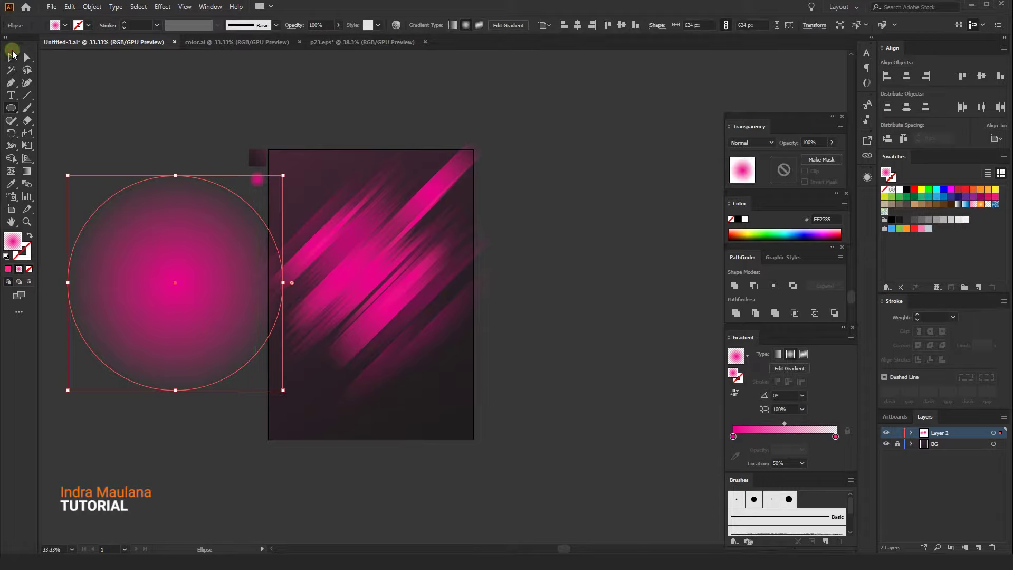
left_click(12, 55)
left_click(12, 183)
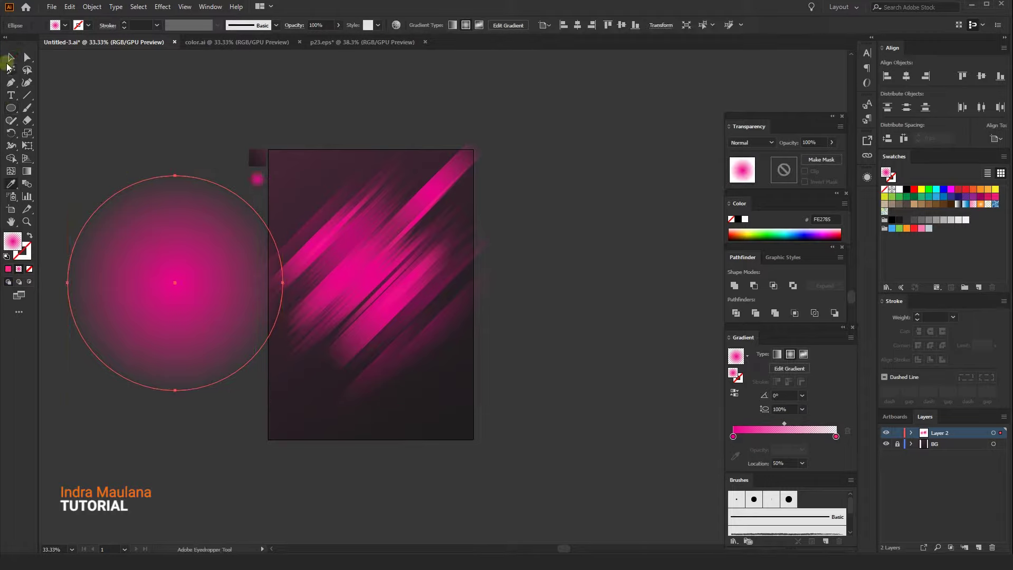
left_click(10, 57)
left_click_drag(158, 285, 355, 282)
right_click(401, 274)
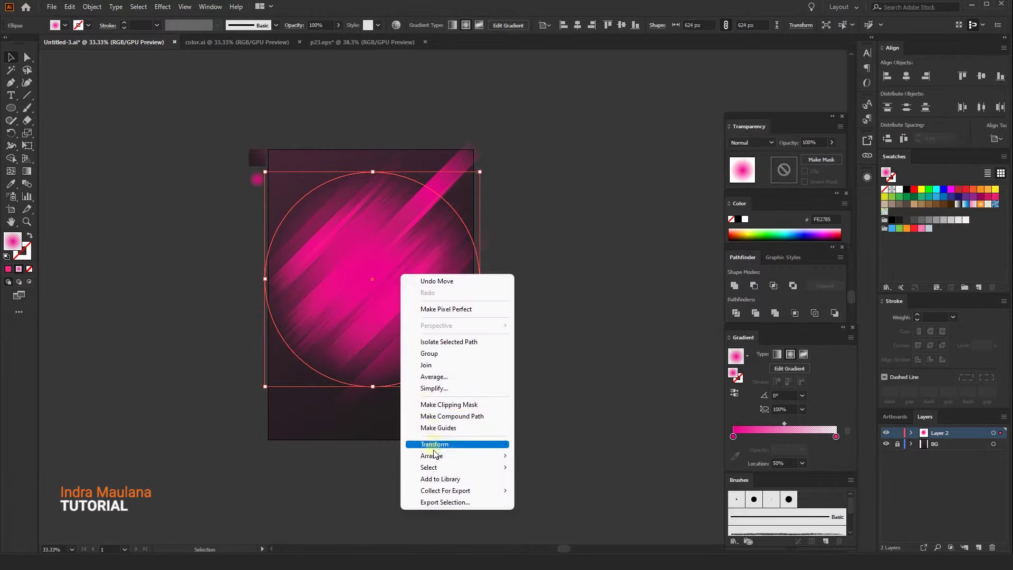
left_click(566, 488)
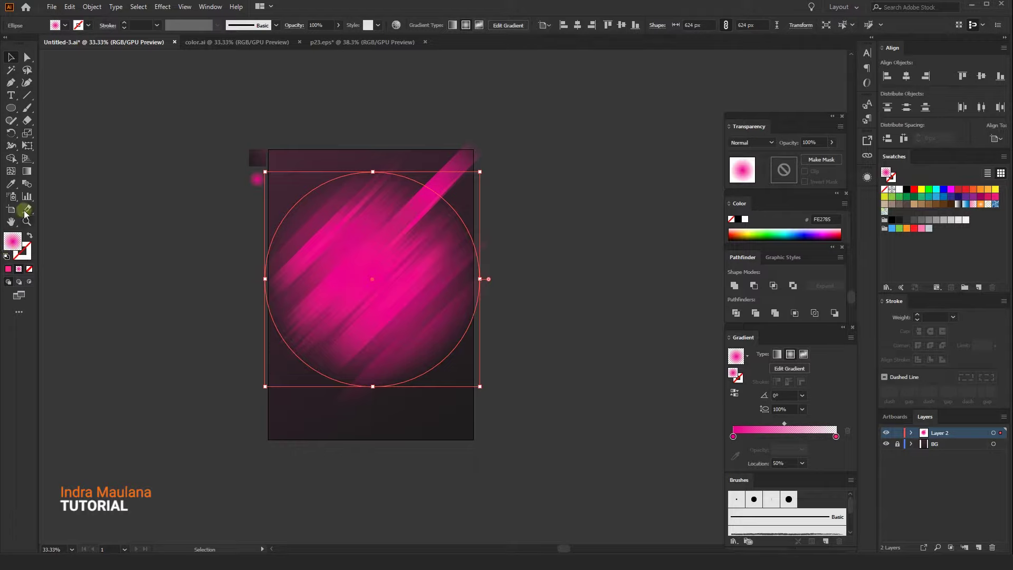
Step: Shift the circle's gradient midpoint to 25.28% and set its opacity to 63%
left_click(26, 171)
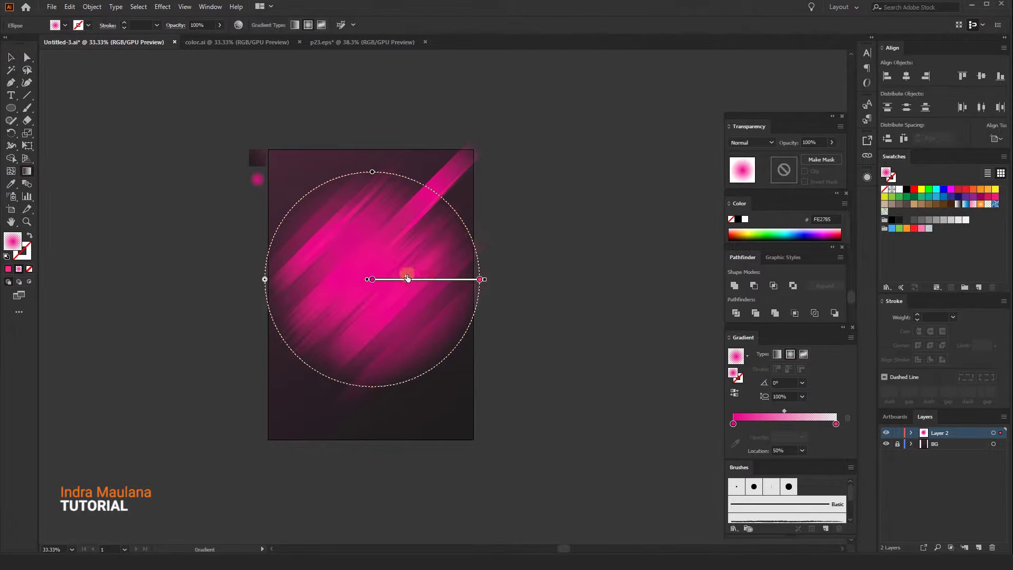
left_click_drag(408, 279, 400, 278)
key("v")
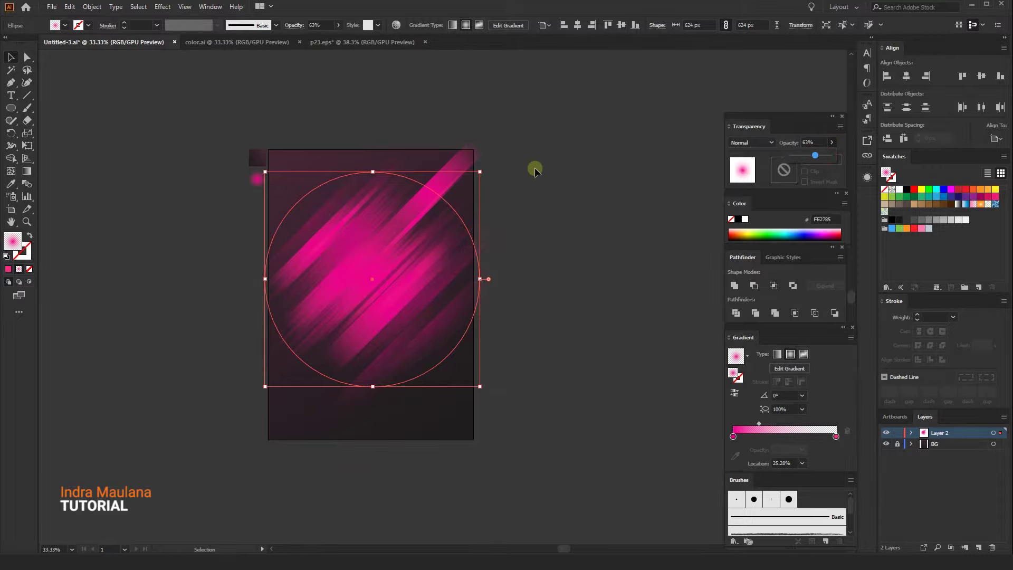
scroll(534, 174, "down", 1)
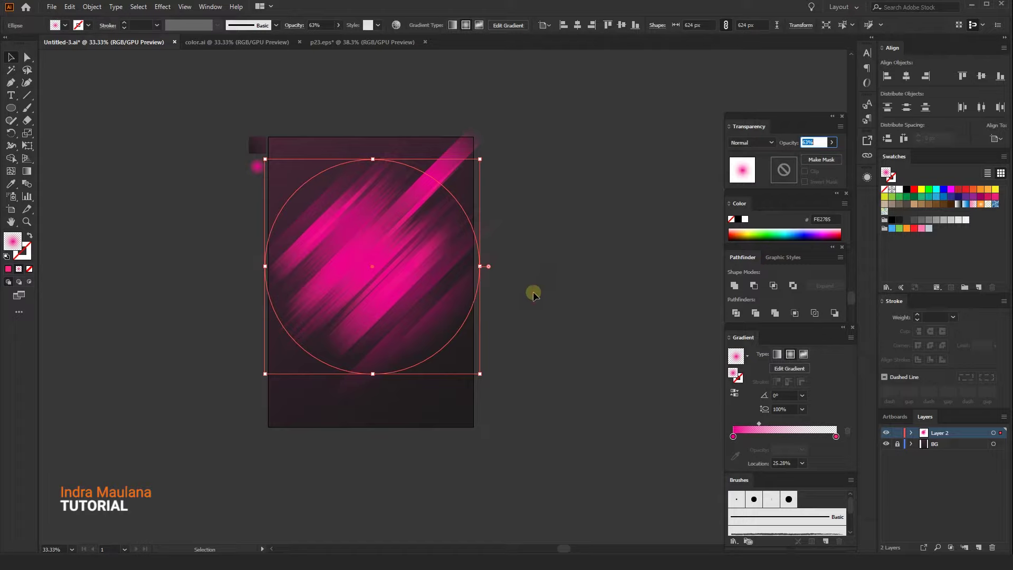
left_click(533, 291)
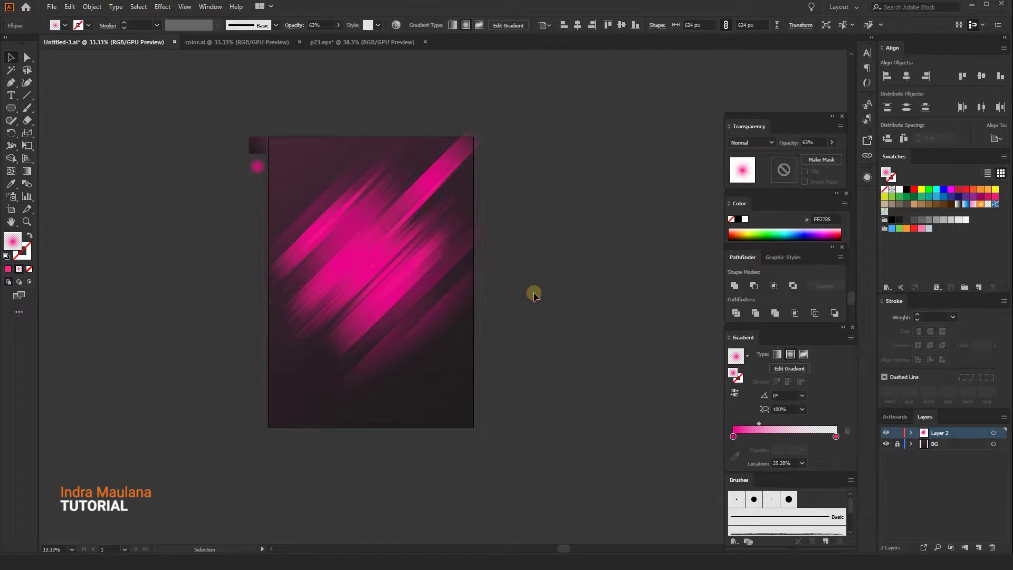
left_click(354, 290)
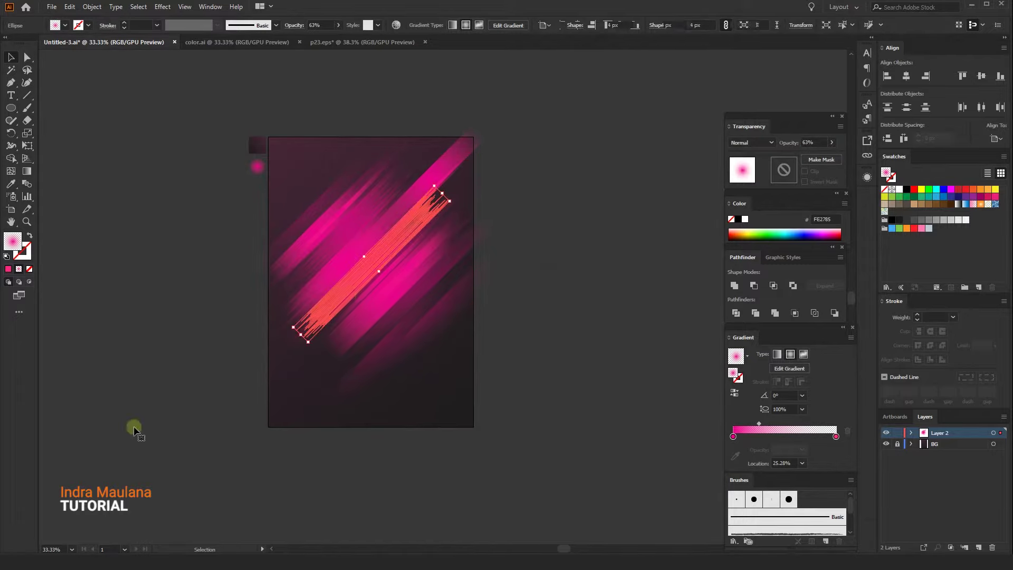
Step: Zoom to 50% and set the thin diagonal streak group's opacity to 37%
key("ctrl+equal")
left_click(128, 357)
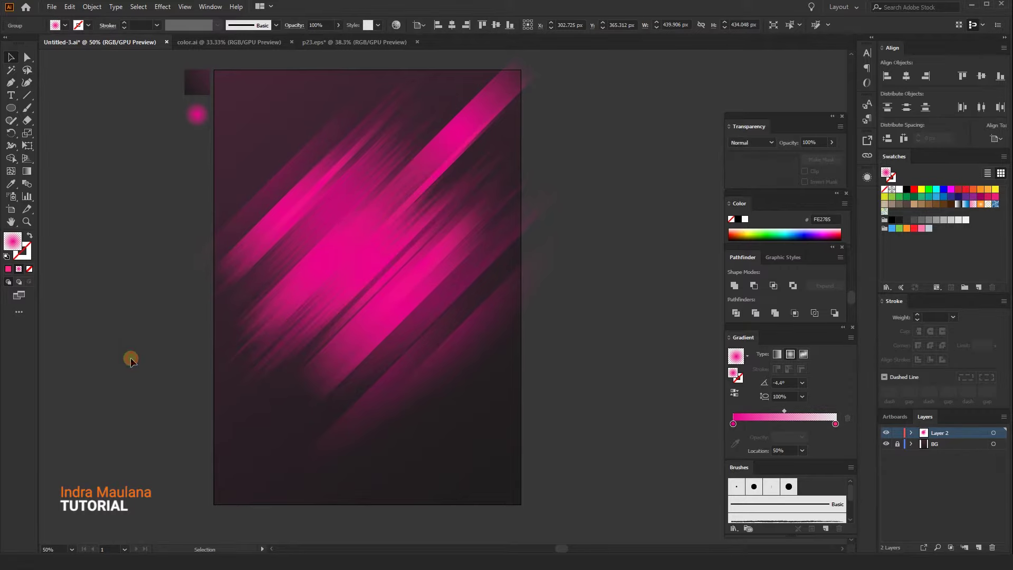
left_click(299, 328)
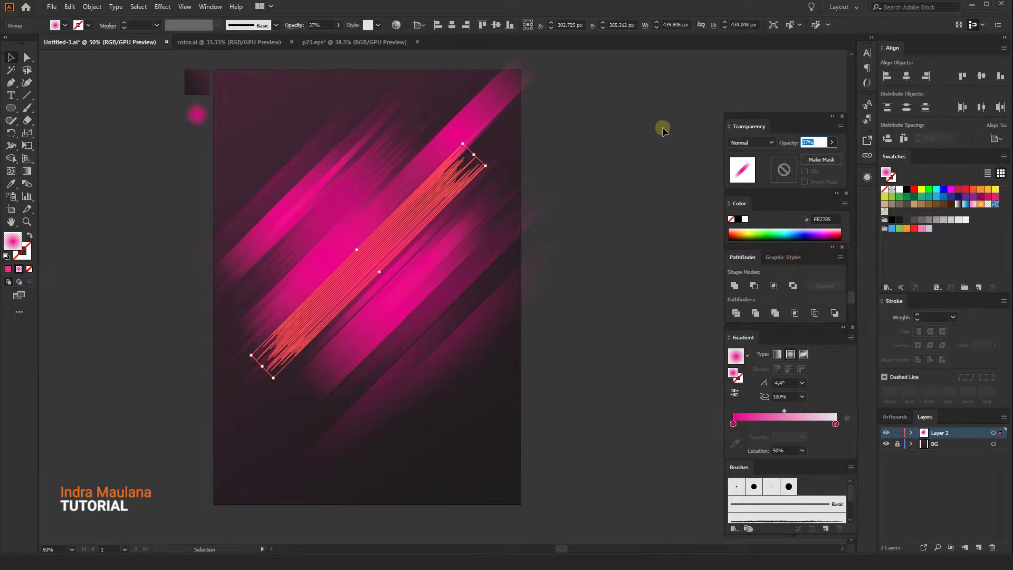
key("ctrl+h")
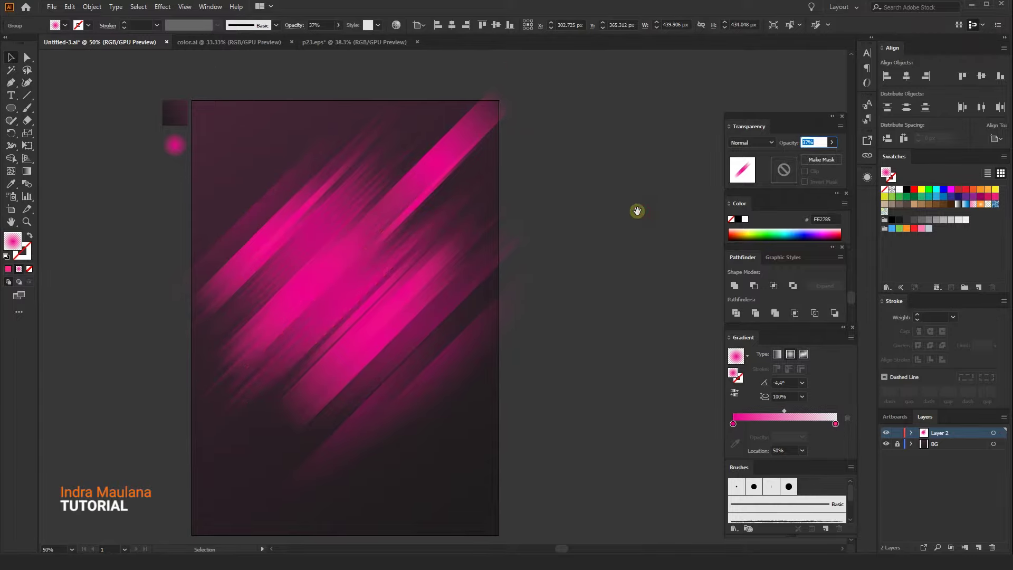
left_click(639, 210)
mouse_move(638, 211)
left_mouse_down()
mouse_move(648, 193)
mouse_move(631, 204)
left_mouse_up()
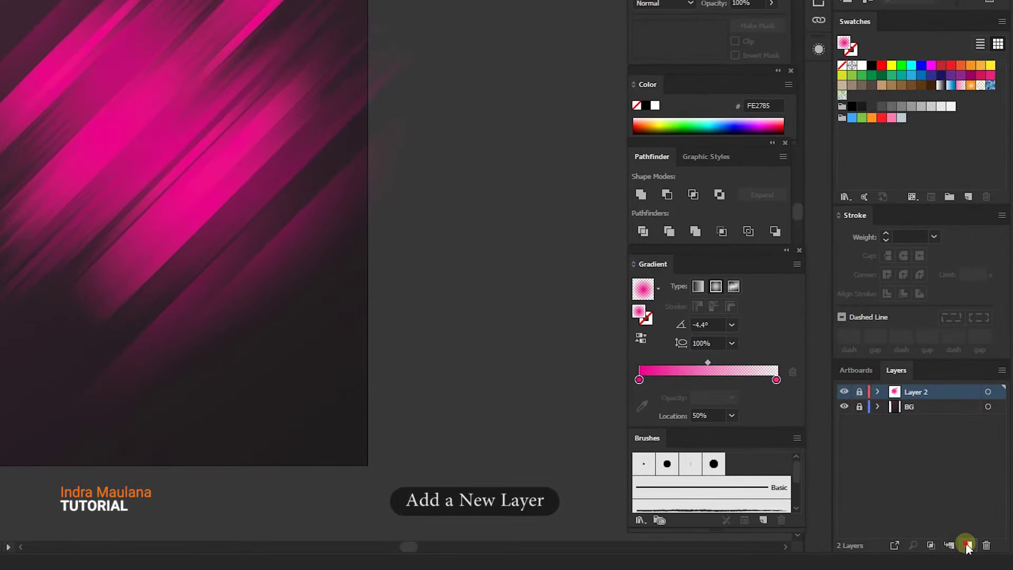
Step: Add a new layer above Layer 2 and name it 'Line'
left_click(968, 545)
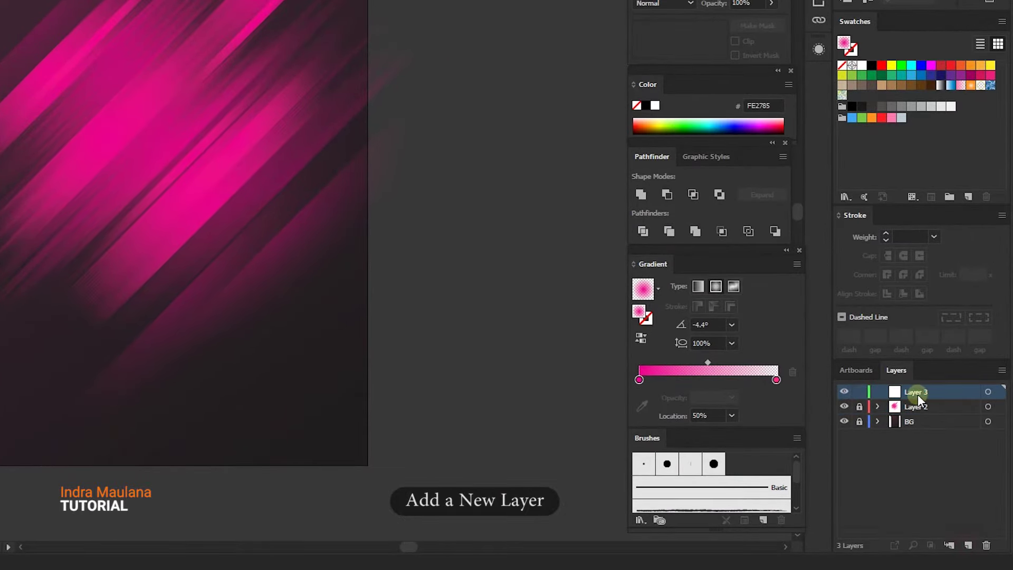
double_click(918, 391)
type("e")
key("Return")
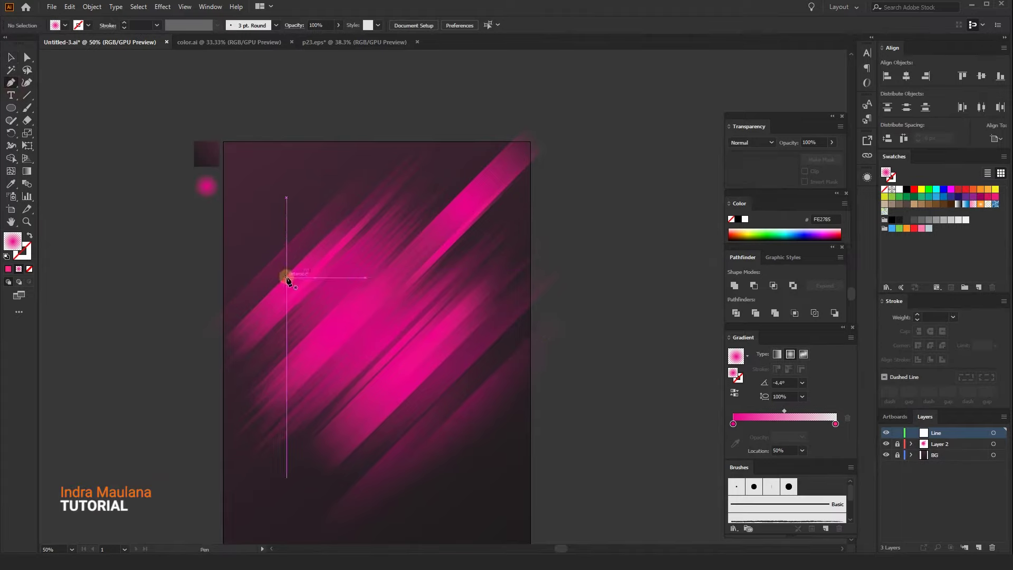
Step: Draw a two-point diagonal line with the Pen tool and make its stroke white
left_click(340, 219, "ctrl")
left_click(340, 235, "ctrl")
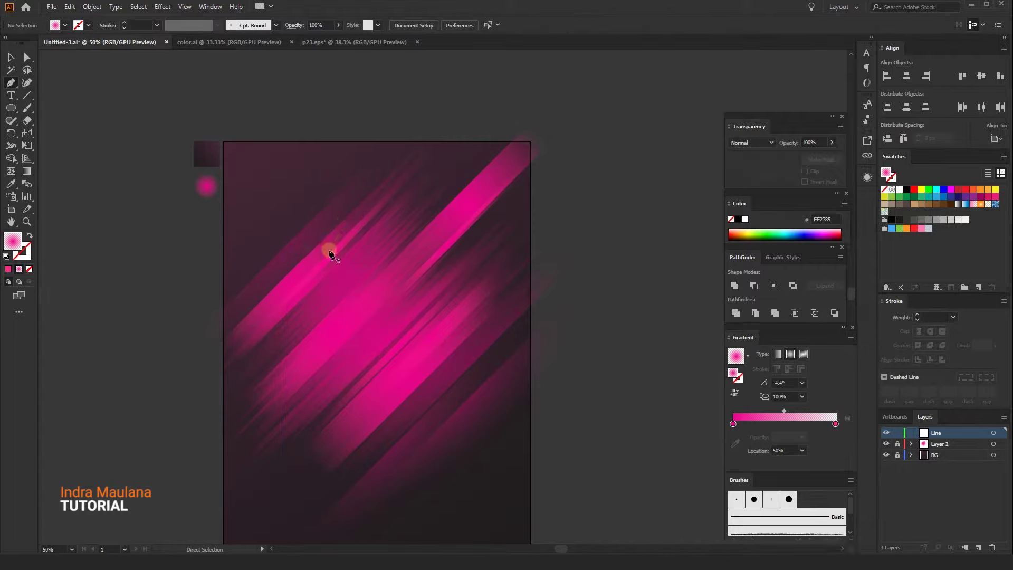
left_click(317, 260)
left_click(399, 178)
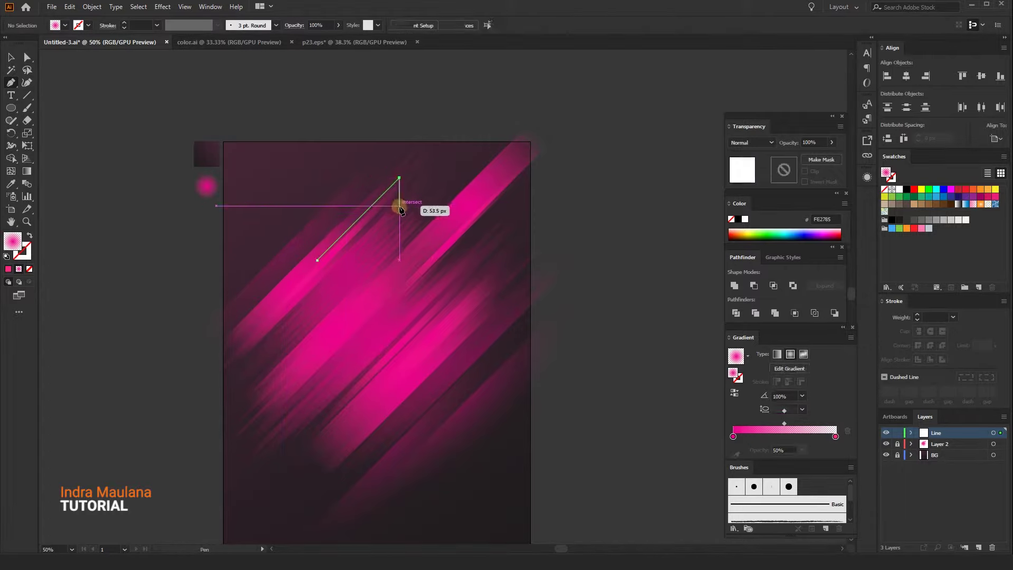
key("v")
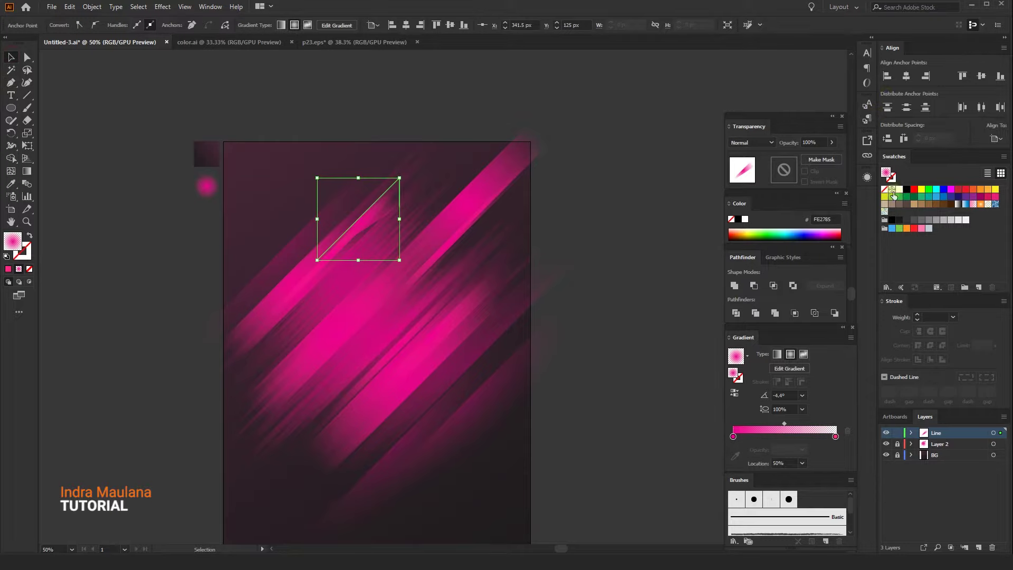
left_click(899, 189)
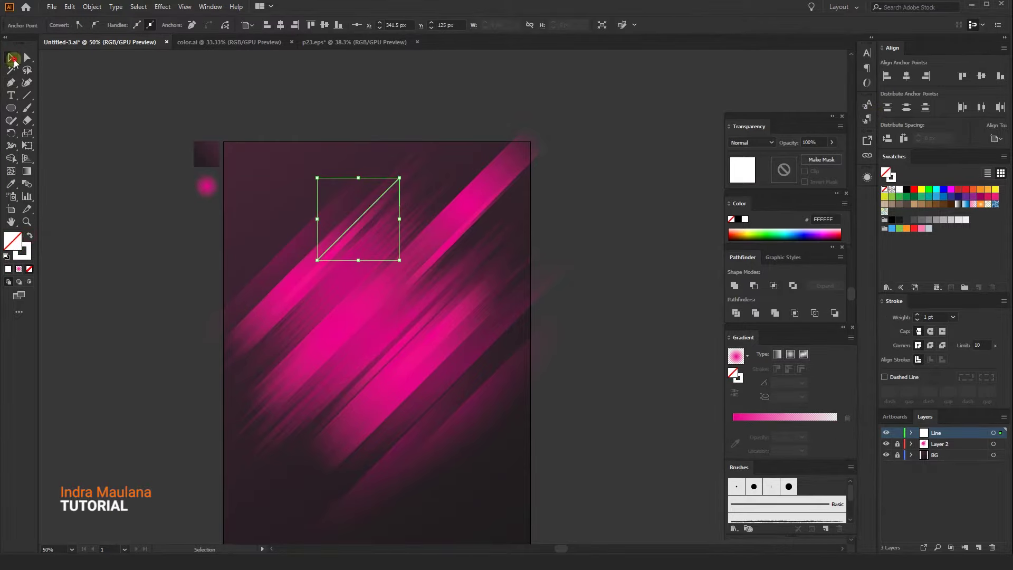
left_click(11, 57)
left_click(265, 109)
Step: Draw a four-point white zigzag ending in a long diagonal across the streaks
scroll(264, 109, "down", 1)
left_click(9, 83)
scroll(294, 276, "down", 1)
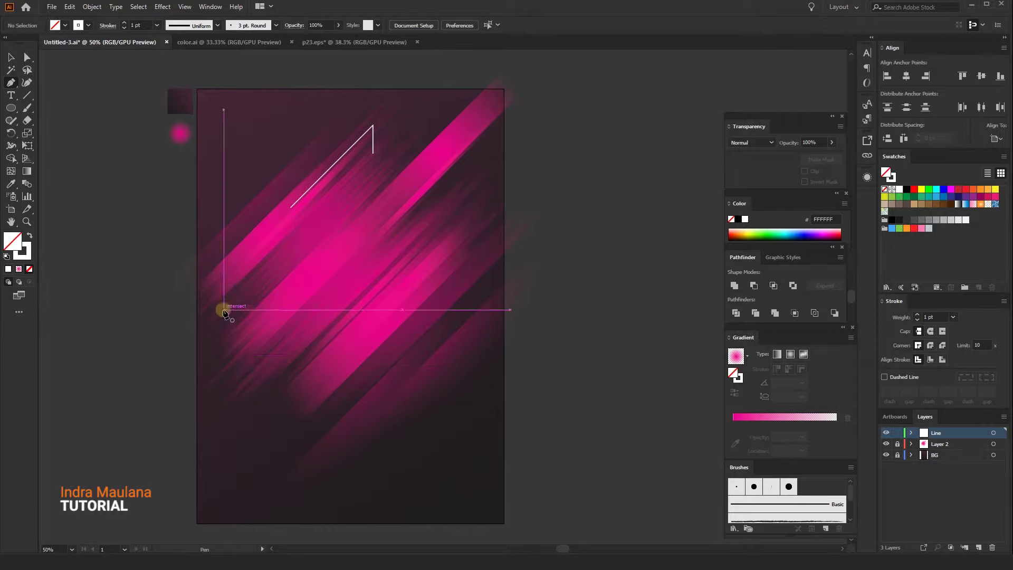
left_click(218, 285)
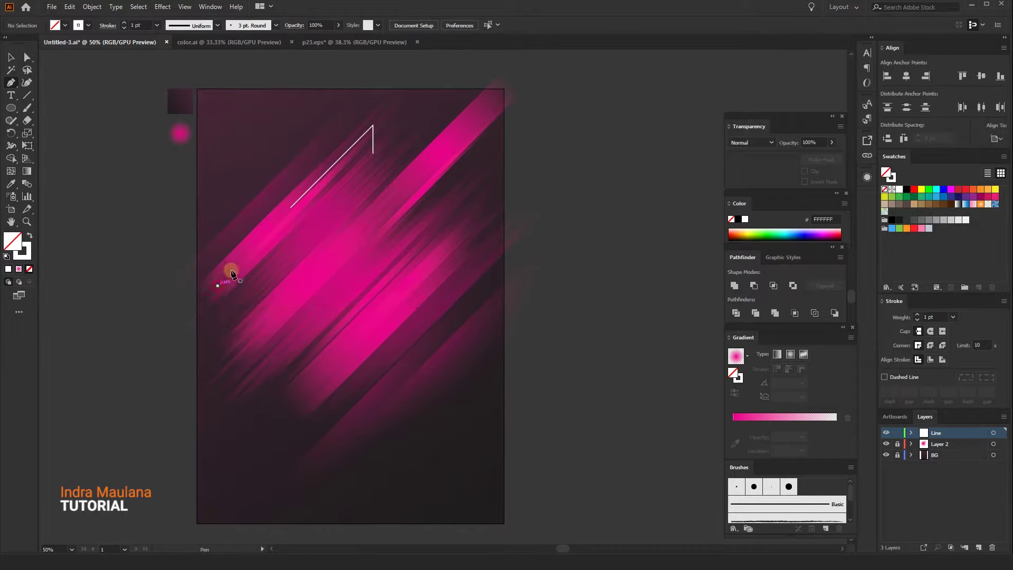
left_click(251, 253)
left_click(251, 295)
left_click(325, 224)
key("Escape")
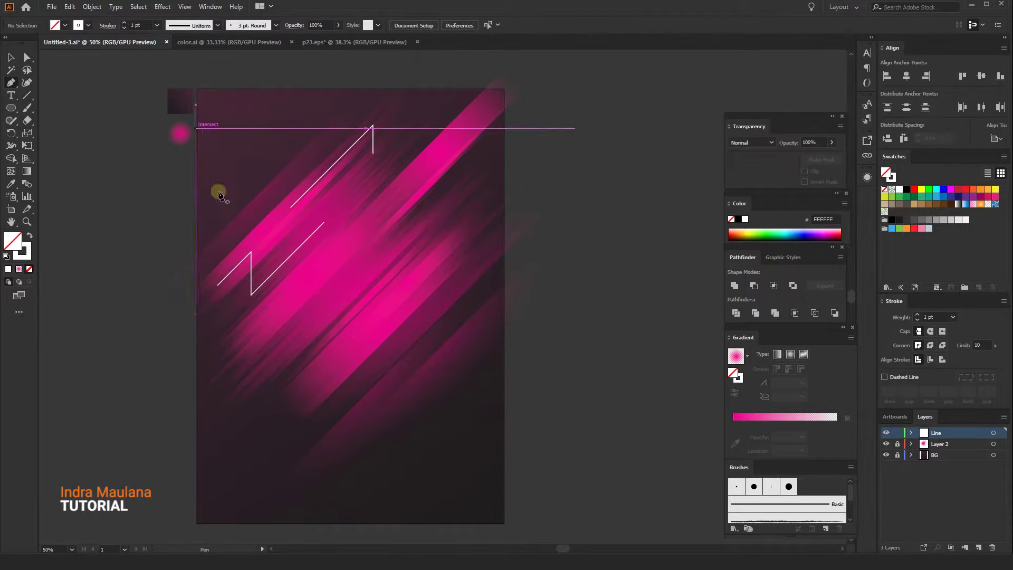
Step: Add a long diagonal white line and a short vertical stroke at the lower left
scroll(286, 346, "down", 1)
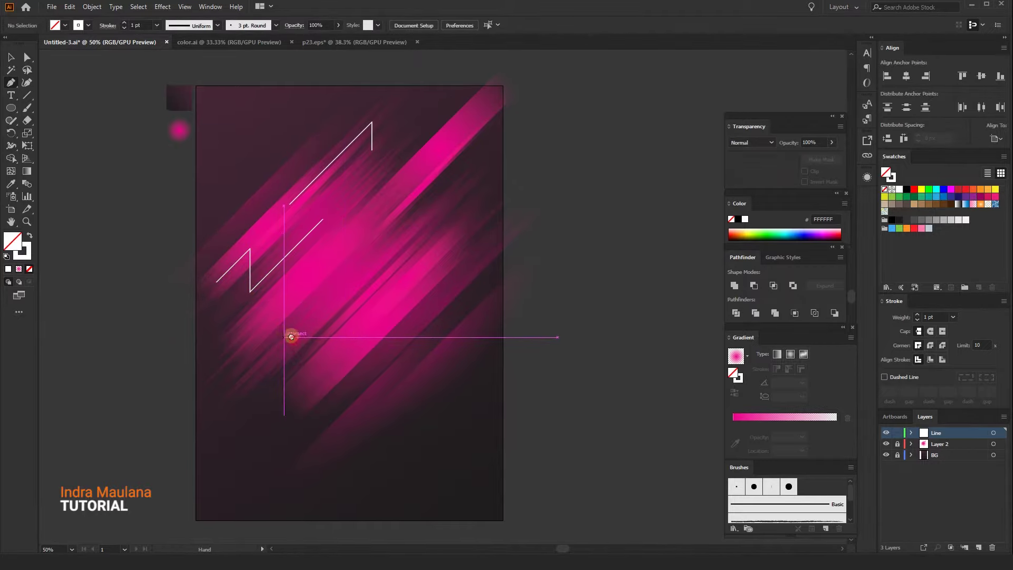
left_click(253, 312)
left_click(384, 181)
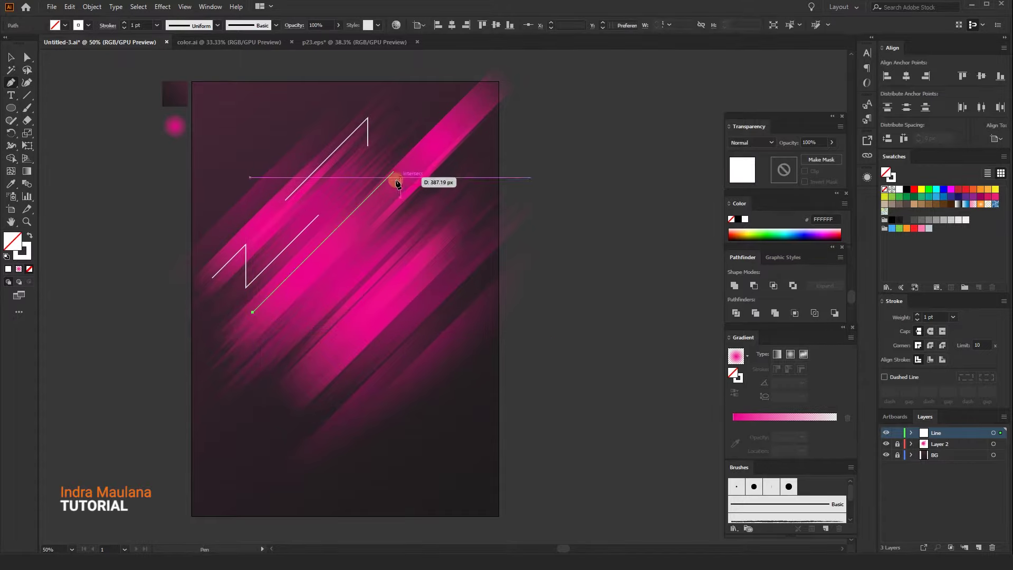
key("Escape")
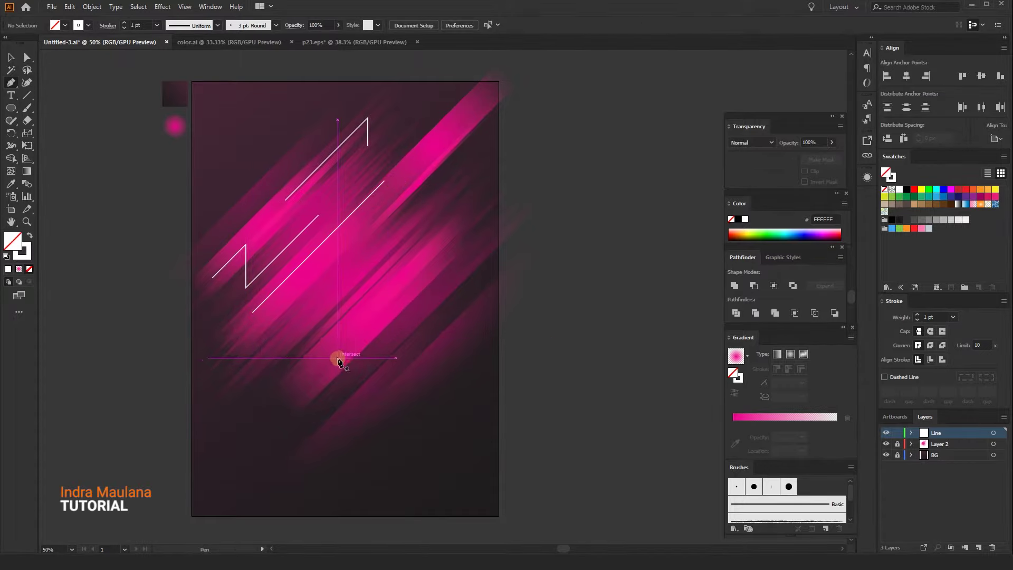
left_click(269, 367)
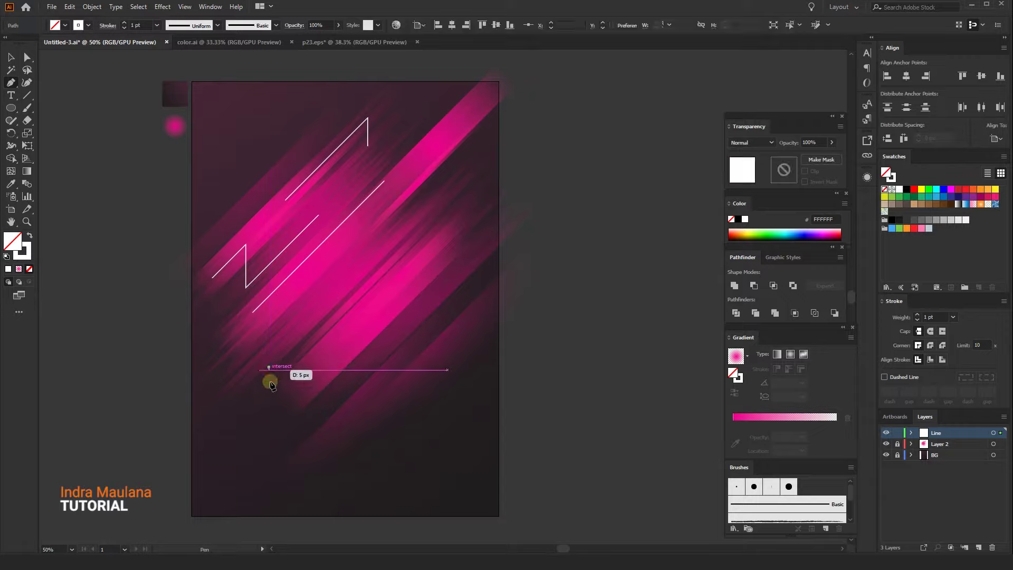
left_click(268, 392)
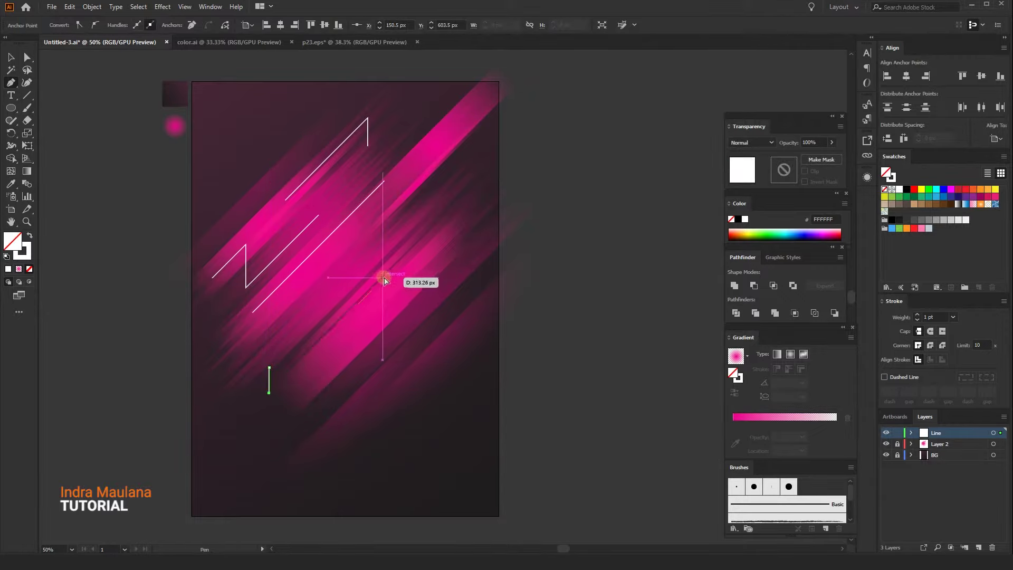
key("Escape")
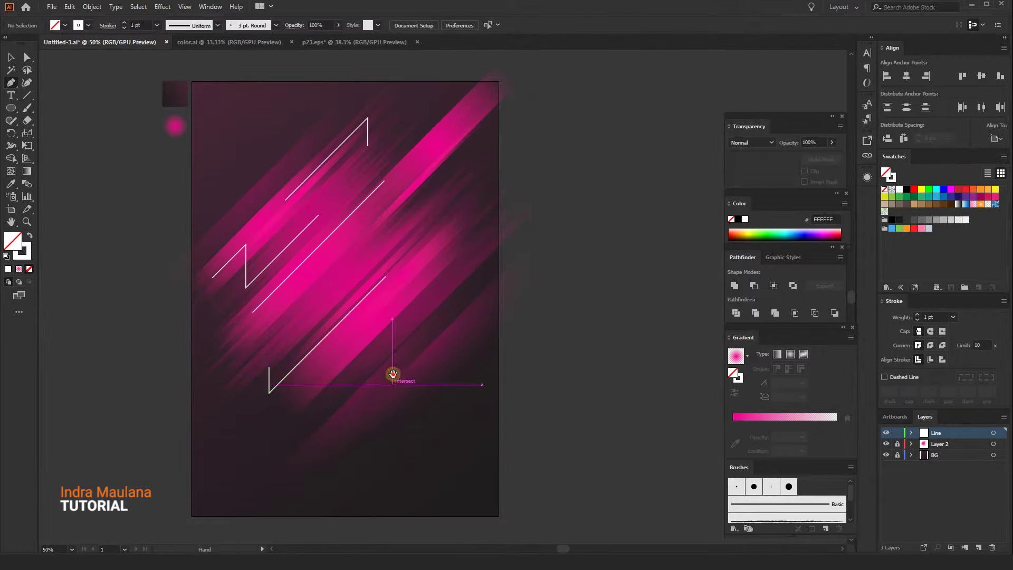
Step: Draw a zigzag from a short vertical stroke on the right down to the lower left
left_click(453, 310)
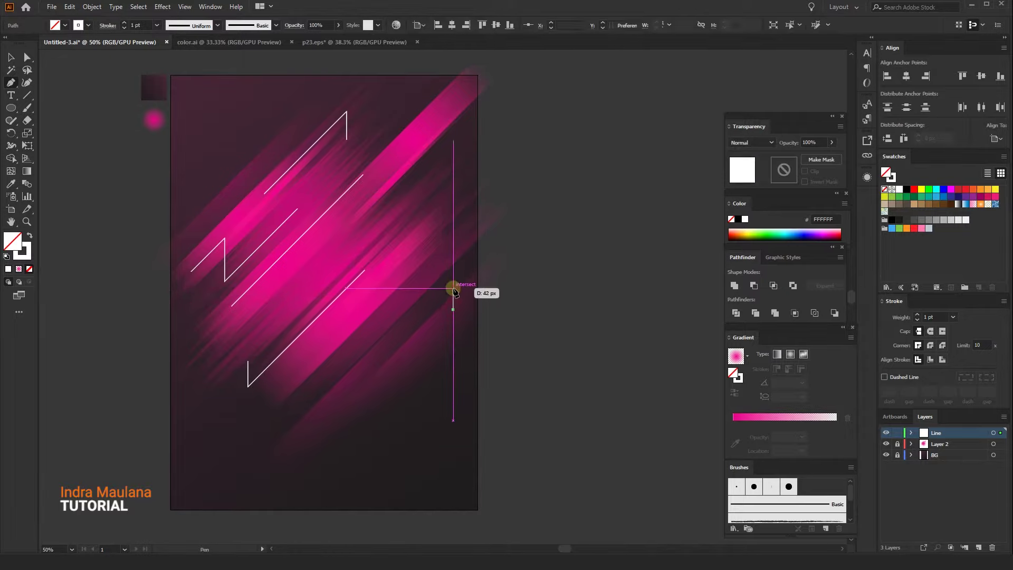
left_click(453, 287)
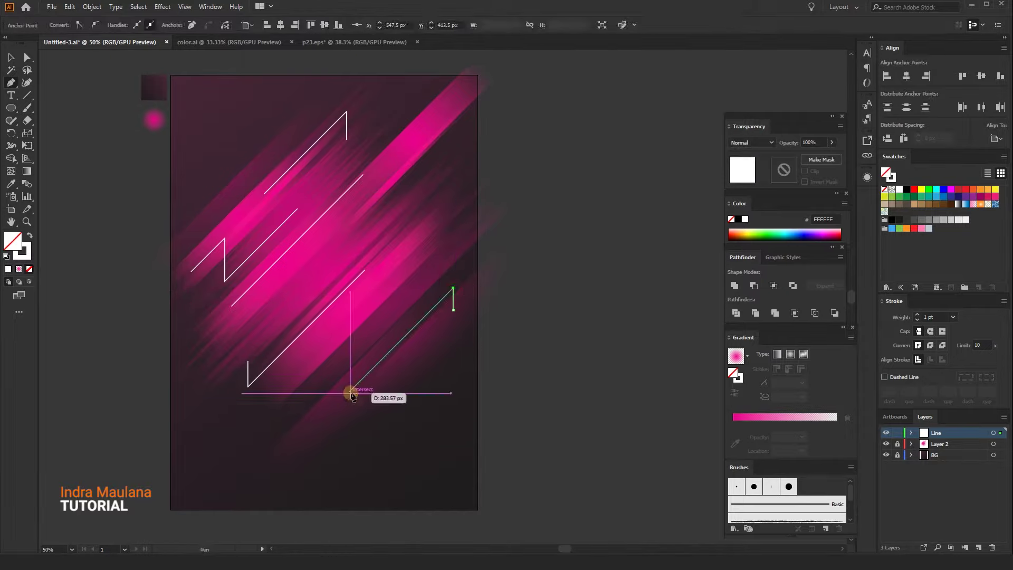
left_click(348, 396)
key("Escape")
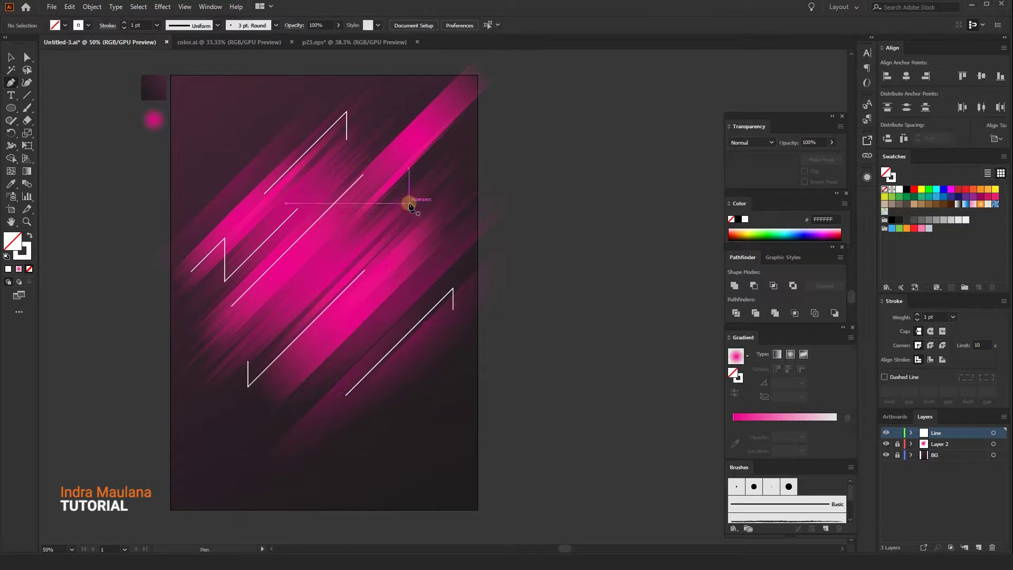
Step: Draw two more white zigzags on the right and near the top right
left_click(402, 259)
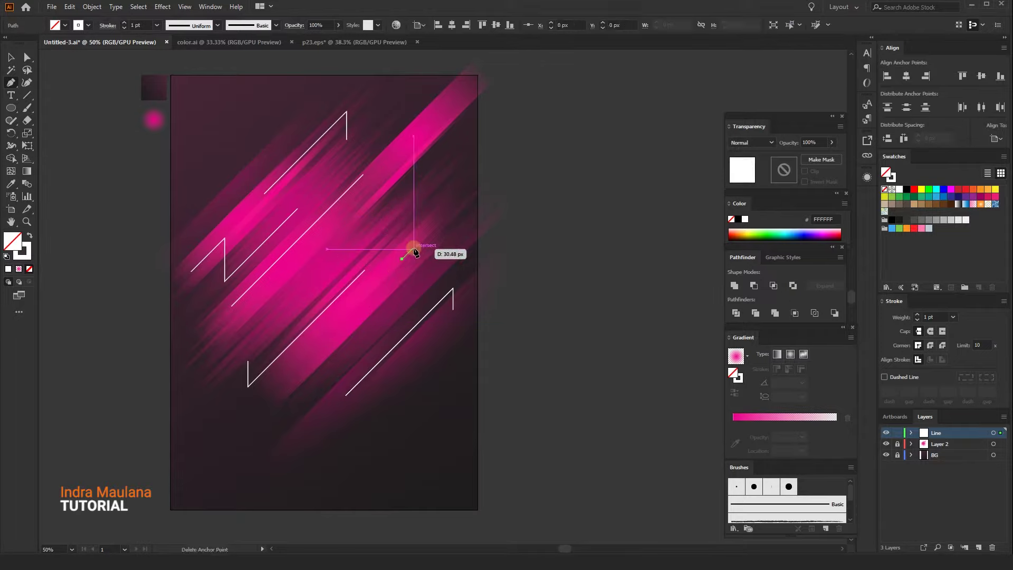
left_click(414, 277)
left_click(464, 227)
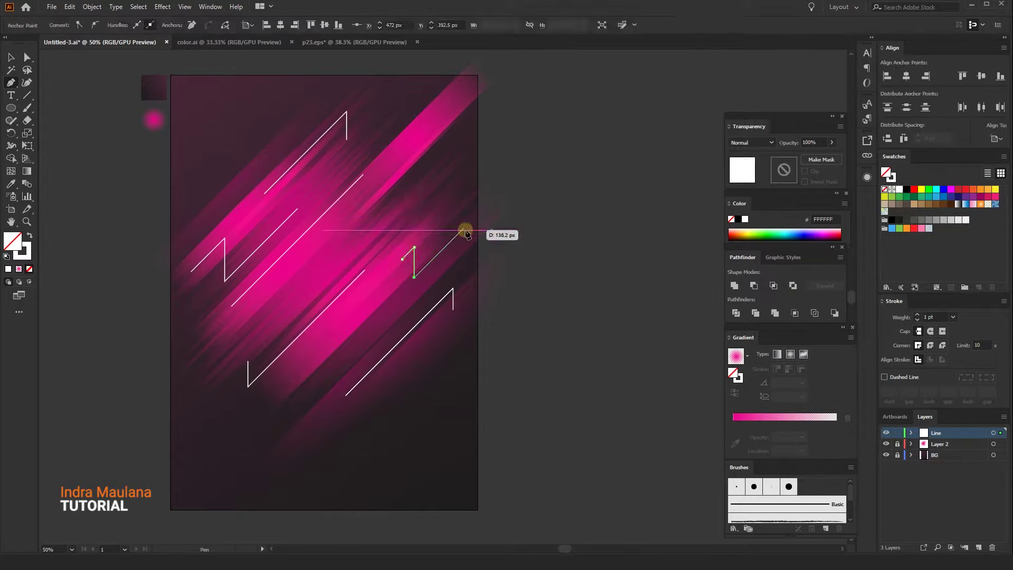
key("Escape")
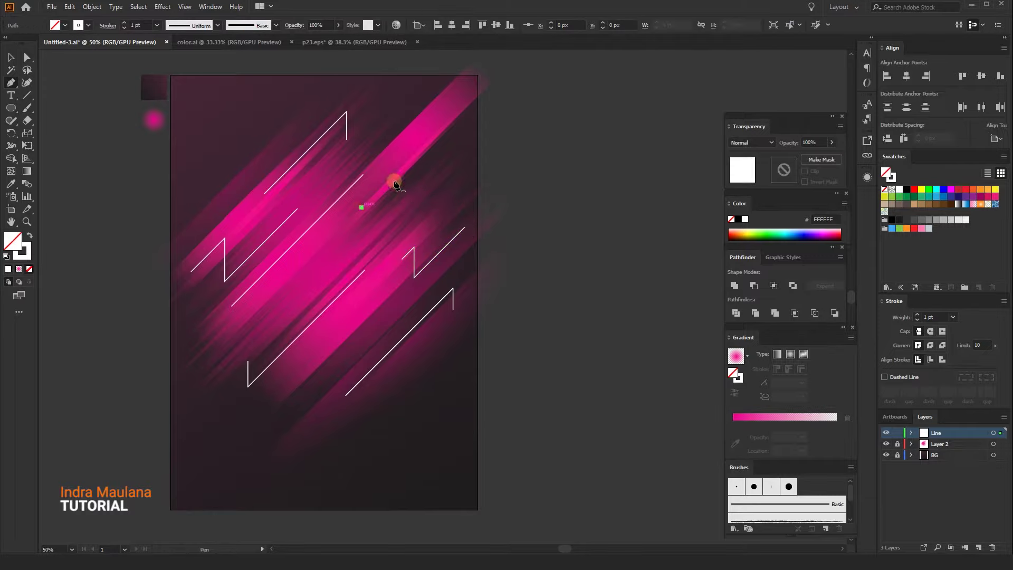
left_click(324, 227)
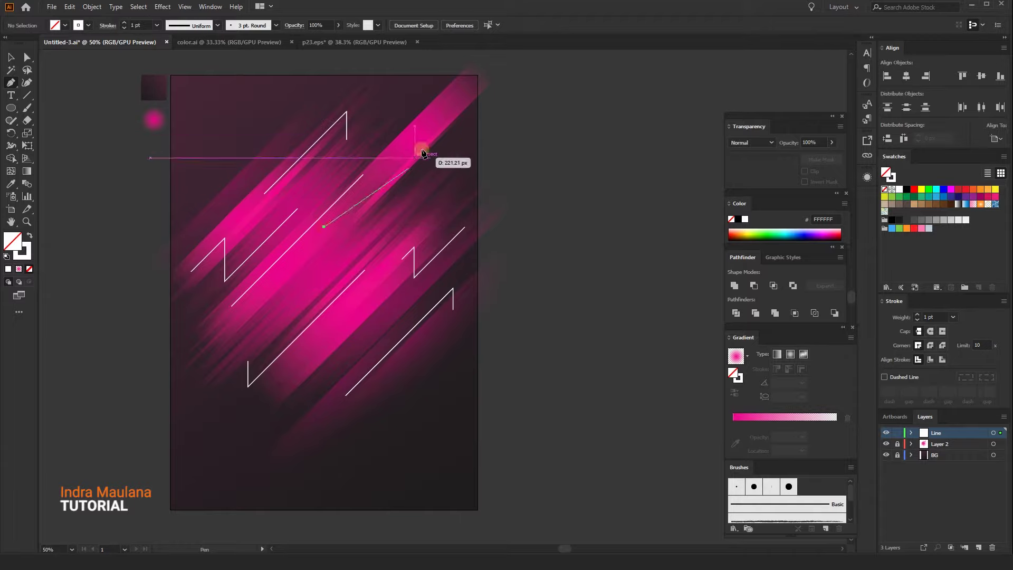
left_click(436, 116)
left_click(435, 142)
left_click(294, 163, "ctrl")
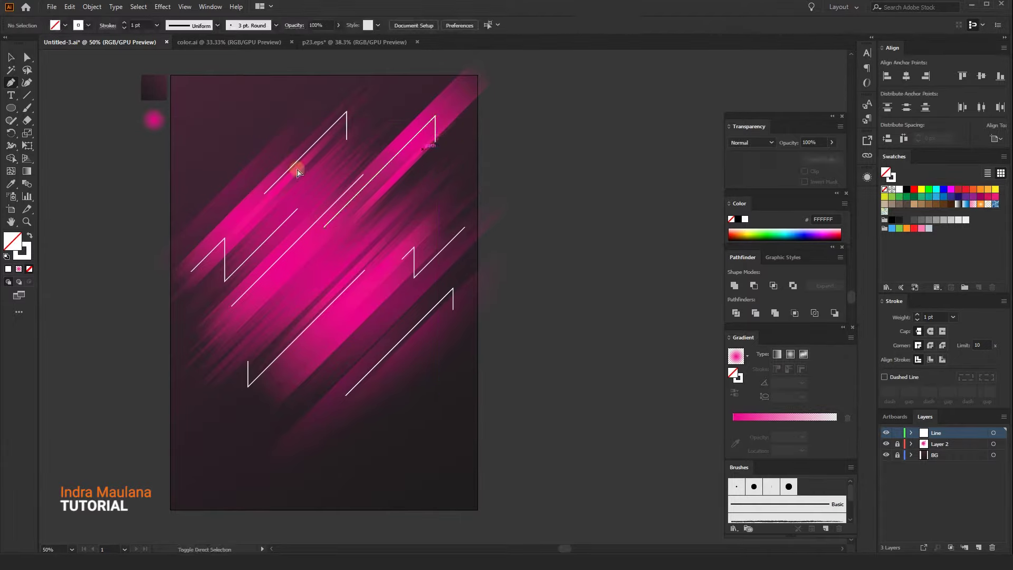
key("v")
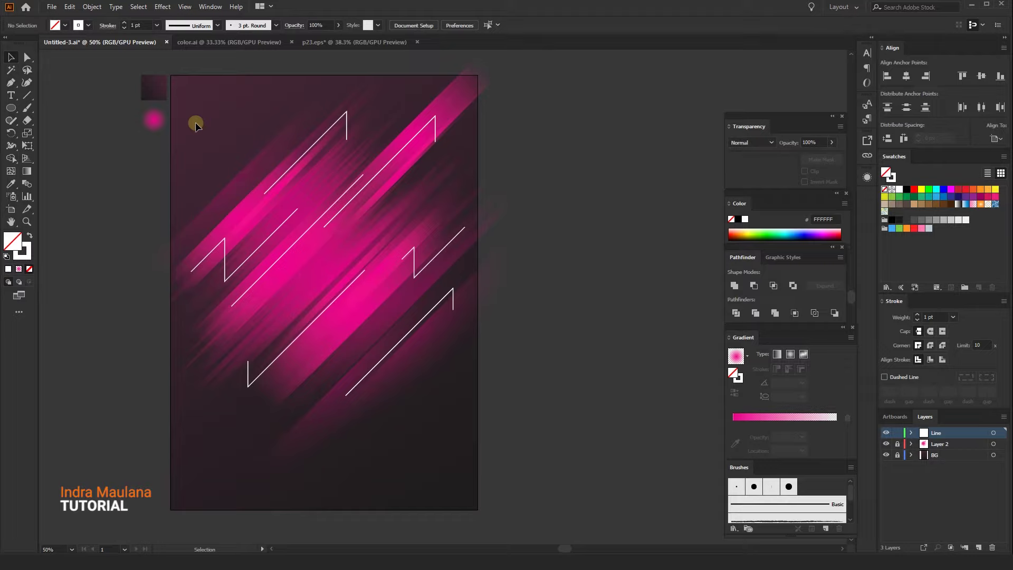
Step: Marquee-select the white zigzag lines and apply a tapered stroke width profile
left_click_drag(195, 122, 297, 262)
left_click_drag(314, 327, 481, 413)
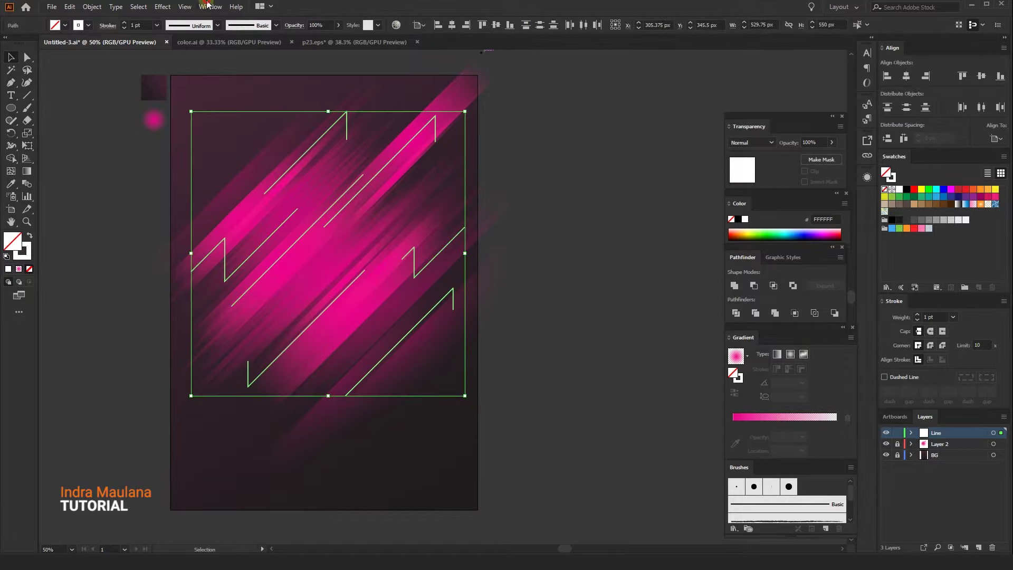
left_click(106, 26)
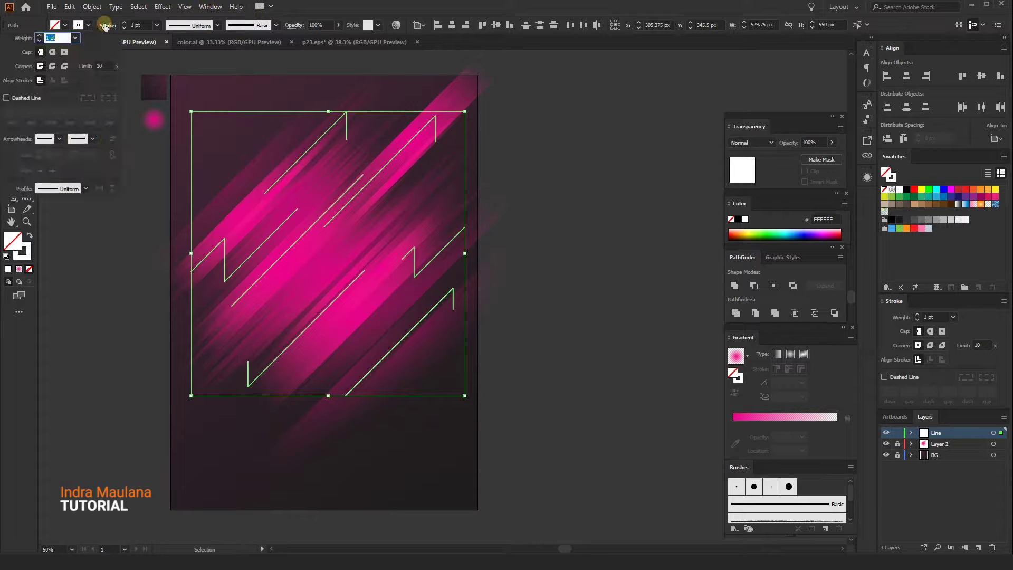
left_click(86, 188)
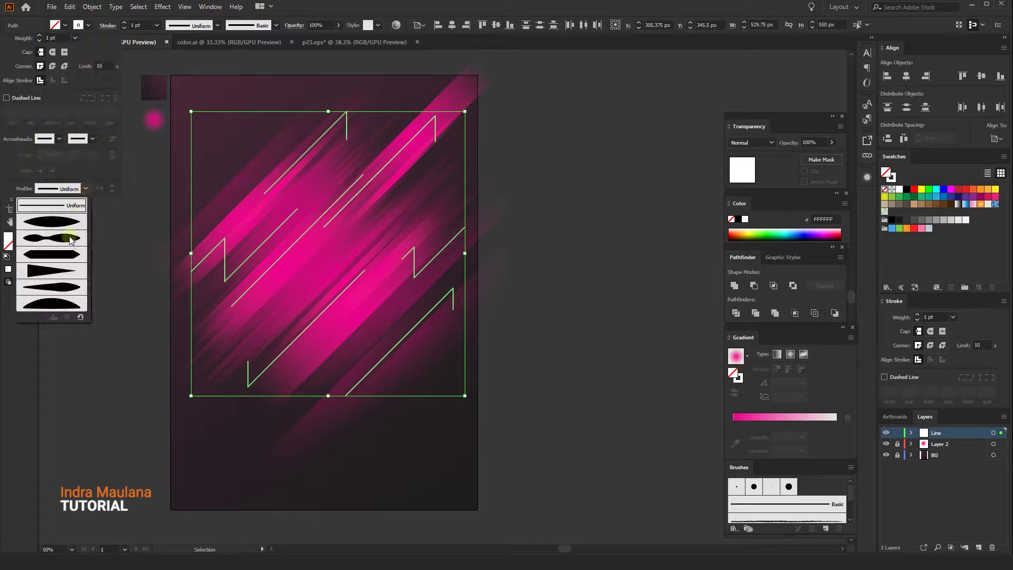
left_click(34, 271)
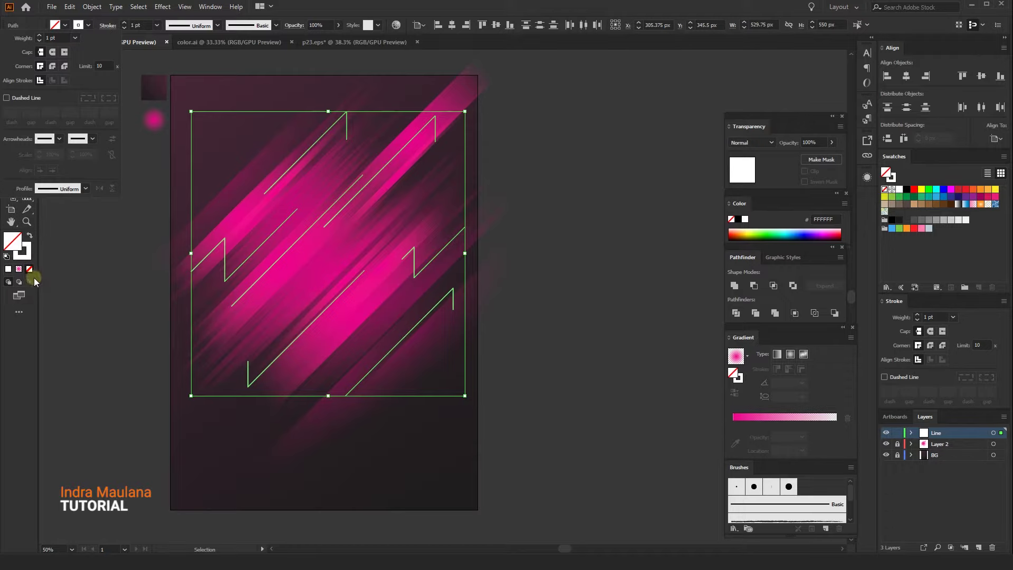
left_click(106, 295)
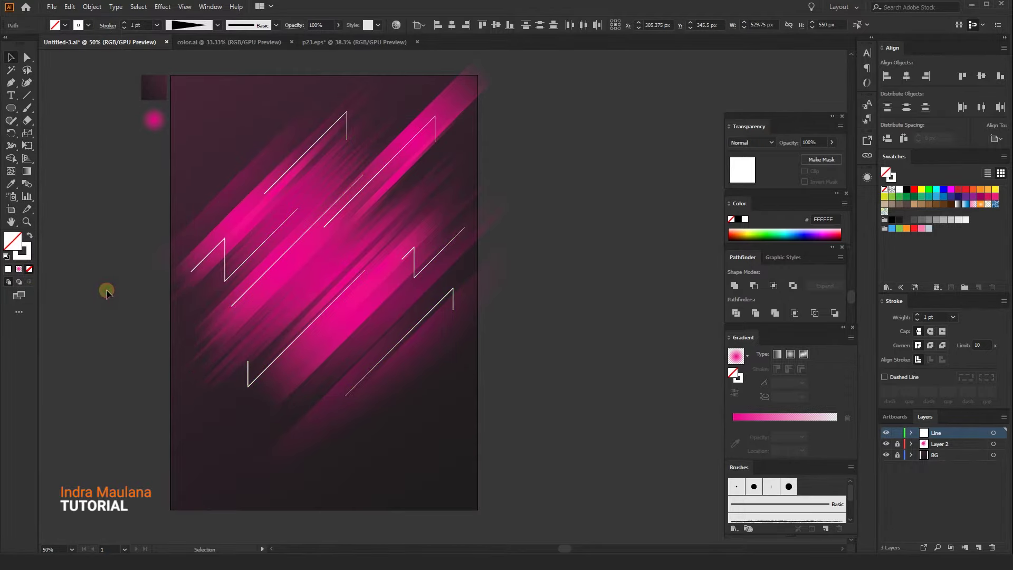
scroll(112, 258, "up", 1)
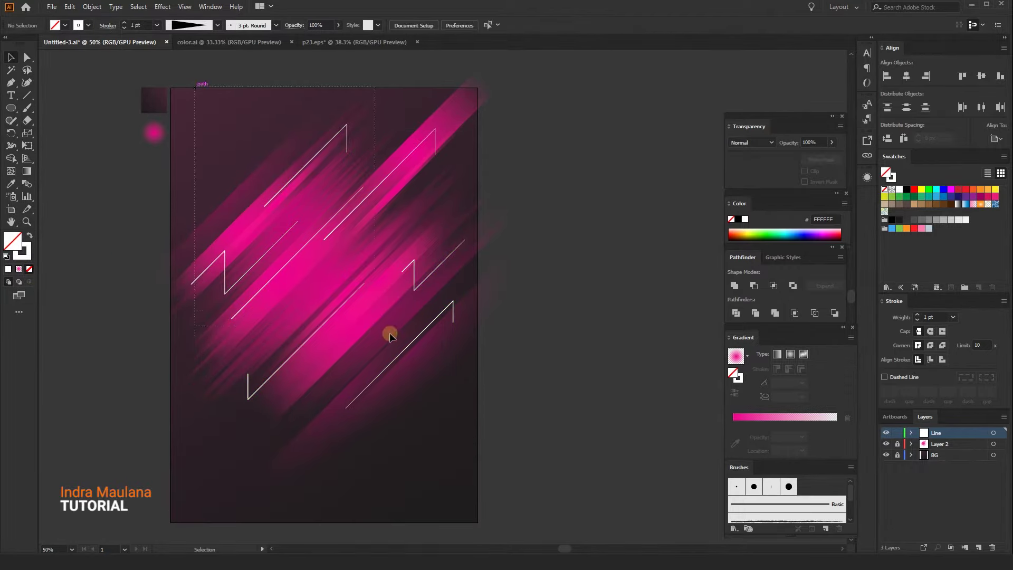
left_click_drag(590, 426, 590, 425)
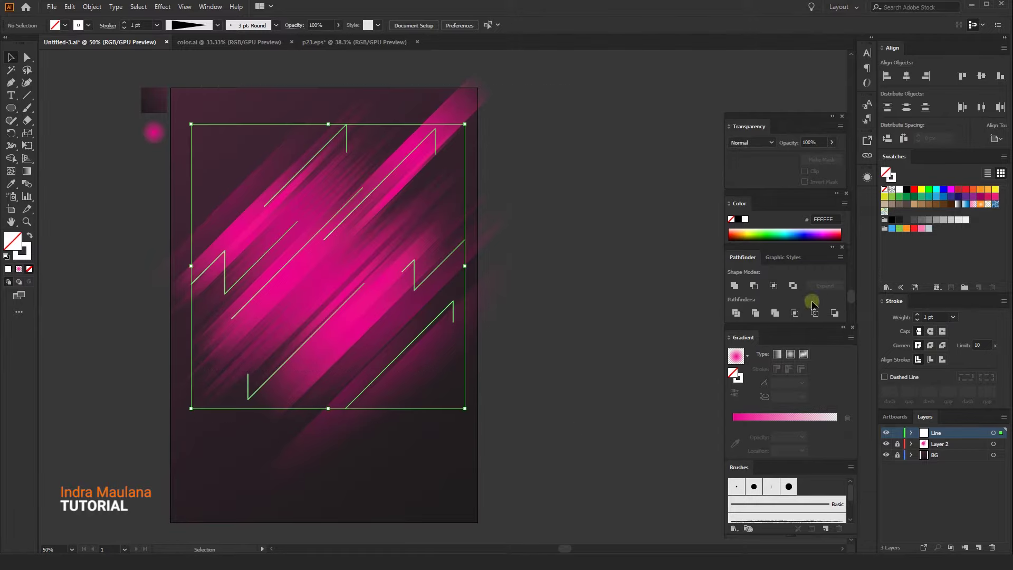
Step: Apply the White/Black gradient, swap fill and stroke, and set the fill to None
left_click(747, 355)
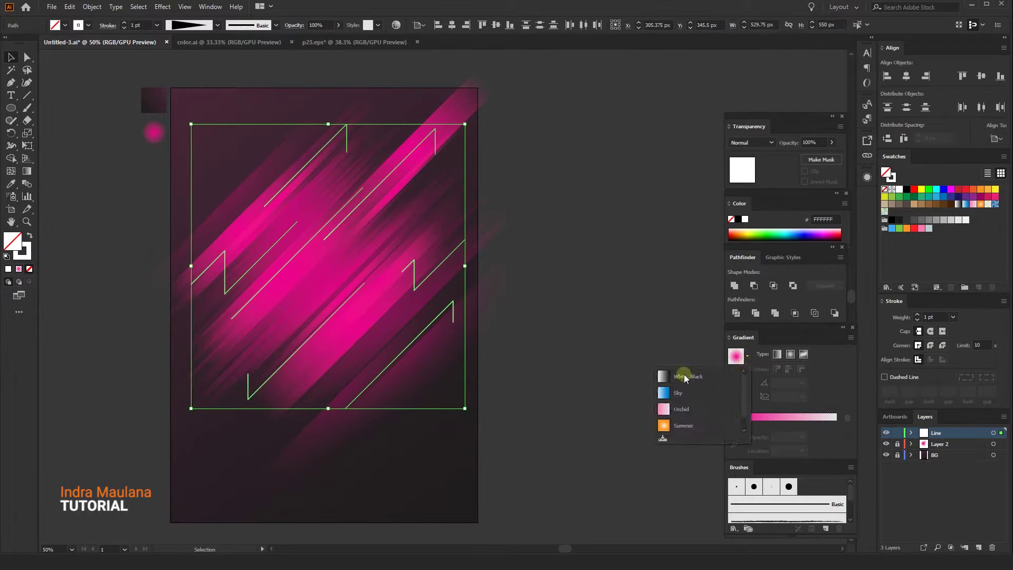
left_click(684, 378)
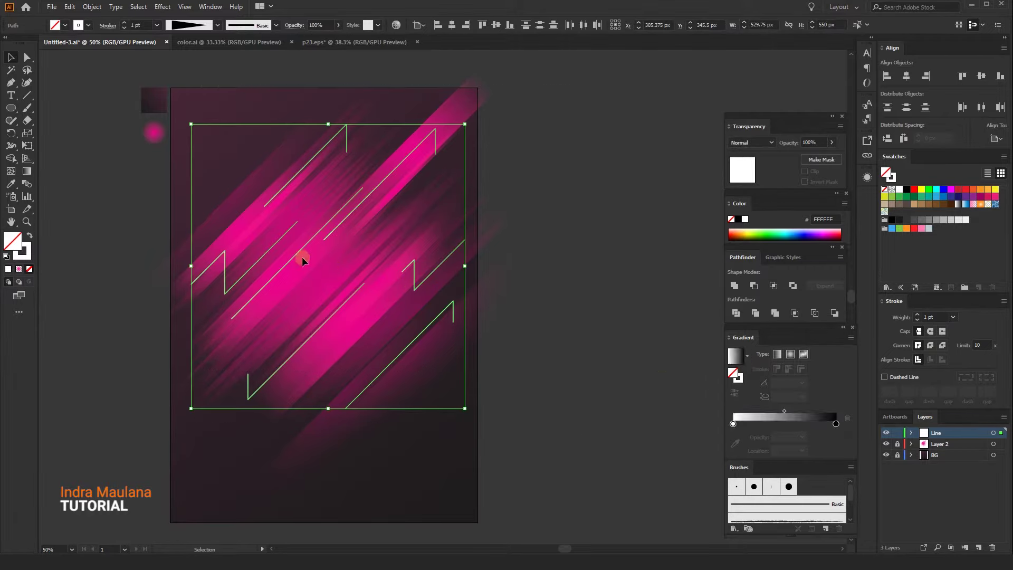
left_click(30, 236)
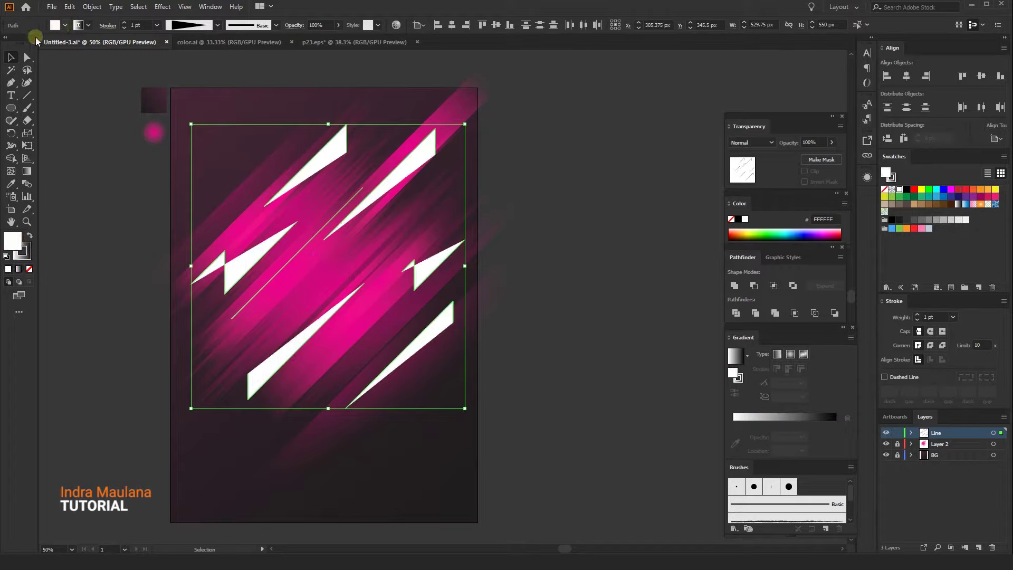
left_click(78, 25)
left_click(7, 43)
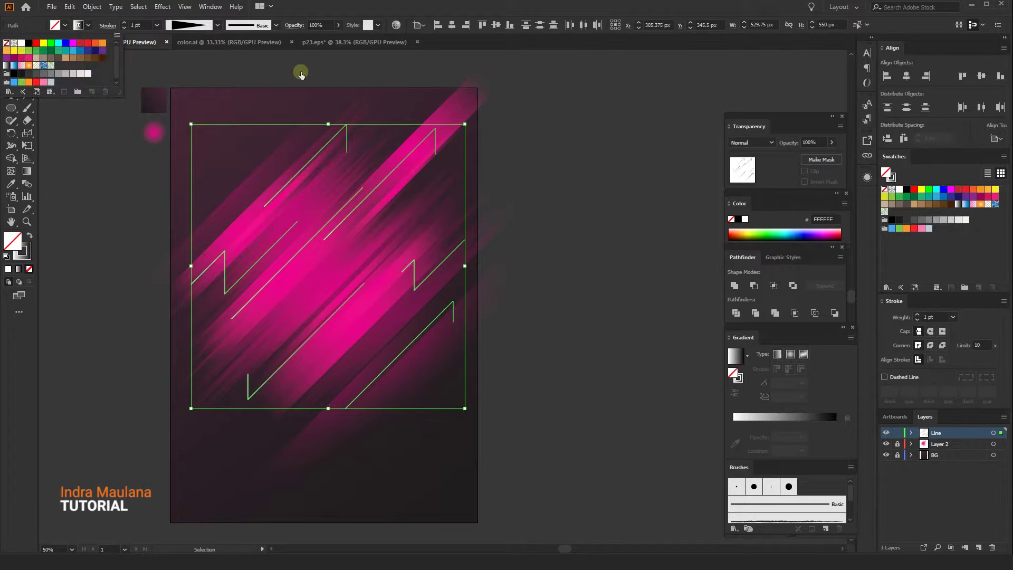
left_click(306, 75)
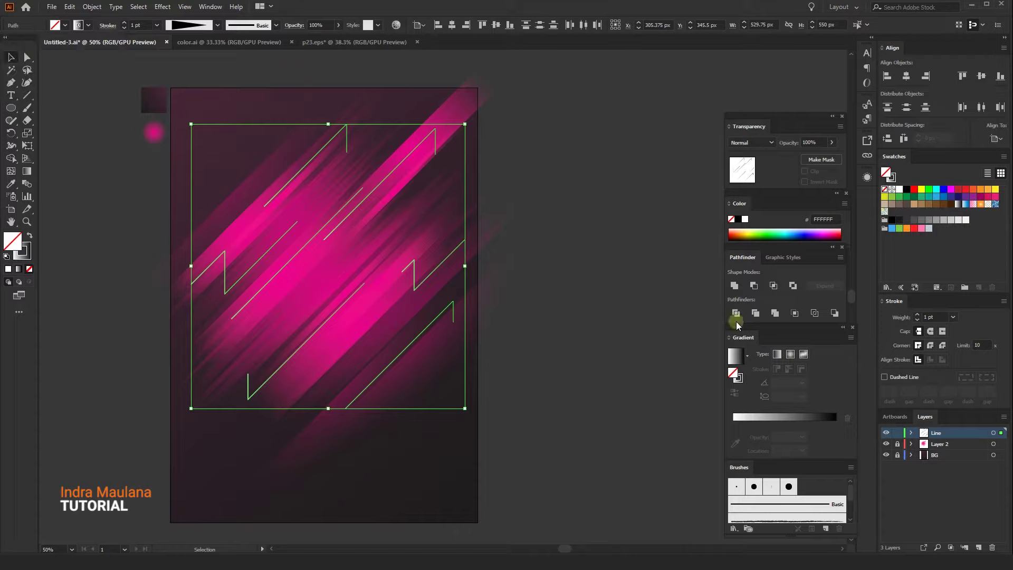
Step: Set the zigzag lines' blending mode to Screen in Transparency and preview it
left_click(749, 142)
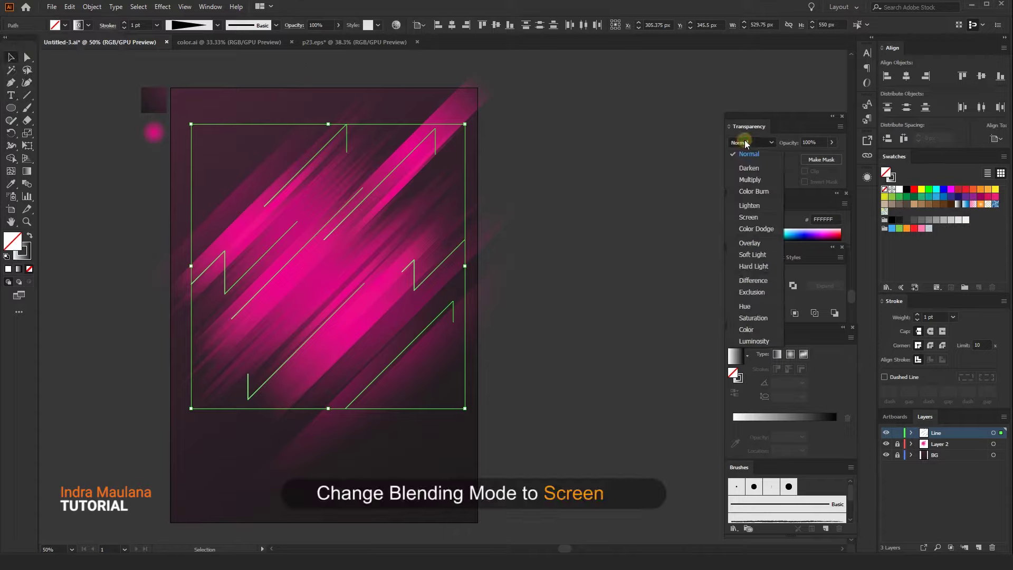
left_click(748, 217)
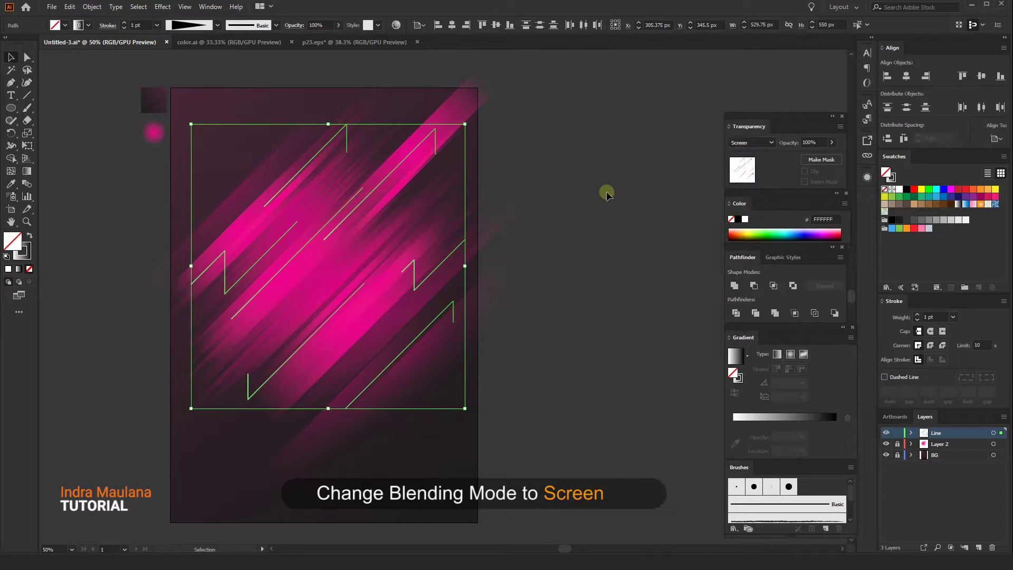
left_click(606, 194)
scroll(606, 193, "down", 2)
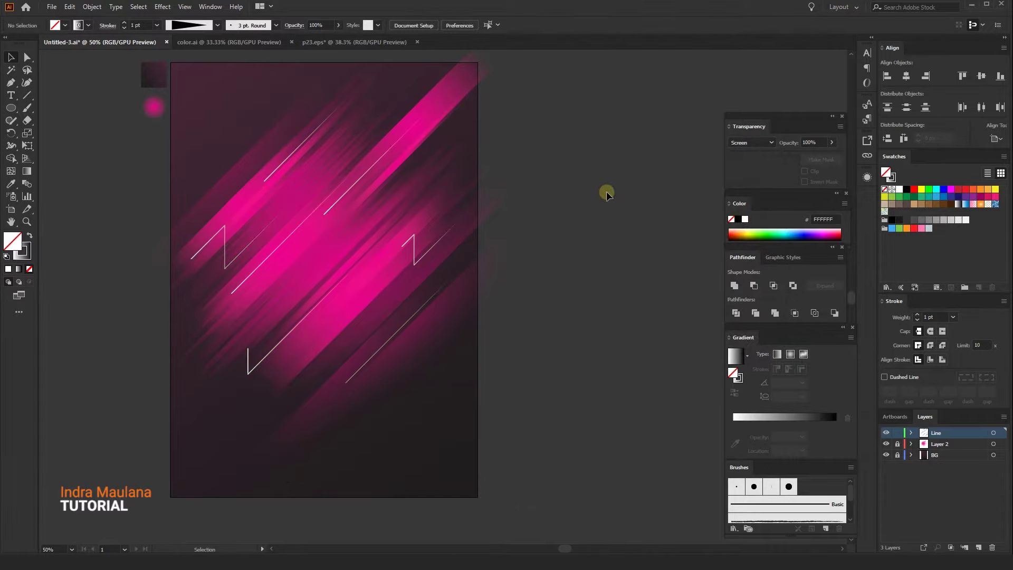
Step: Try a 2 pt stroke weight on the zigzag lines
key("ctrl+a")
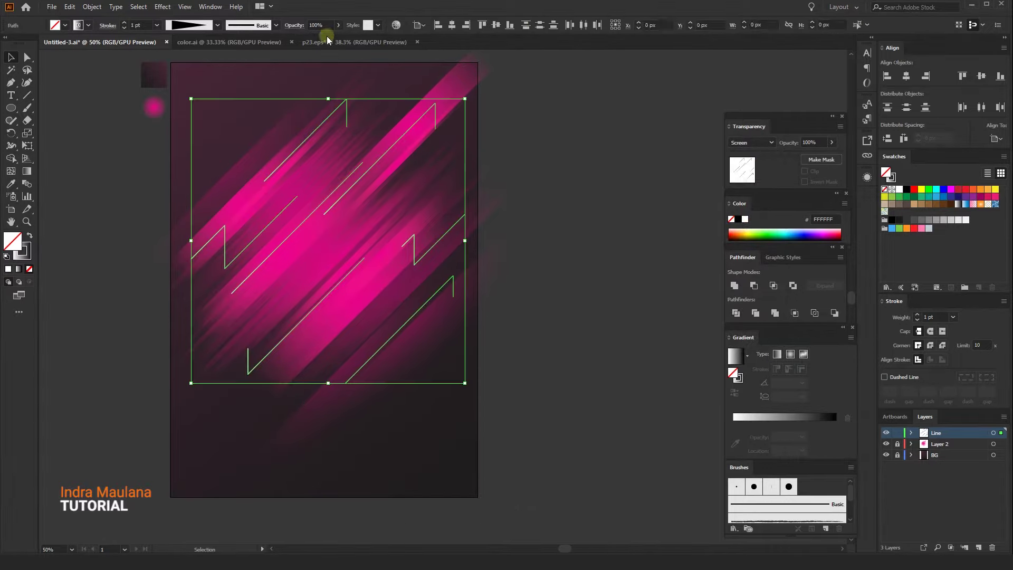
left_click(123, 23)
left_click(80, 232)
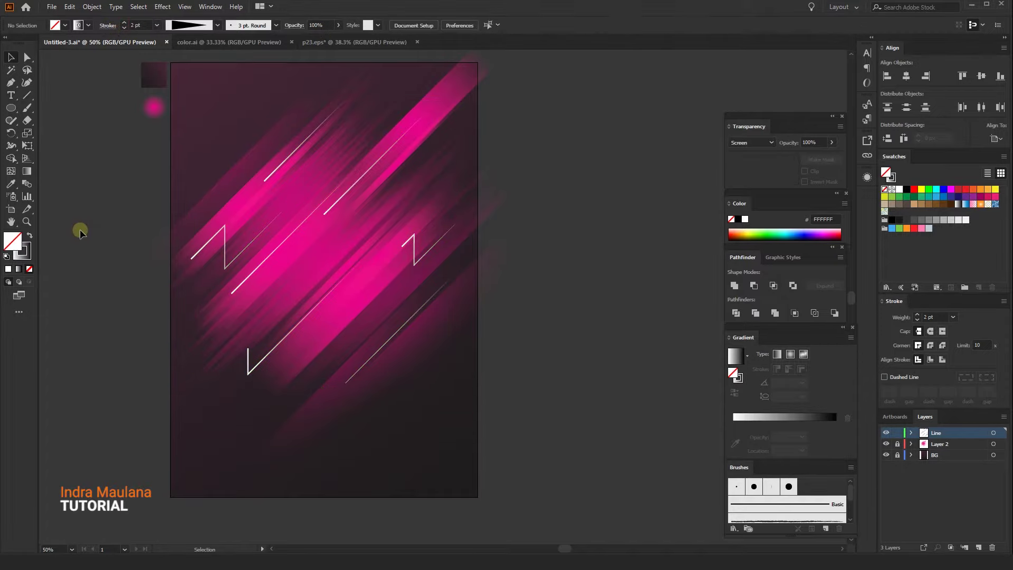
Step: Return the zigzag lines to a 1 pt stroke with the Uniform width profile
left_click_drag(502, 378, 179, 84)
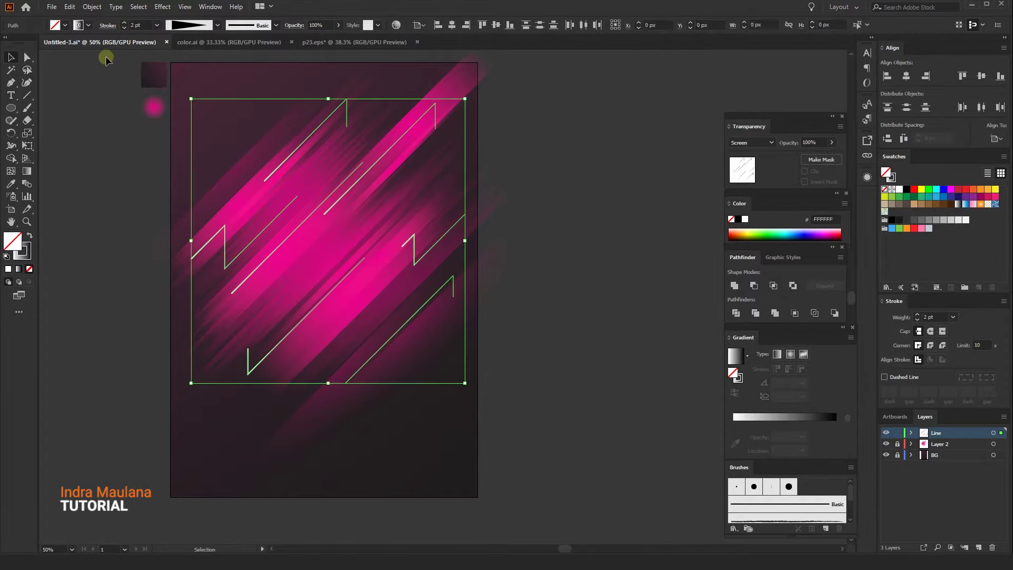
left_click(123, 27)
left_click(212, 25)
left_click(180, 43)
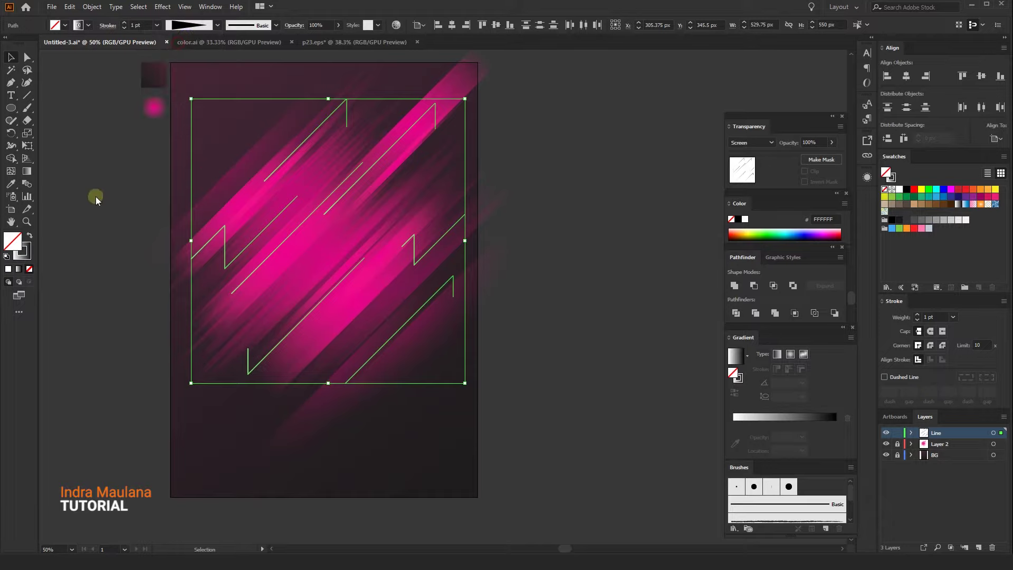
left_click(91, 226)
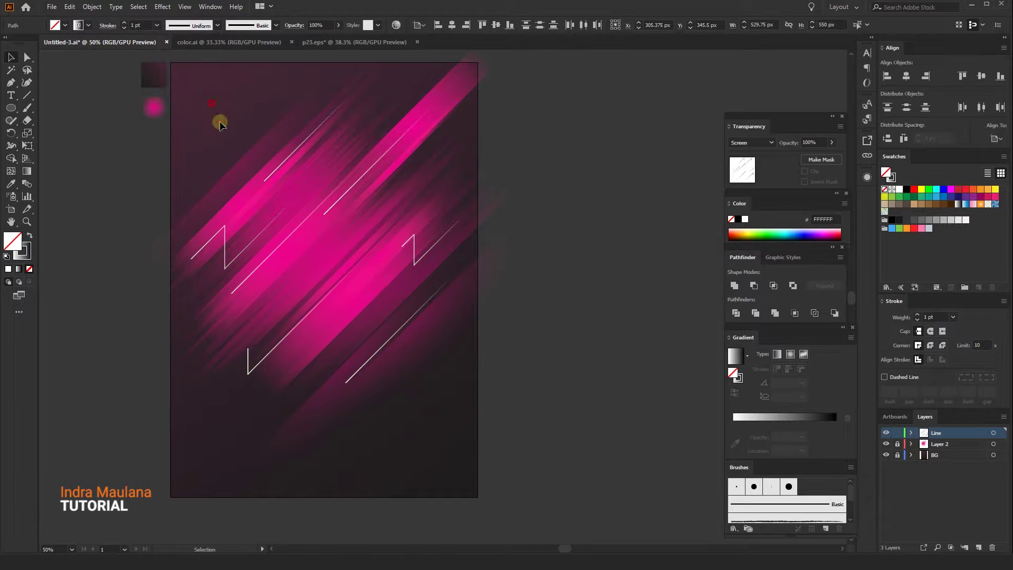
left_click(548, 335)
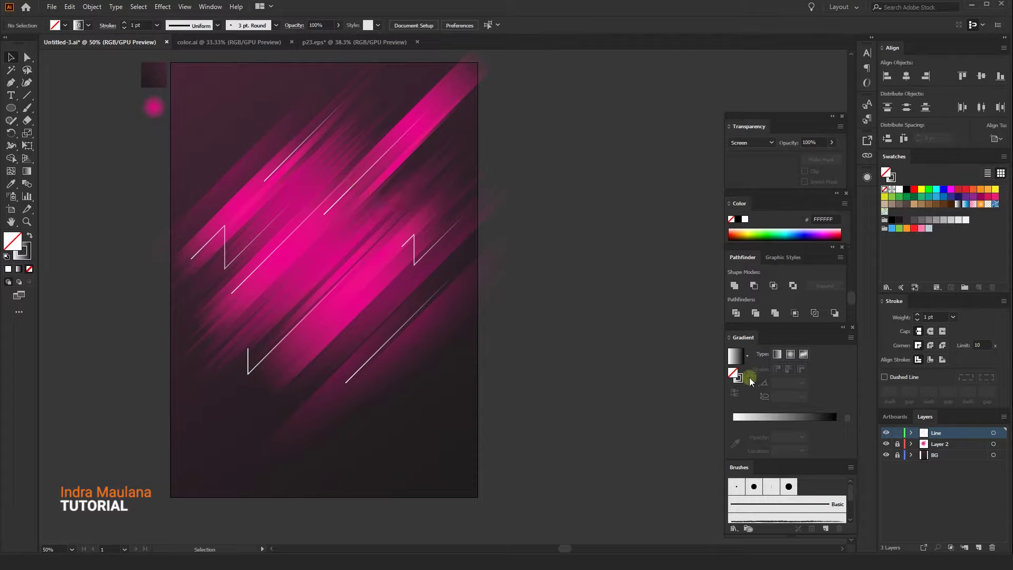
Step: Apply a black-to-white gradient across the stroke of each white zigzag line
left_click(24, 251)
left_click(733, 382)
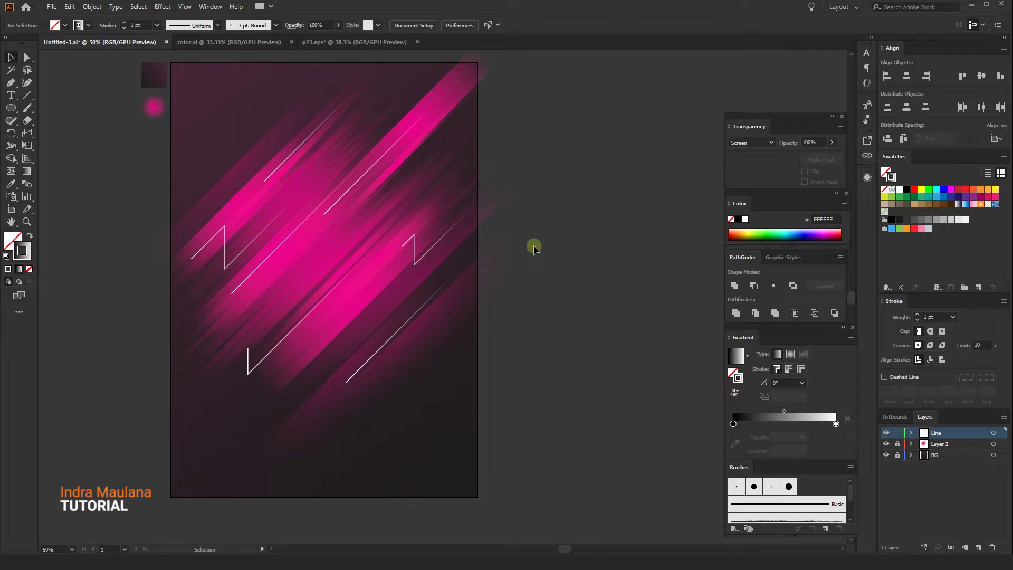
left_click(380, 158)
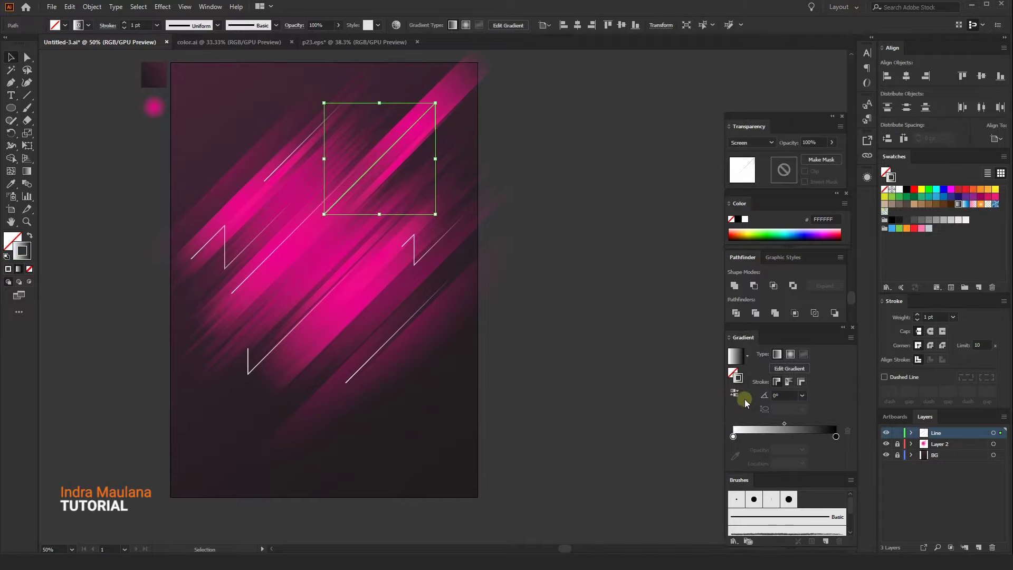
left_click(733, 396)
left_click(548, 296)
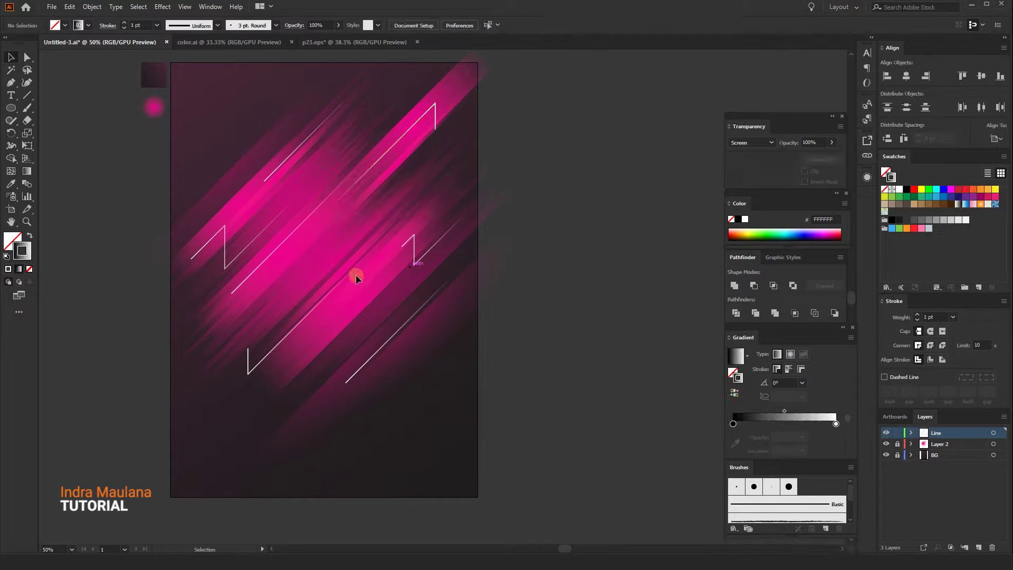
left_click(399, 331)
left_click(734, 393)
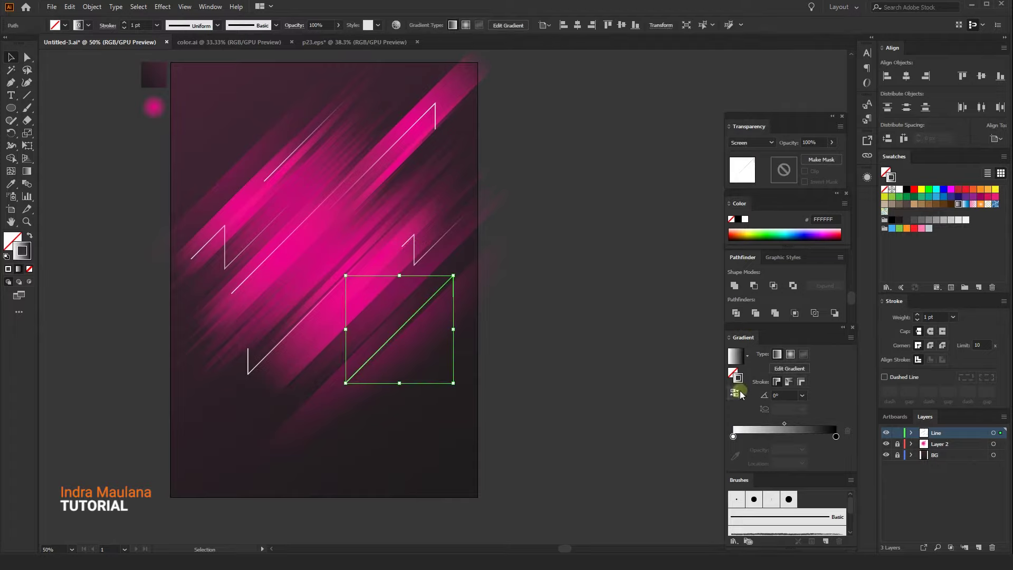
left_click(510, 357)
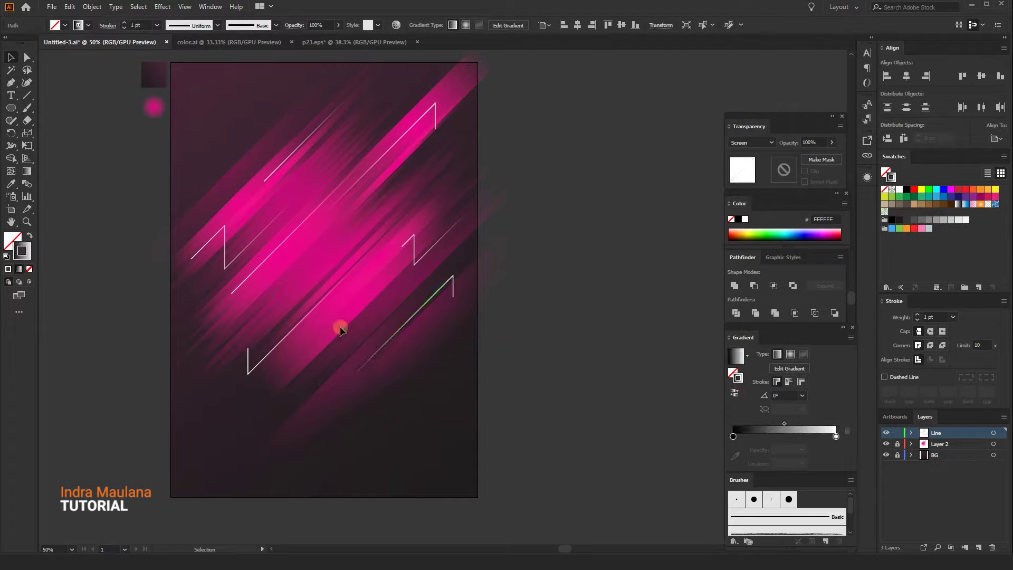
left_click(282, 245)
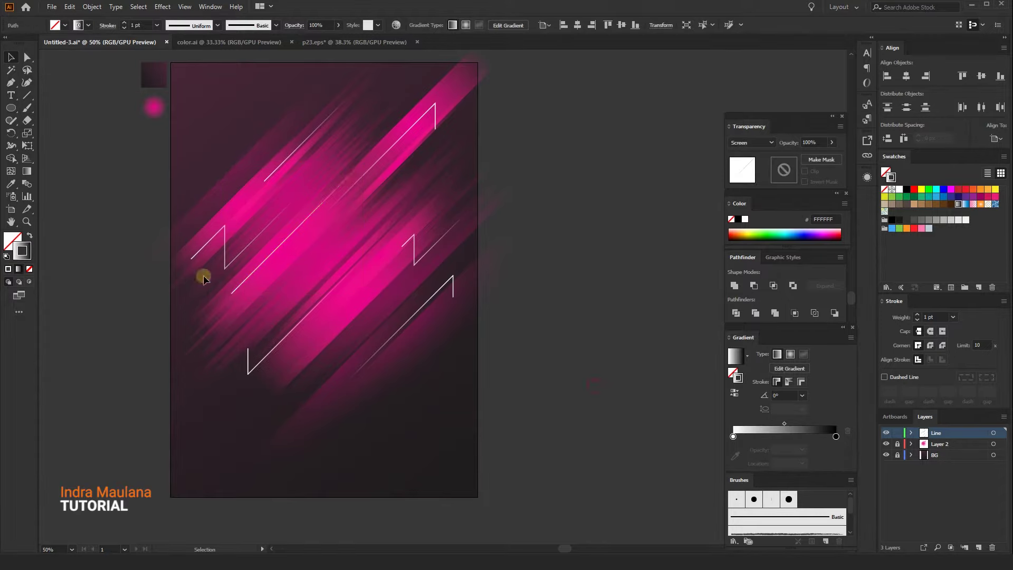
left_click(259, 237)
Step: Marquee-select all the zigzag lines and group them together
scroll(254, 275, "down", 1)
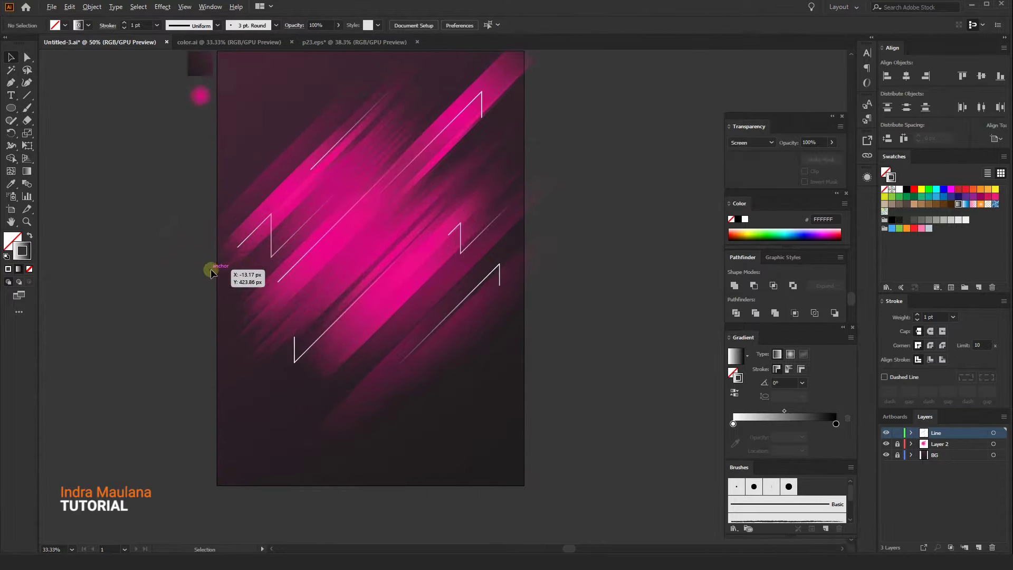
left_click_drag(210, 273, 204, 265)
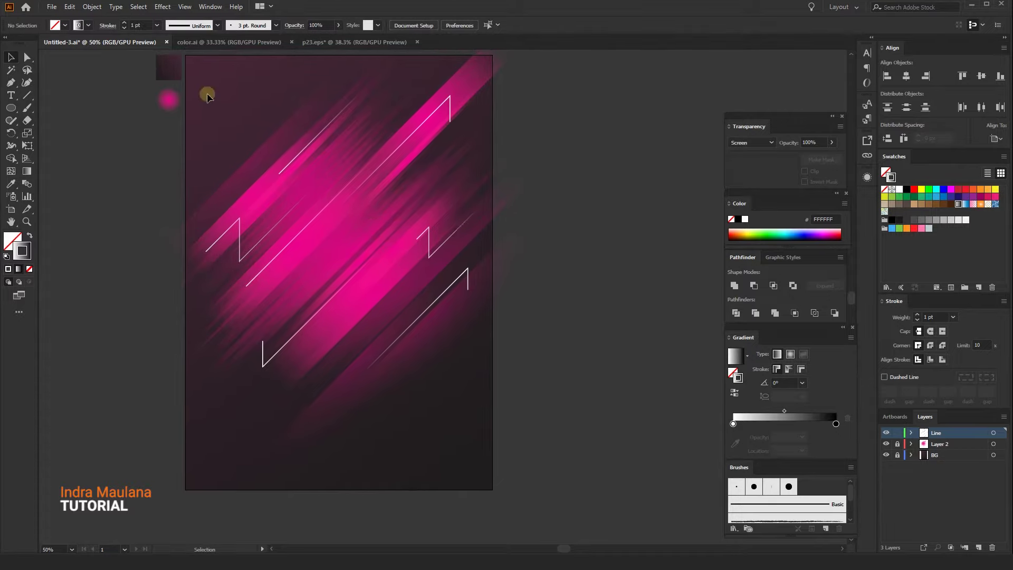
left_click_drag(207, 95, 595, 410)
right_click(397, 228)
left_click(409, 243)
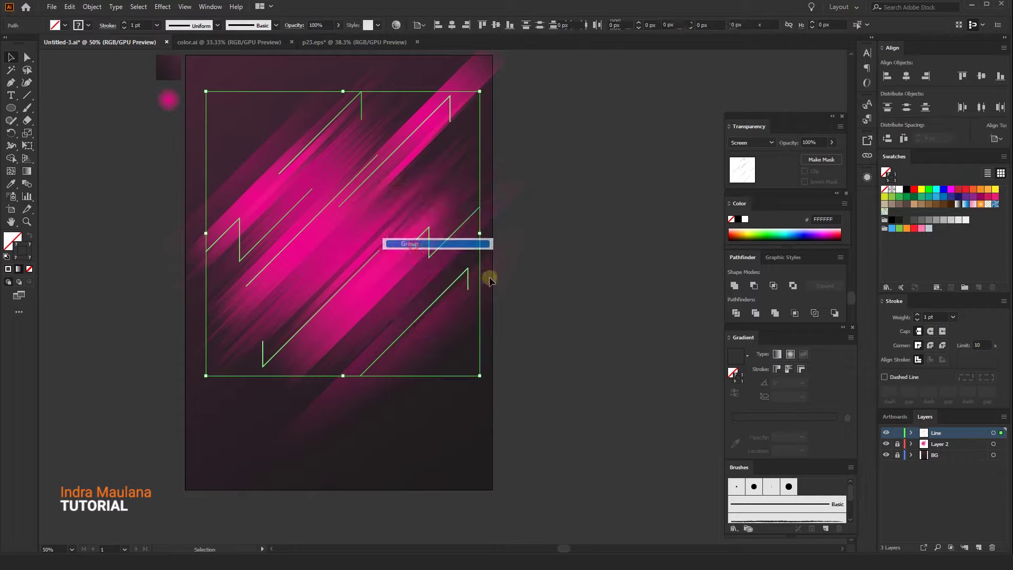
left_click(486, 281)
left_click_drag(587, 292, 590, 301)
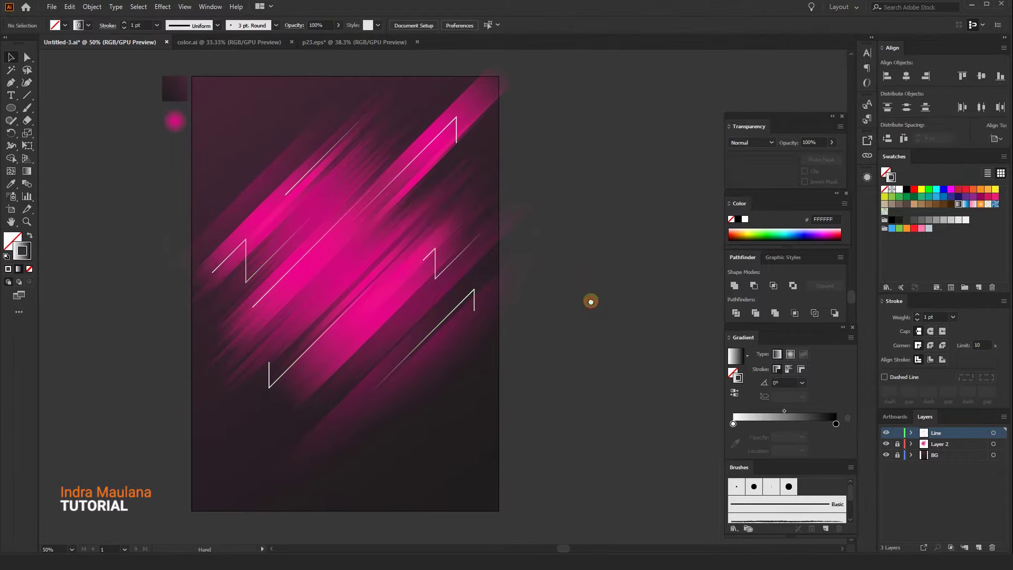
left_click(11, 110)
left_click(50, 105)
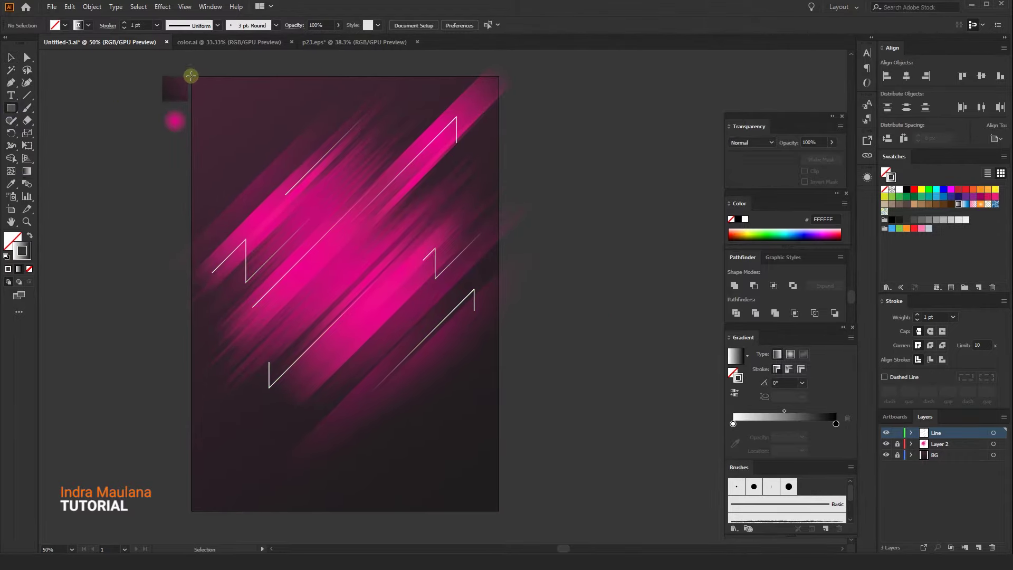
Step: Draw a rectangle covering the whole artboard and swap its fill and stroke
left_click_drag(192, 77, 497, 510)
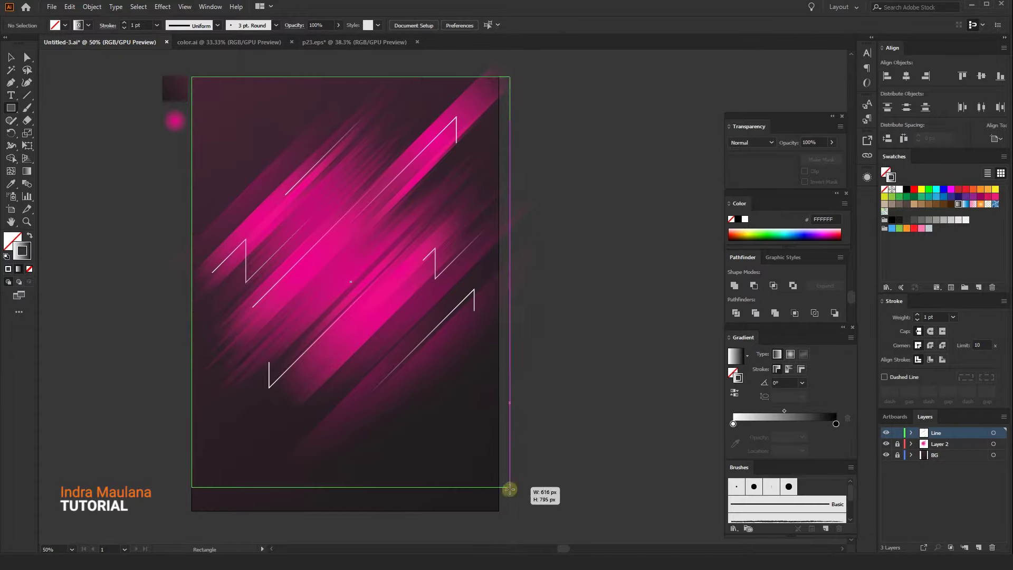
left_click(11, 56)
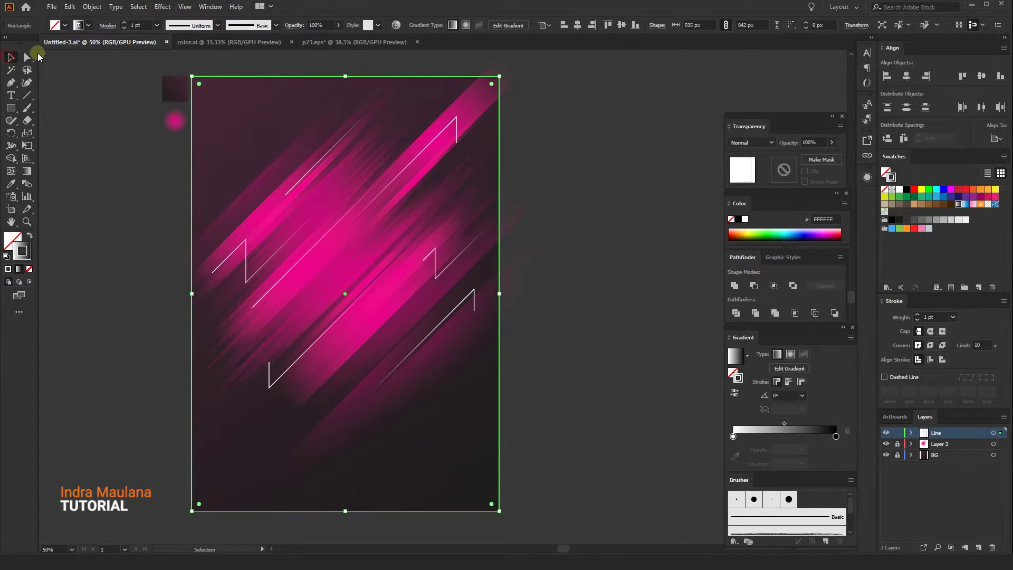
left_click(28, 237)
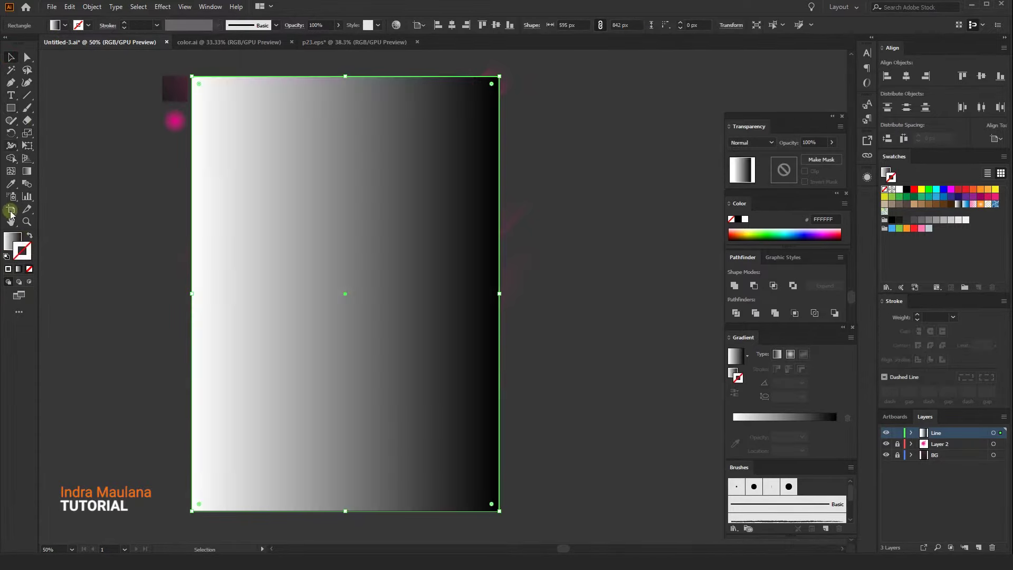
Step: Fill the rectangle with a dot swatch from the Basic Graphics_Dots pattern library
left_click(64, 26)
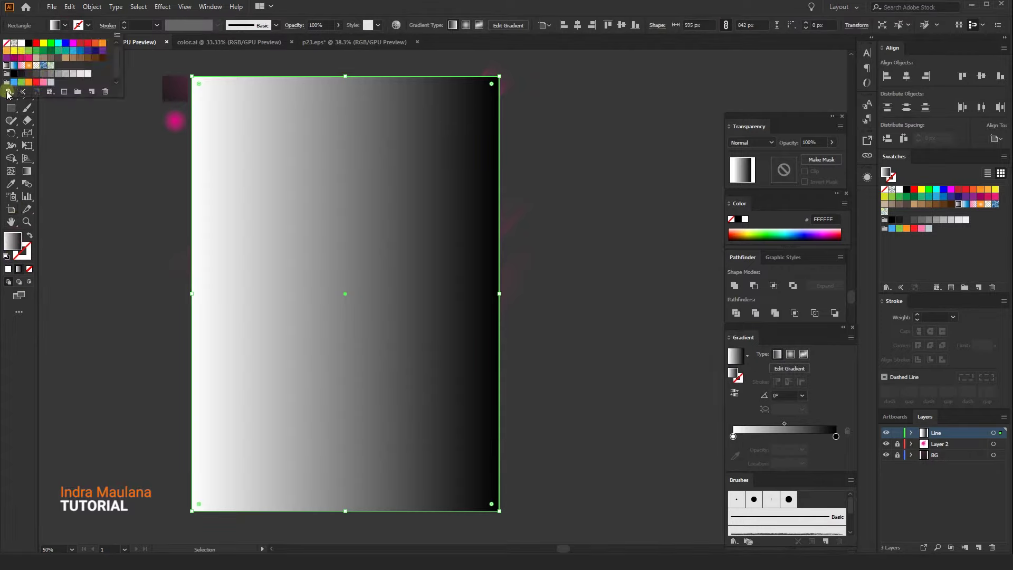
left_click(8, 91)
mouse_move(34, 271)
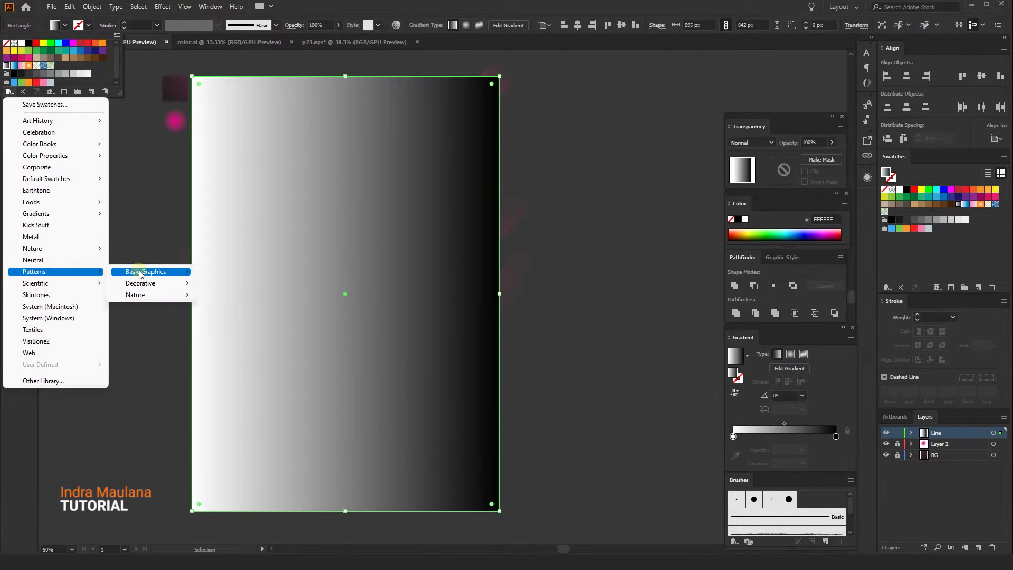
left_click(248, 272)
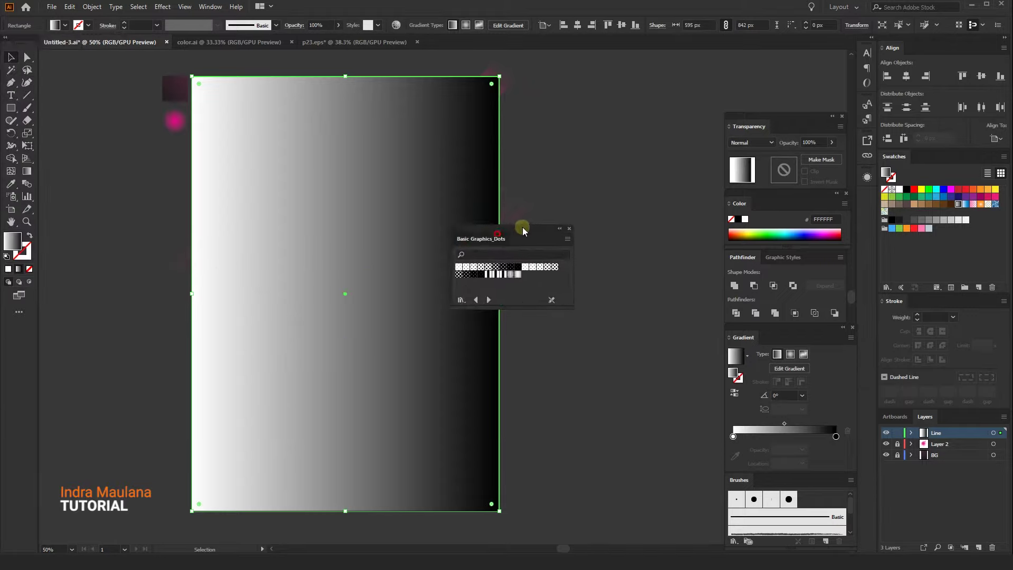
left_click_drag(503, 247, 631, 136)
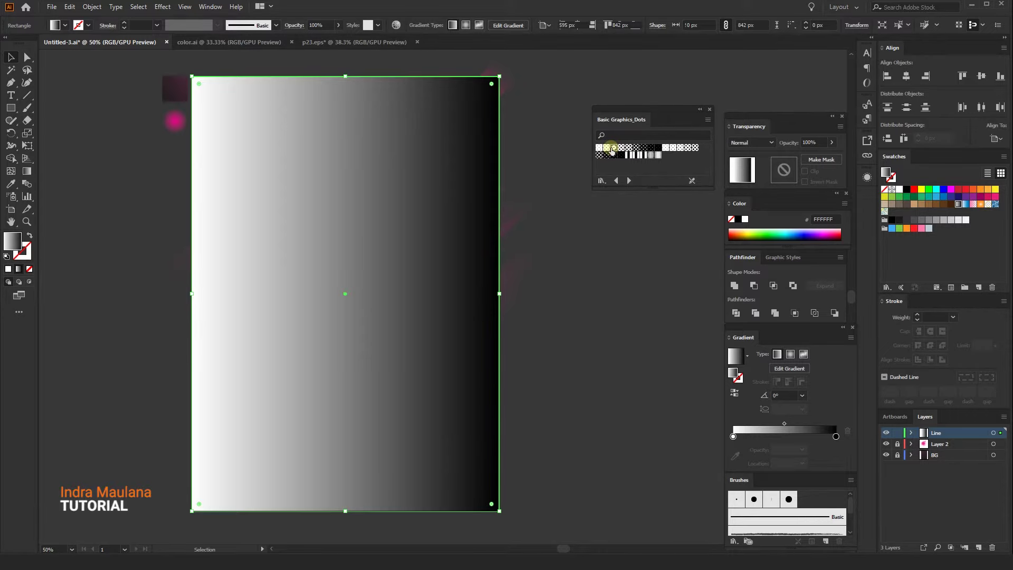
left_click(612, 148)
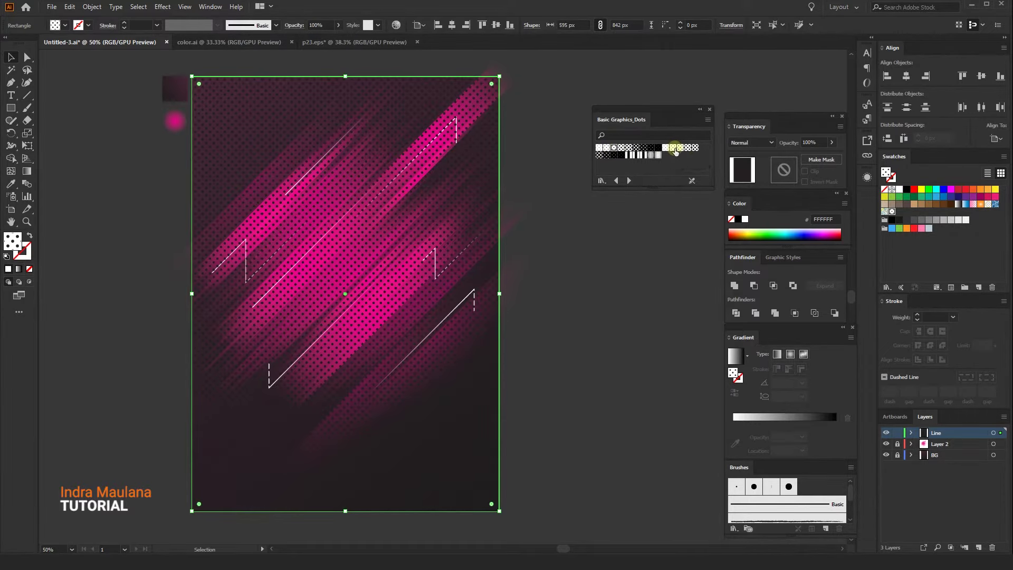
left_click(673, 148)
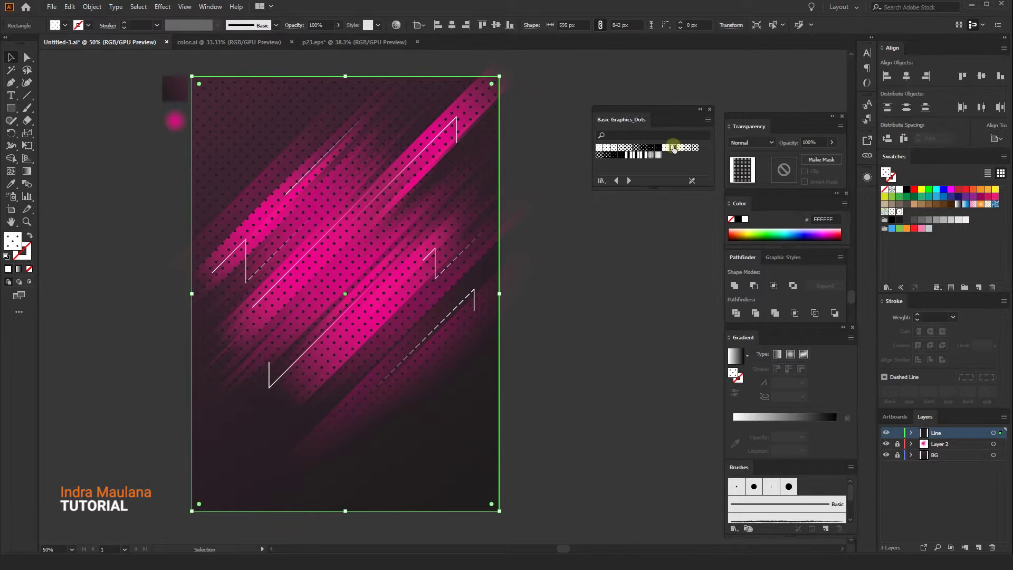
left_click(673, 149)
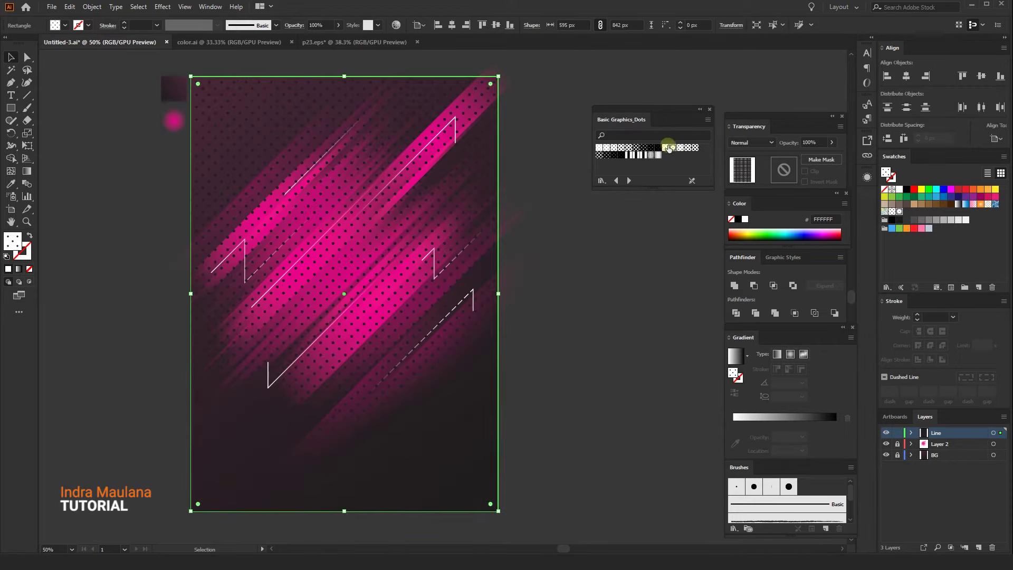
left_click(666, 148)
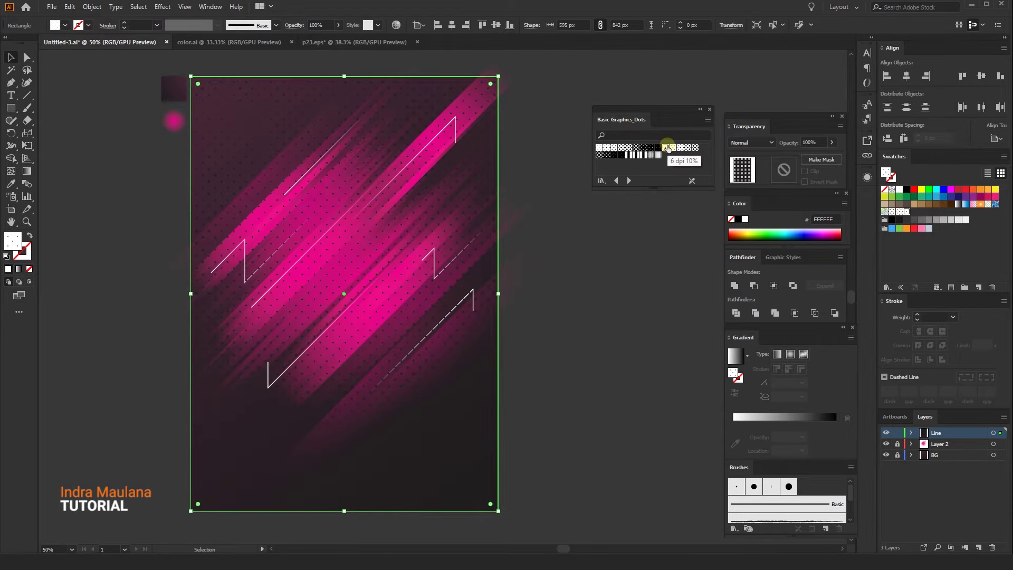
left_click(604, 148)
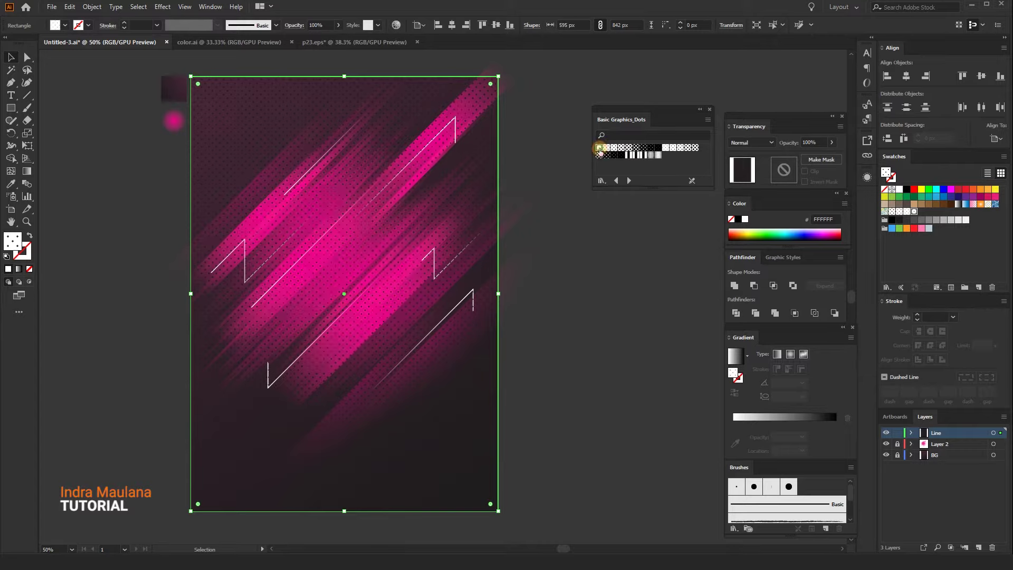
left_click(605, 148)
Step: Set the dot rectangle to Overlay blending at 26% opacity, then deselect it
scroll(383, 250, "up", 1)
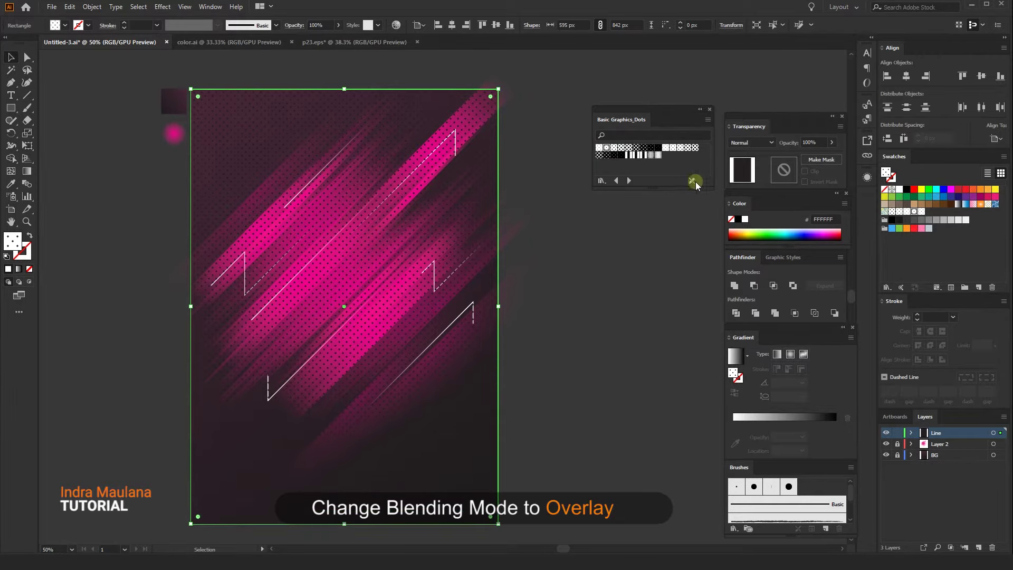
left_click(752, 143)
left_click(752, 251)
left_click(831, 142)
left_click_drag(832, 155, 796, 155)
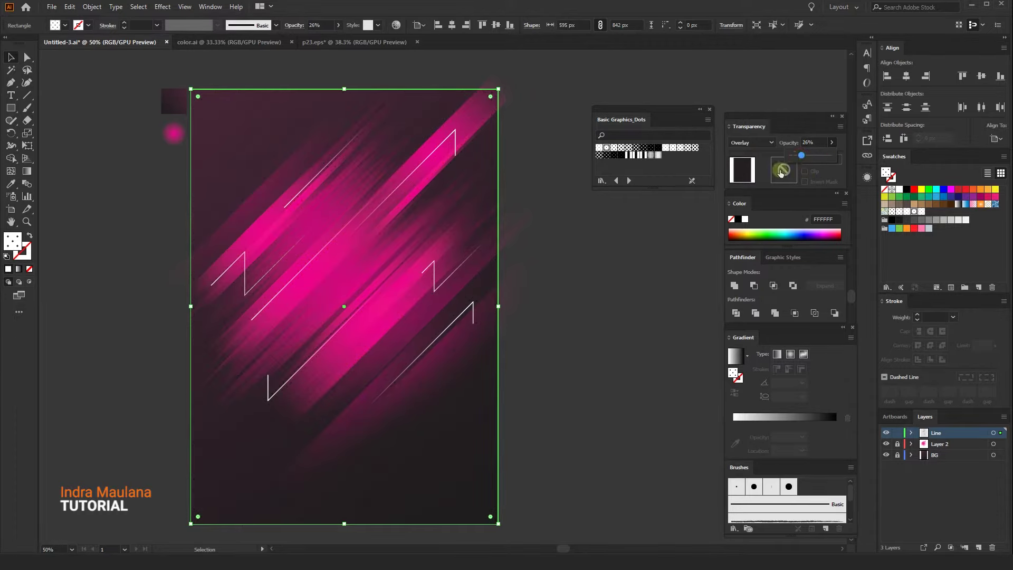
left_click_drag(655, 280, 621, 335)
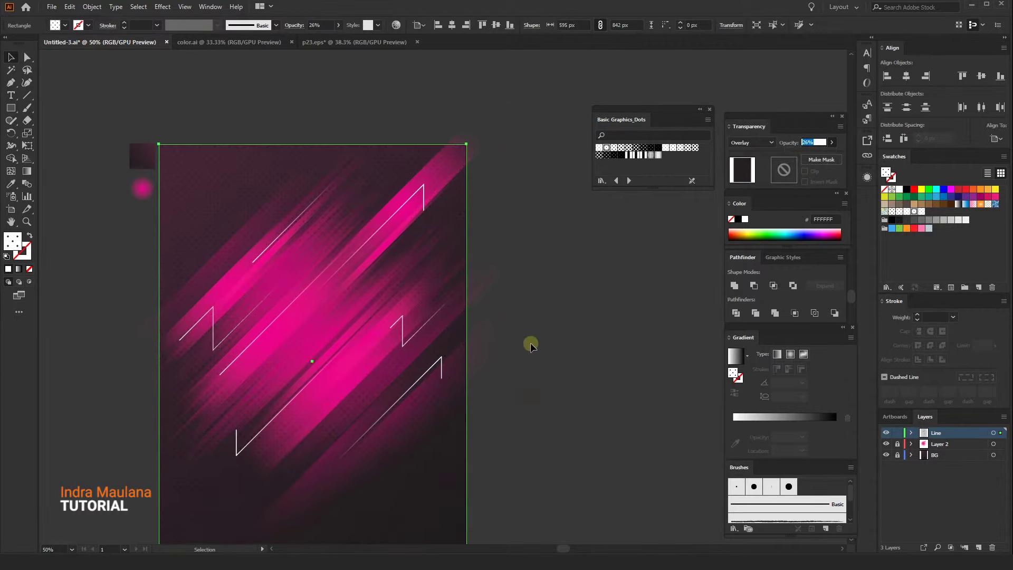
scroll(323, 290, "down", 5)
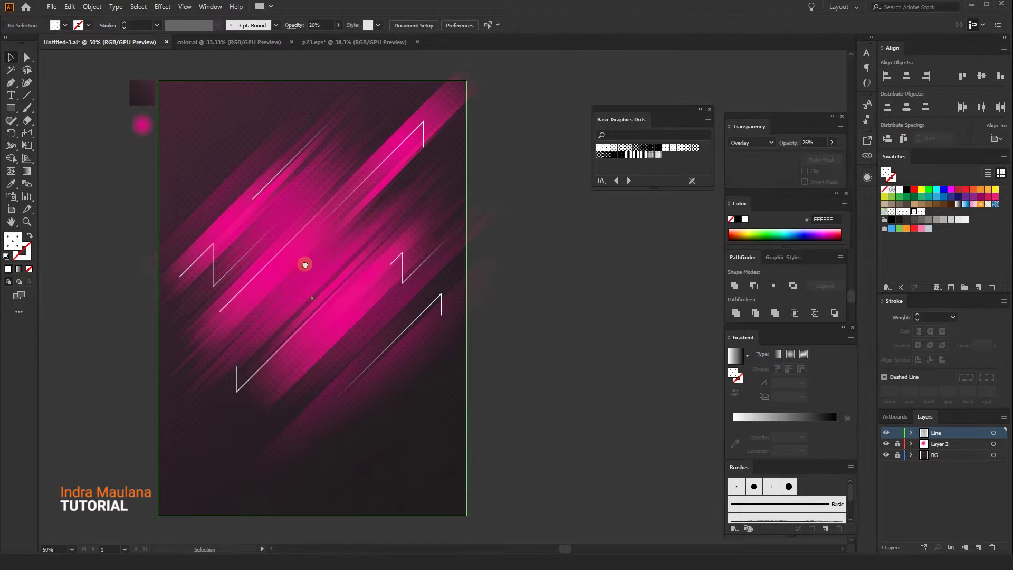
key("ctrl+shift+a")
left_click(587, 294)
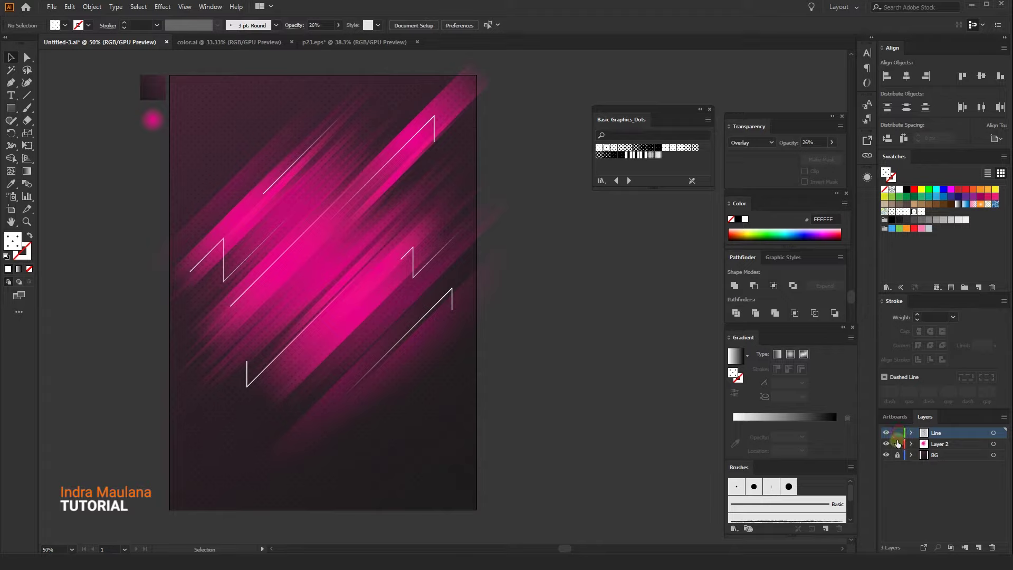
Step: Add a new layer and name it Image
left_click(980, 546)
double_click(938, 432)
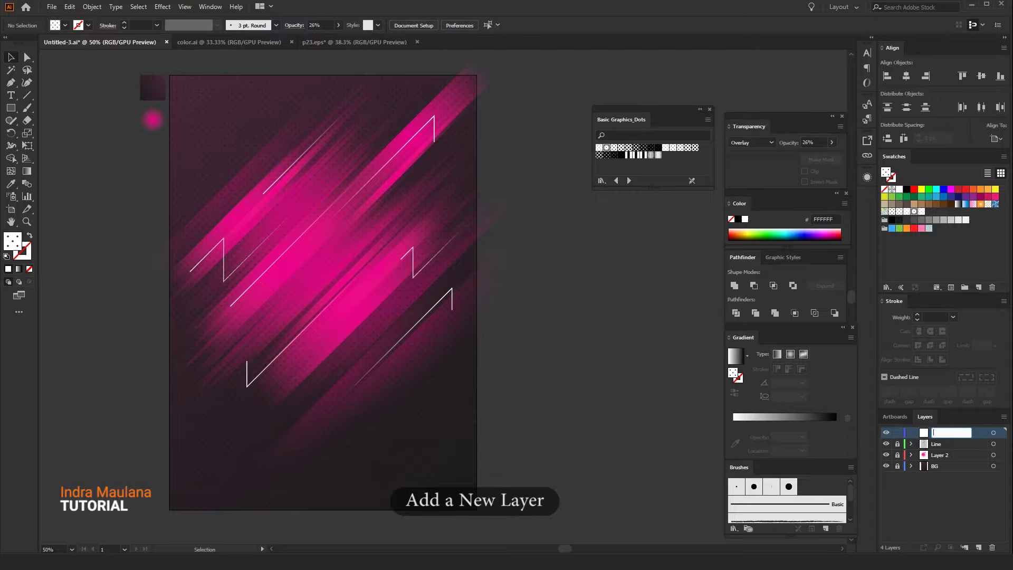
type("Image")
key("Return")
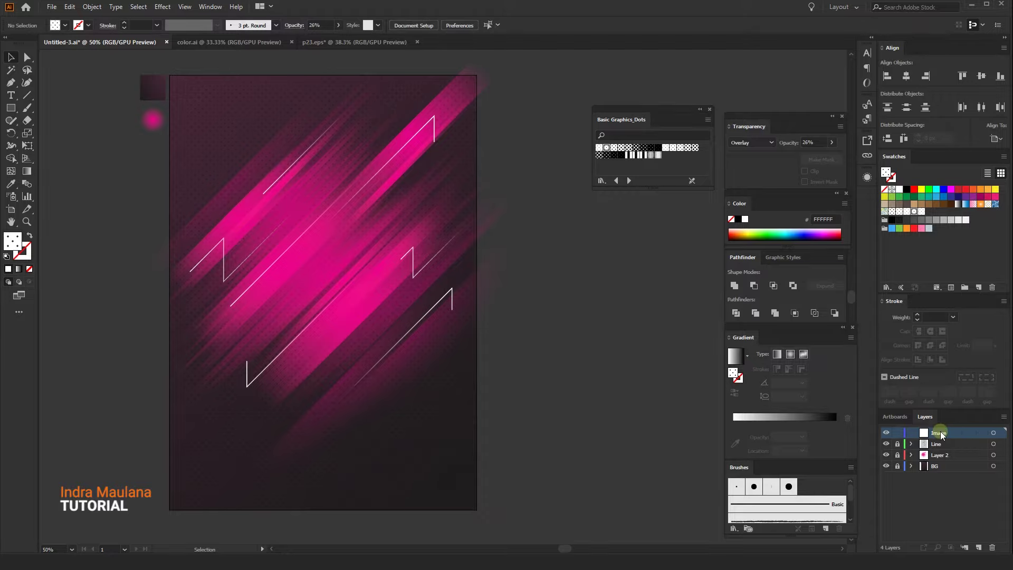
Step: Drag Layer 2.png onto the poster and scale it over the pink streaks
key("alt+Tab")
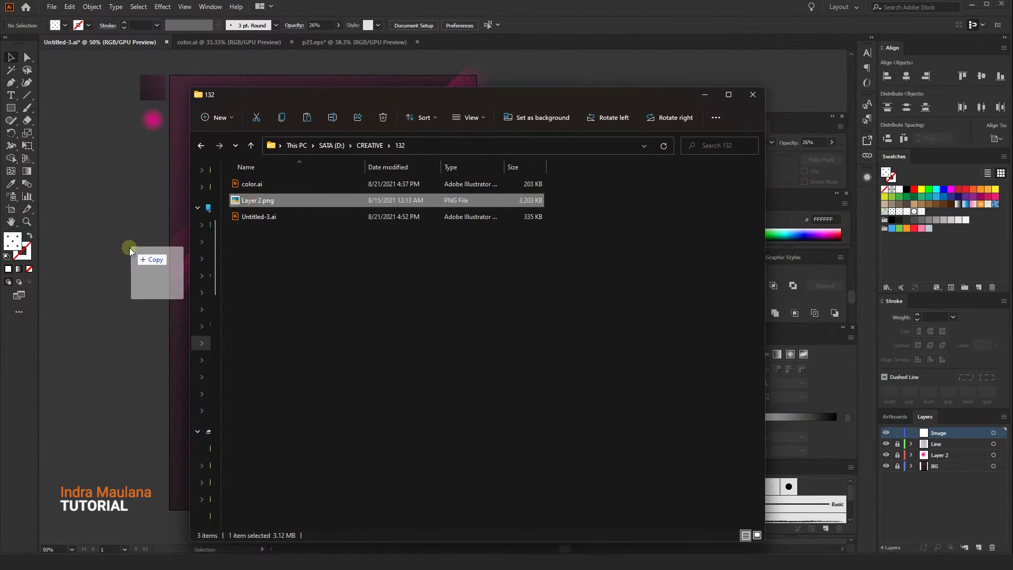
mouse_move(242, 201)
left_mouse_down()
mouse_move(129, 241)
mouse_move(284, 221)
mouse_move(324, 245)
left_mouse_up()
left_click(705, 95)
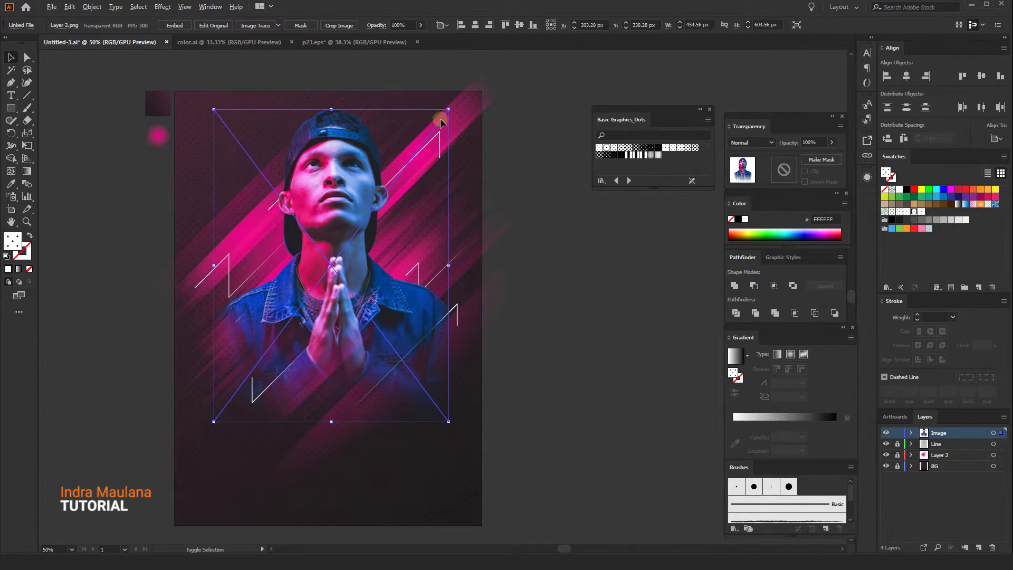
left_click_drag(449, 107, 418, 150)
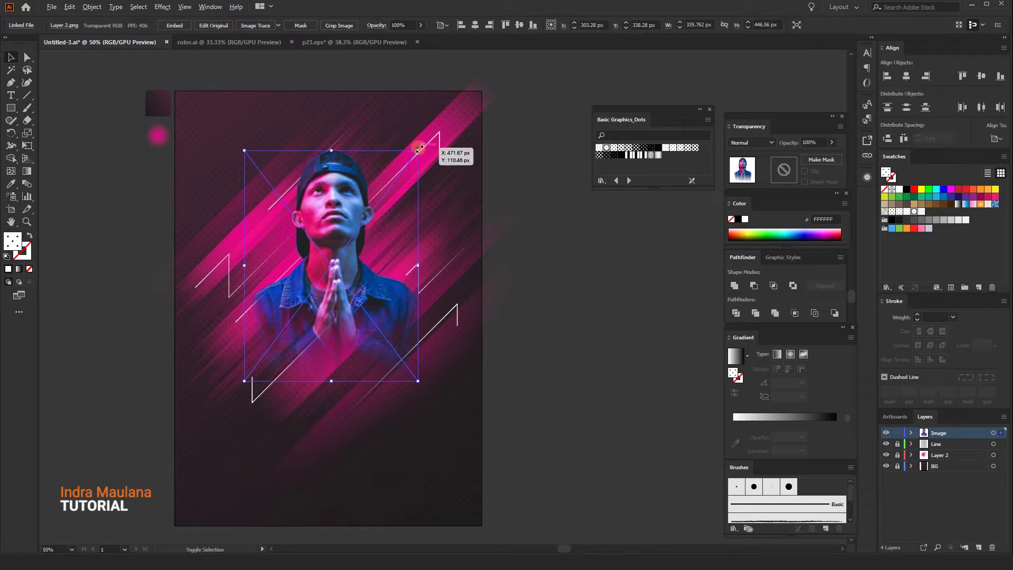
left_click_drag(417, 143, 428, 130)
left_click_drag(350, 216, 347, 220)
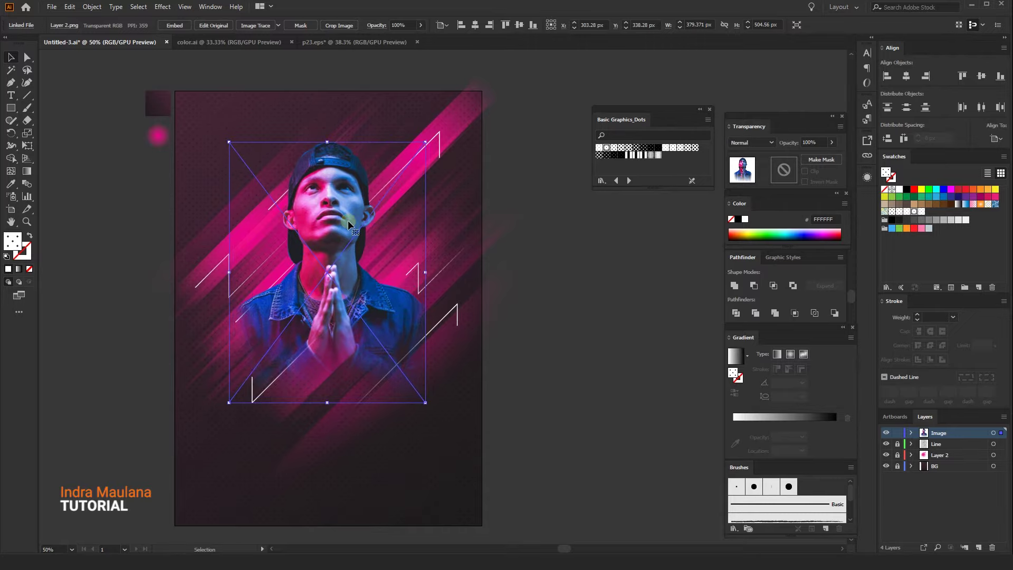
left_click_drag(427, 141, 430, 130)
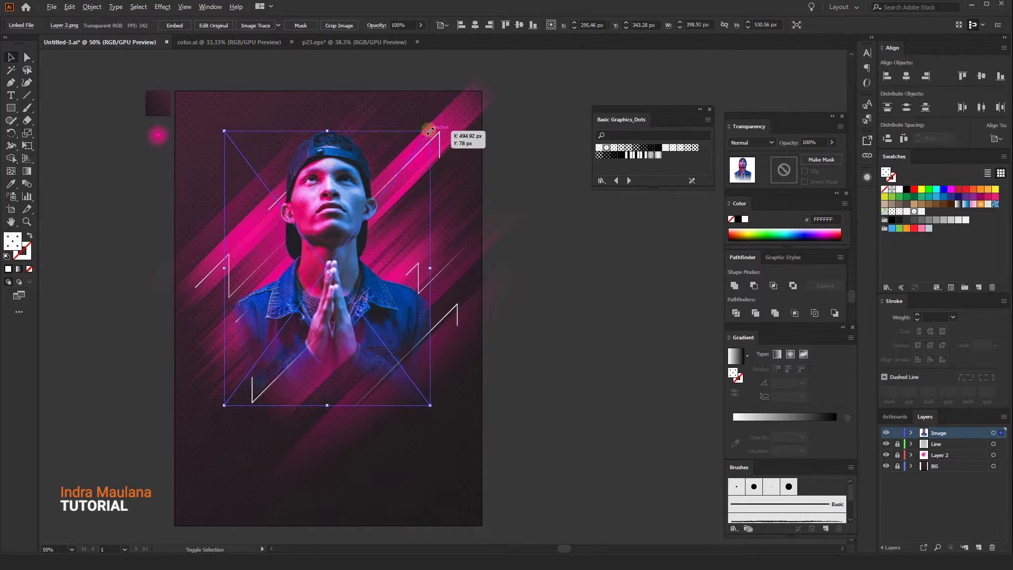
left_click_drag(429, 136, 428, 137)
left_click(491, 217)
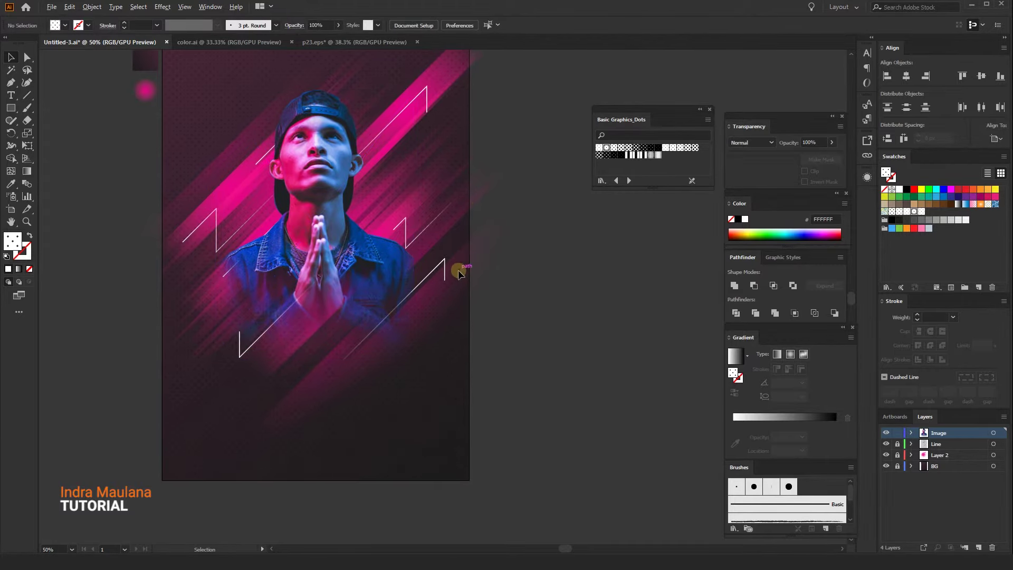
Step: Create a new layer above Image and rename it Text
scroll(403, 324, "down", 1)
scroll(300, 414, "down", 2)
scroll(315, 346, "up", 1)
scroll(309, 362, "down", 1)
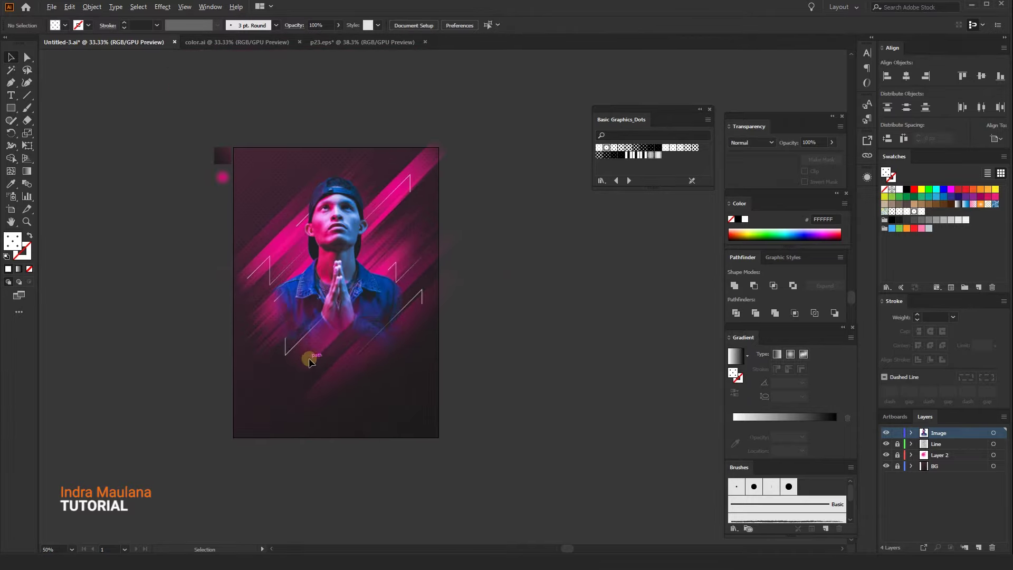
scroll(160, 132, "up", 1)
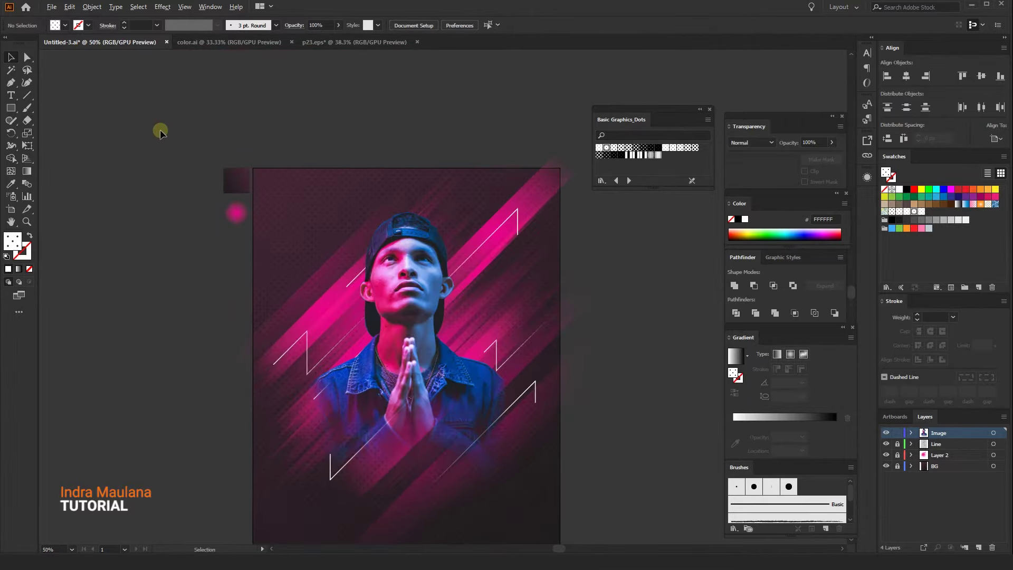
scroll(757, 90, "down", 1)
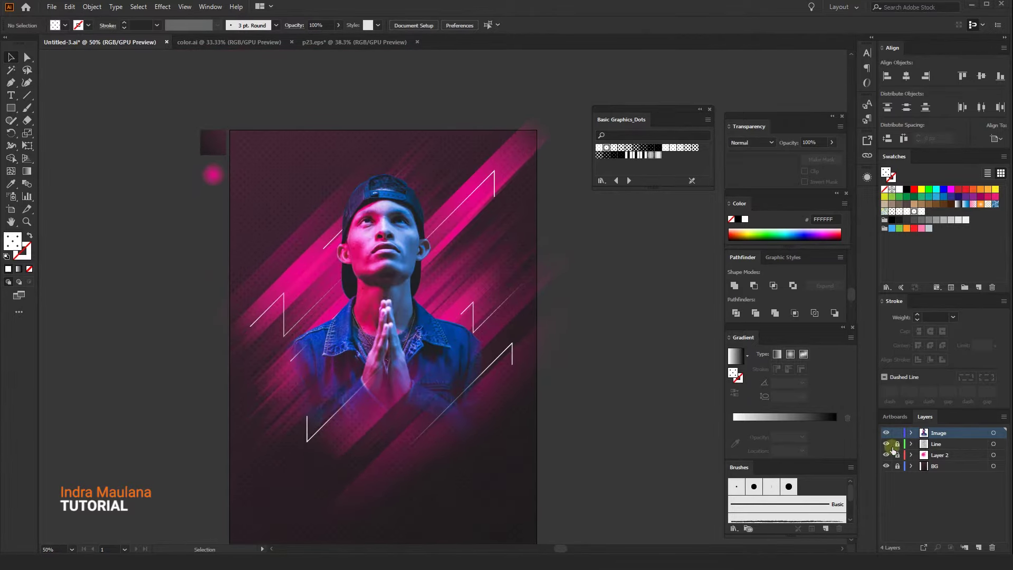
left_click(978, 547)
double_click(941, 434)
type("Text")
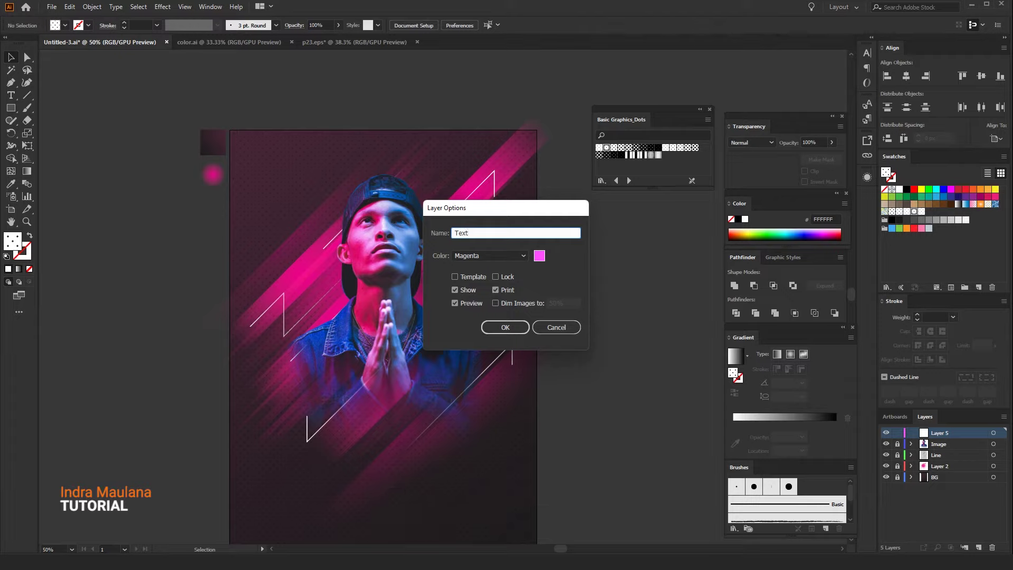
key("Return")
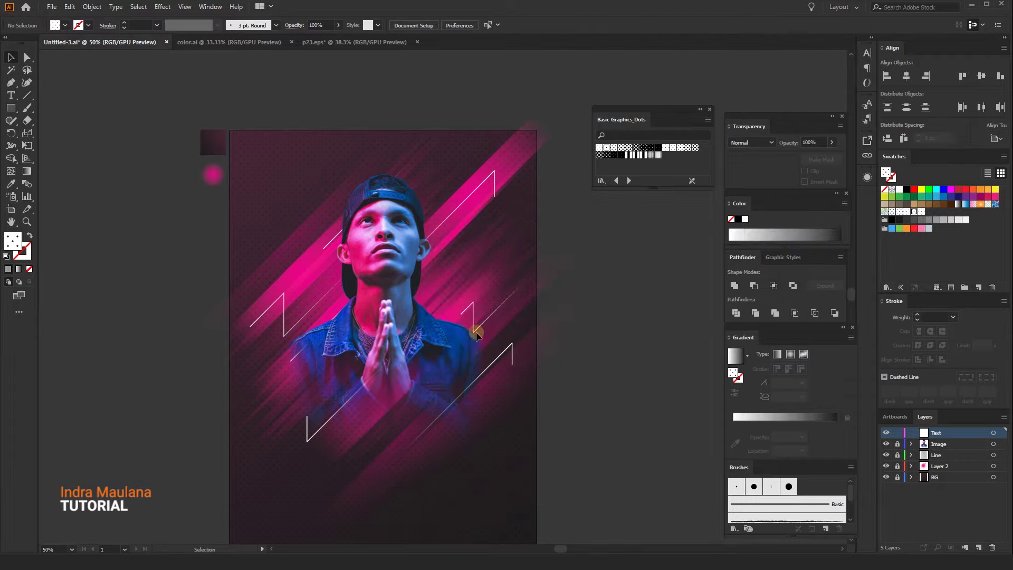
left_click_drag(477, 335, 480, 295)
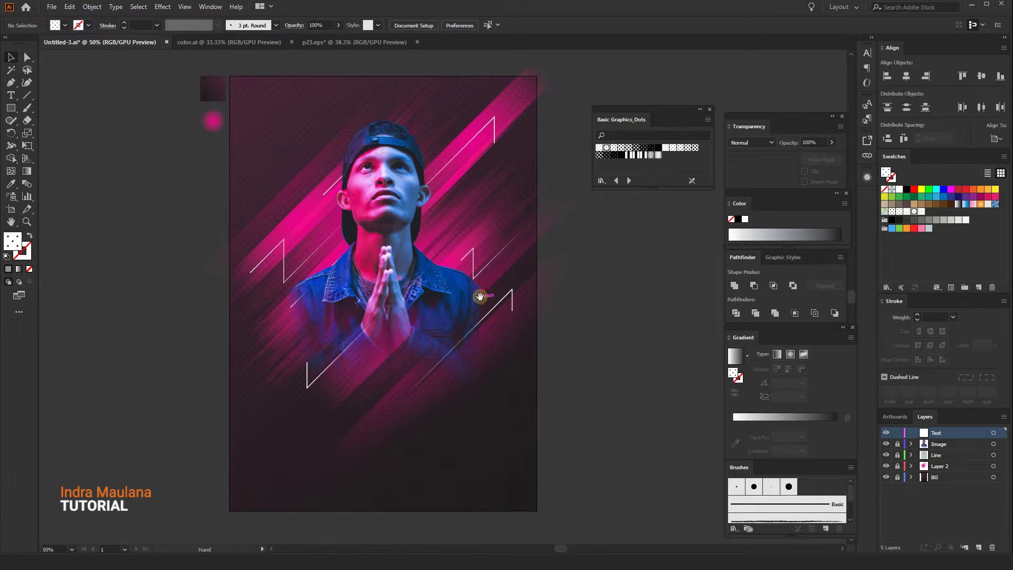
left_click(10, 95)
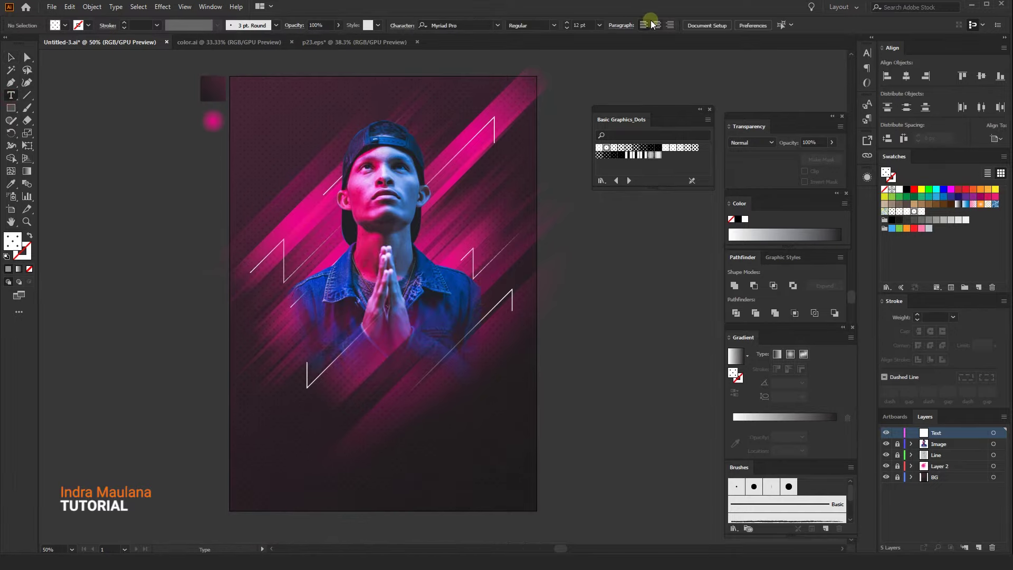
Step: Type MUSIC on the poster and scale it up to about 85 pt
left_click(359, 406)
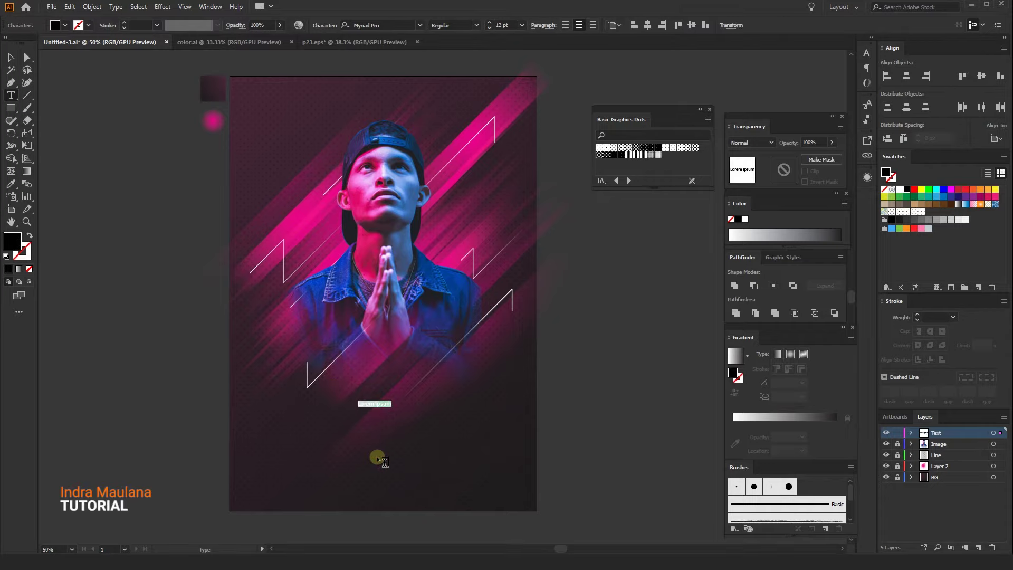
type("MUSIC")
left_click(9, 61)
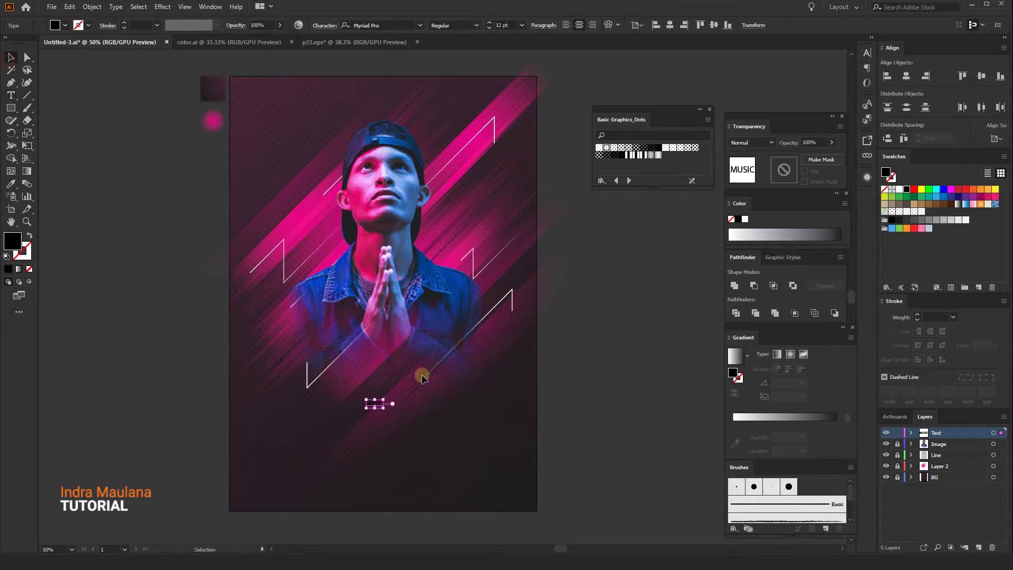
left_click_drag(384, 400, 435, 379)
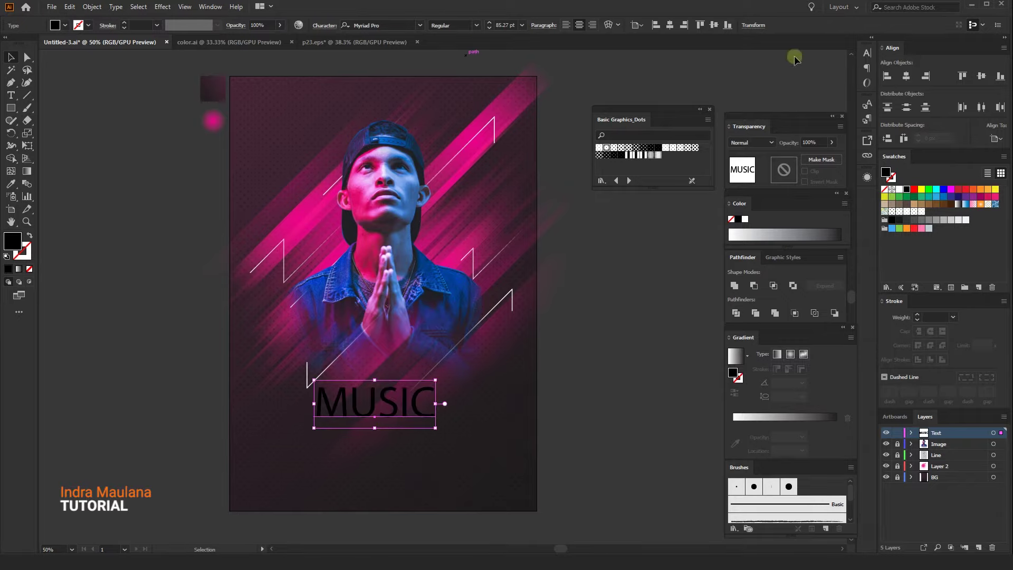
Step: Centre MUSIC horizontally and vertically on the artboard
left_click(996, 138)
left_click(973, 174)
left_click(906, 75)
left_click(979, 77)
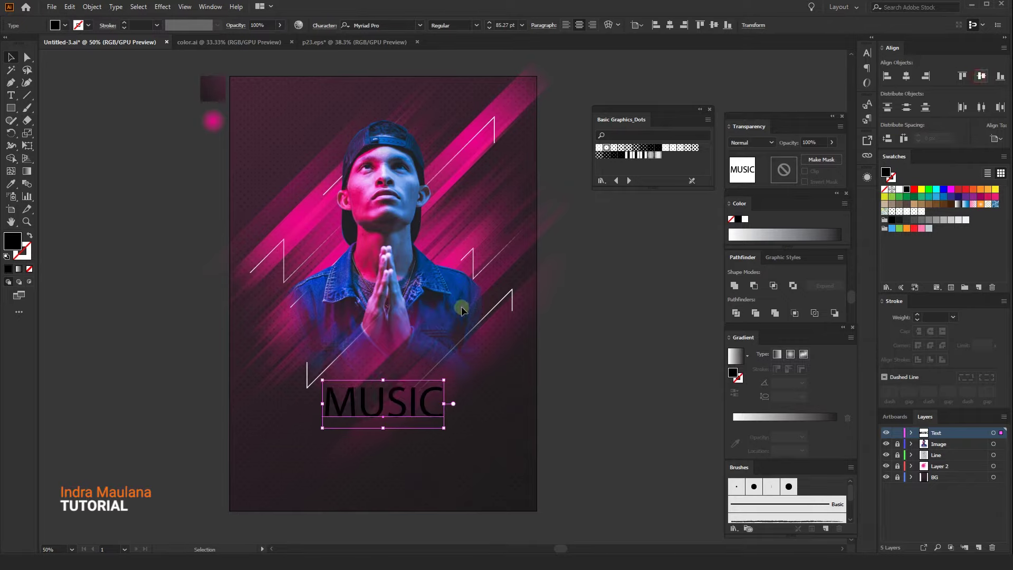
left_click(399, 23)
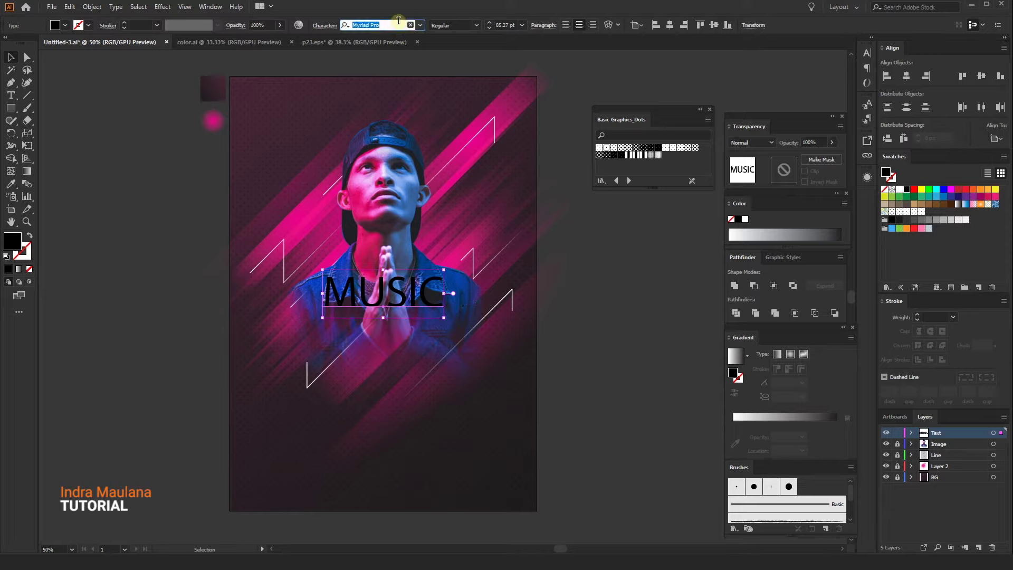
Step: Set MUSIC in white Montserrat Black below the praying hands, slightly smaller
type("M")
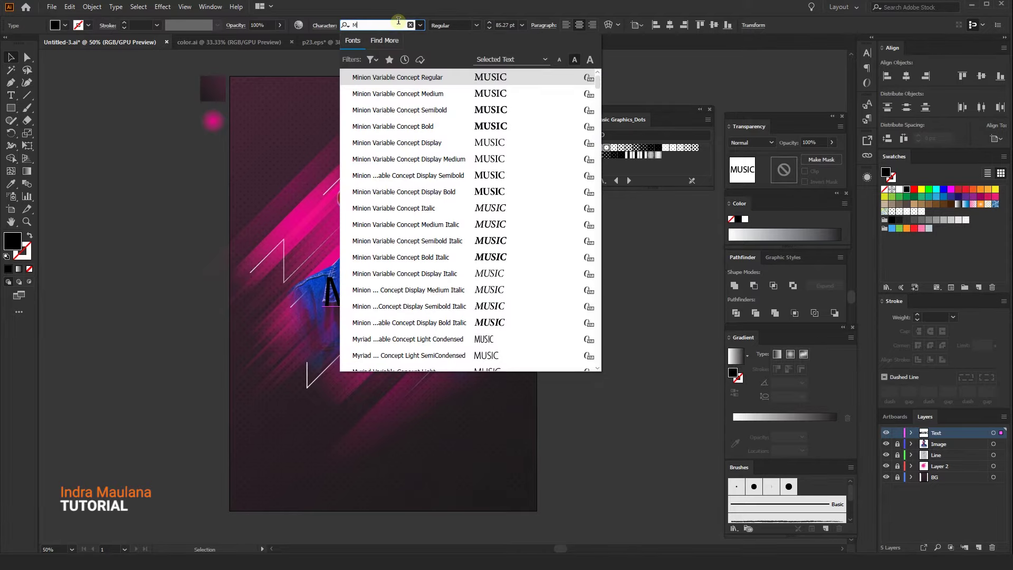
type("ON")
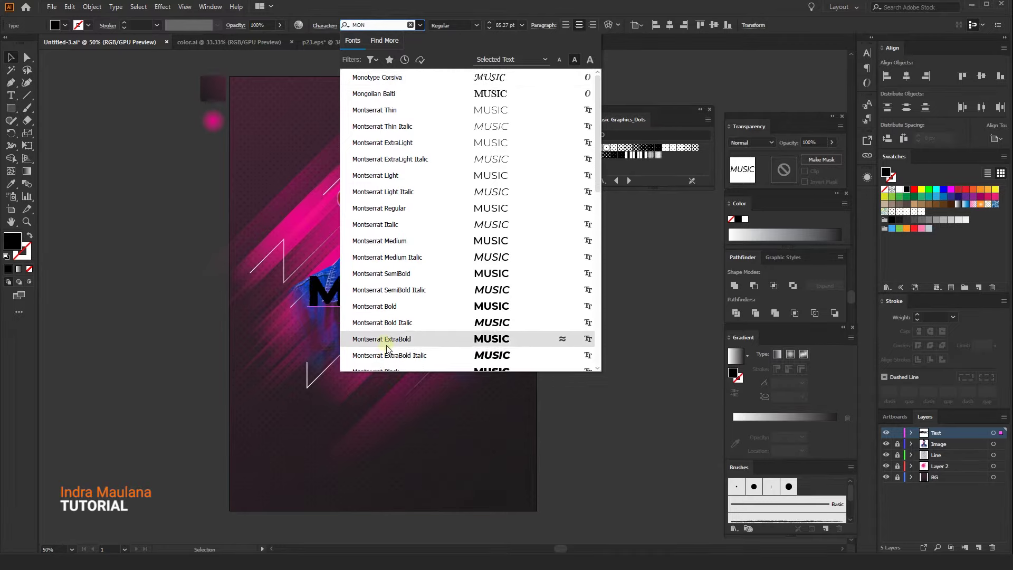
scroll(386, 347, "down", 1)
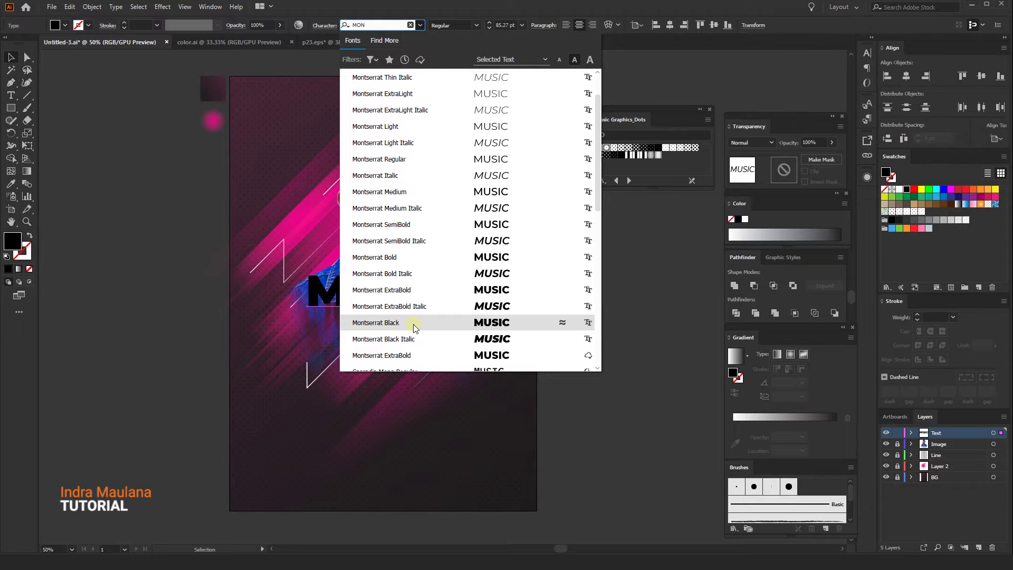
left_click(413, 324)
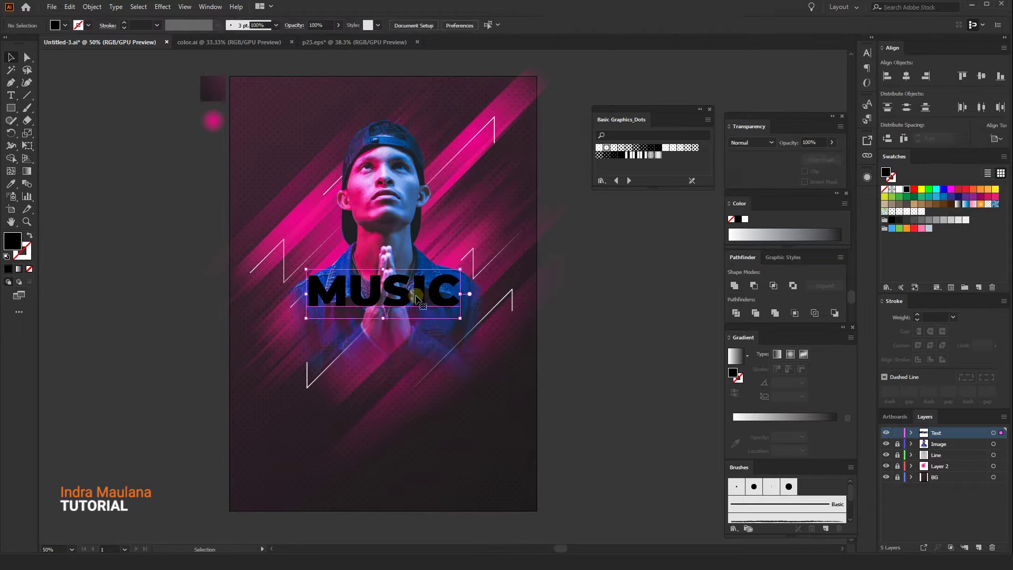
left_click_drag(416, 314, 415, 393)
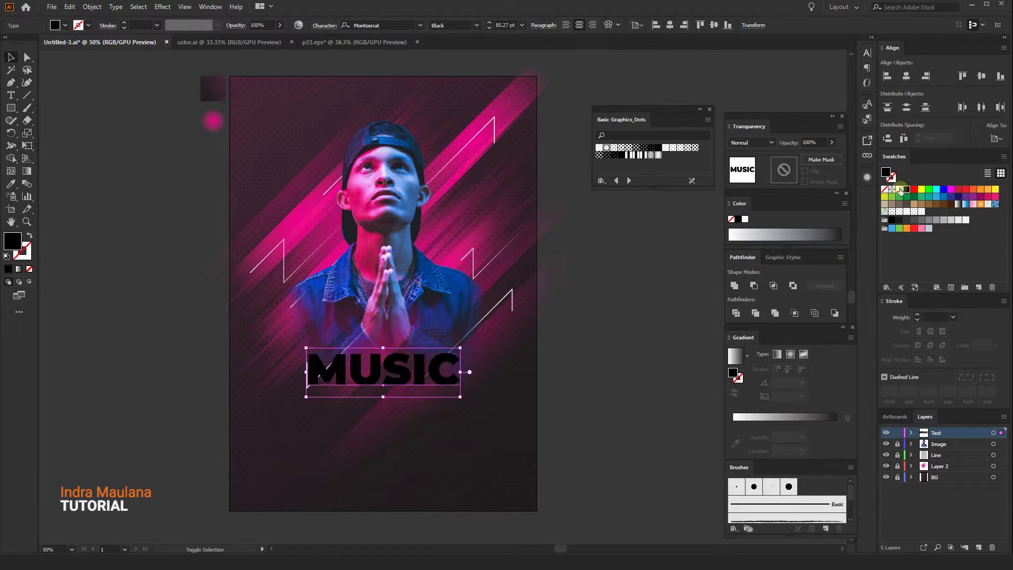
left_click(900, 189)
left_click_drag(460, 348, 443, 352)
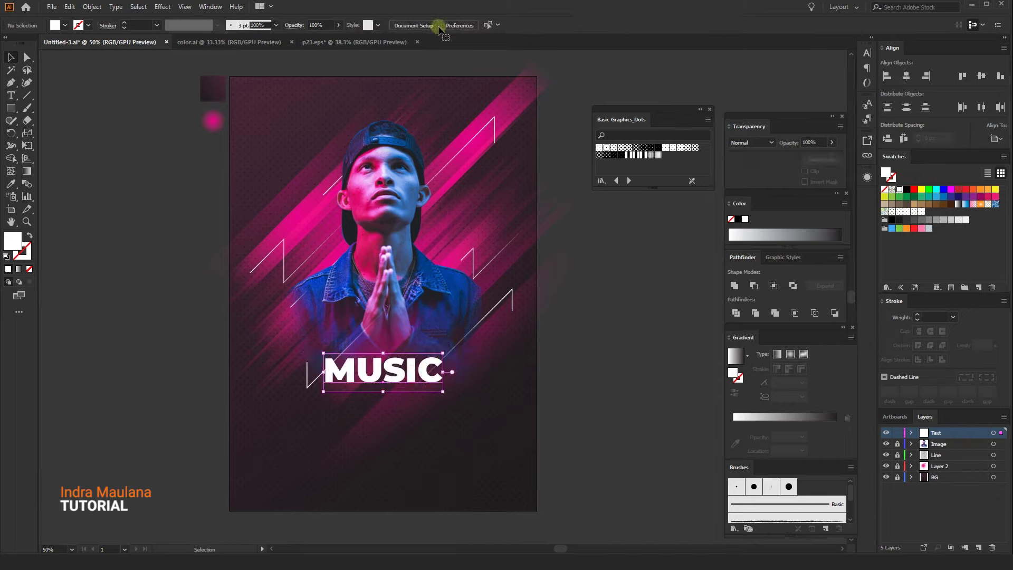
Step: Change MUSIC's Montserrat weight to ExtraBold
left_click(475, 26)
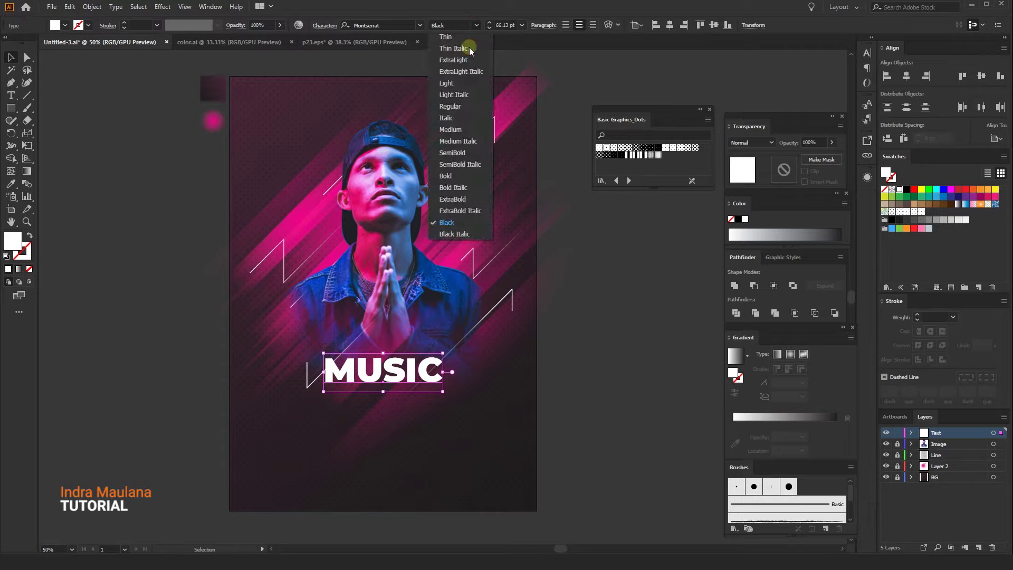
left_click(480, 358)
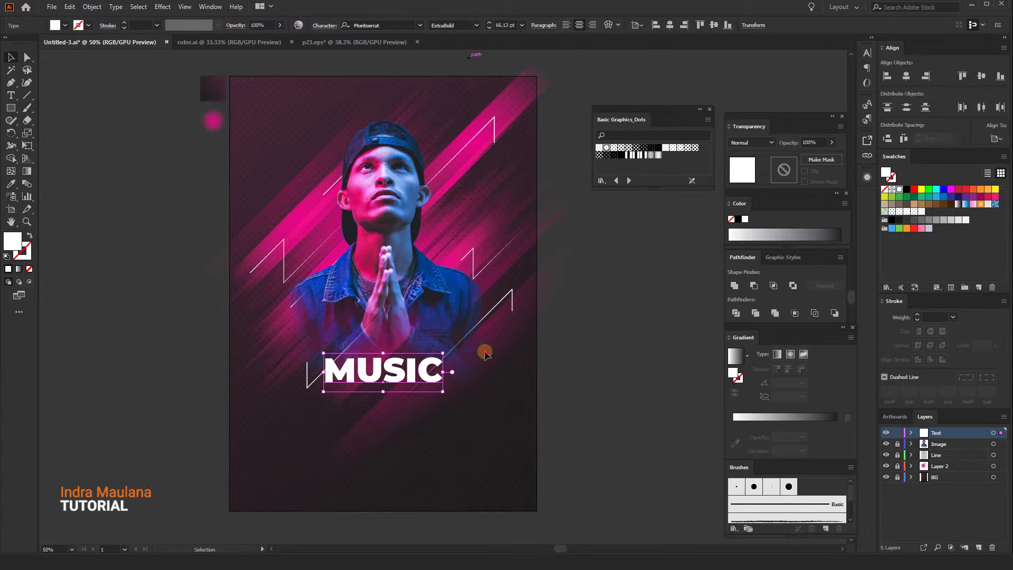
left_click(485, 355)
left_click(421, 379)
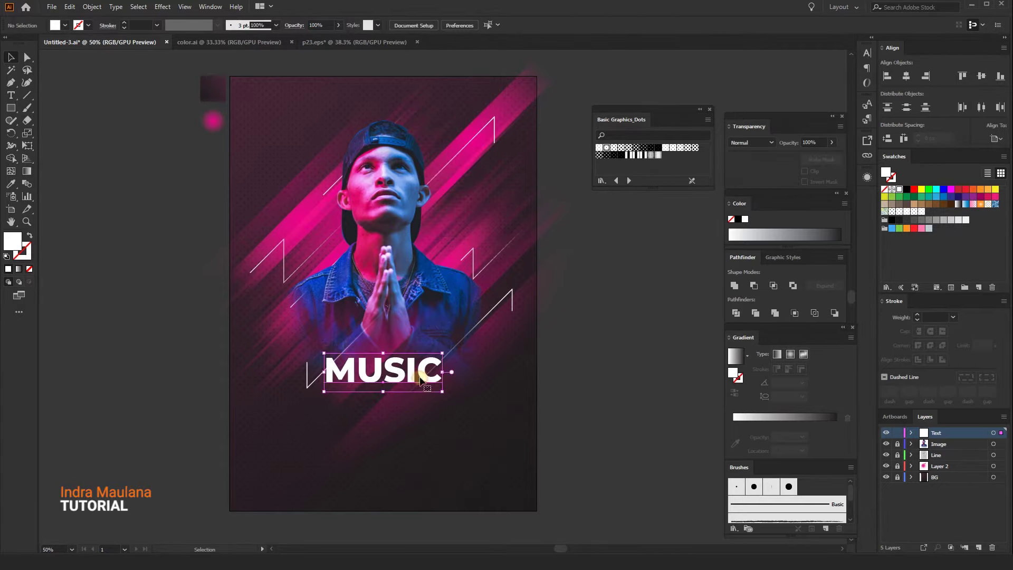
scroll(420, 378, "down", 3)
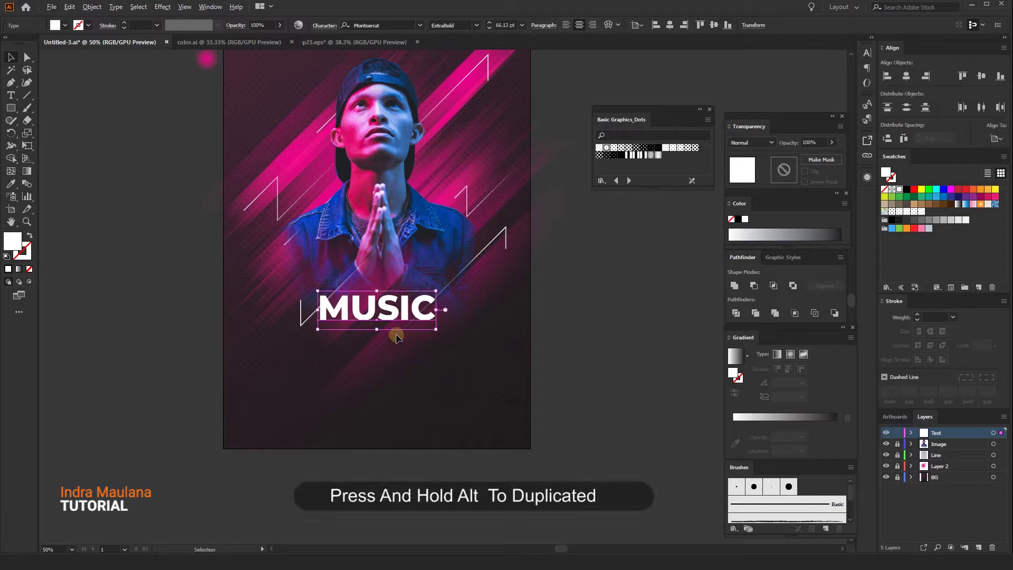
Step: Alt-drag a copy of MUSIC below it, retype it as FESTIVAL and scale it to fit
left_click_drag(398, 306, 393, 343)
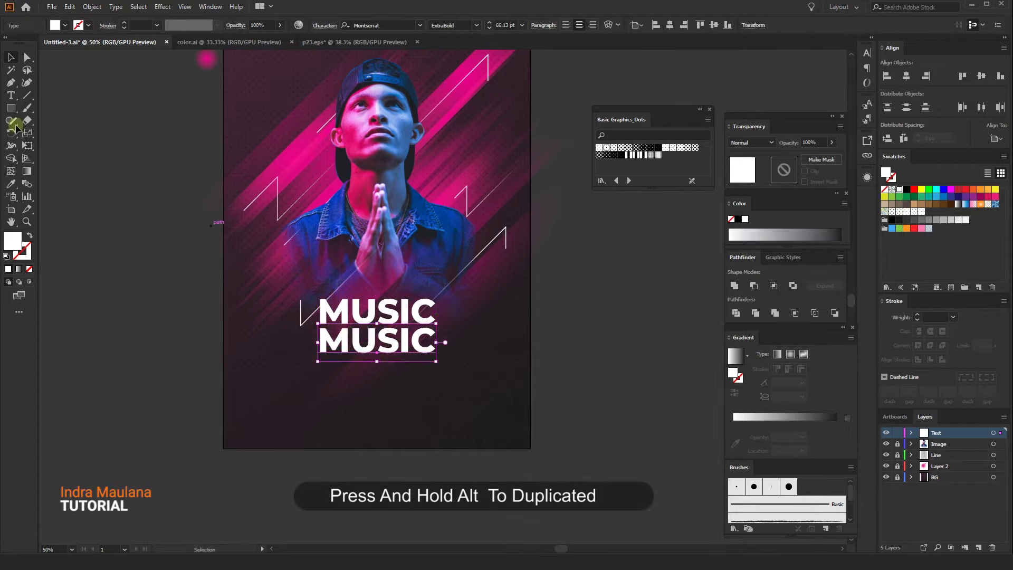
left_click(11, 95)
double_click(360, 342)
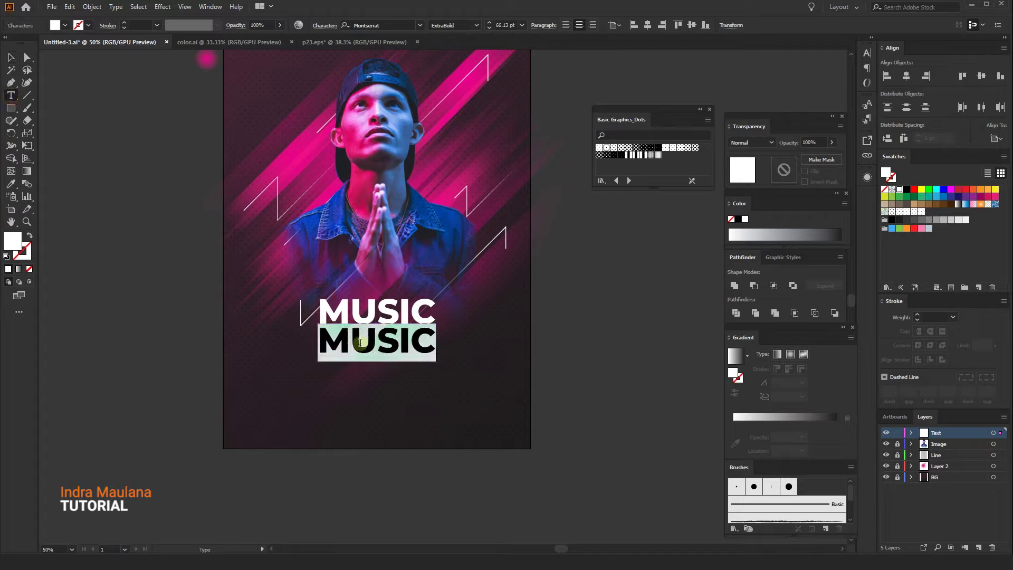
type("FEST")
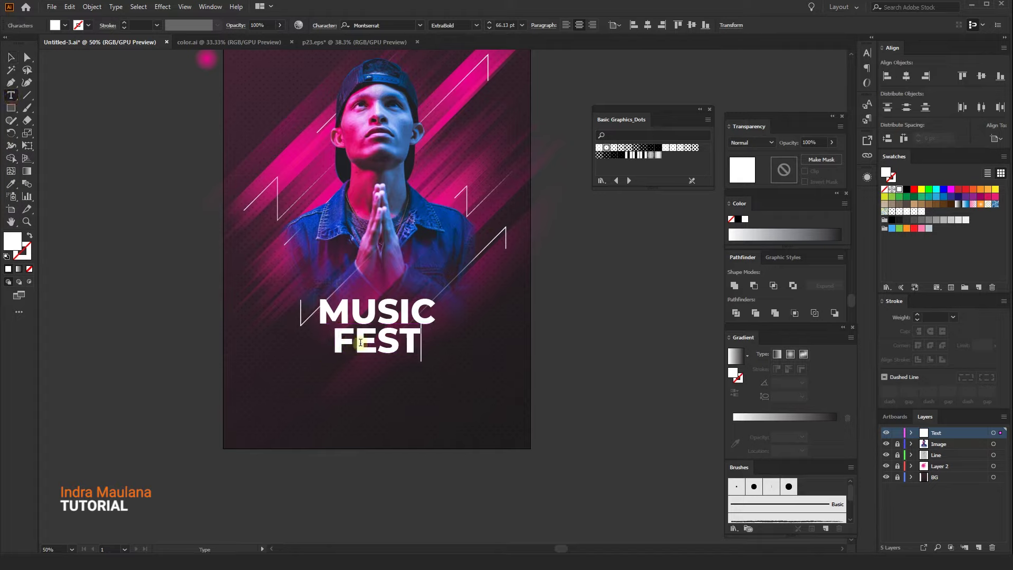
type("IVAL")
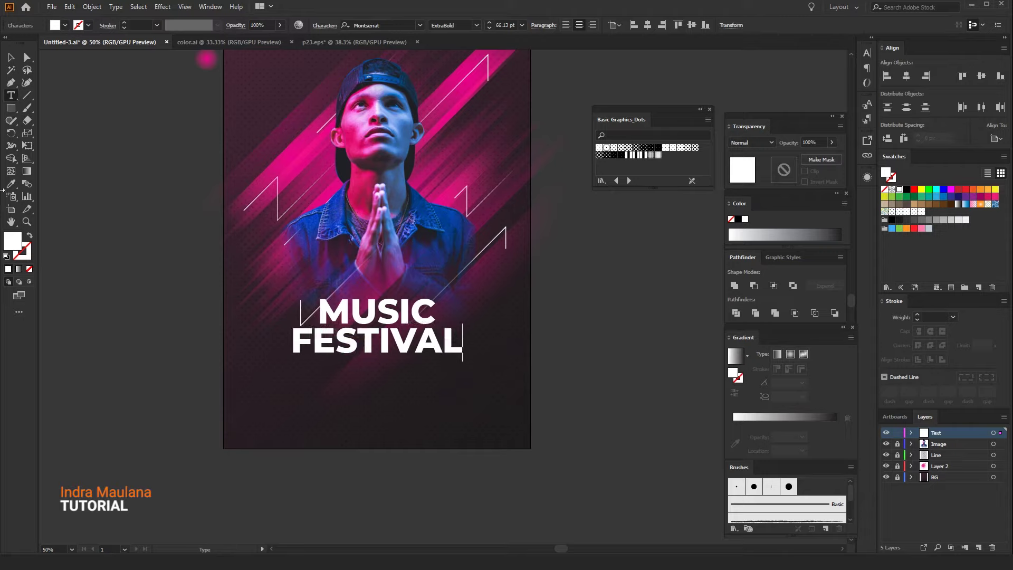
left_click(11, 57)
left_click_drag(463, 326, 439, 333)
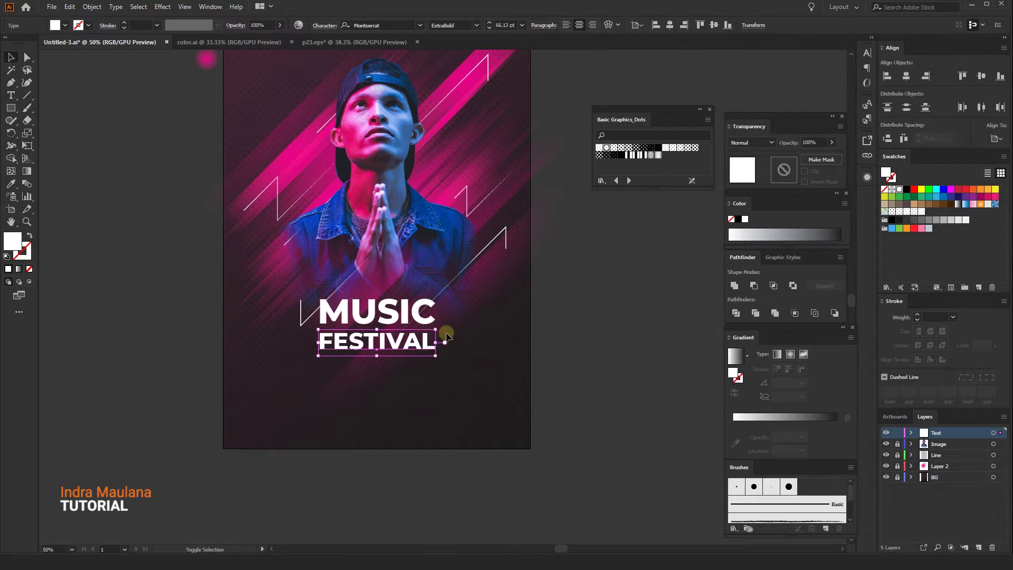
left_click(427, 361)
left_click(463, 406)
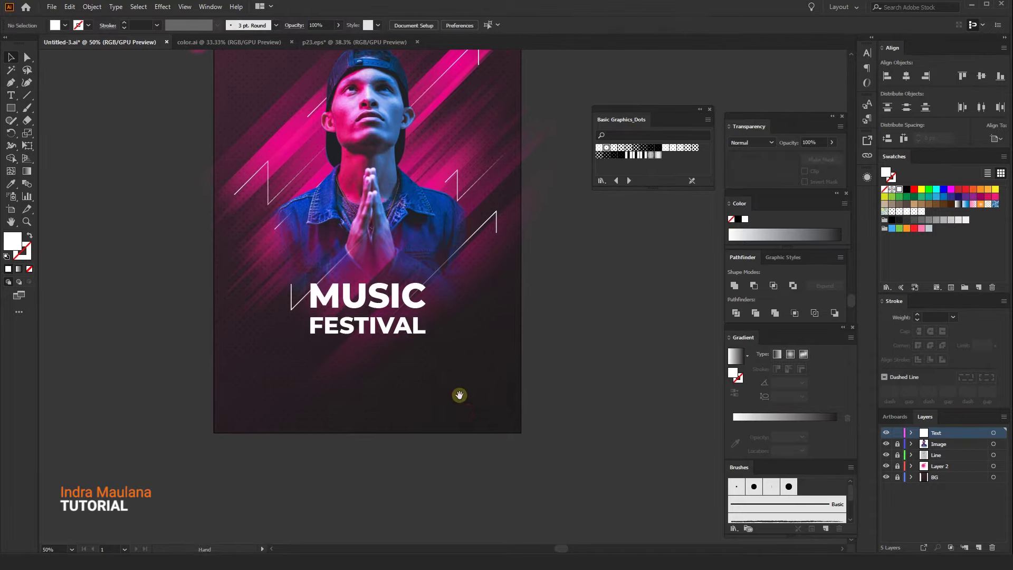
left_click(419, 294)
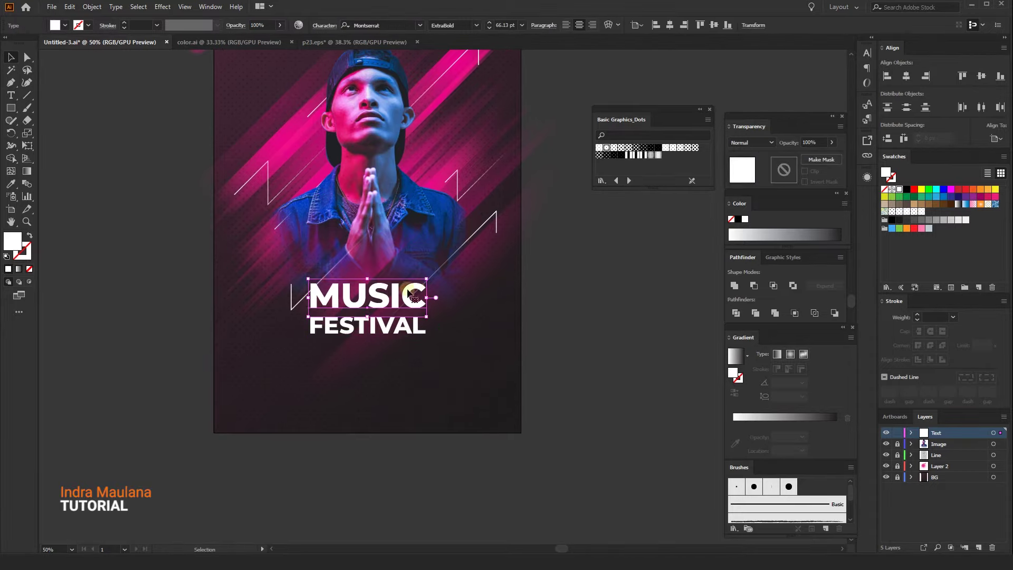
Step: Add a new fill to MUSIC via the Appearance panel and make it a gradient
left_click(210, 7)
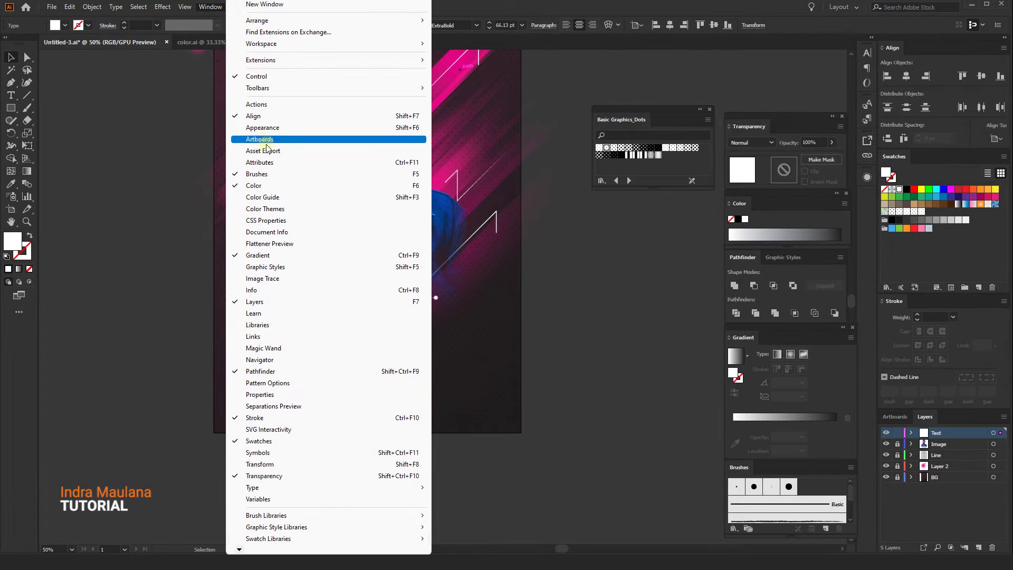
left_click(265, 127)
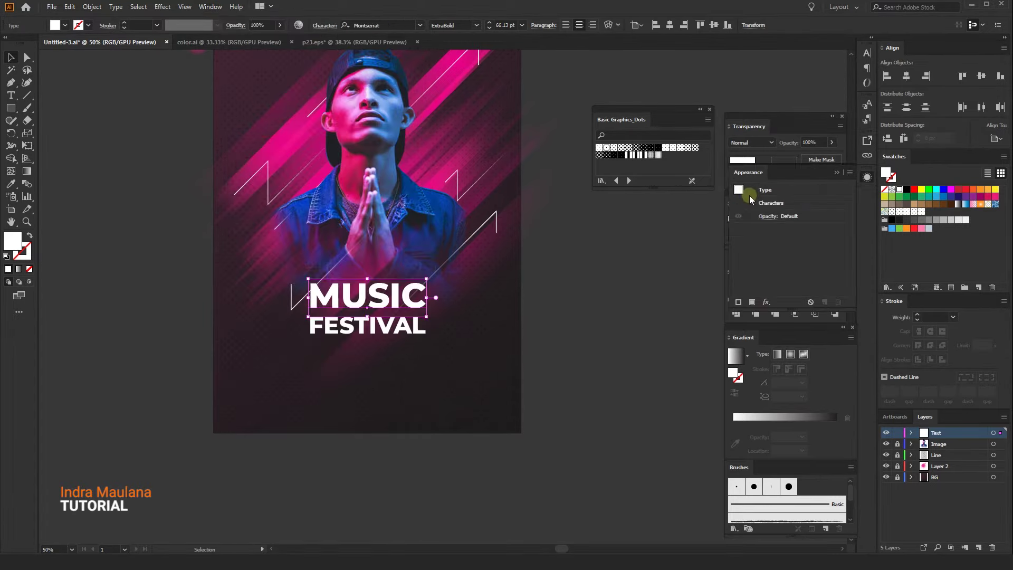
left_click_drag(739, 169, 559, 68)
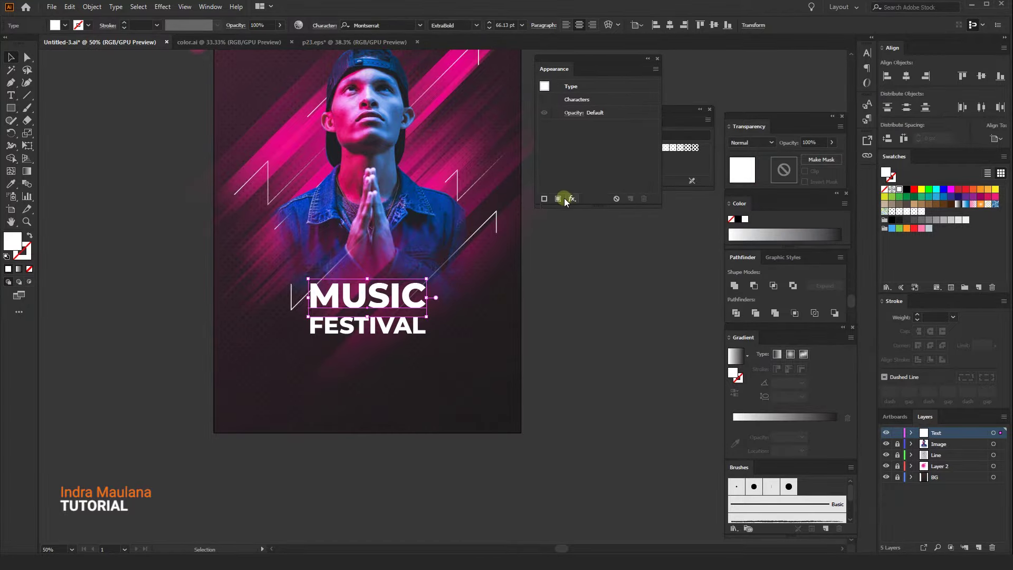
left_click(557, 198)
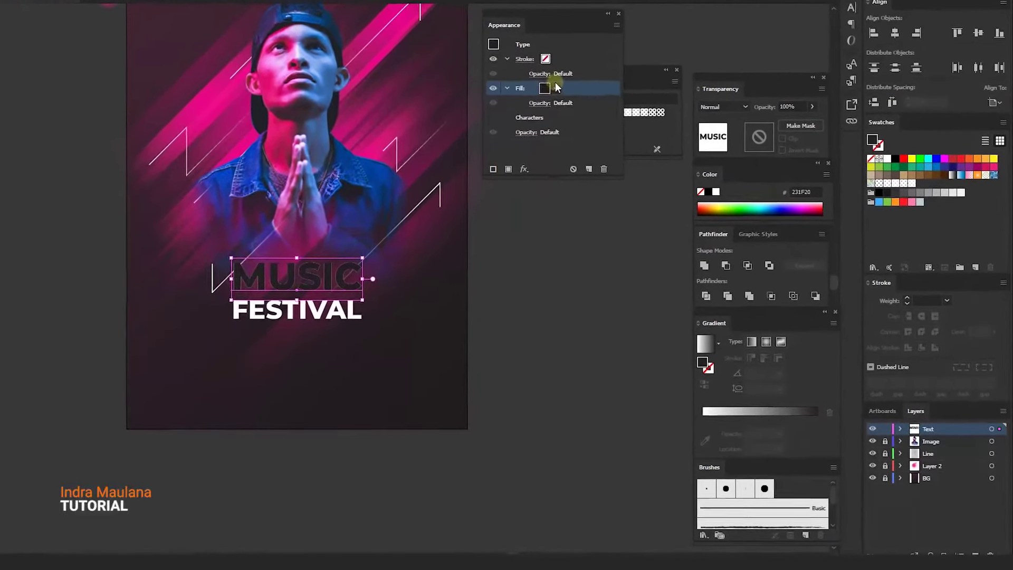
left_click(558, 98)
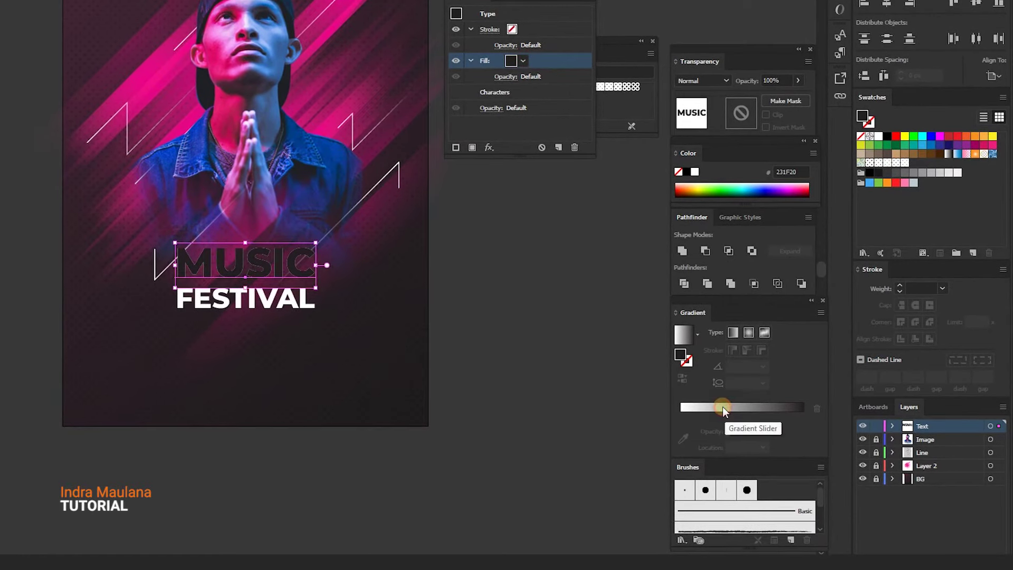
left_click(728, 407)
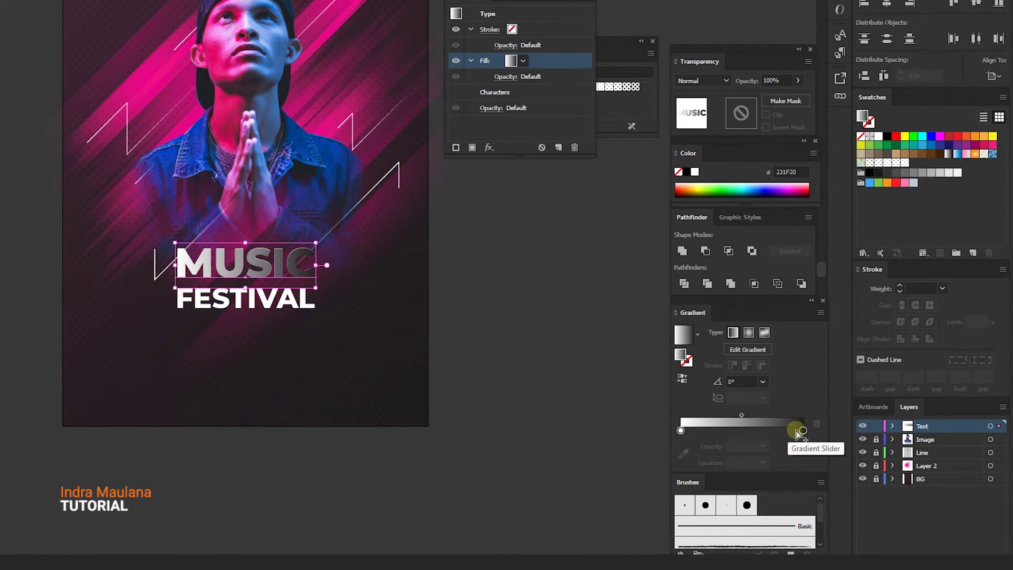
Step: Make the gradient's end stop grey and add a 65% grey stop at about 33%
double_click(801, 430)
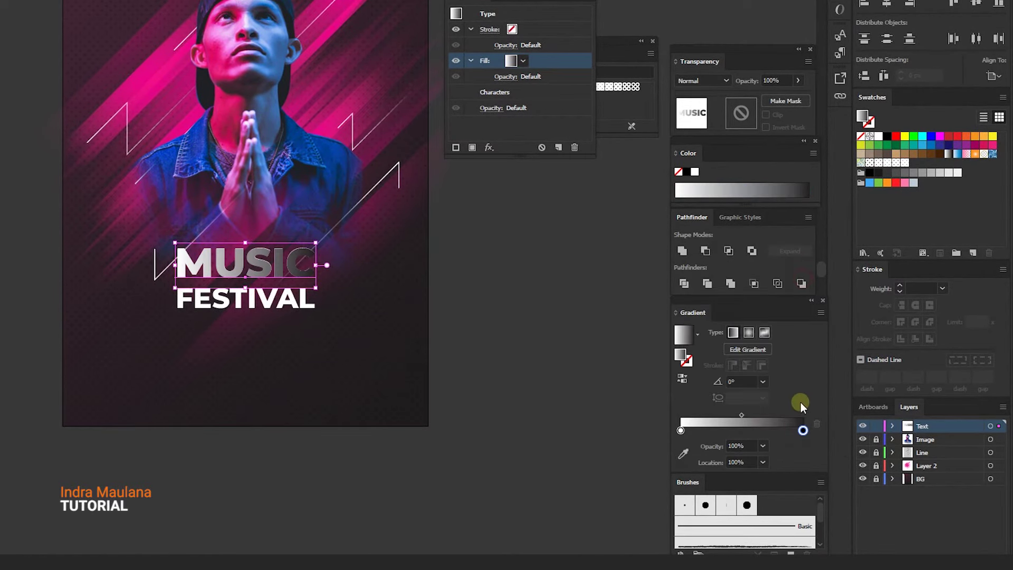
mouse_move(918, 174)
mouse_move(921, 174)
left_mouse_down()
mouse_move(794, 438)
mouse_move(802, 432)
mouse_move(761, 431)
left_mouse_up()
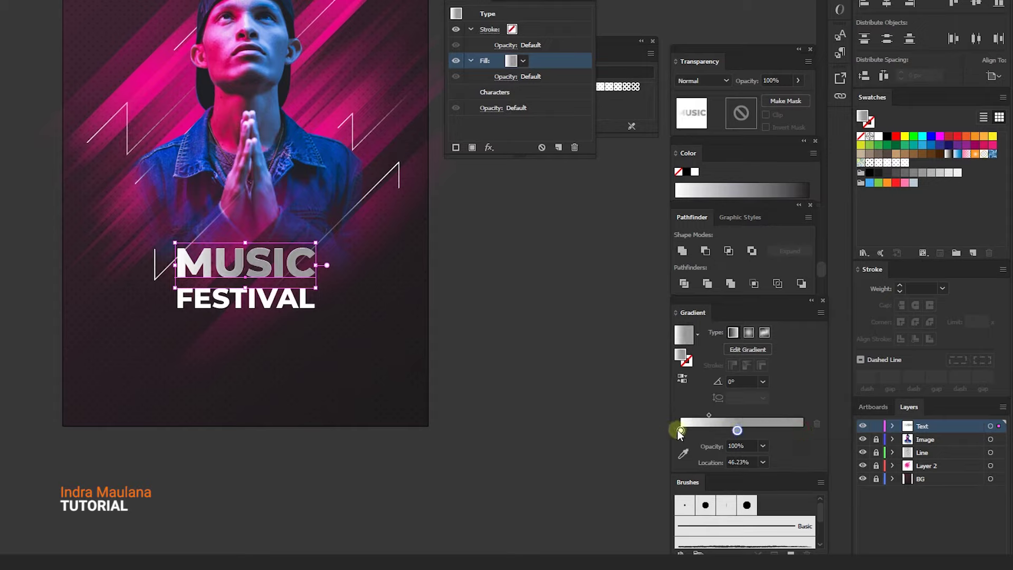
left_click_drag(680, 431, 802, 431)
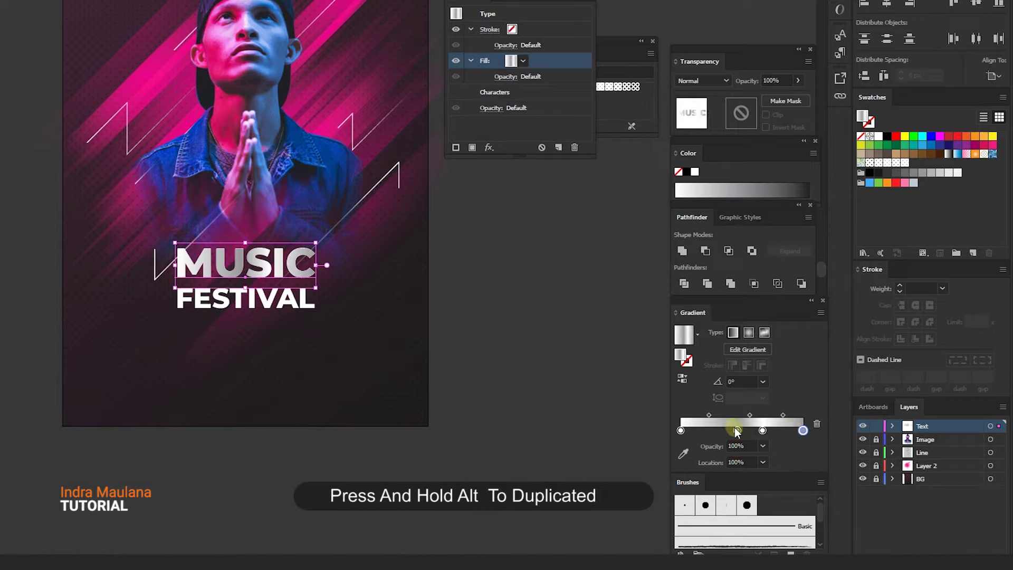
left_click_drag(736, 430, 720, 430)
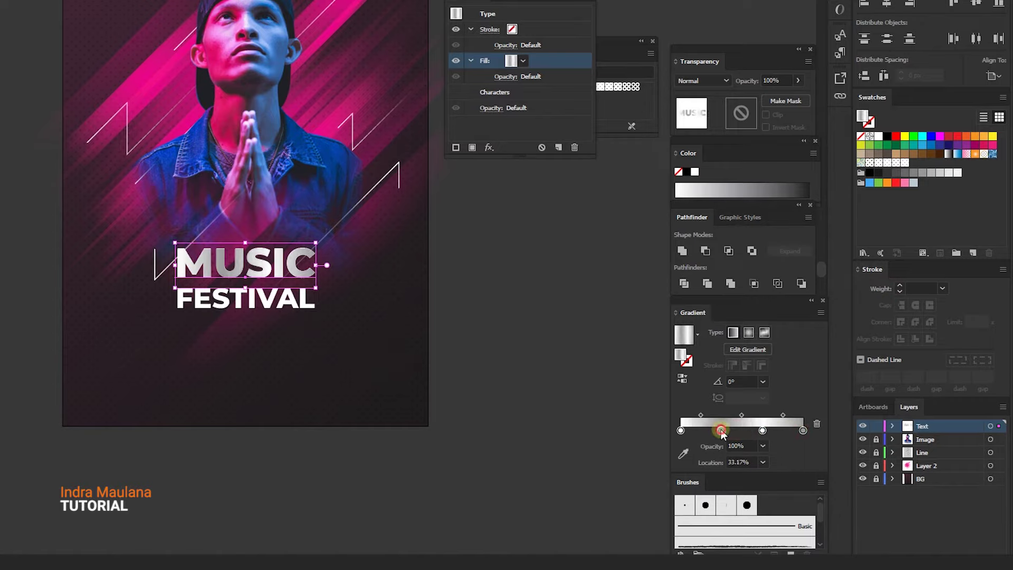
double_click(721, 430)
left_click_drag(724, 316, 731, 319)
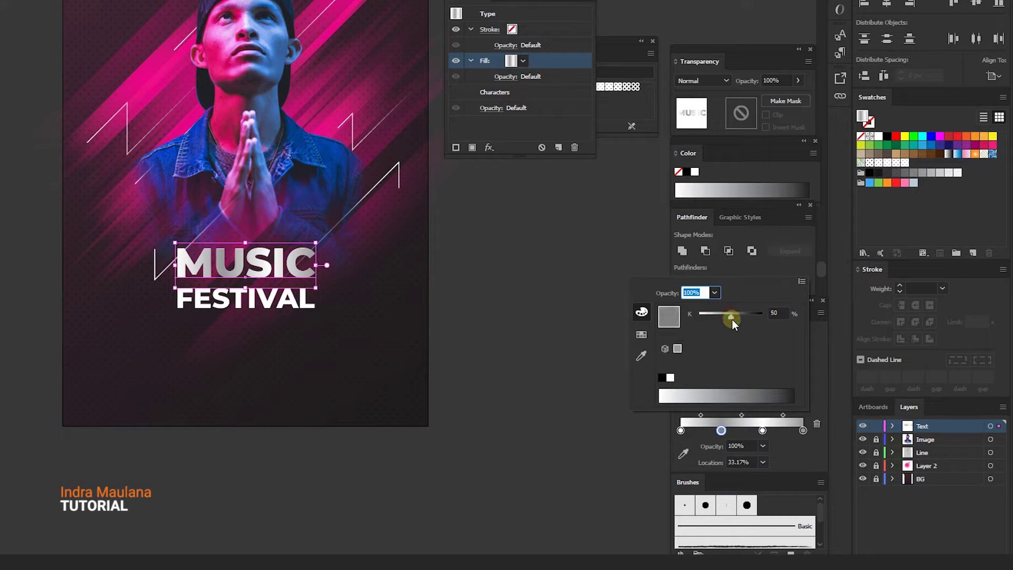
left_click_drag(732, 319, 741, 317)
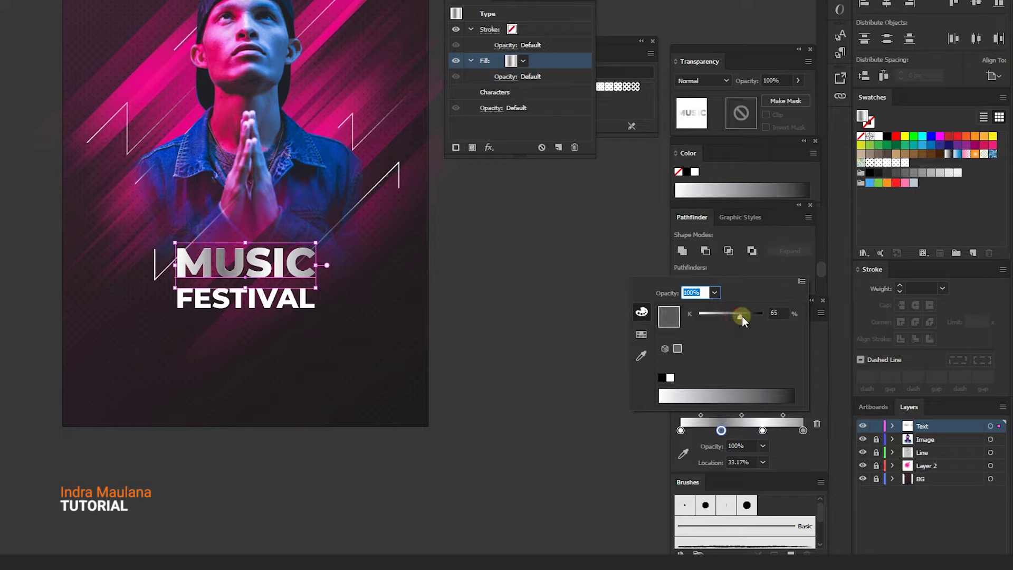
left_click(787, 439)
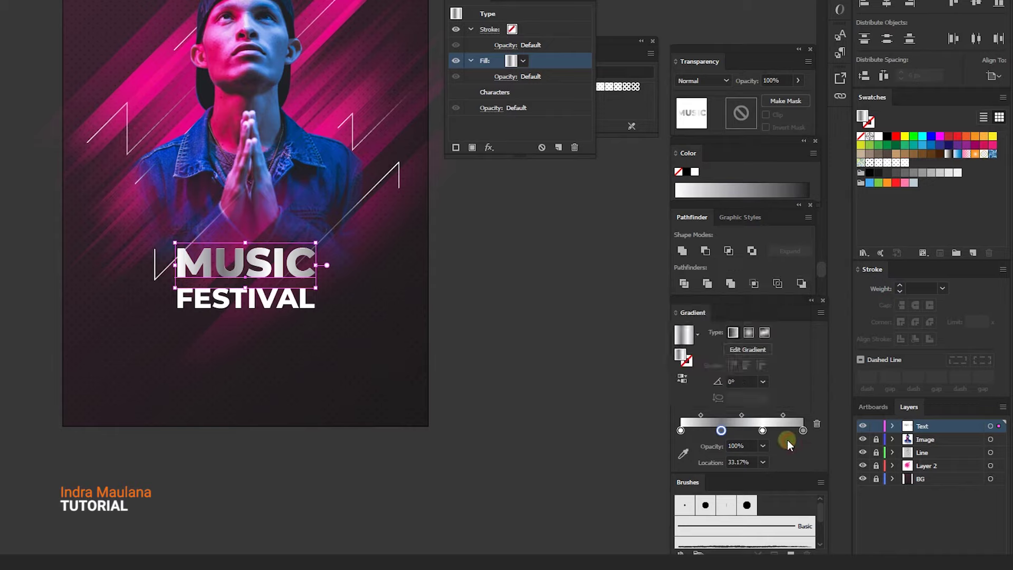
Step: Add another stop near 71% and angle the gradient across MUSIC at about -14.9°
left_click(557, 413)
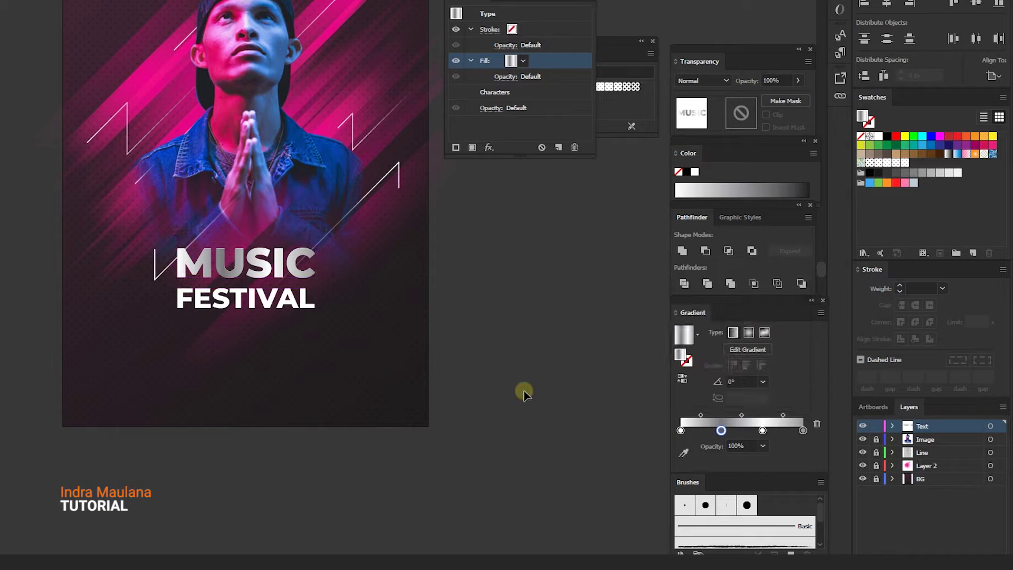
left_click(298, 277)
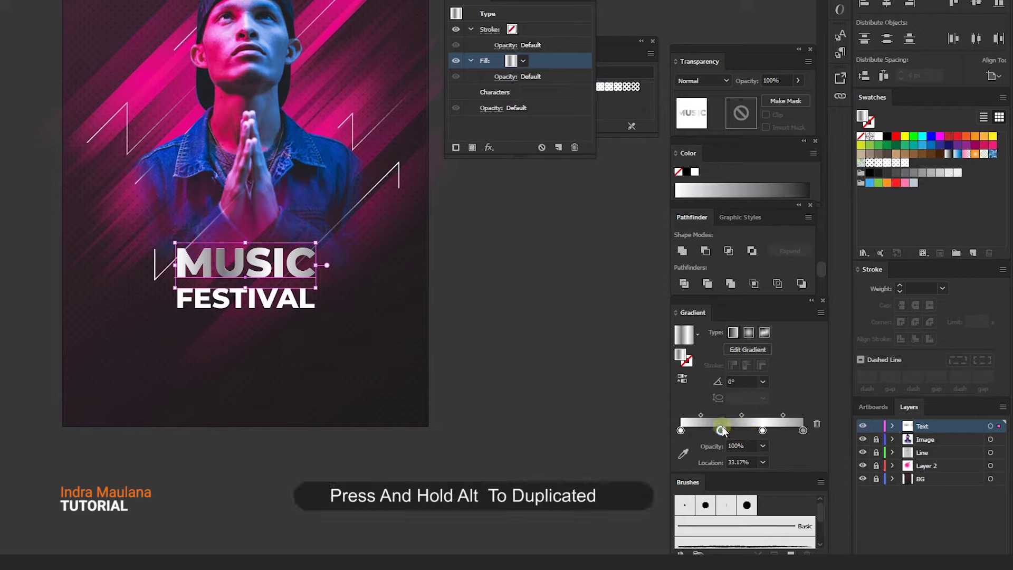
left_click_drag(721, 429, 786, 430)
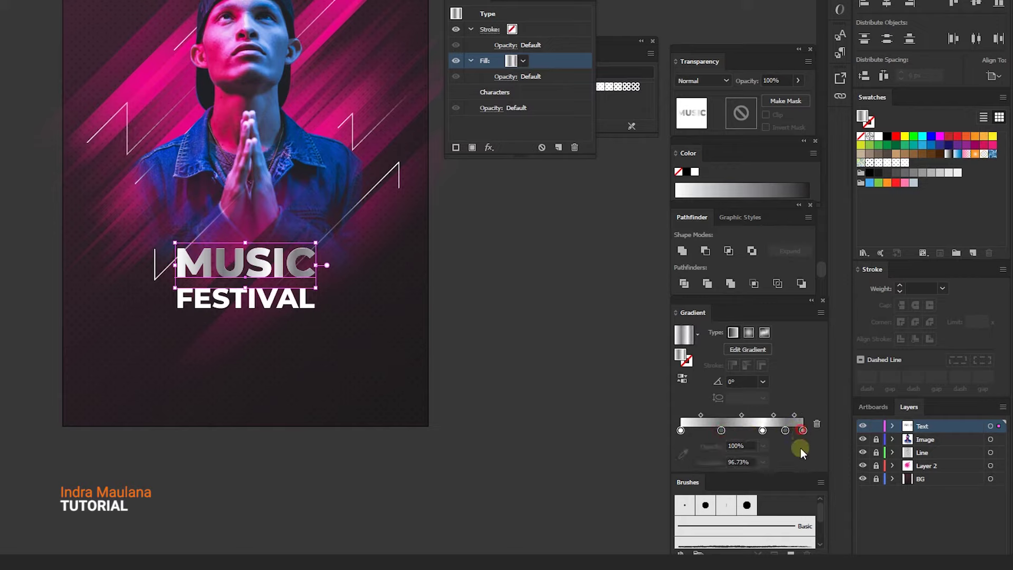
mouse_move(762, 431)
left_mouse_down()
mouse_move(741, 431)
mouse_move(769, 433)
left_mouse_up()
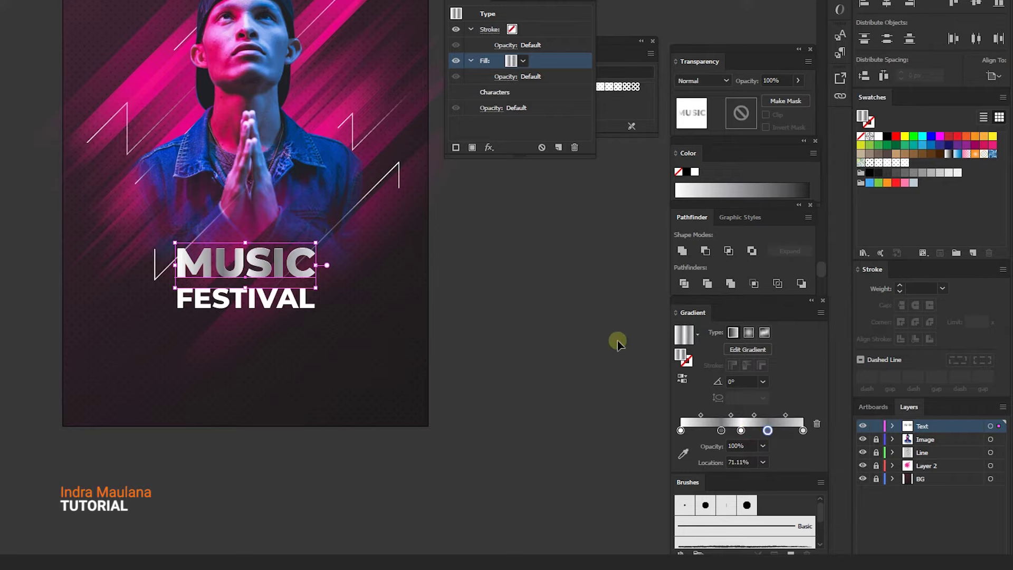
key("g")
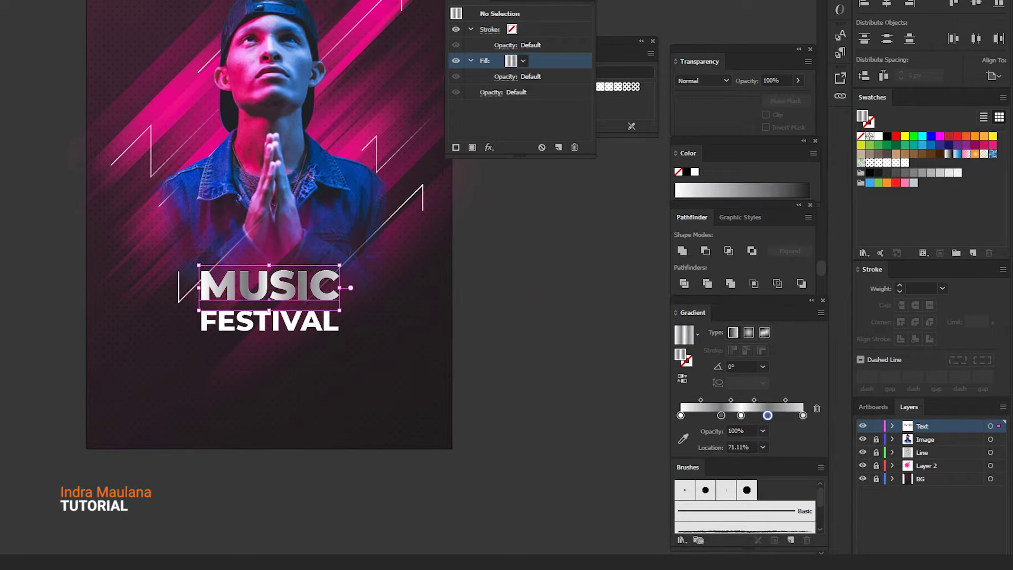
mouse_move(192, 263)
left_mouse_down()
mouse_move(258, 293)
mouse_move(346, 304)
left_mouse_up()
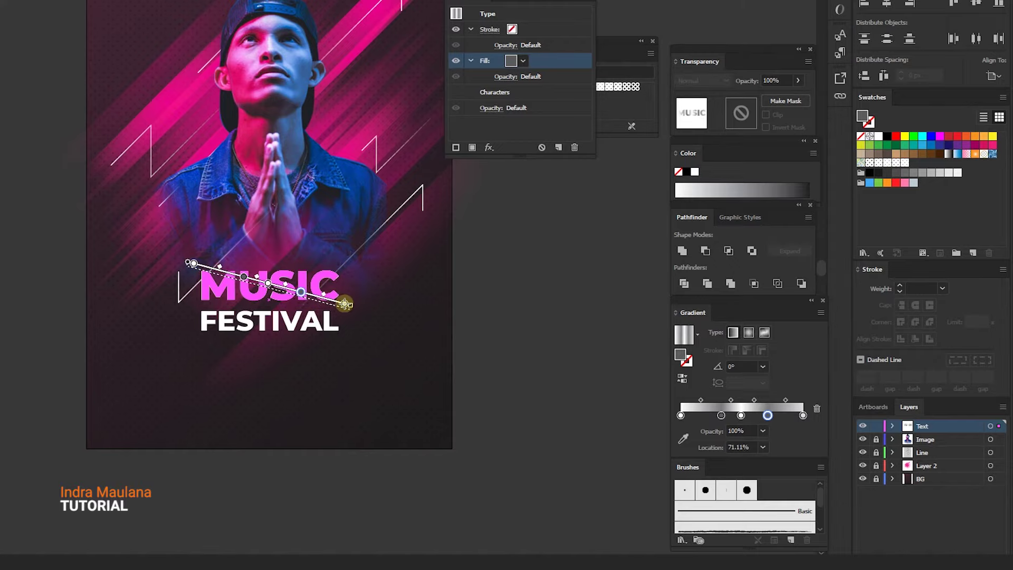
key("v")
left_click(253, 266)
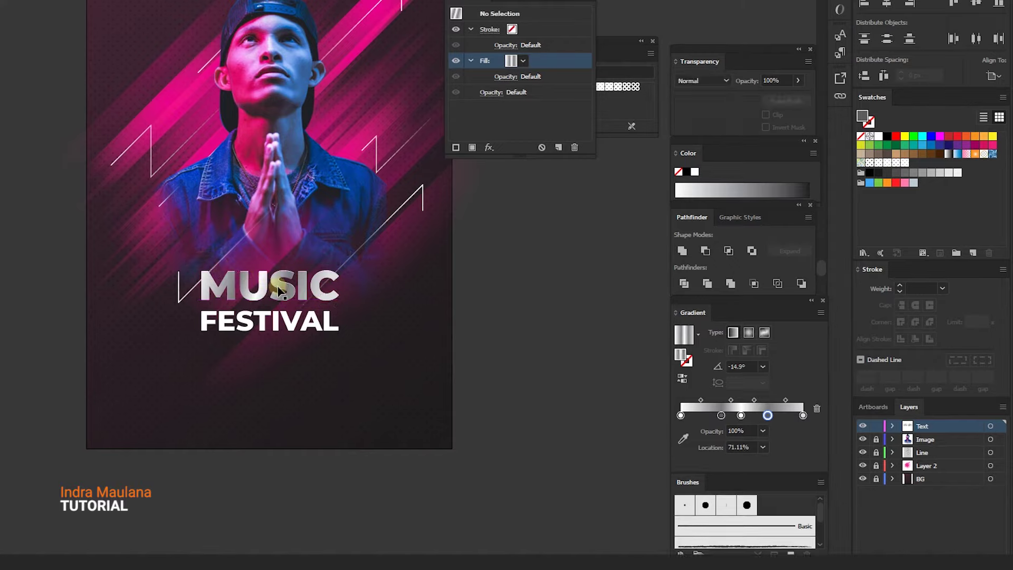
left_click(279, 291)
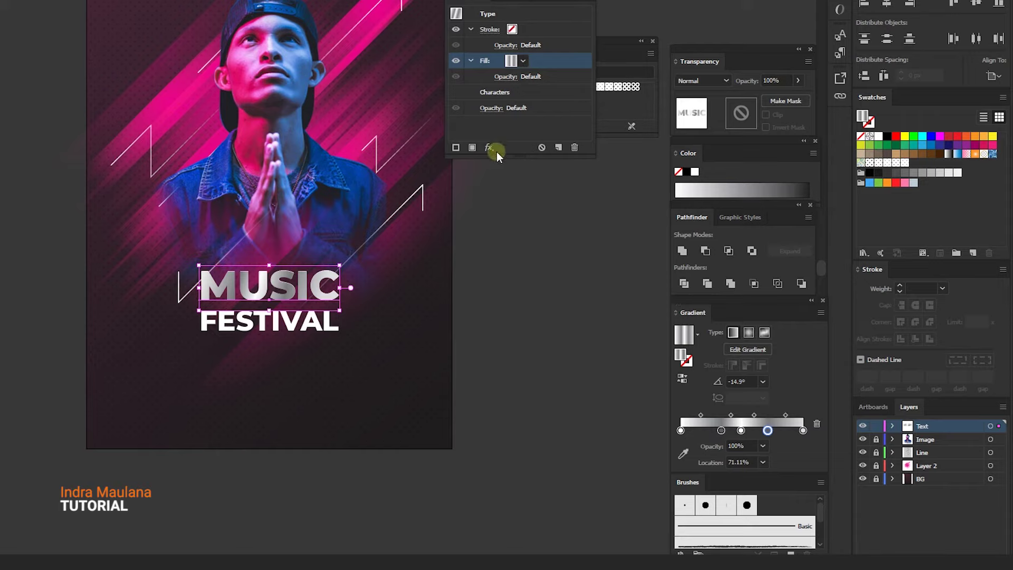
Step: Add a reversed gradient stroke to MUSIC and drag two extra stops off its gradient
left_click(456, 147)
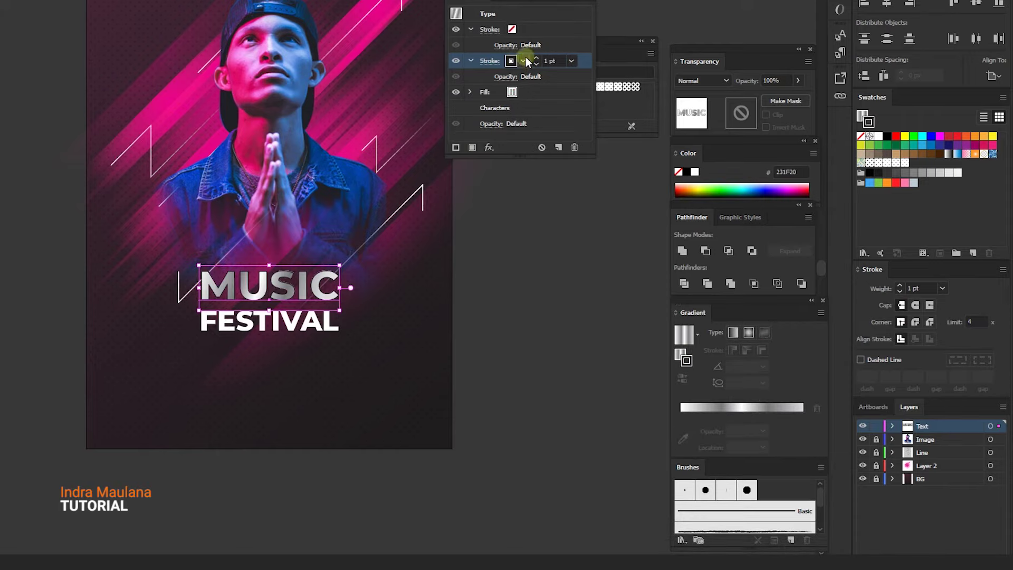
left_click(732, 408)
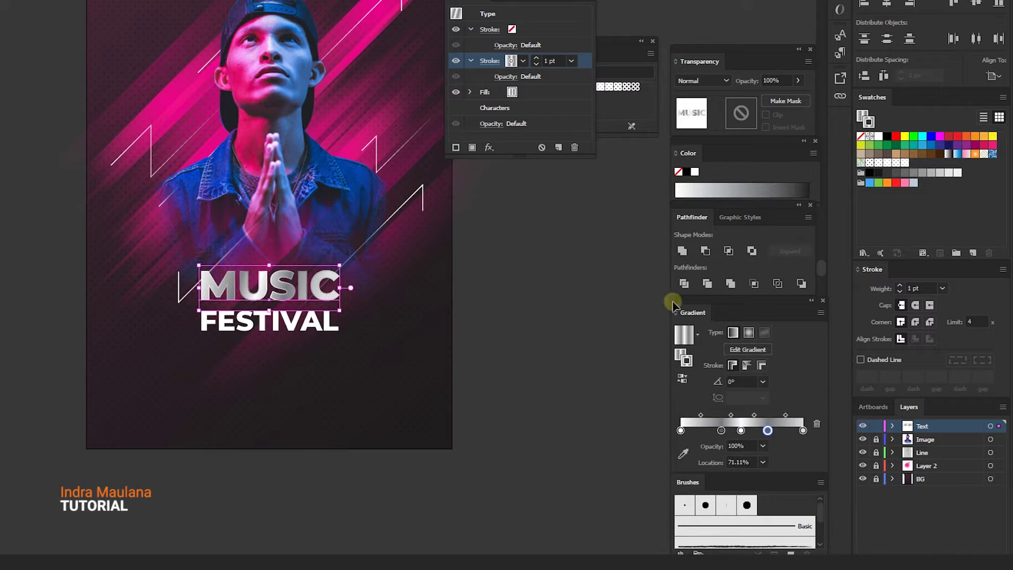
left_click(683, 378)
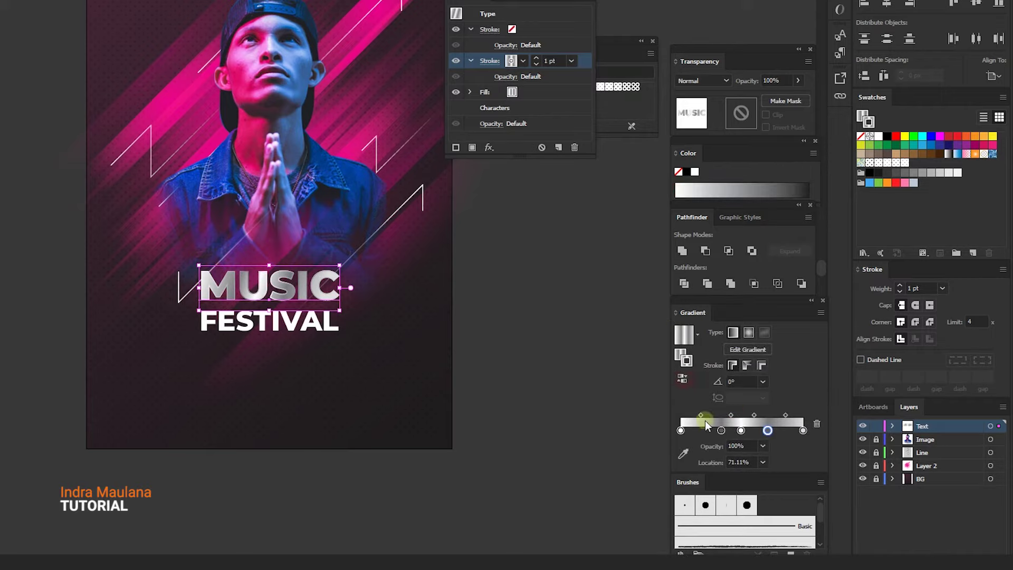
left_click_drag(715, 430, 750, 464)
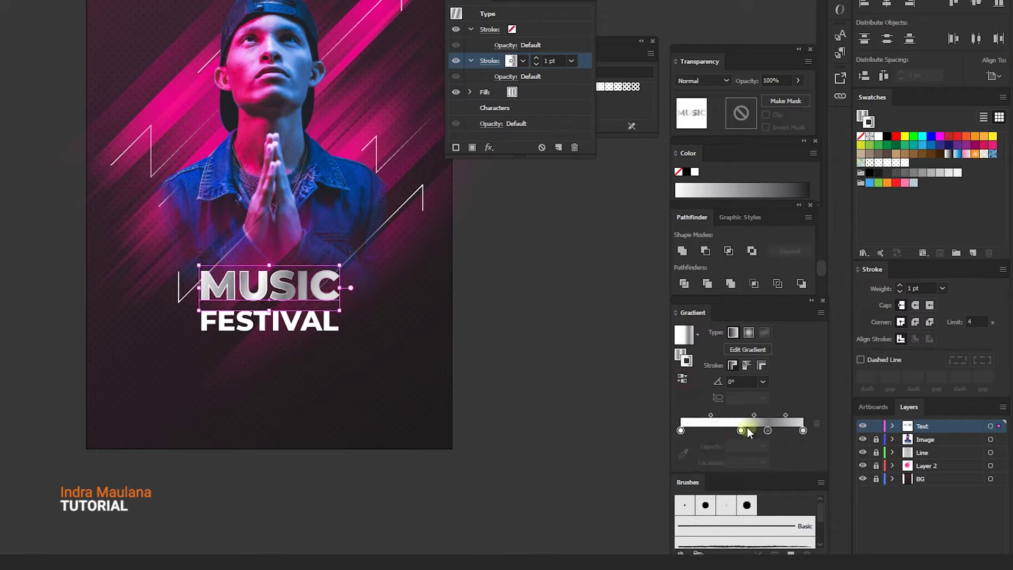
mouse_move(740, 430)
left_mouse_down()
mouse_move(712, 430)
mouse_move(755, 430)
mouse_move(744, 431)
left_mouse_up()
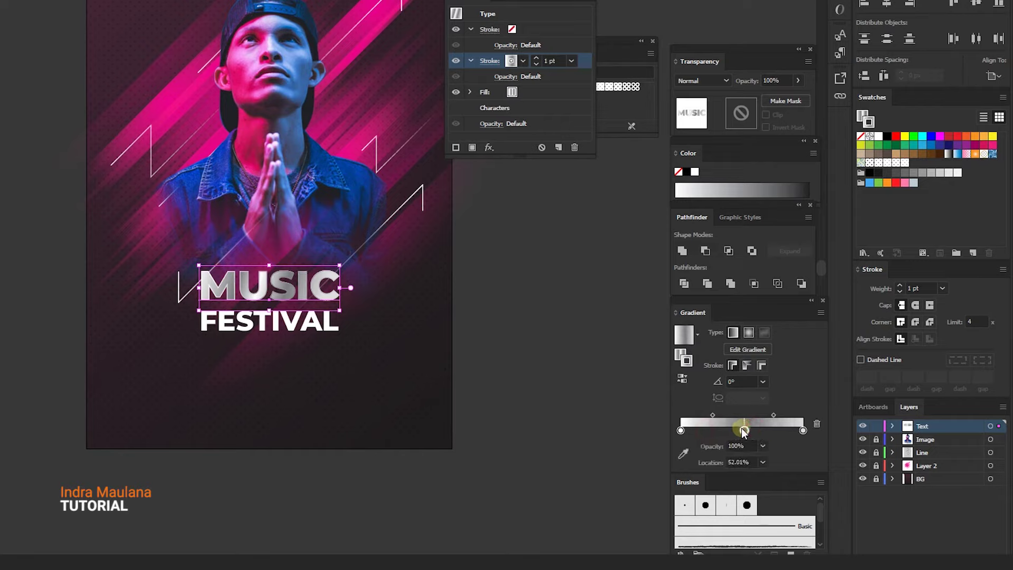
left_click(621, 331)
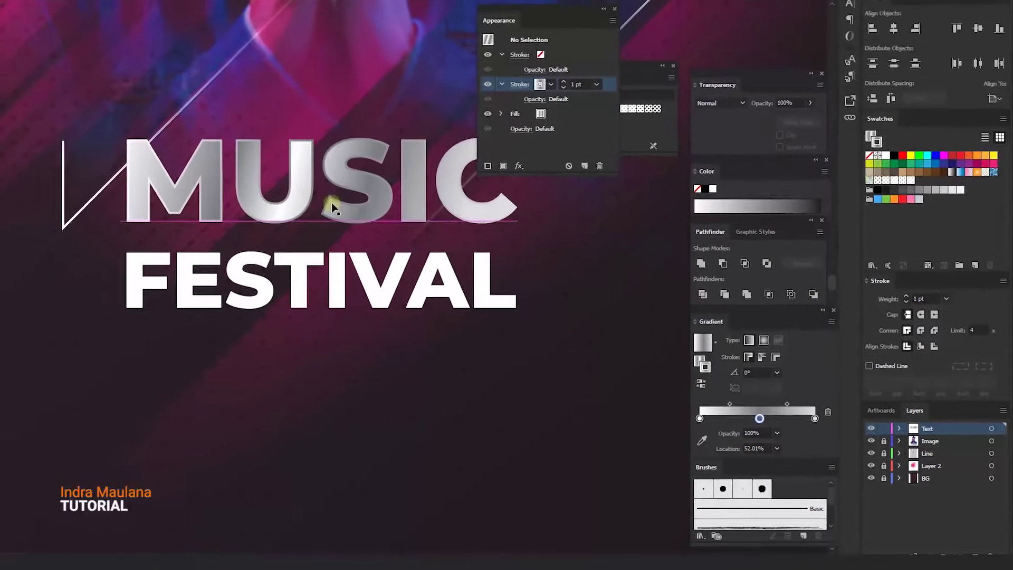
left_click(294, 273)
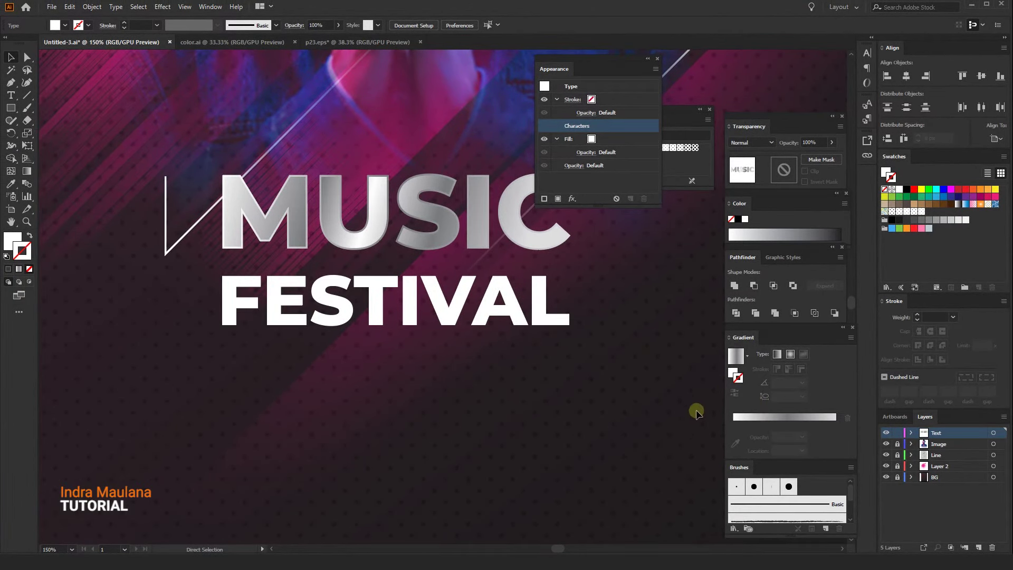
Step: Move a stroke gradient stop to about 74% and check the stroke colour and weight options
left_click(755, 417)
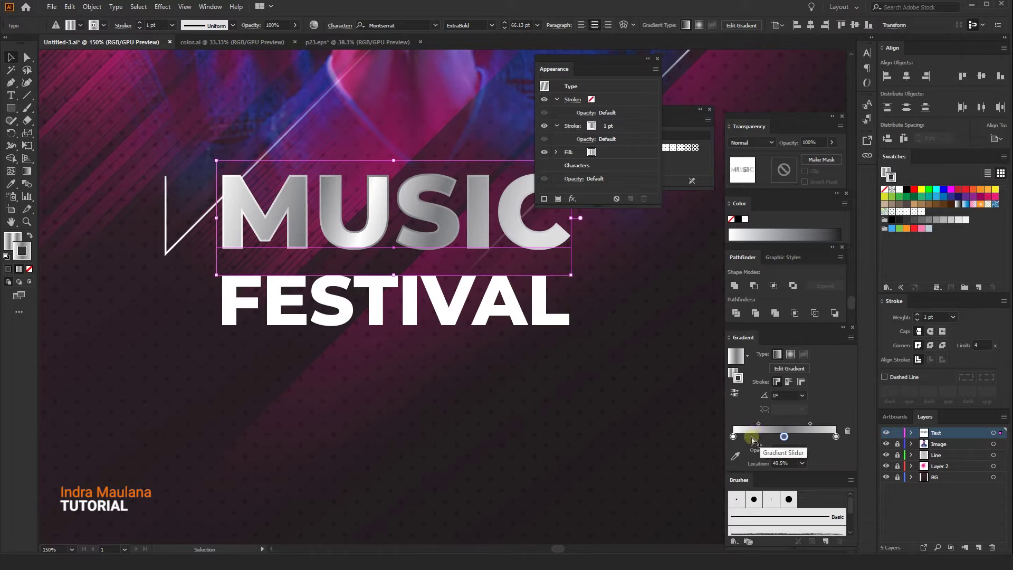
mouse_move(795, 442)
left_mouse_down()
mouse_move(815, 442)
mouse_move(770, 439)
left_mouse_up()
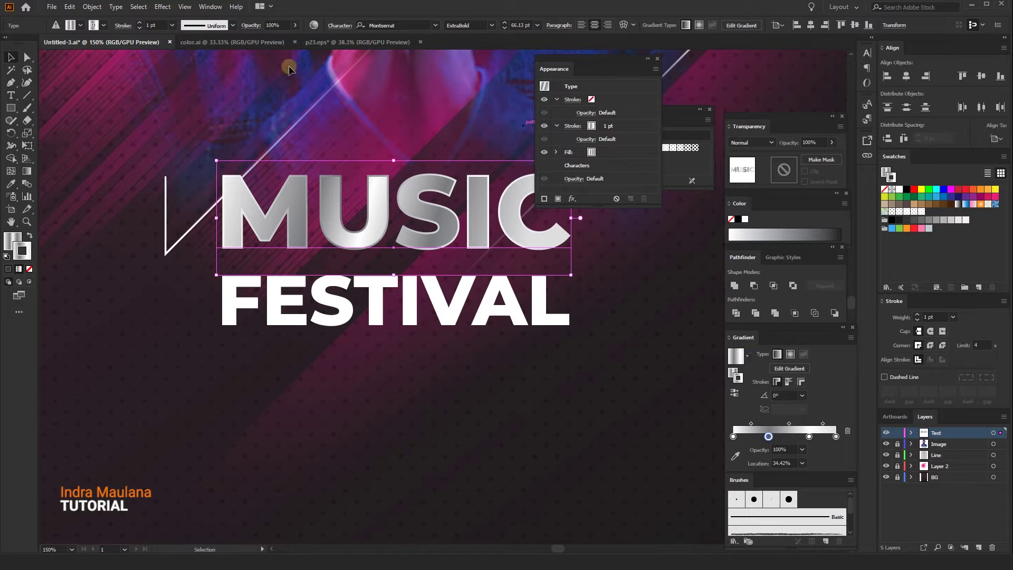
left_click(105, 26)
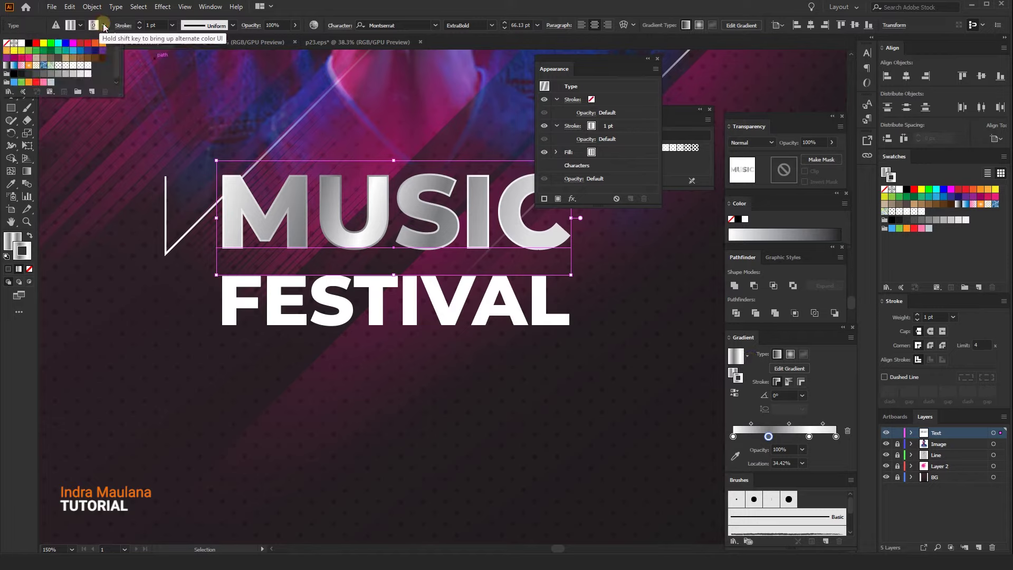
left_click(100, 57)
left_click(122, 25)
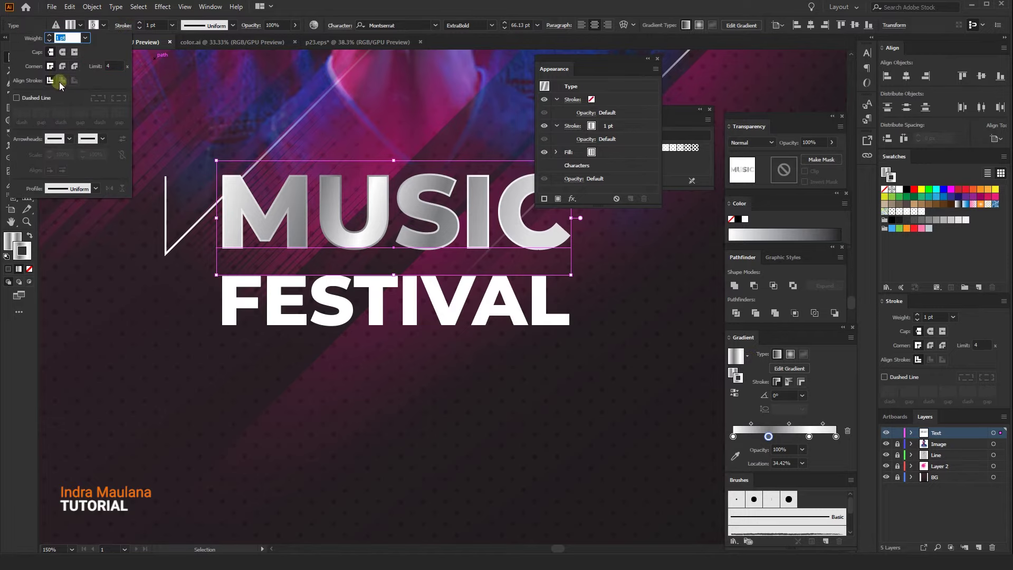
left_click(809, 436)
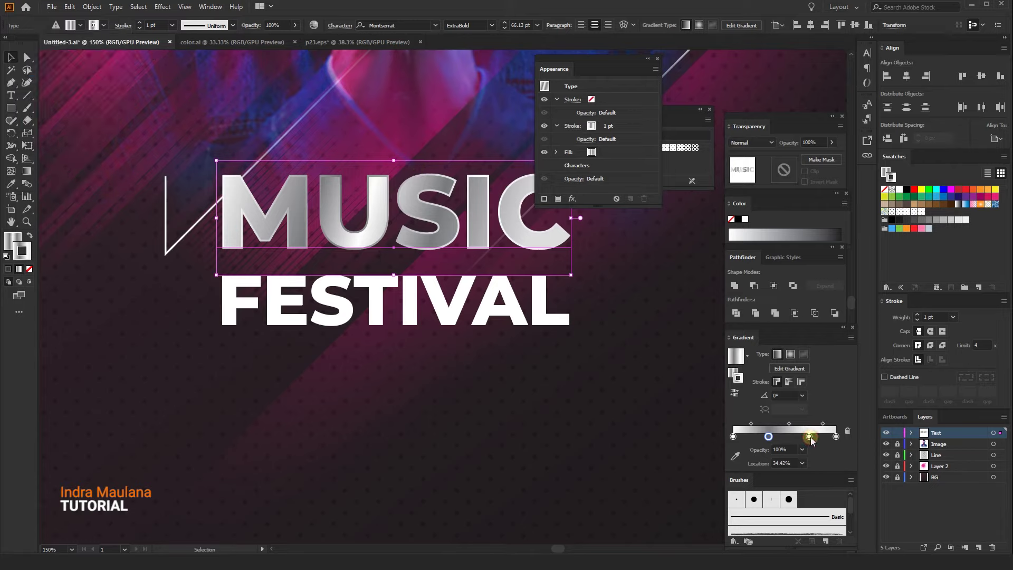
Step: Move the gradient stroke below the fill and try 4 pt, then 2 pt weight
left_click(624, 126)
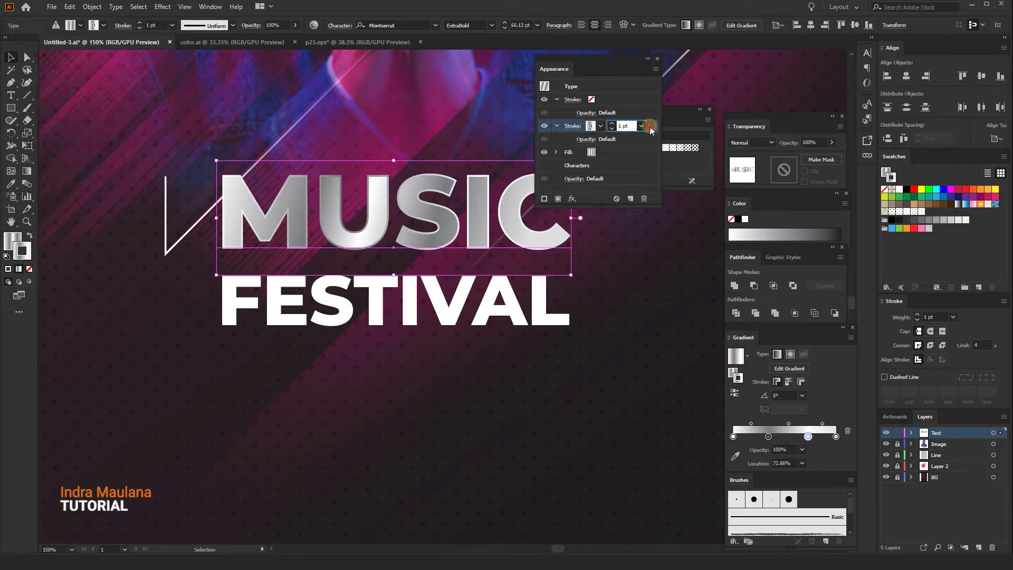
left_click_drag(651, 130, 643, 160)
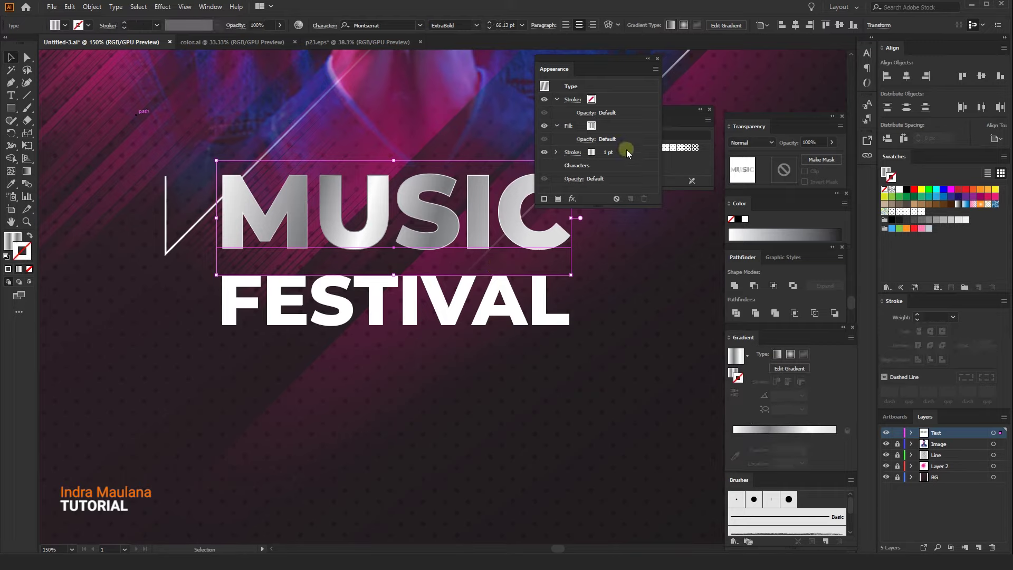
left_click(605, 153)
left_click(612, 151)
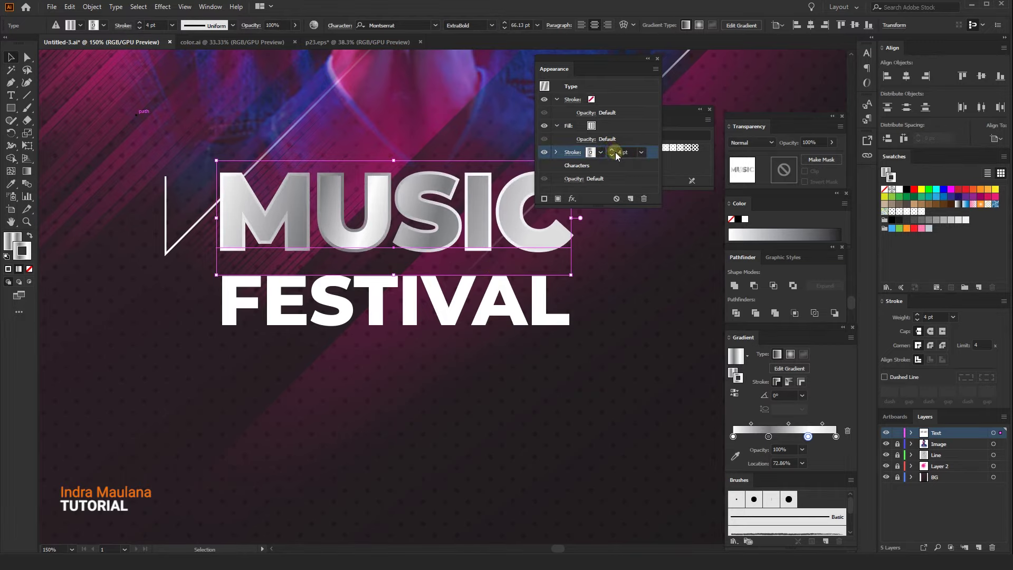
left_click(613, 155)
left_click(613, 155)
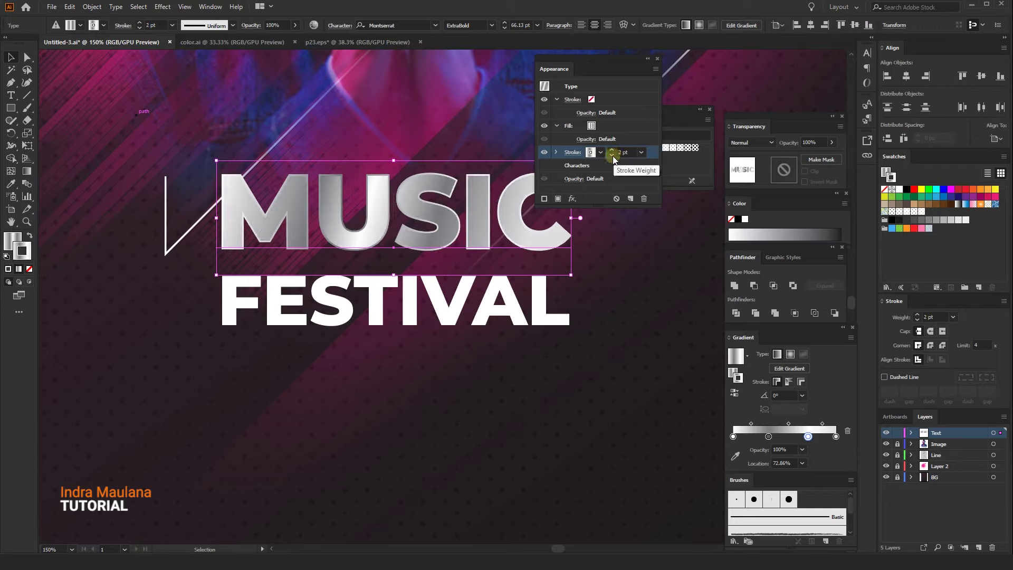
Step: Inspect the gradient fill, then delete the 2 pt gradient stroke
left_click(640, 165)
left_click(642, 141)
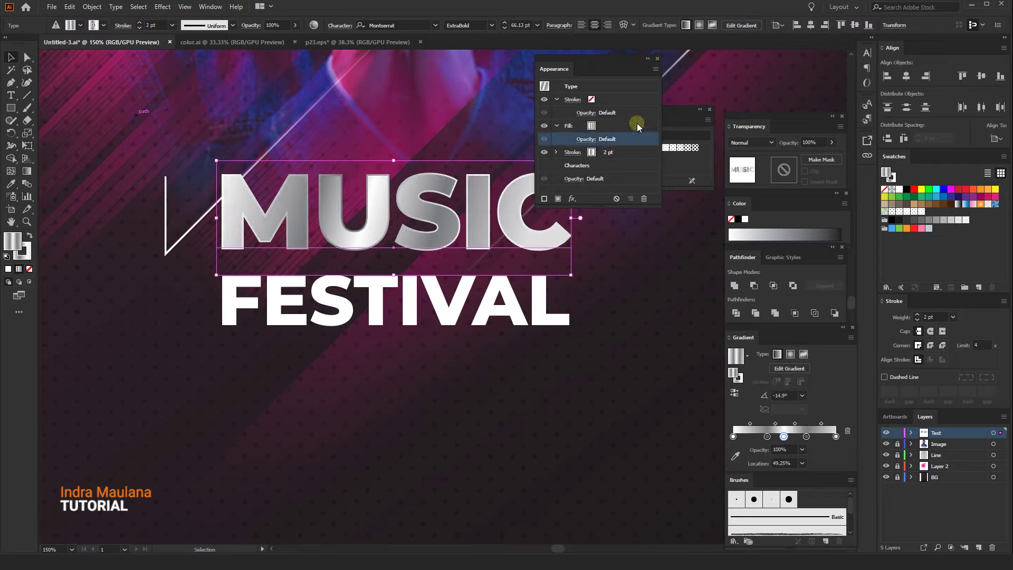
left_click(637, 125)
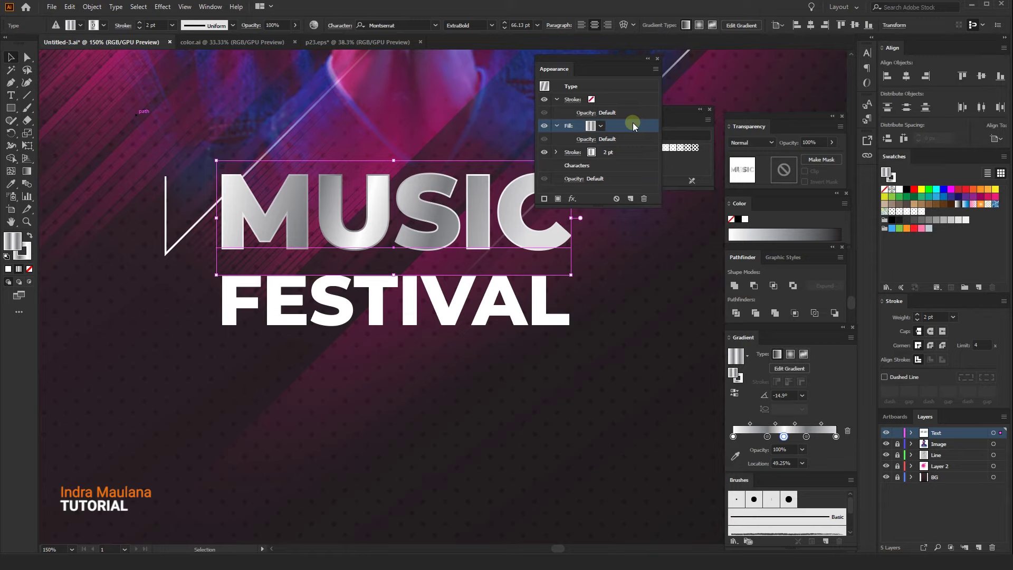
left_click(633, 152)
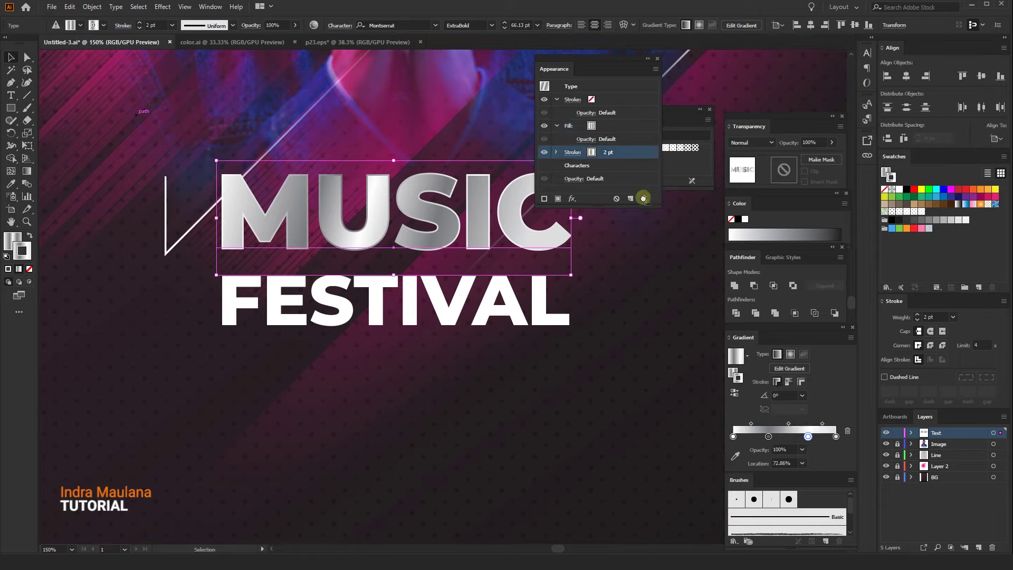
left_click(643, 198)
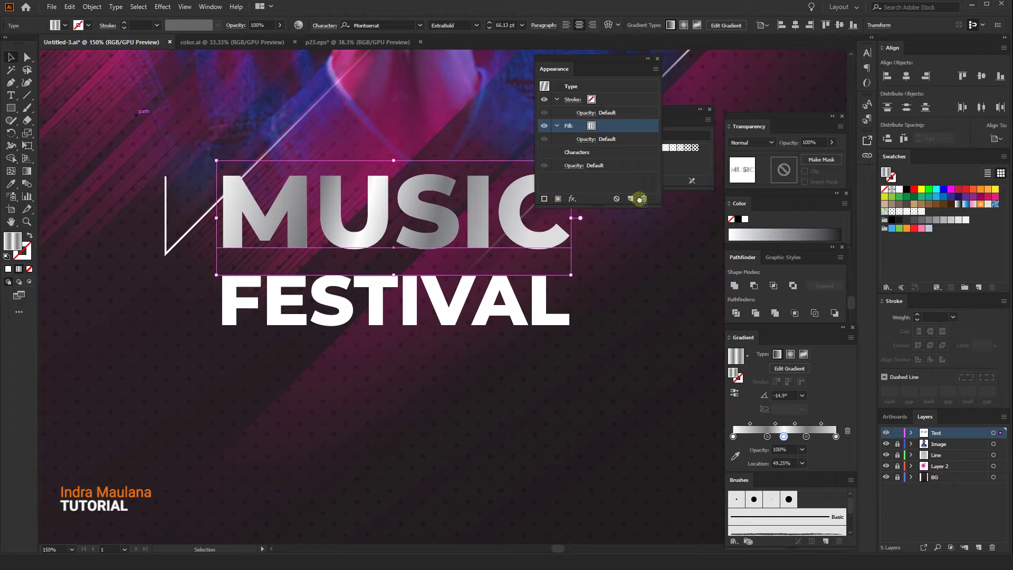
Step: Duplicate the gradient fill and apply a Transform effect moving it 1 px right and 1 px down
left_click(631, 198)
left_click(612, 152)
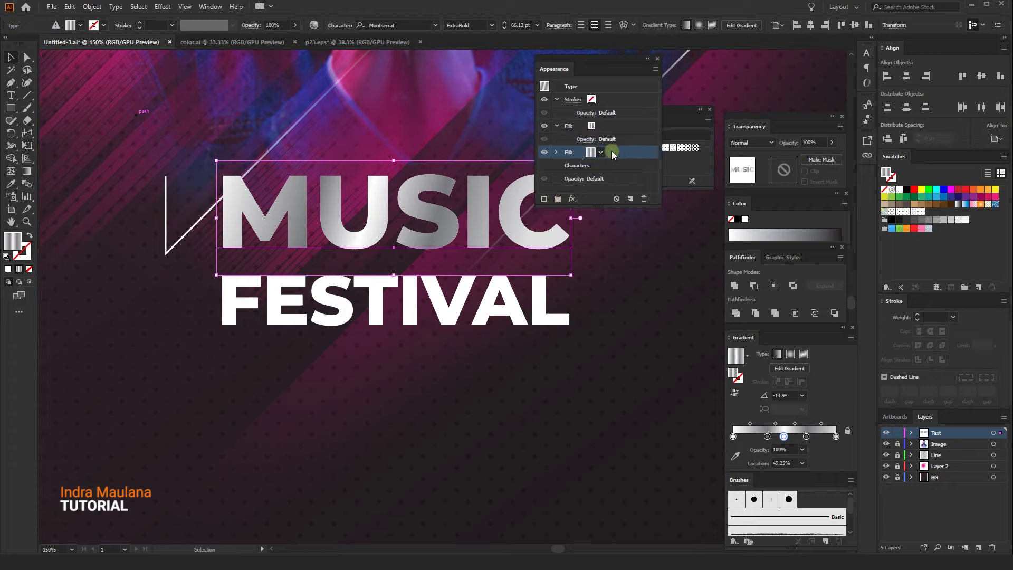
left_click(572, 198)
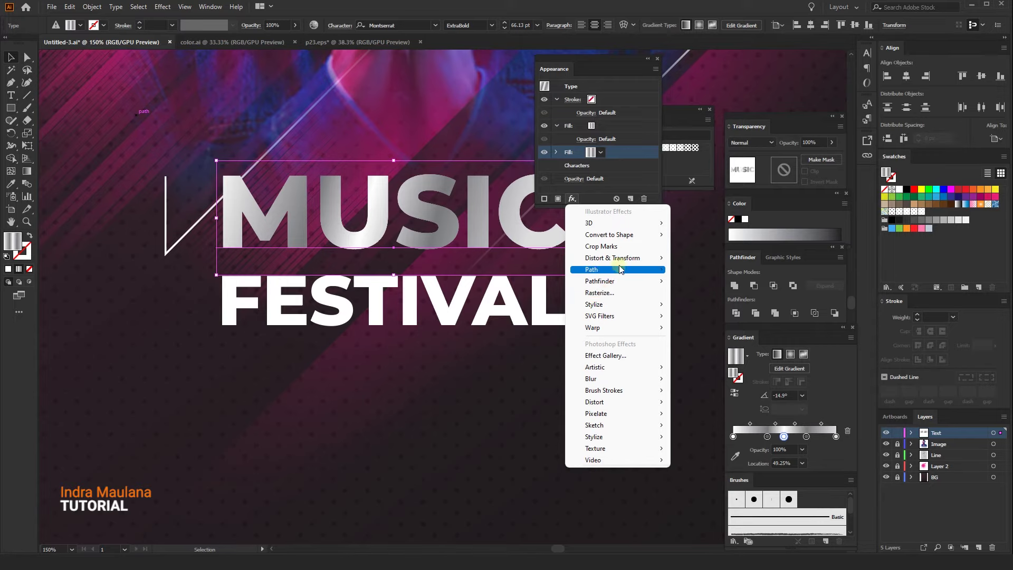
mouse_move(613, 258)
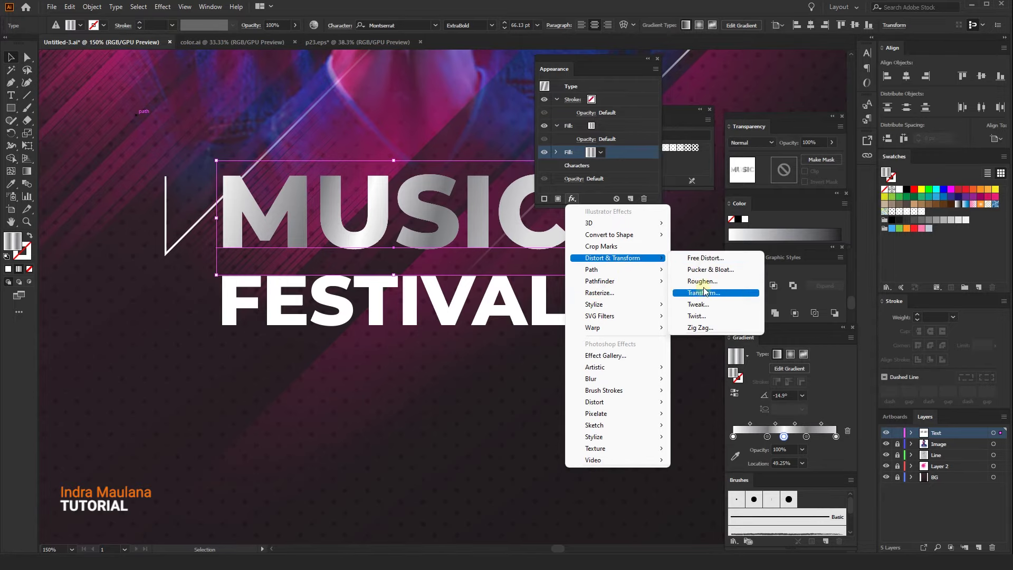
left_click(704, 292)
mouse_move(456, 125)
left_mouse_down()
mouse_move(561, 122)
mouse_move(646, 105)
left_mouse_up()
left_click(600, 379)
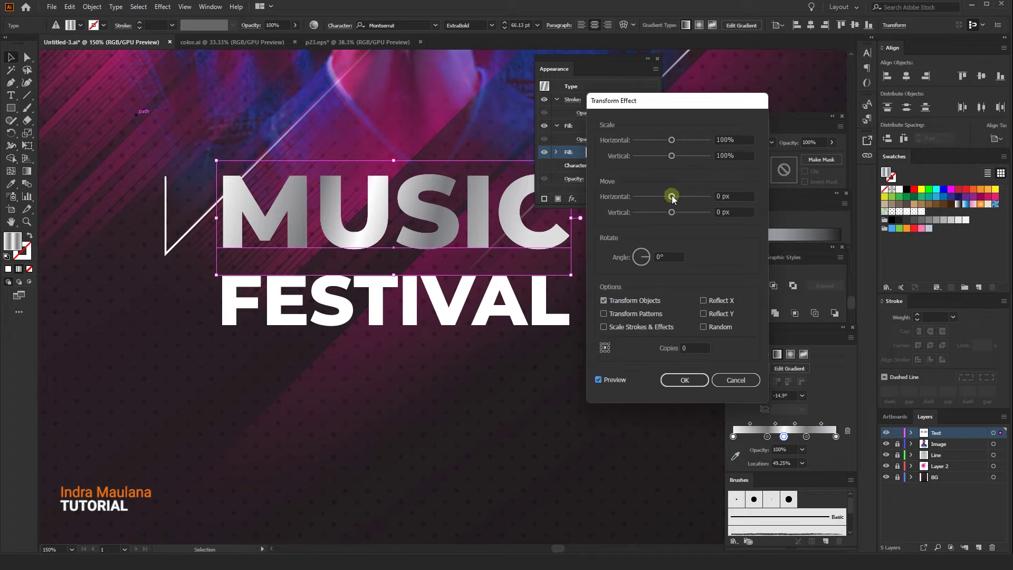
left_click(729, 195)
key("Up")
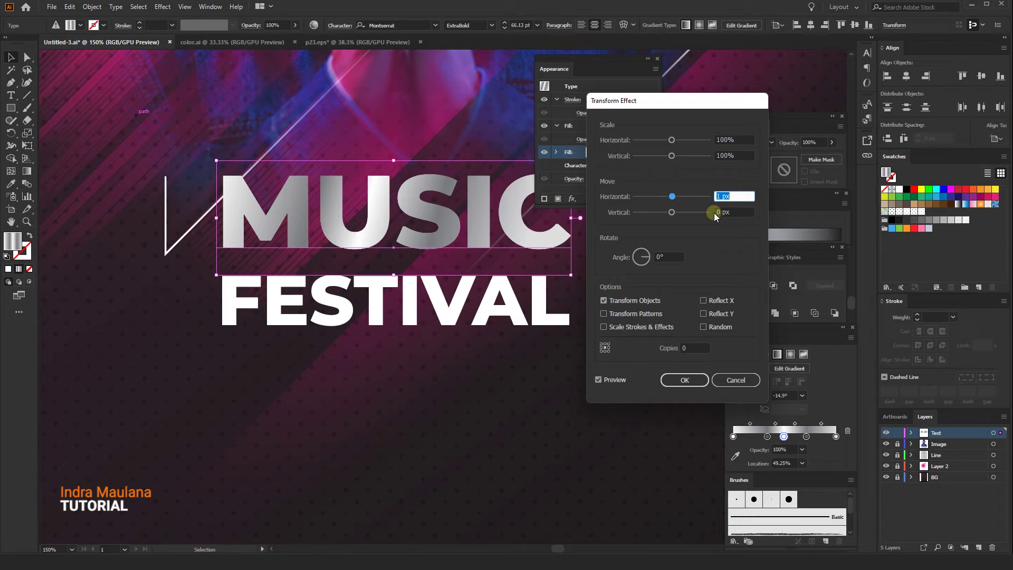
left_click(743, 213)
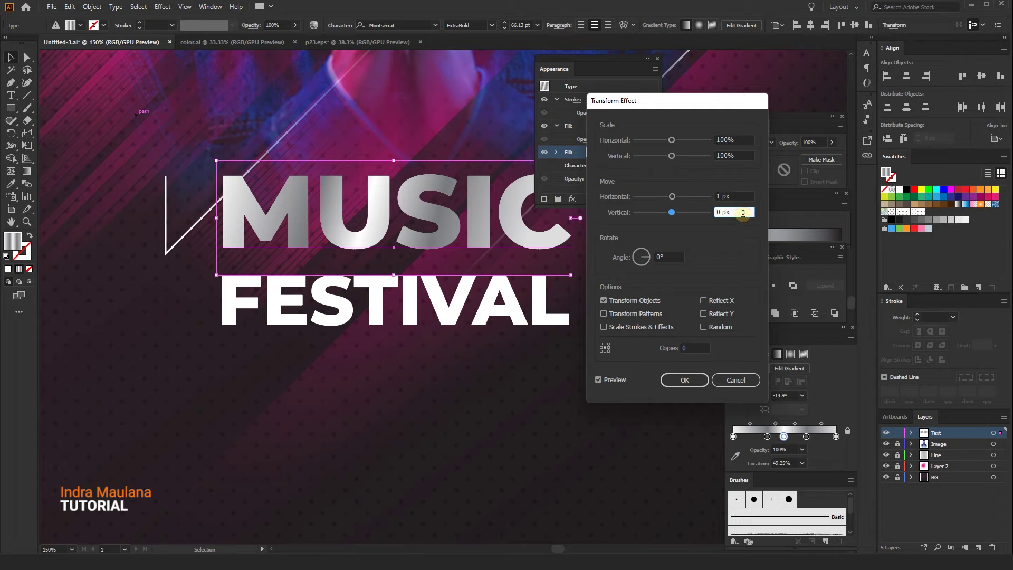
key("Up")
left_click(684, 380)
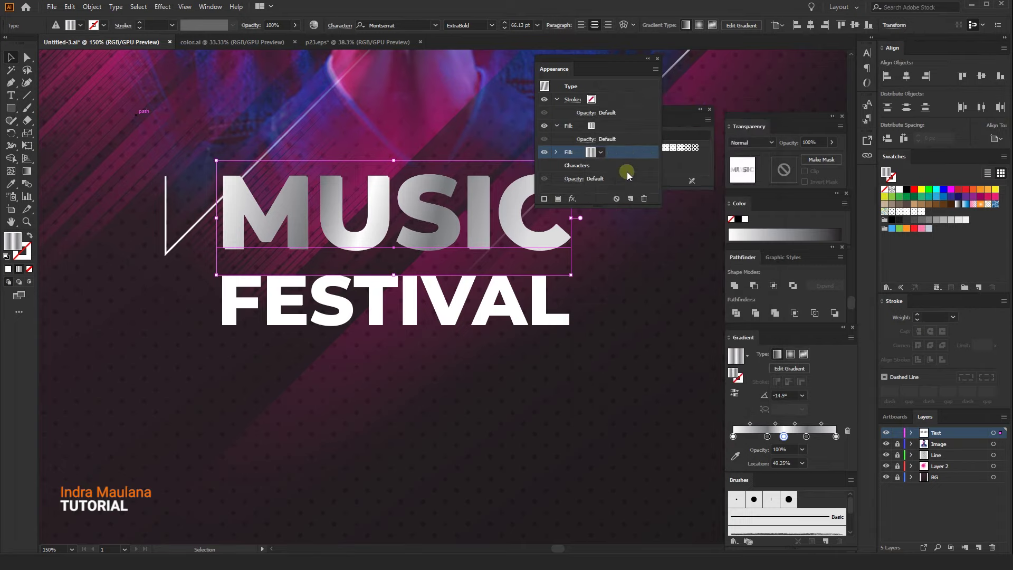
Step: Reverse the duplicate fill gradient, delete one stop, set the middle stop to 47.99%, and redraw it at -13°
left_click(733, 395)
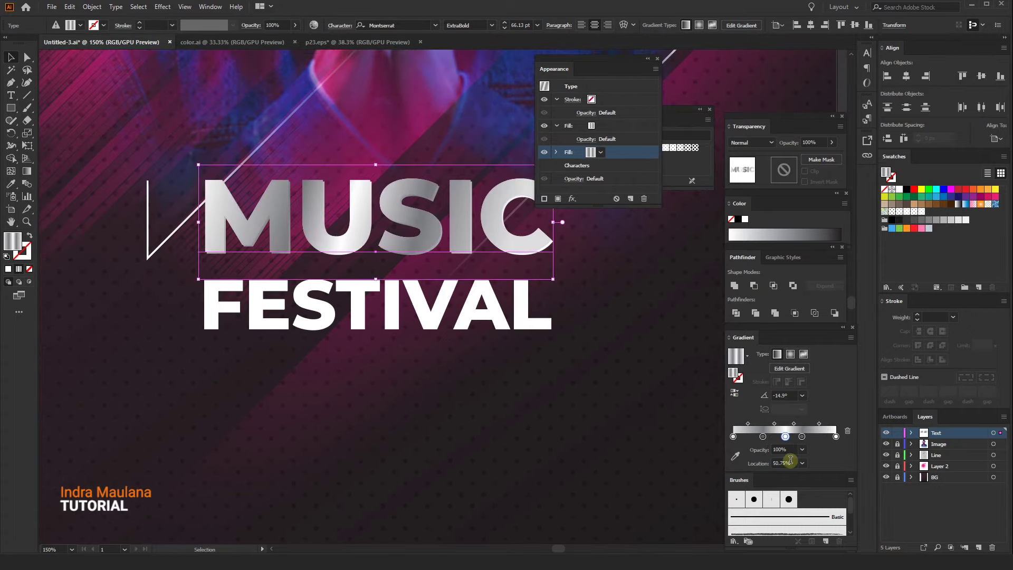
left_click_drag(762, 436, 763, 456)
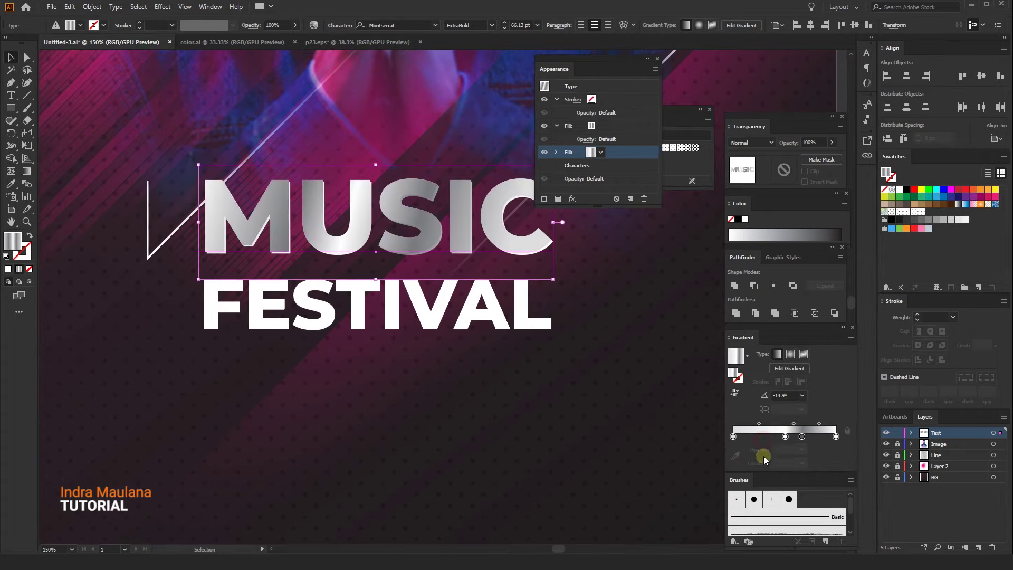
left_click(733, 436)
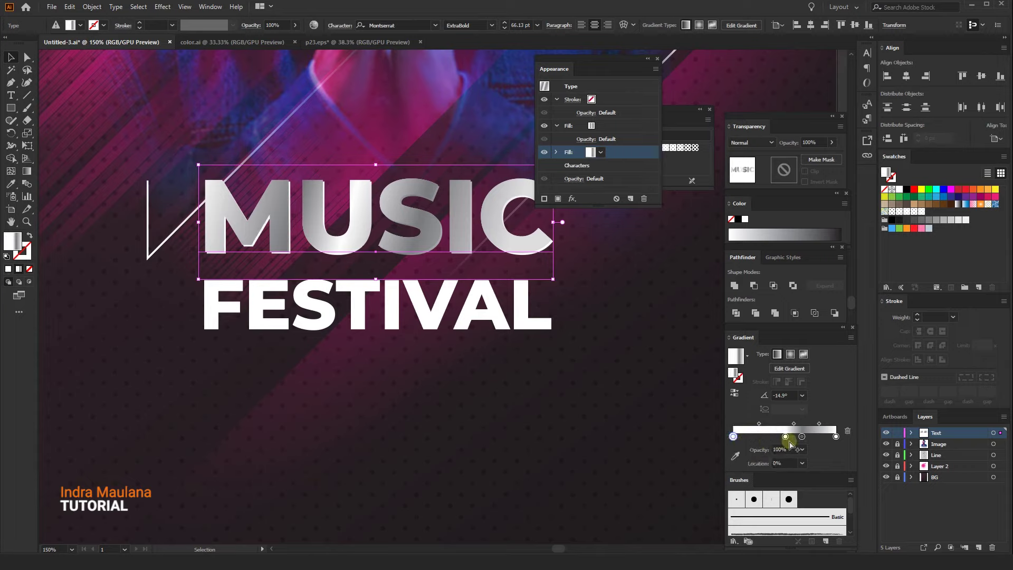
left_click_drag(785, 436, 780, 436)
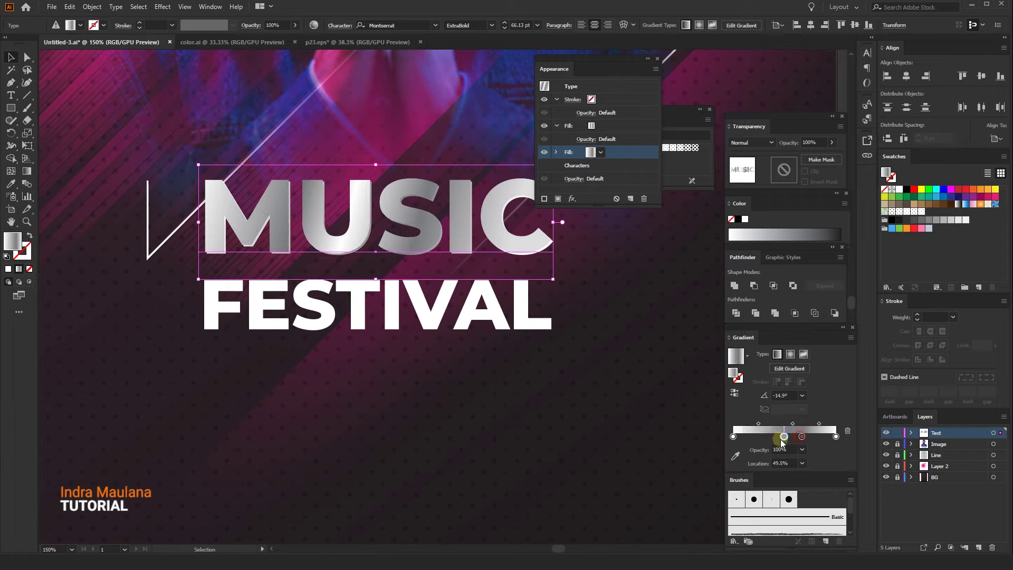
left_click(27, 171)
left_click_drag(188, 171, 553, 256)
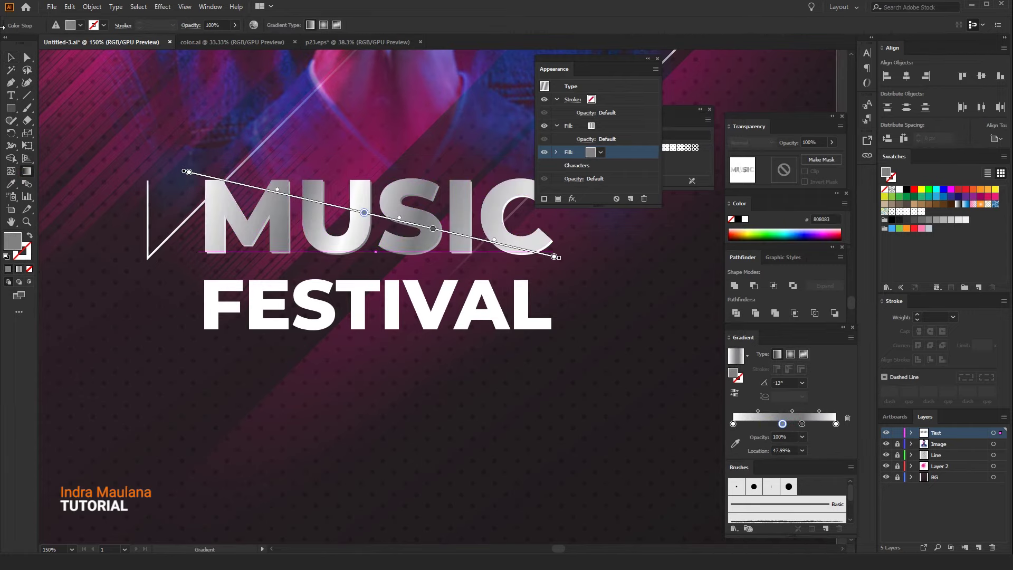
left_click(11, 57)
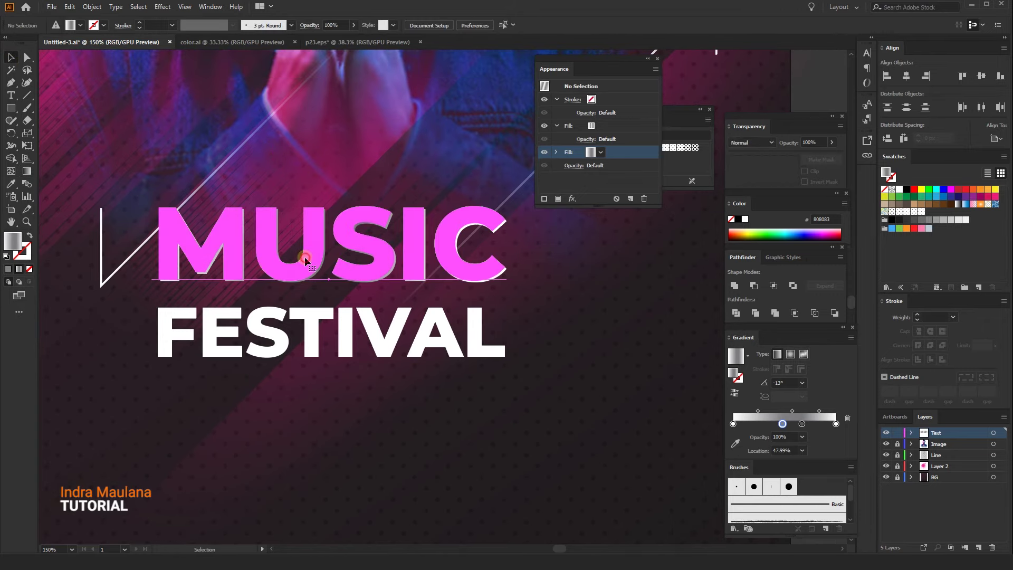
Step: Add a white stroke to MUSIC and move it below the gradient fills
scroll(387, 227, "down", 1)
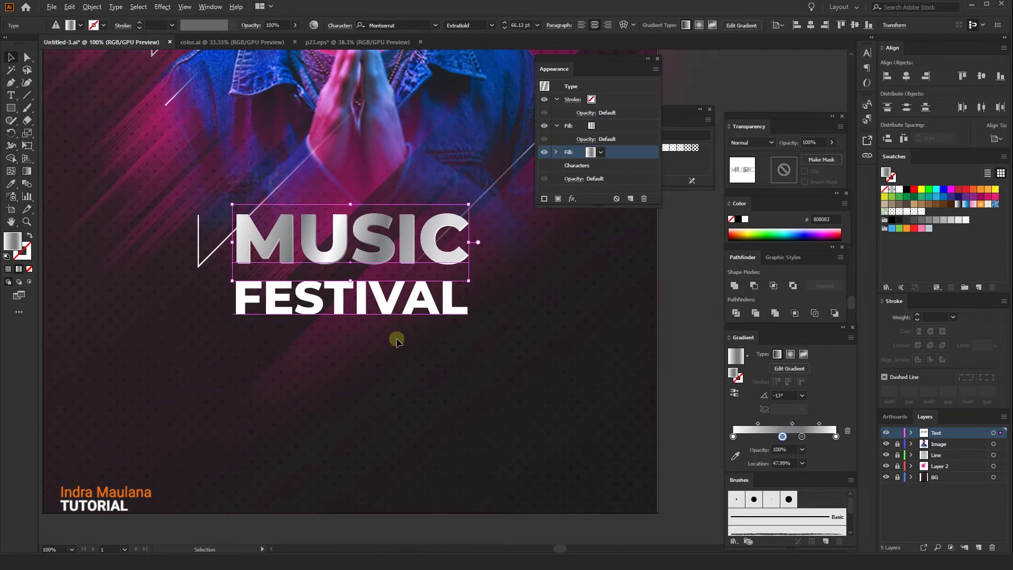
left_click(628, 126)
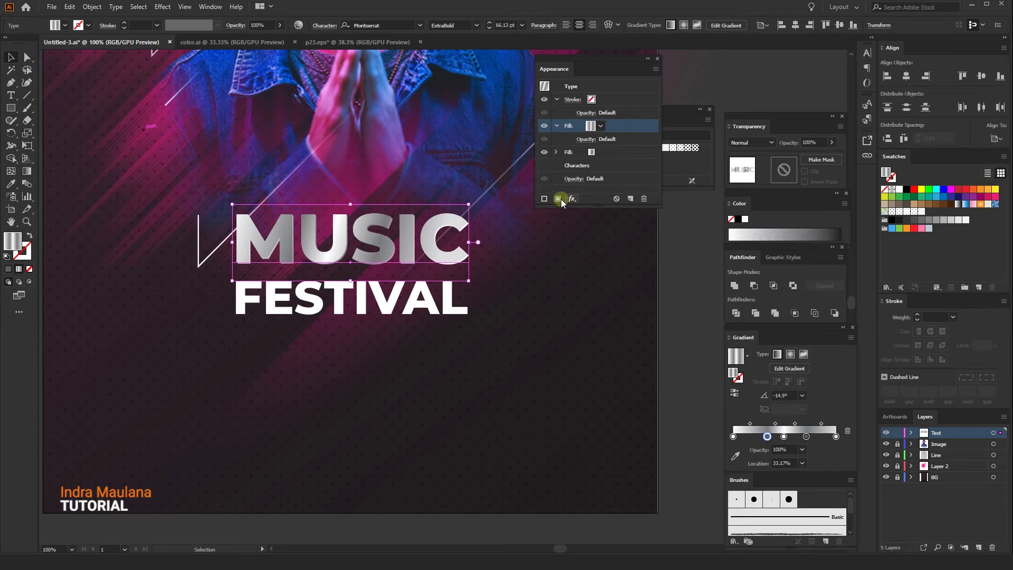
left_click(545, 198)
left_click(601, 125)
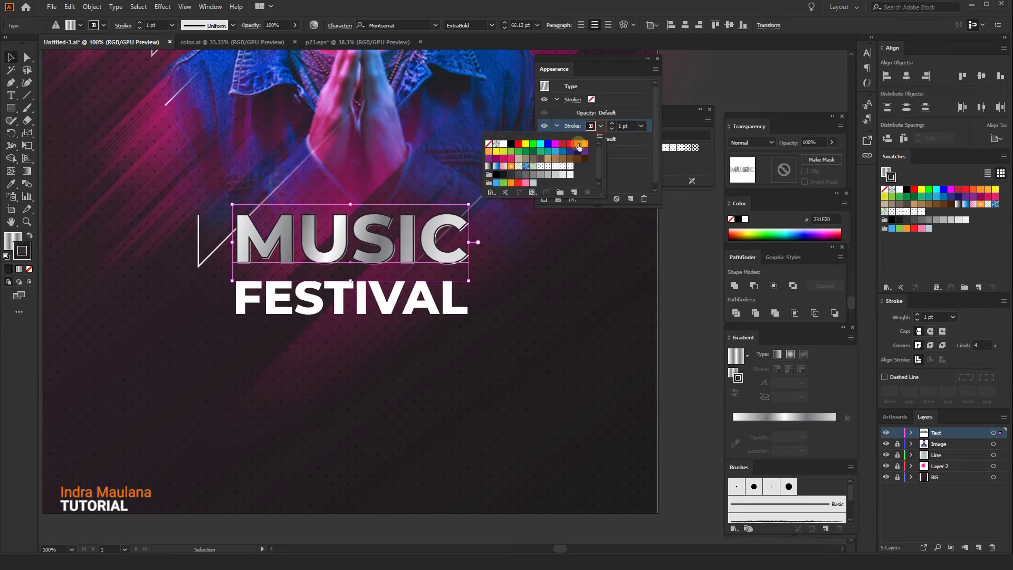
left_click(503, 143)
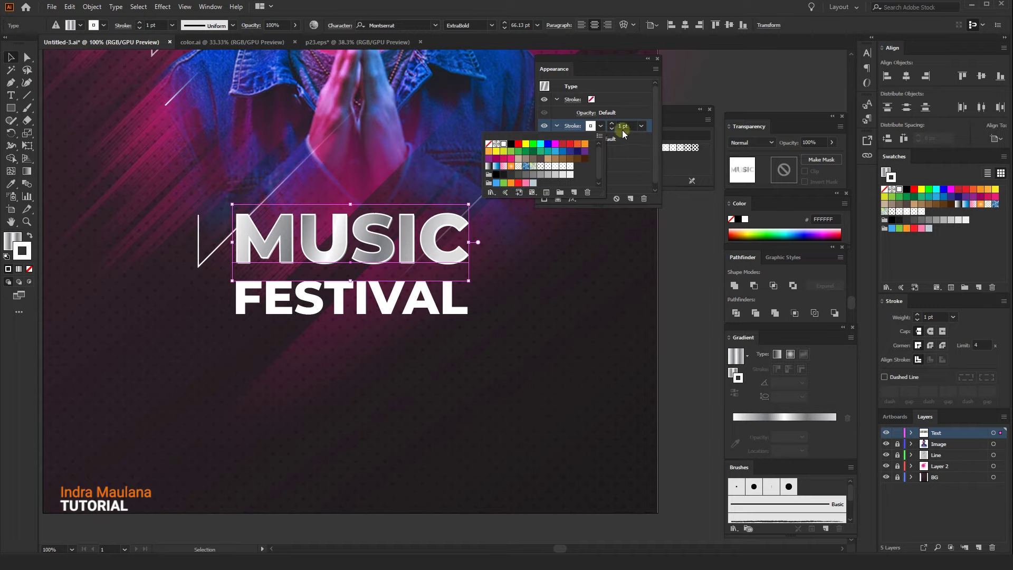
left_click(605, 128)
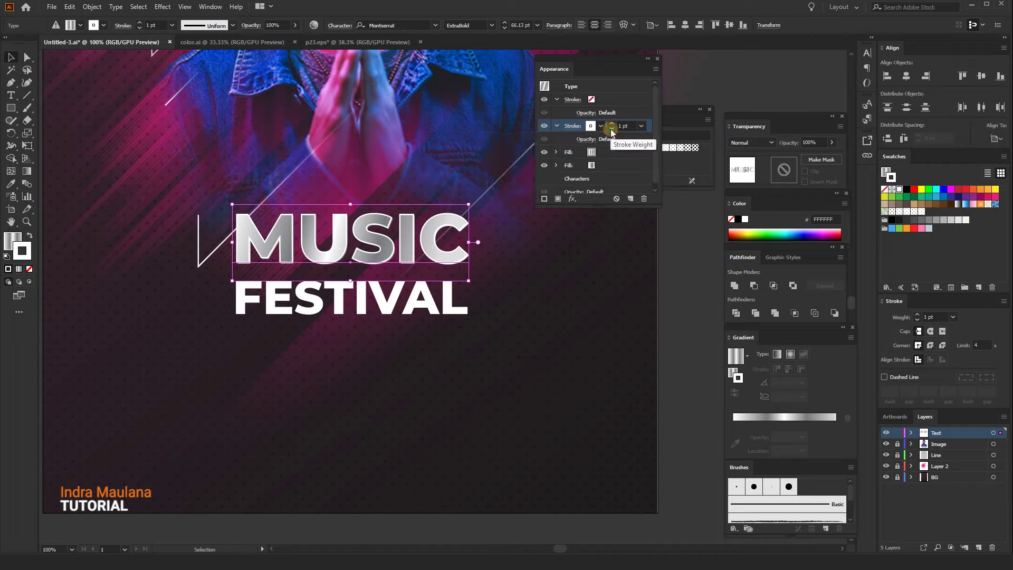
left_click_drag(644, 126, 631, 169)
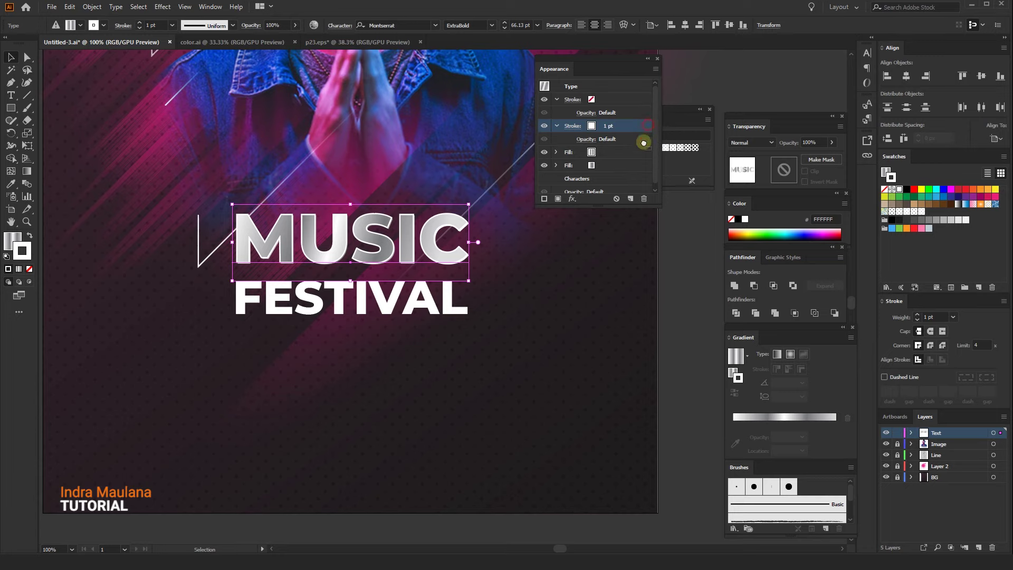
Step: Preview the white outline up close and thicken it to 2 pt
key("ctrl+equal")
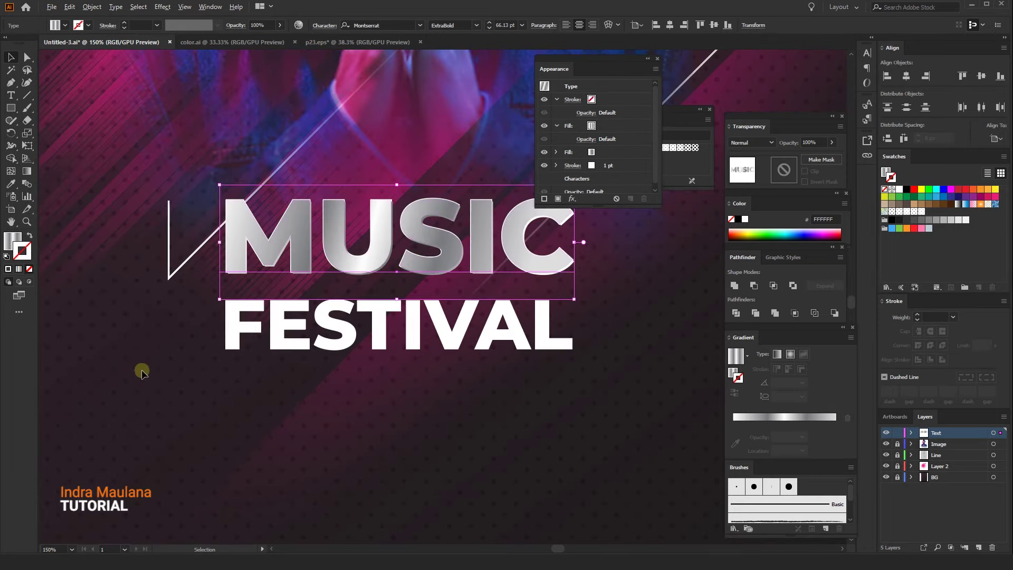
left_click(378, 375)
key("ctrl+minus")
left_click(391, 282)
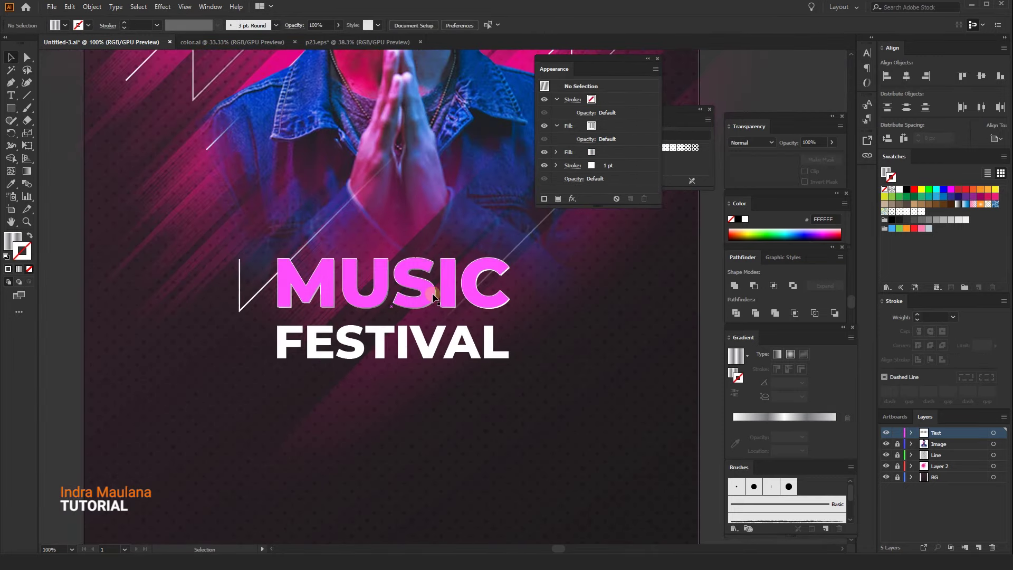
left_click(620, 168)
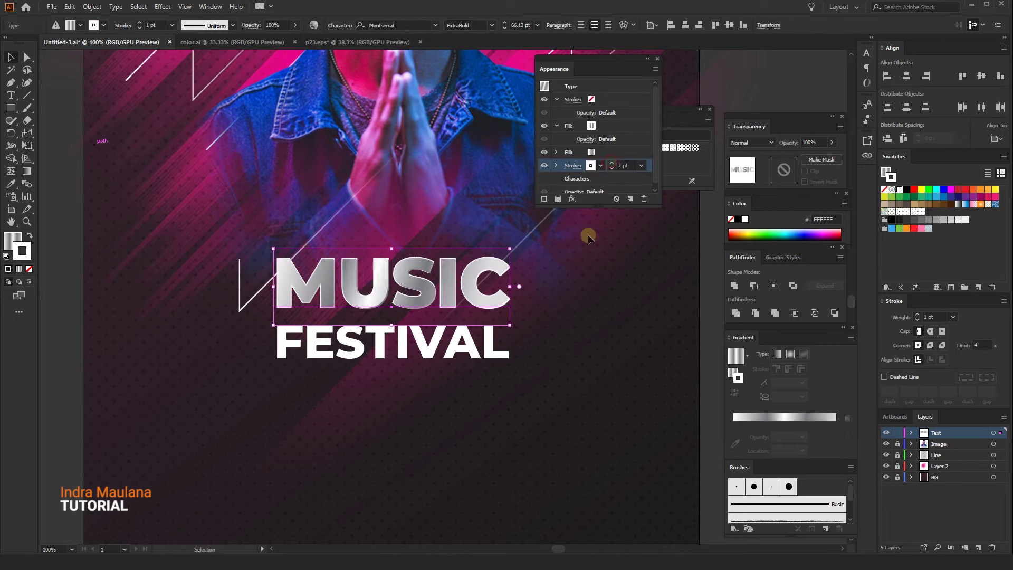
left_click(450, 379)
left_click(449, 345)
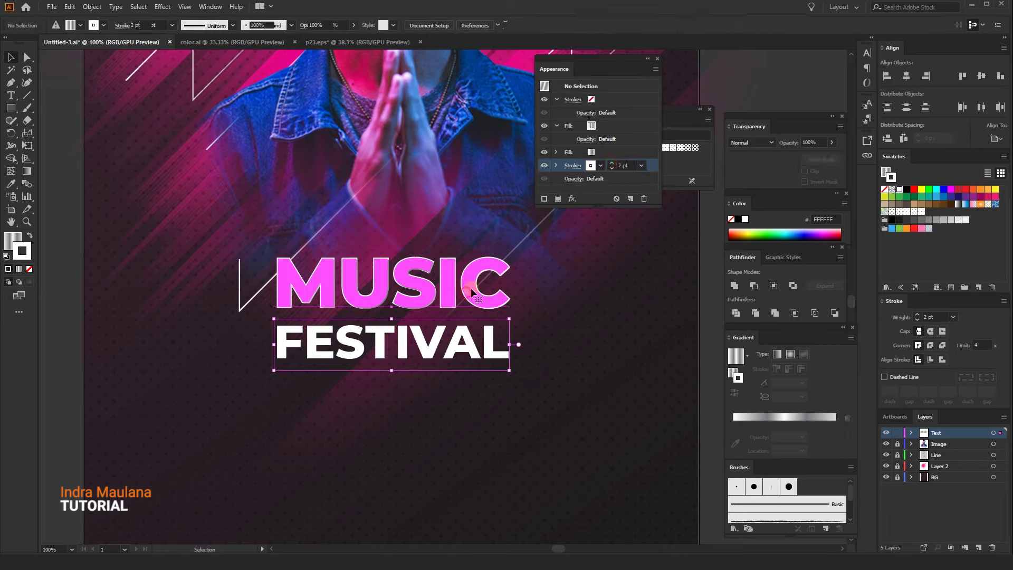
left_click(464, 285)
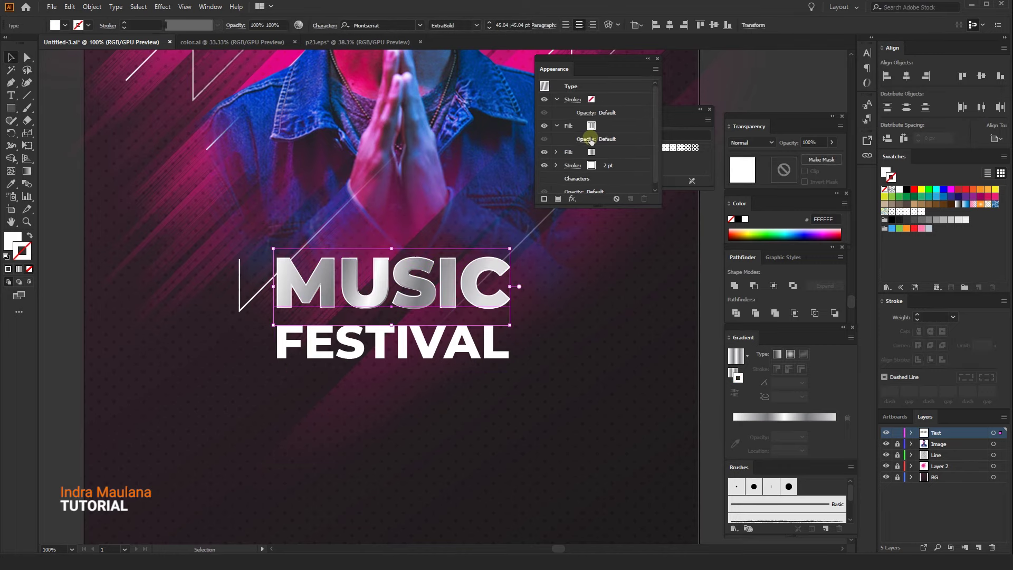
Step: Duplicate the 2 pt stroke and add another gradient fill underneath the outline
left_click(625, 153)
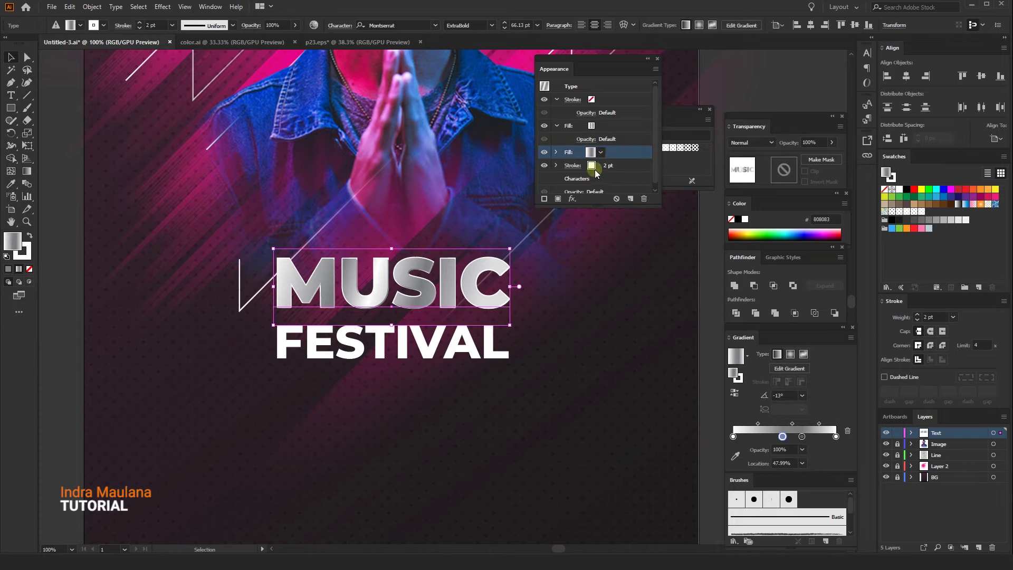
left_click(599, 166)
left_click(626, 198)
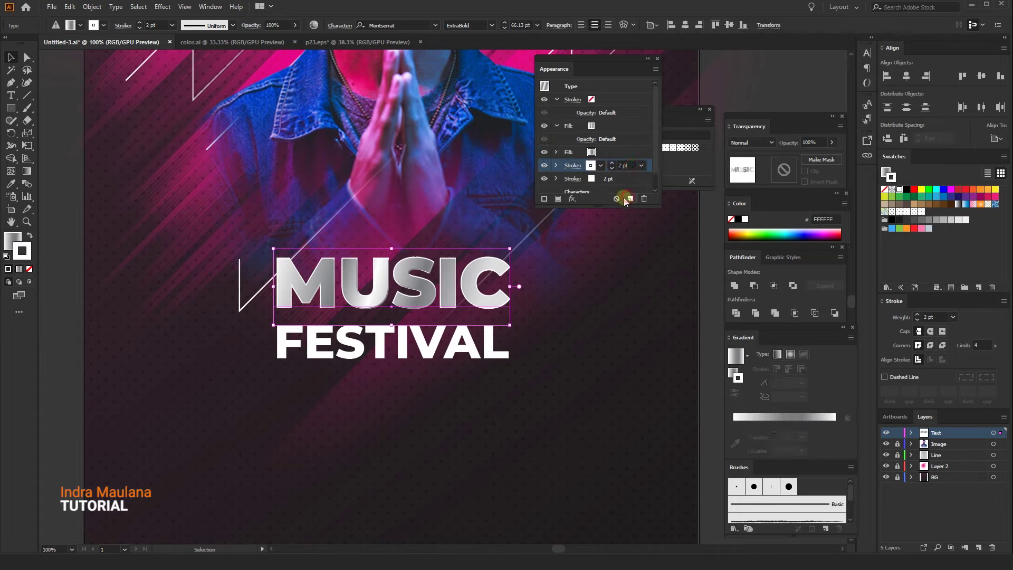
left_click(557, 198)
left_click_drag(632, 165, 615, 199)
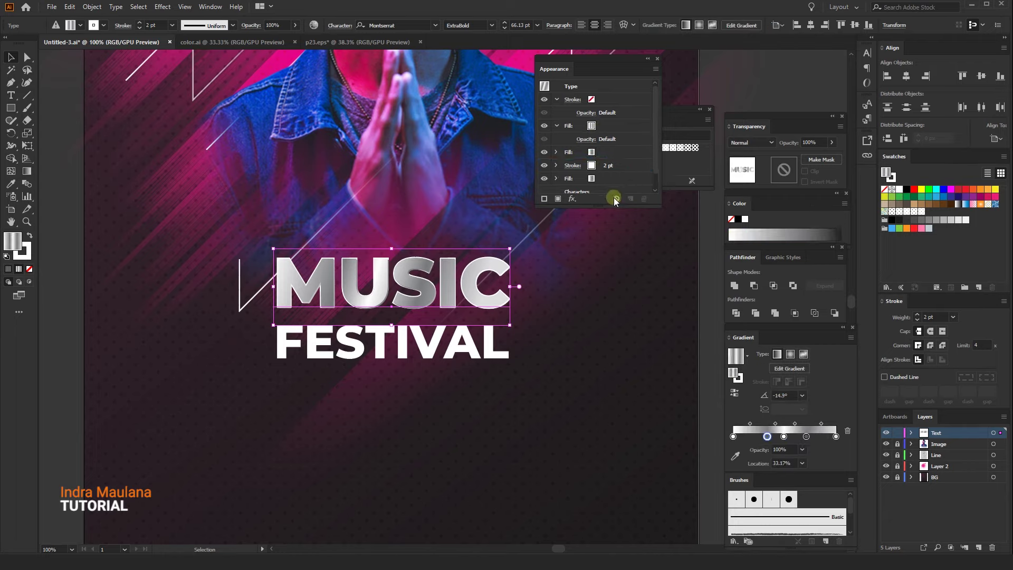
scroll(612, 173, "down", 1)
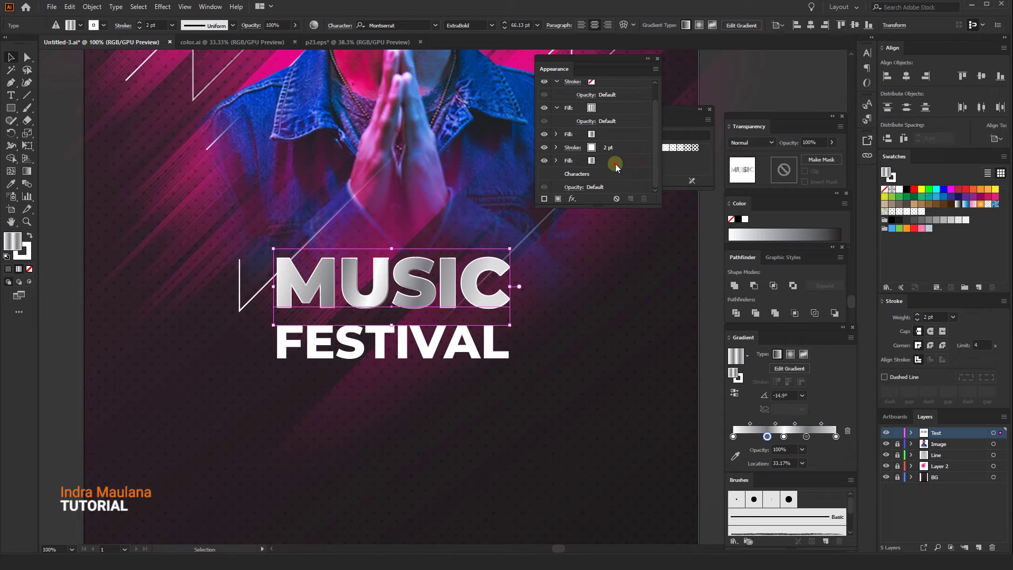
left_click(617, 160)
left_click(574, 198)
mouse_move(593, 303)
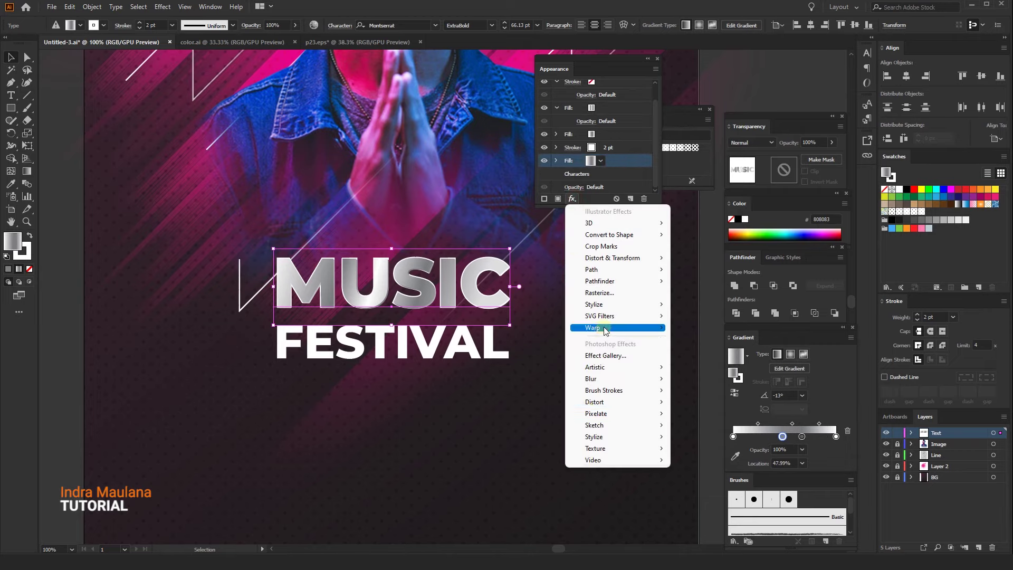
Step: Add a Multiply drop shadow to MUSIC: X offset 11 px, Y offset 8 px, 57% opacity
left_click(701, 305)
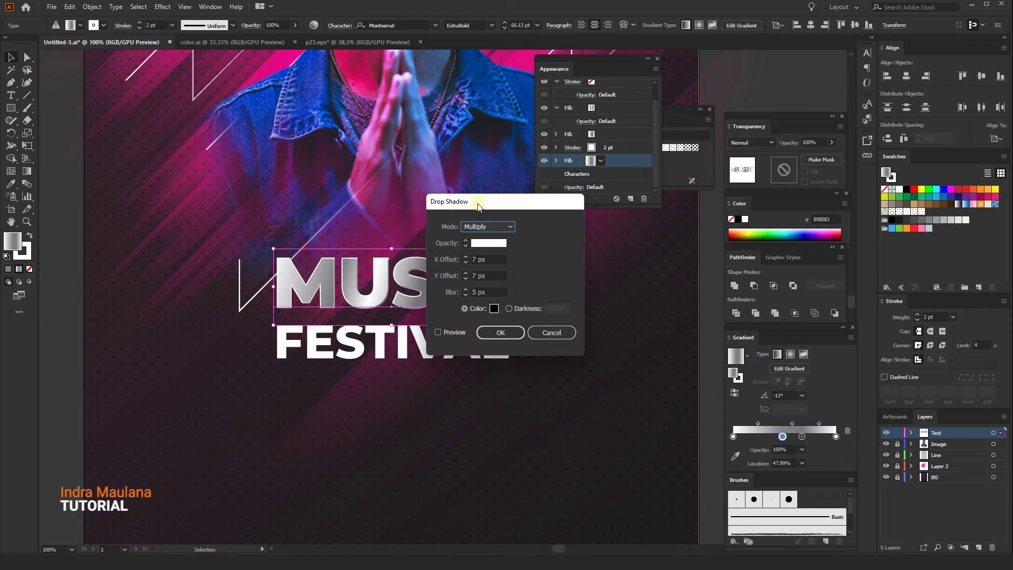
left_click_drag(483, 206, 576, 167)
left_click(548, 300)
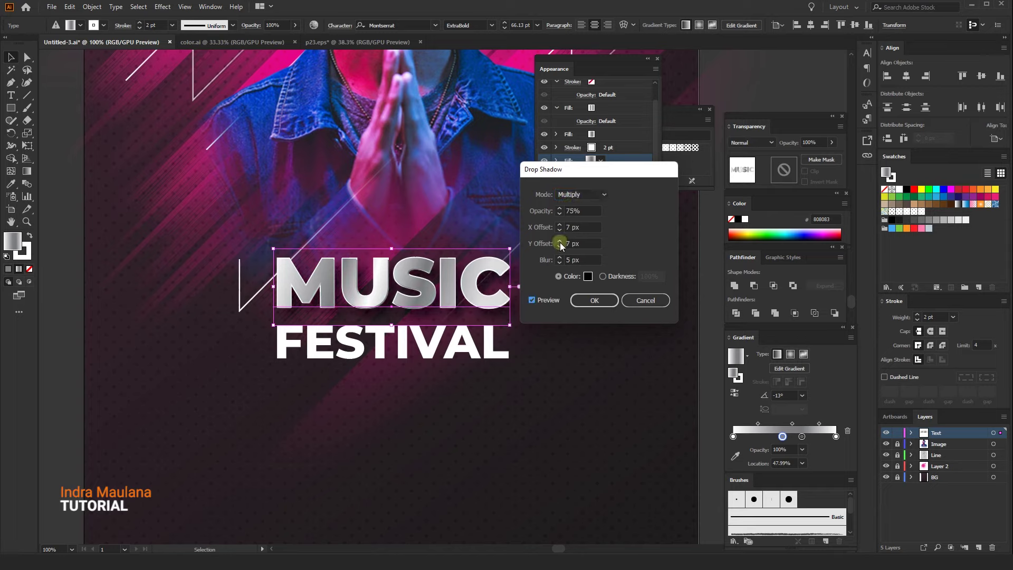
left_click(560, 243)
left_click(560, 242)
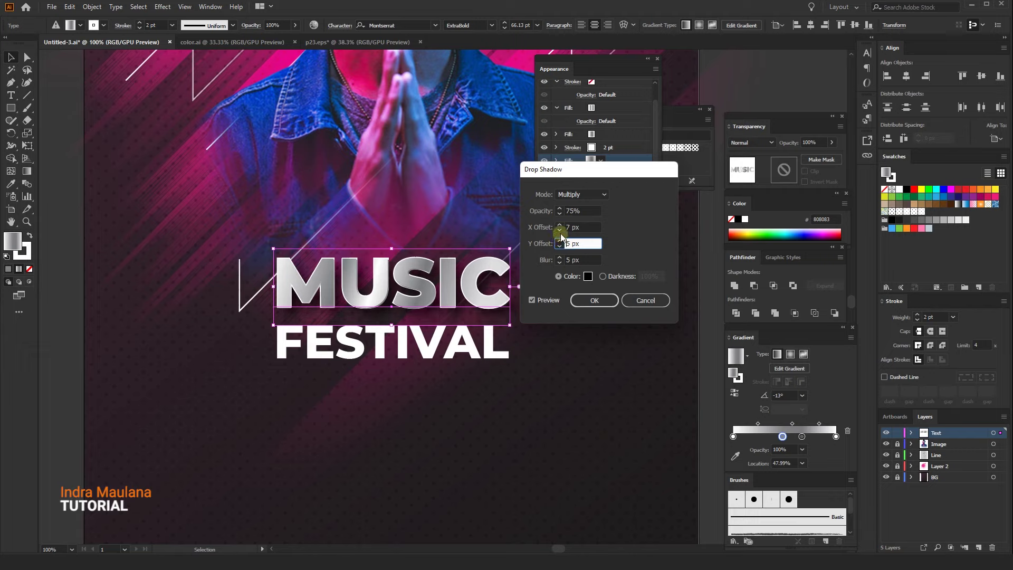
double_click(560, 226)
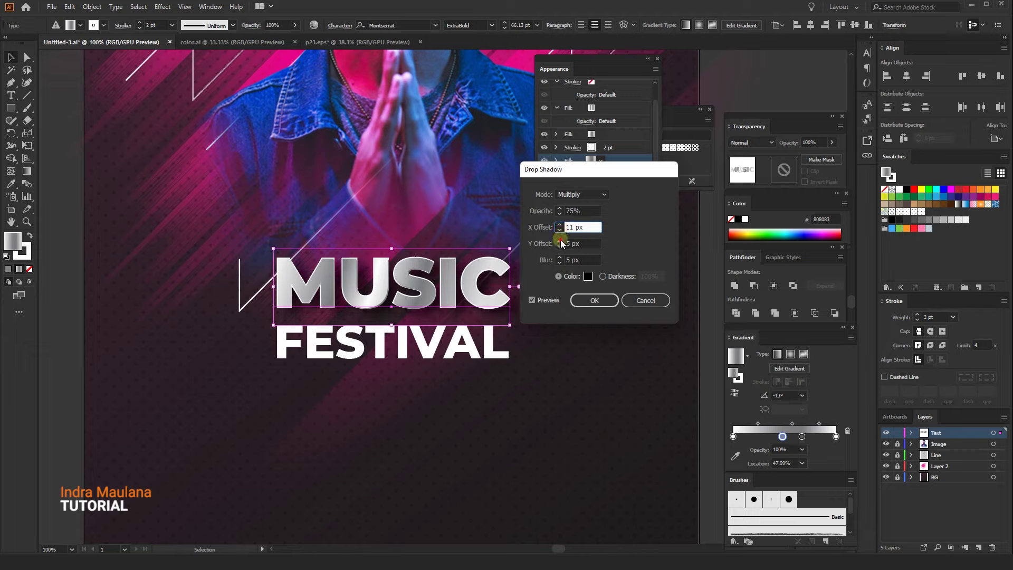
left_click(560, 241)
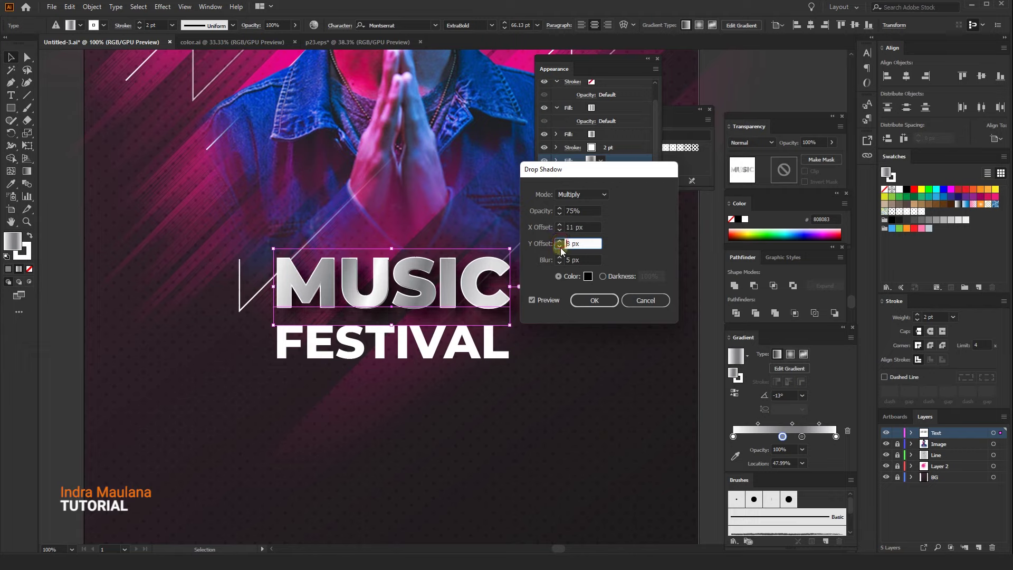
left_click(559, 214)
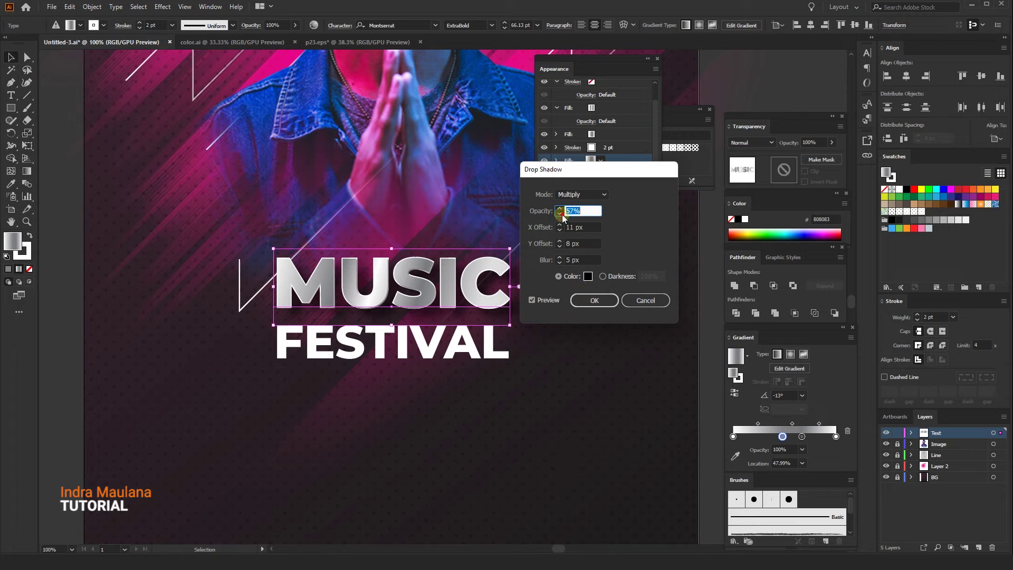
left_click(594, 300)
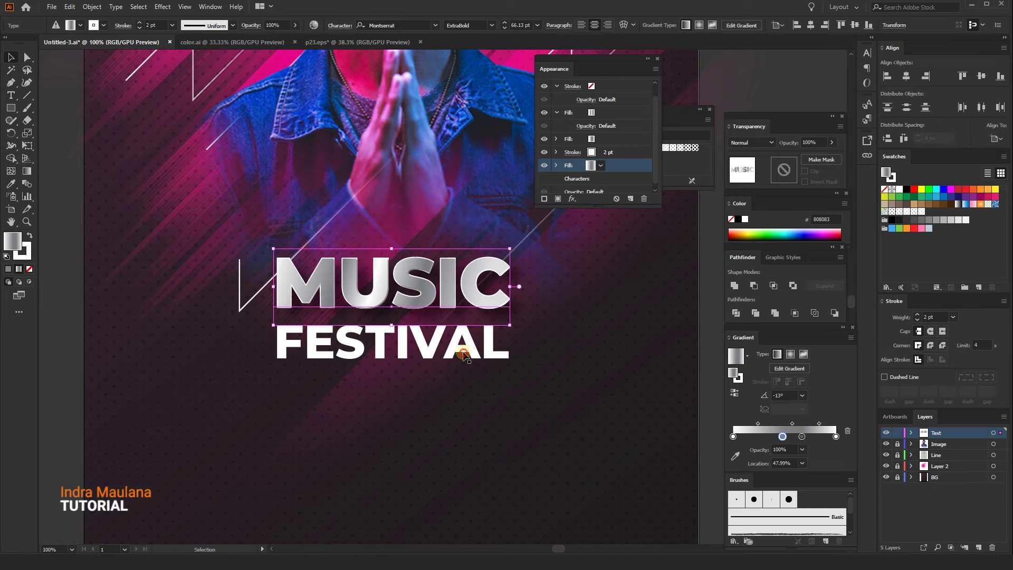
Step: Delete the plain white FESTIVAL text and duplicate the chrome MUSIC headline below it
left_click(464, 353)
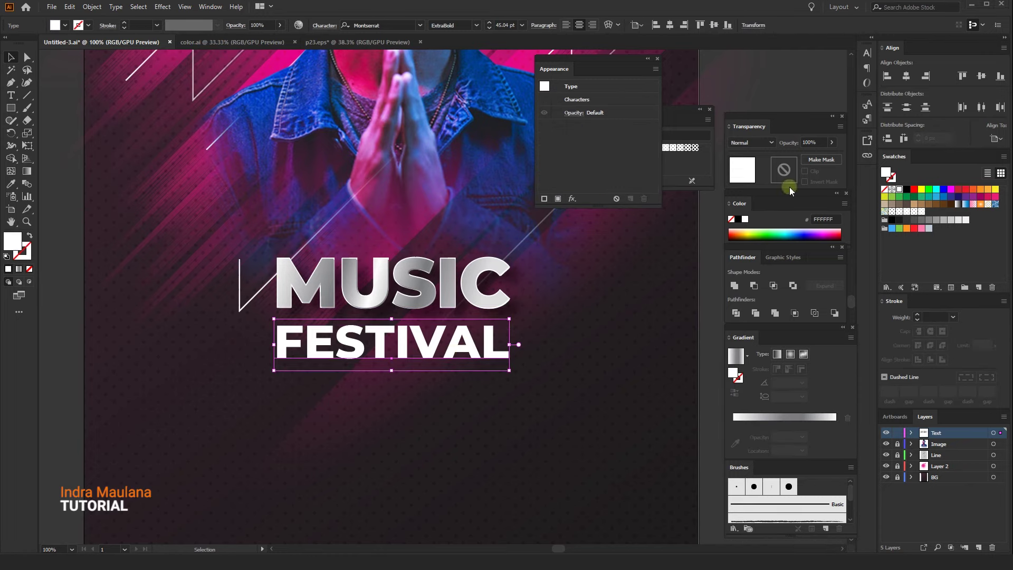
left_click_drag(431, 343, 432, 363)
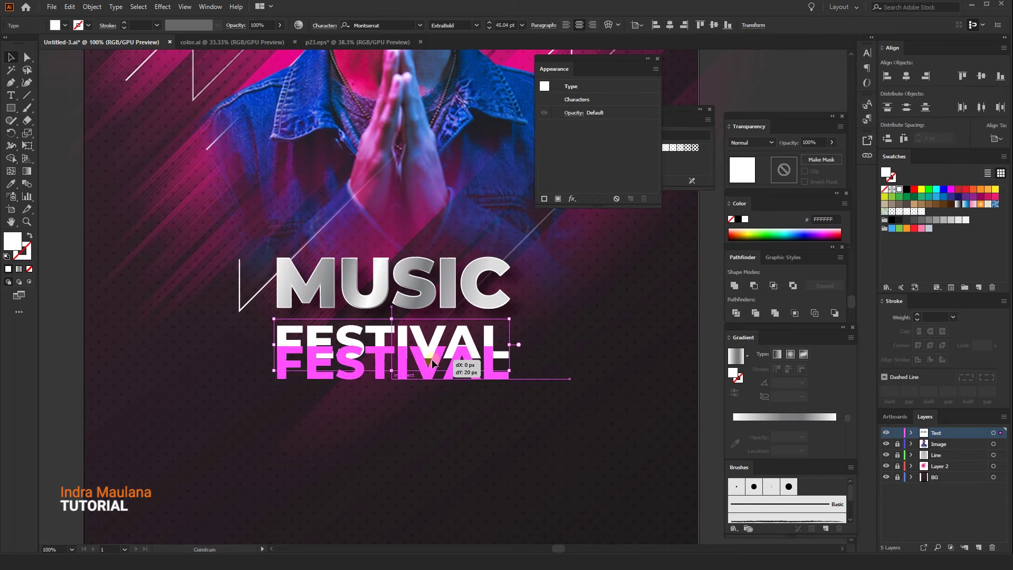
key("Delete")
left_click_drag(428, 292, 428, 368)
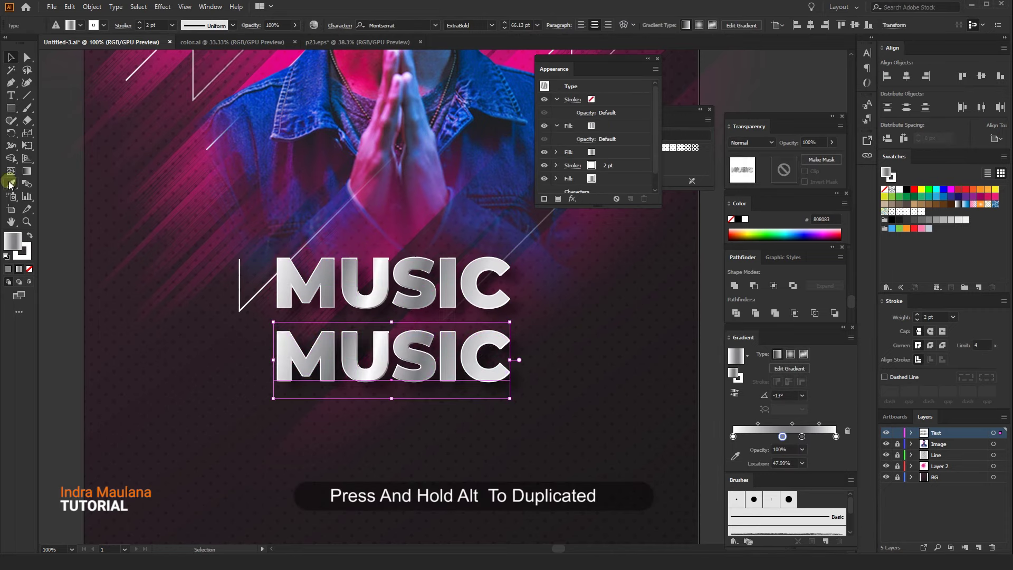
Step: Retype the copy as FESTIVAL, shrink it to MUSIC's width and position it underneath
left_click(11, 95)
double_click(336, 354)
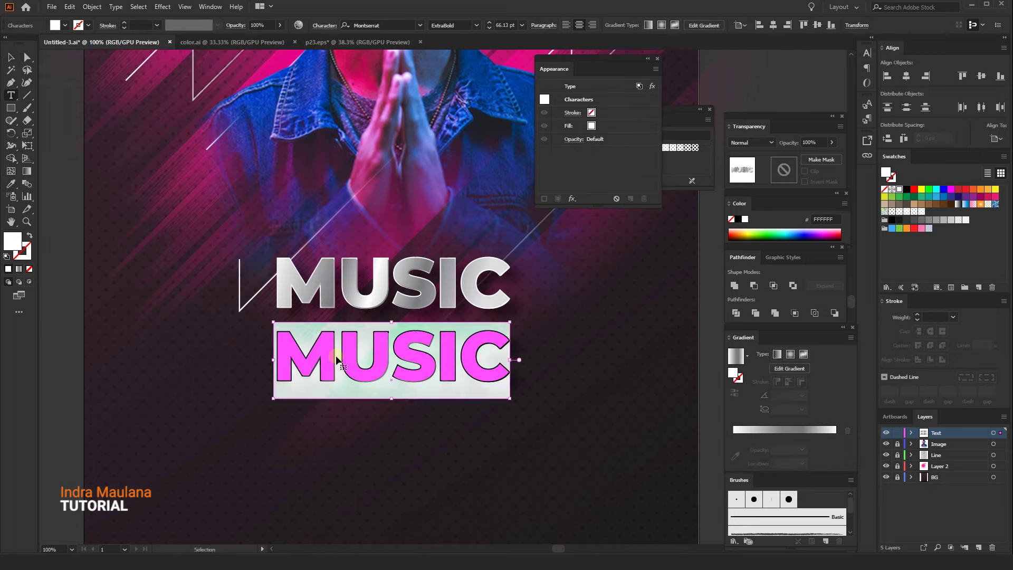
type("FEST")
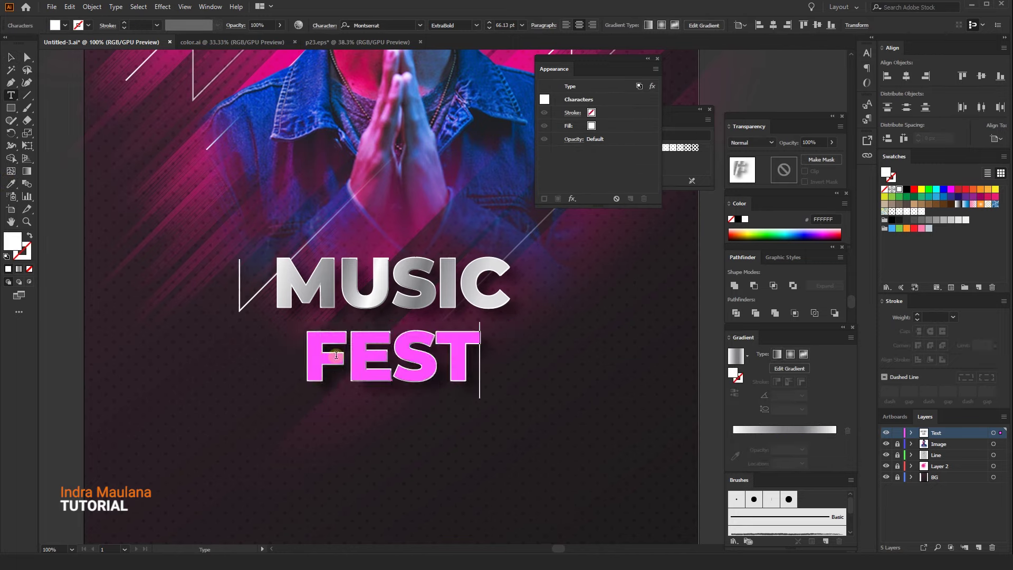
type("IVAL")
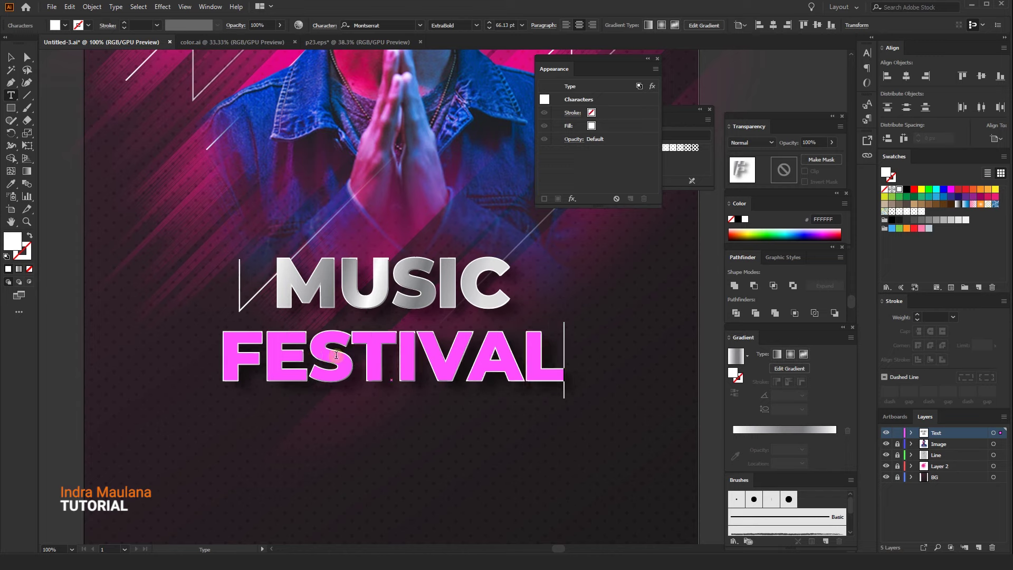
left_click(10, 57)
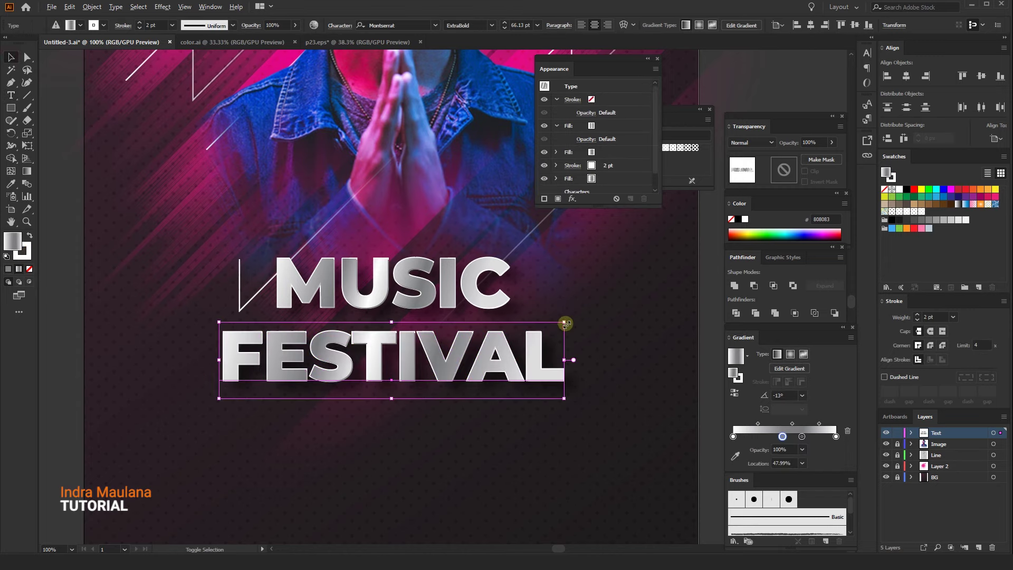
left_click_drag(565, 323, 515, 328)
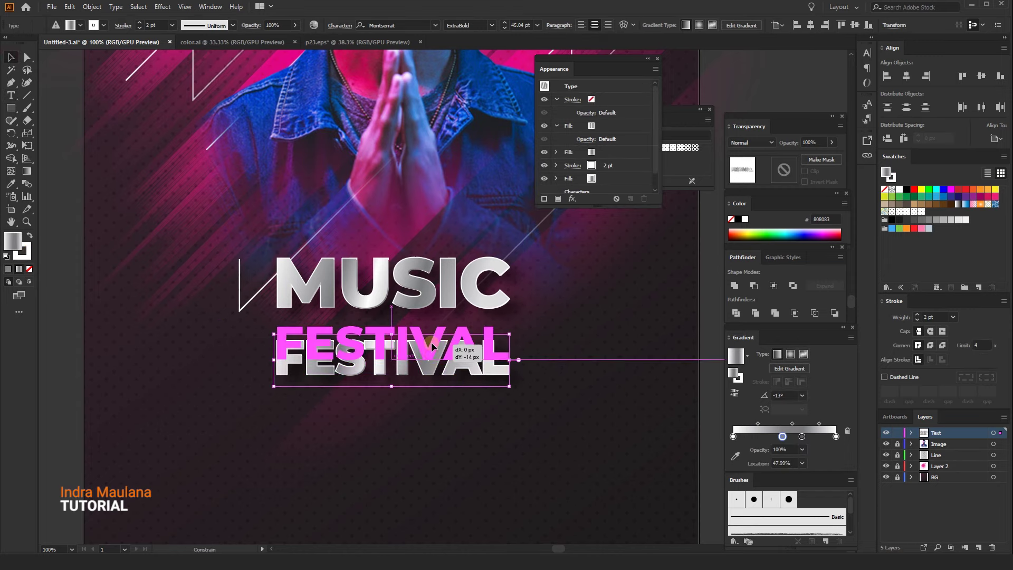
left_click_drag(395, 353, 395, 345)
left_click(534, 439)
scroll(534, 438, "down", 3)
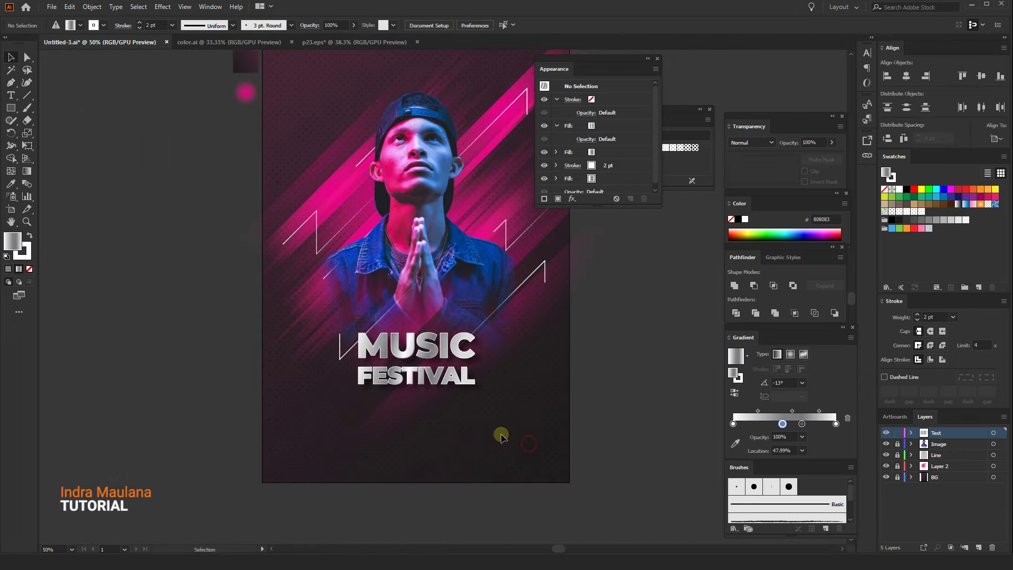
Step: Paste in the date, club name and body text, group them, and centre the group on the artboard
mouse_move(519, 431)
left_mouse_down()
mouse_move(479, 393)
mouse_move(501, 413)
left_mouse_up()
scroll(460, 395, "up", 1)
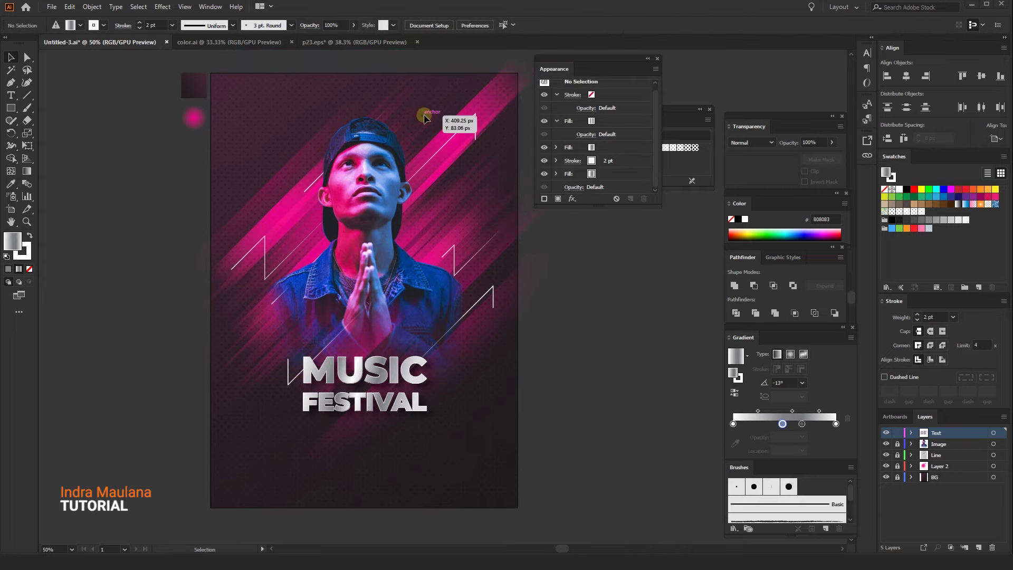
key("ctrl+f")
key("ctrl+f")
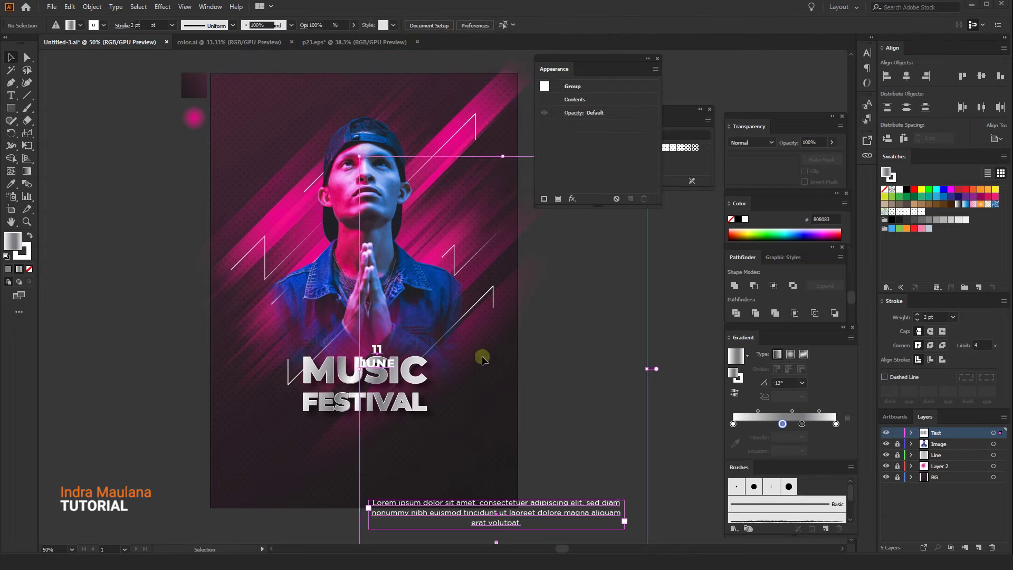
scroll(479, 350, "down", 2)
scroll(487, 413, "up", 1)
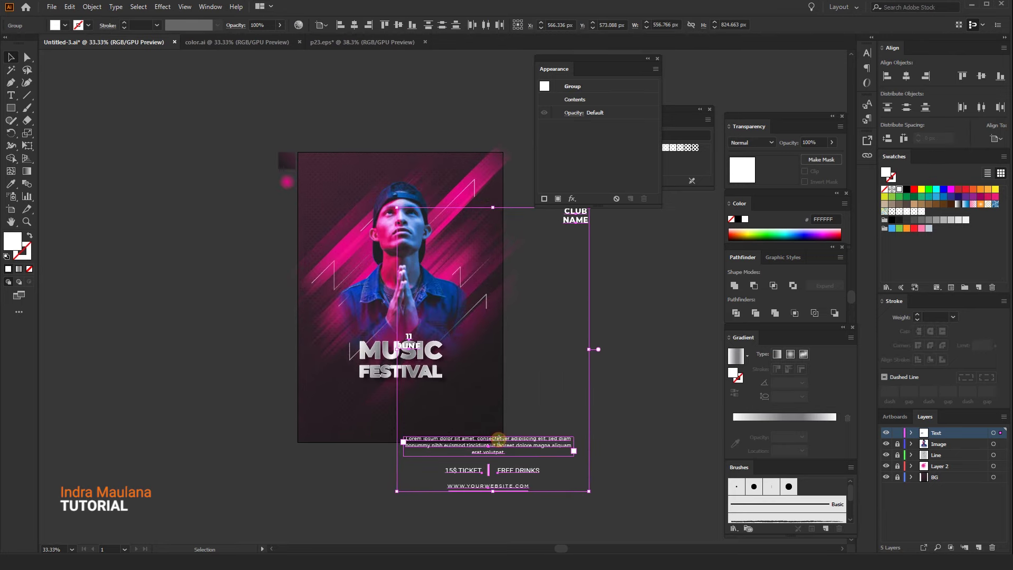
right_click(492, 368)
left_click(506, 452)
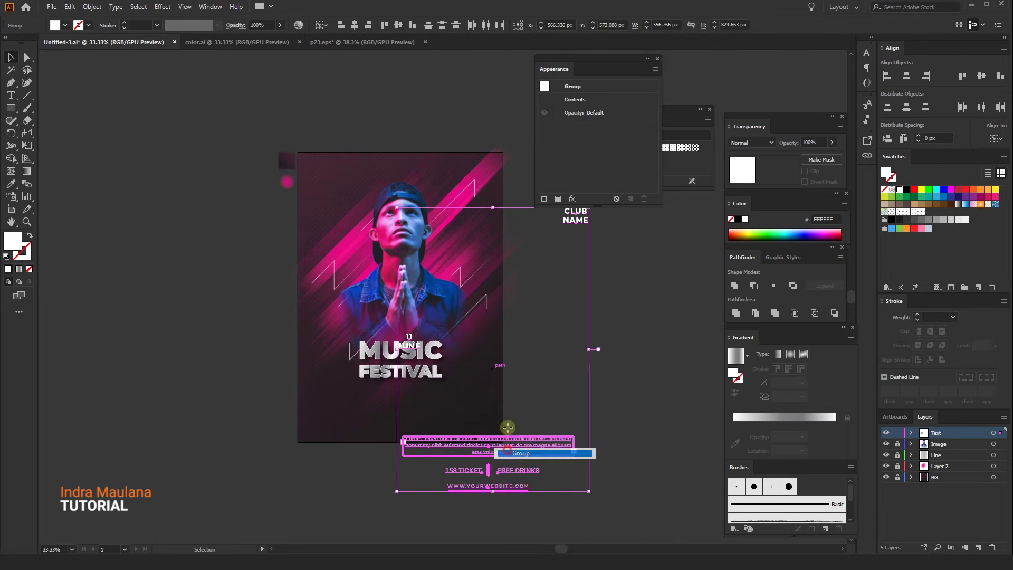
left_click(906, 76)
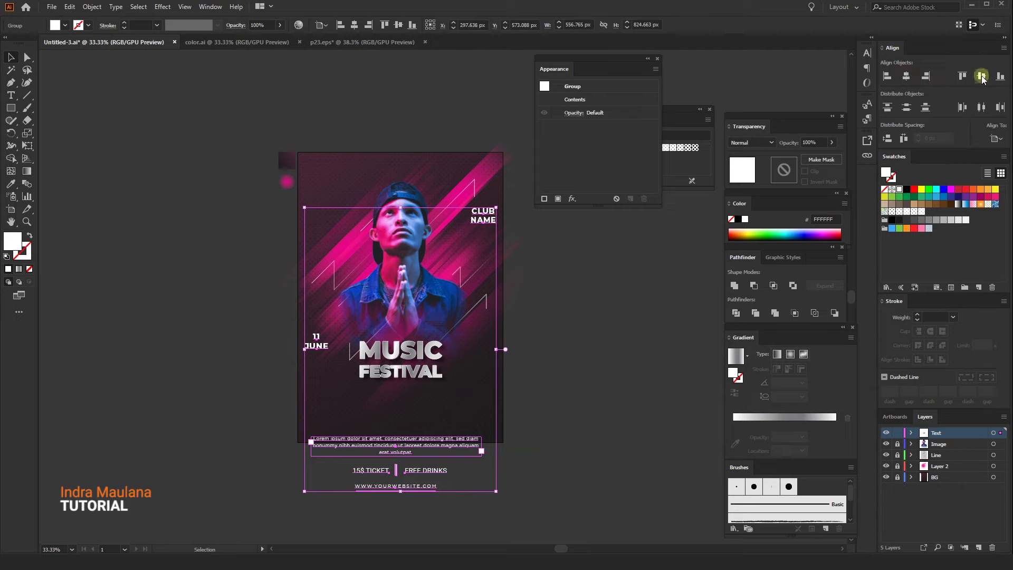
left_click(981, 76)
Step: Scale the text group down slightly, ungroup it, and shrink the body, ticket and website block
left_click(554, 401)
left_click(462, 397)
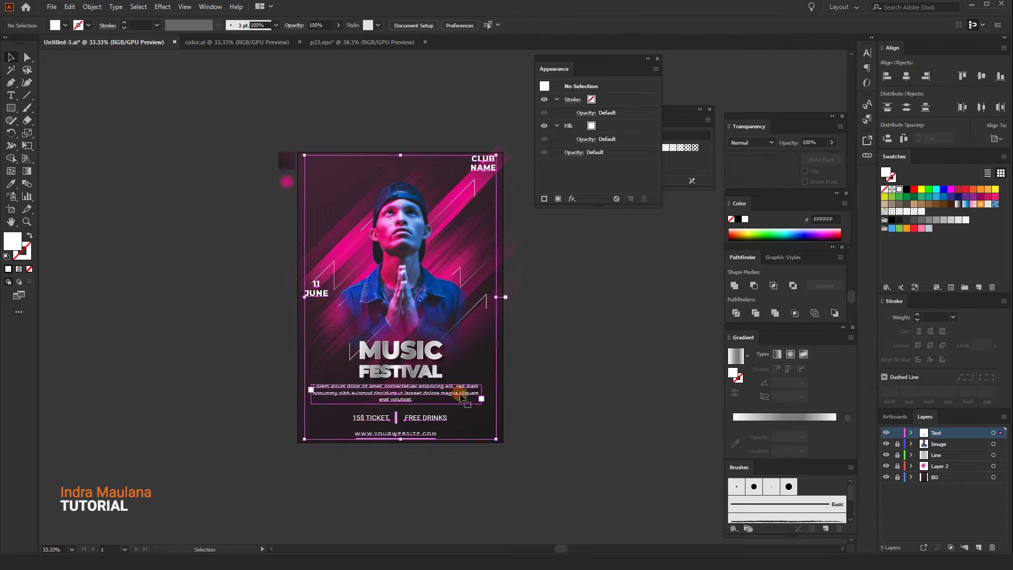
left_click(506, 436)
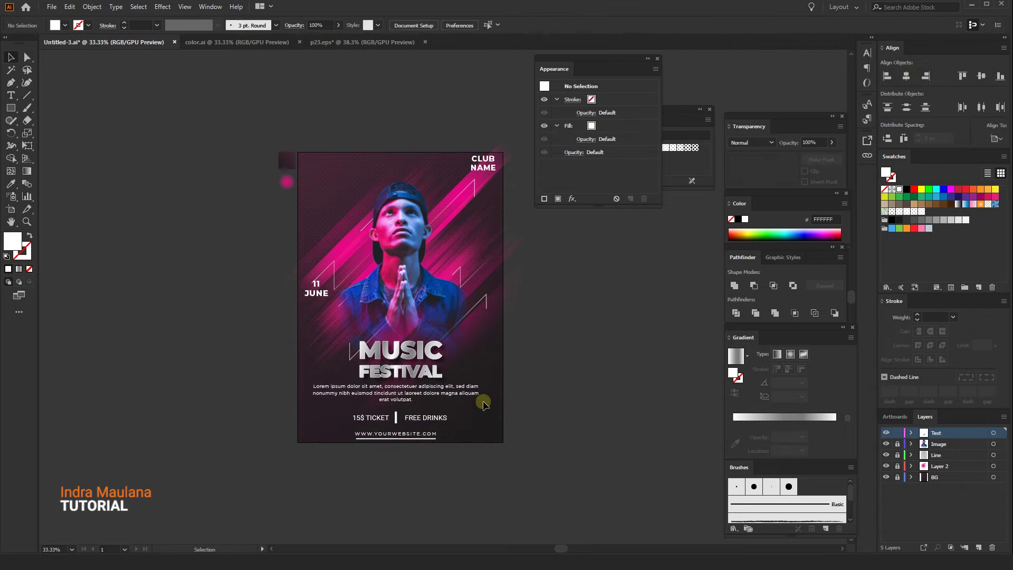
left_click(484, 162)
left_click_drag(496, 153, 491, 162)
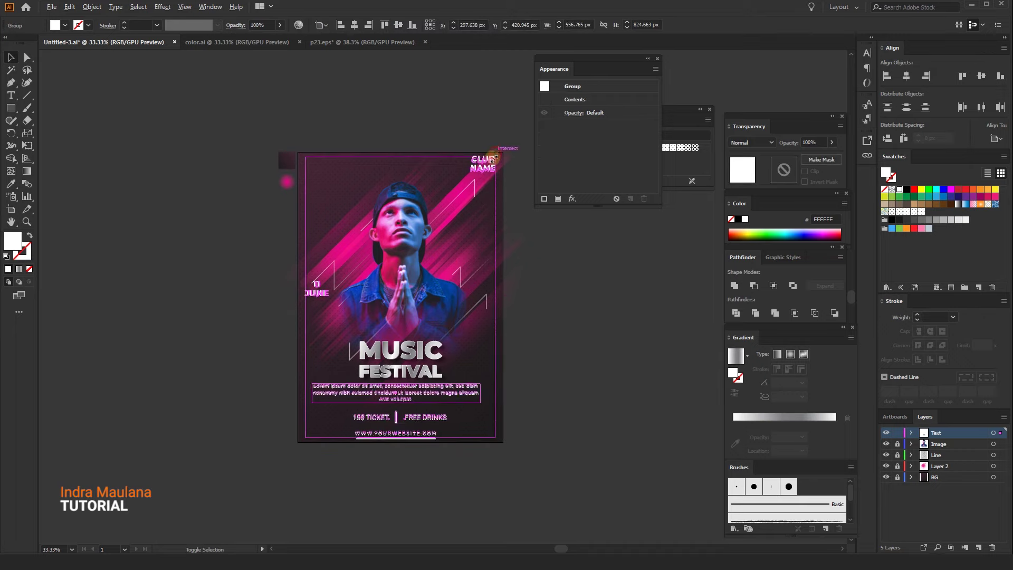
right_click(441, 393)
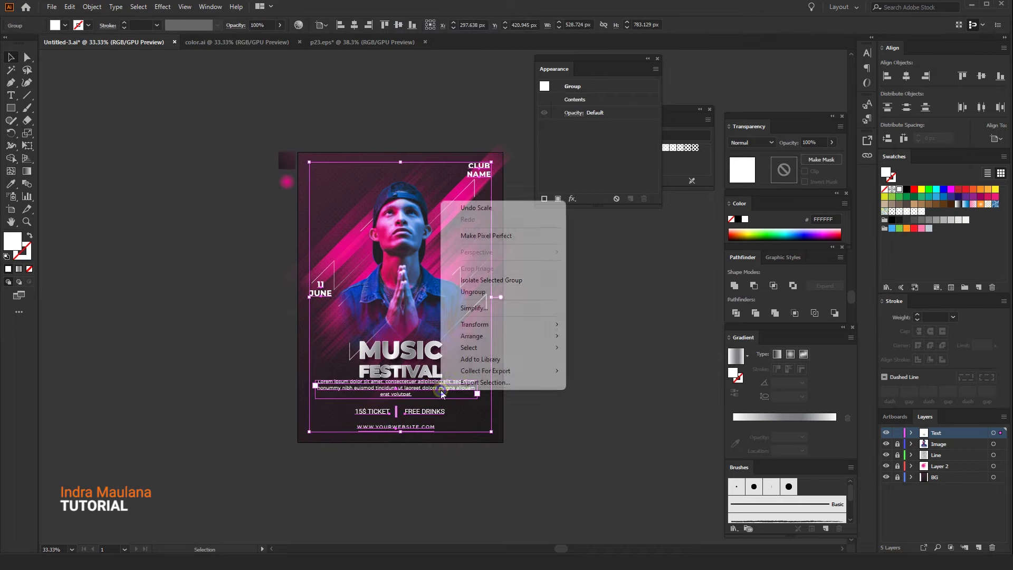
left_click(524, 471)
left_click_drag(499, 471, 349, 393)
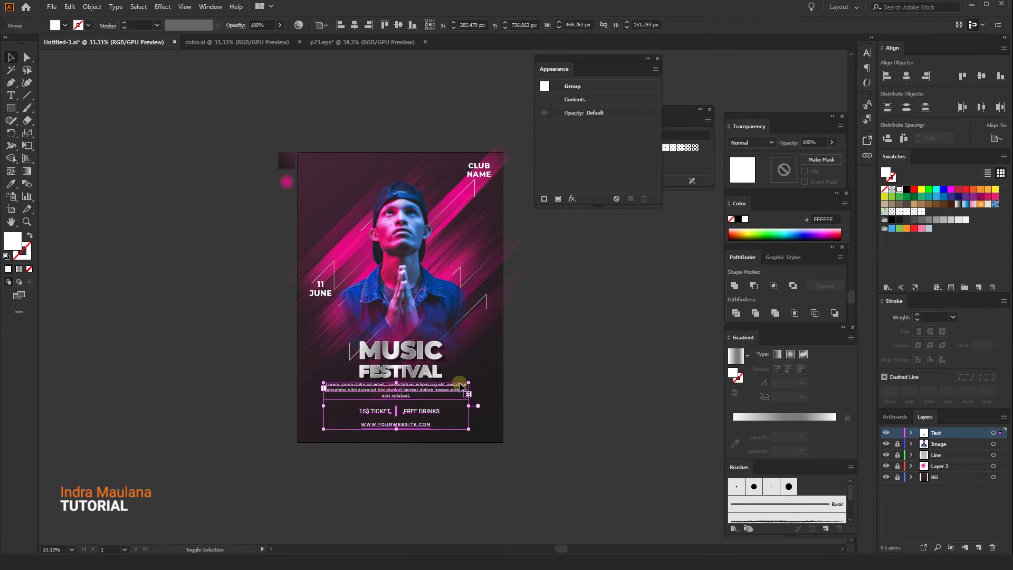
left_click_drag(476, 381, 459, 383)
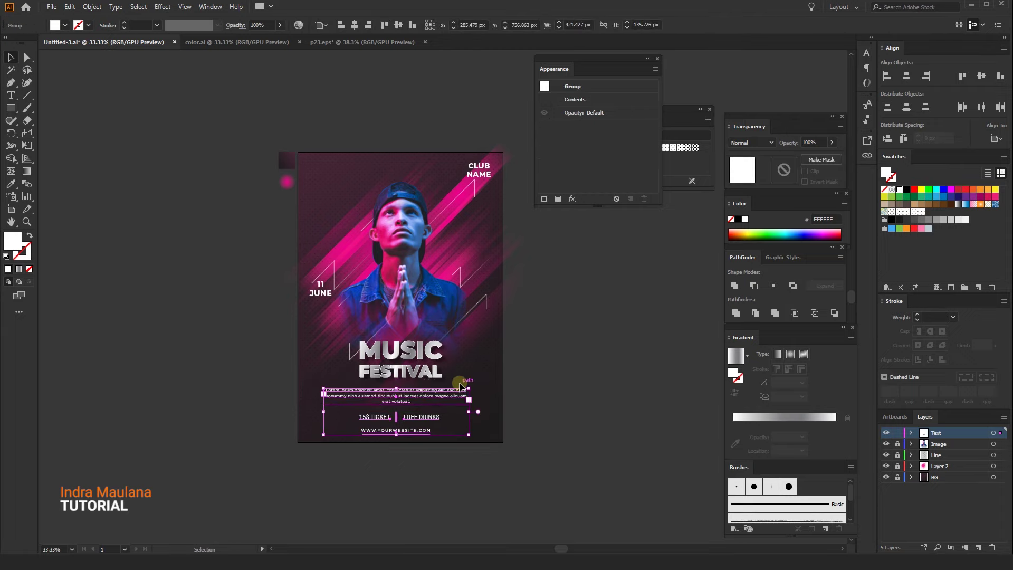
left_click(535, 360)
scroll(536, 360, "up", 1)
scroll(493, 323, "up", 2)
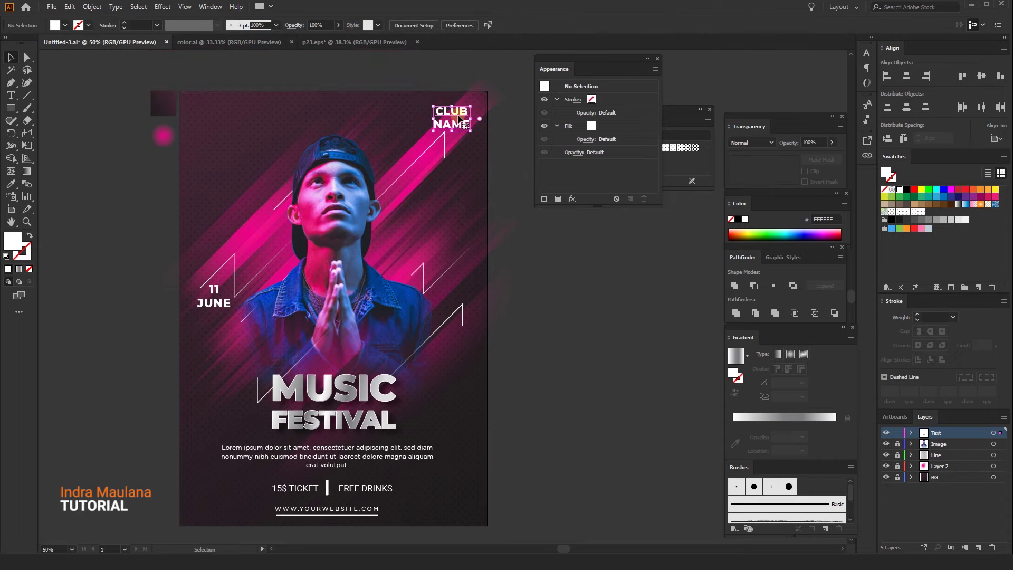
Step: Move CLUB NAME a few pixels lower in the top-right corner, then zoom out
left_click_drag(458, 119, 458, 124)
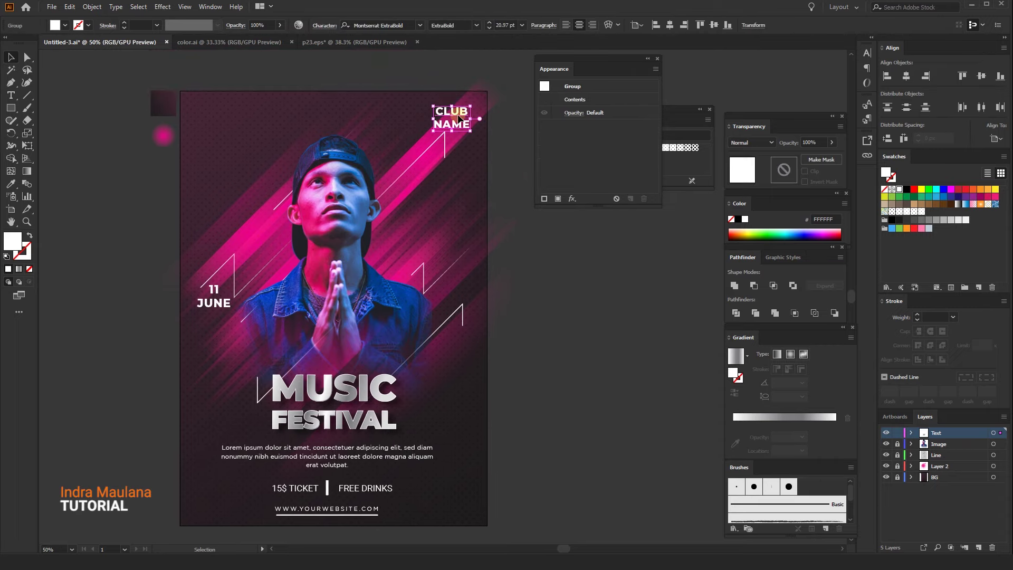
left_click(267, 195)
scroll(285, 197, "down", 1)
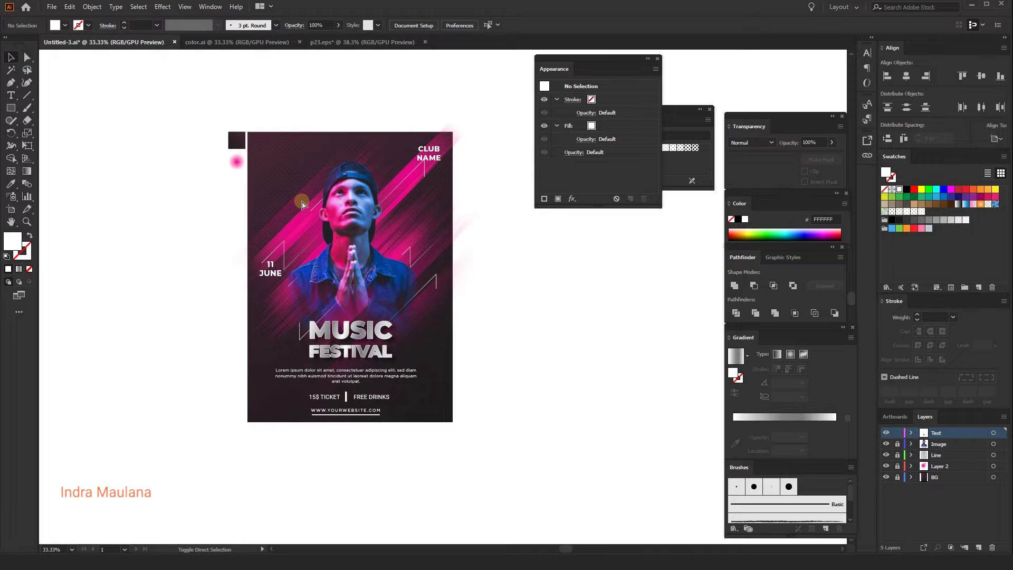
scroll(242, 242, "down", 1)
scroll(293, 305, "down", 1)
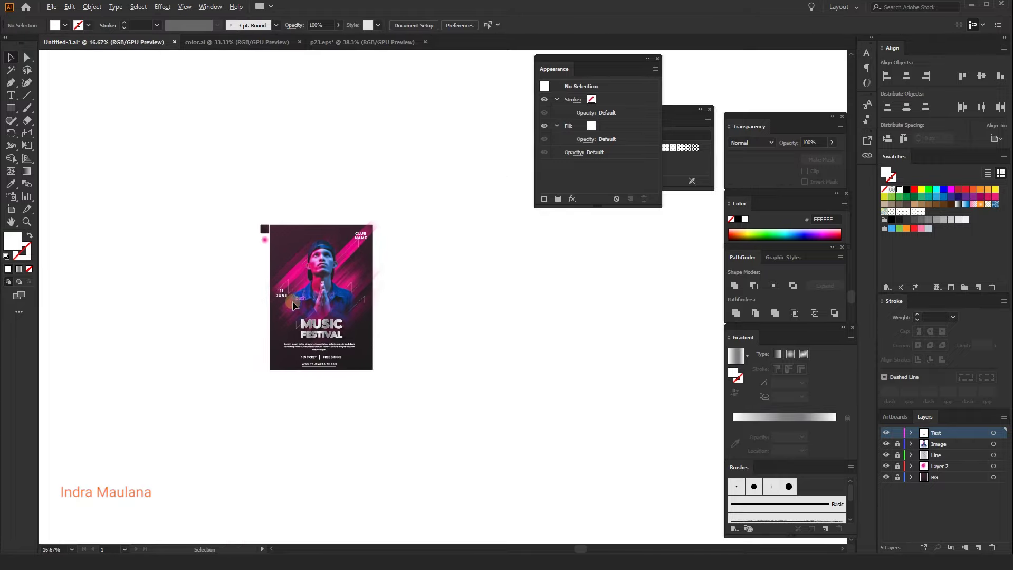